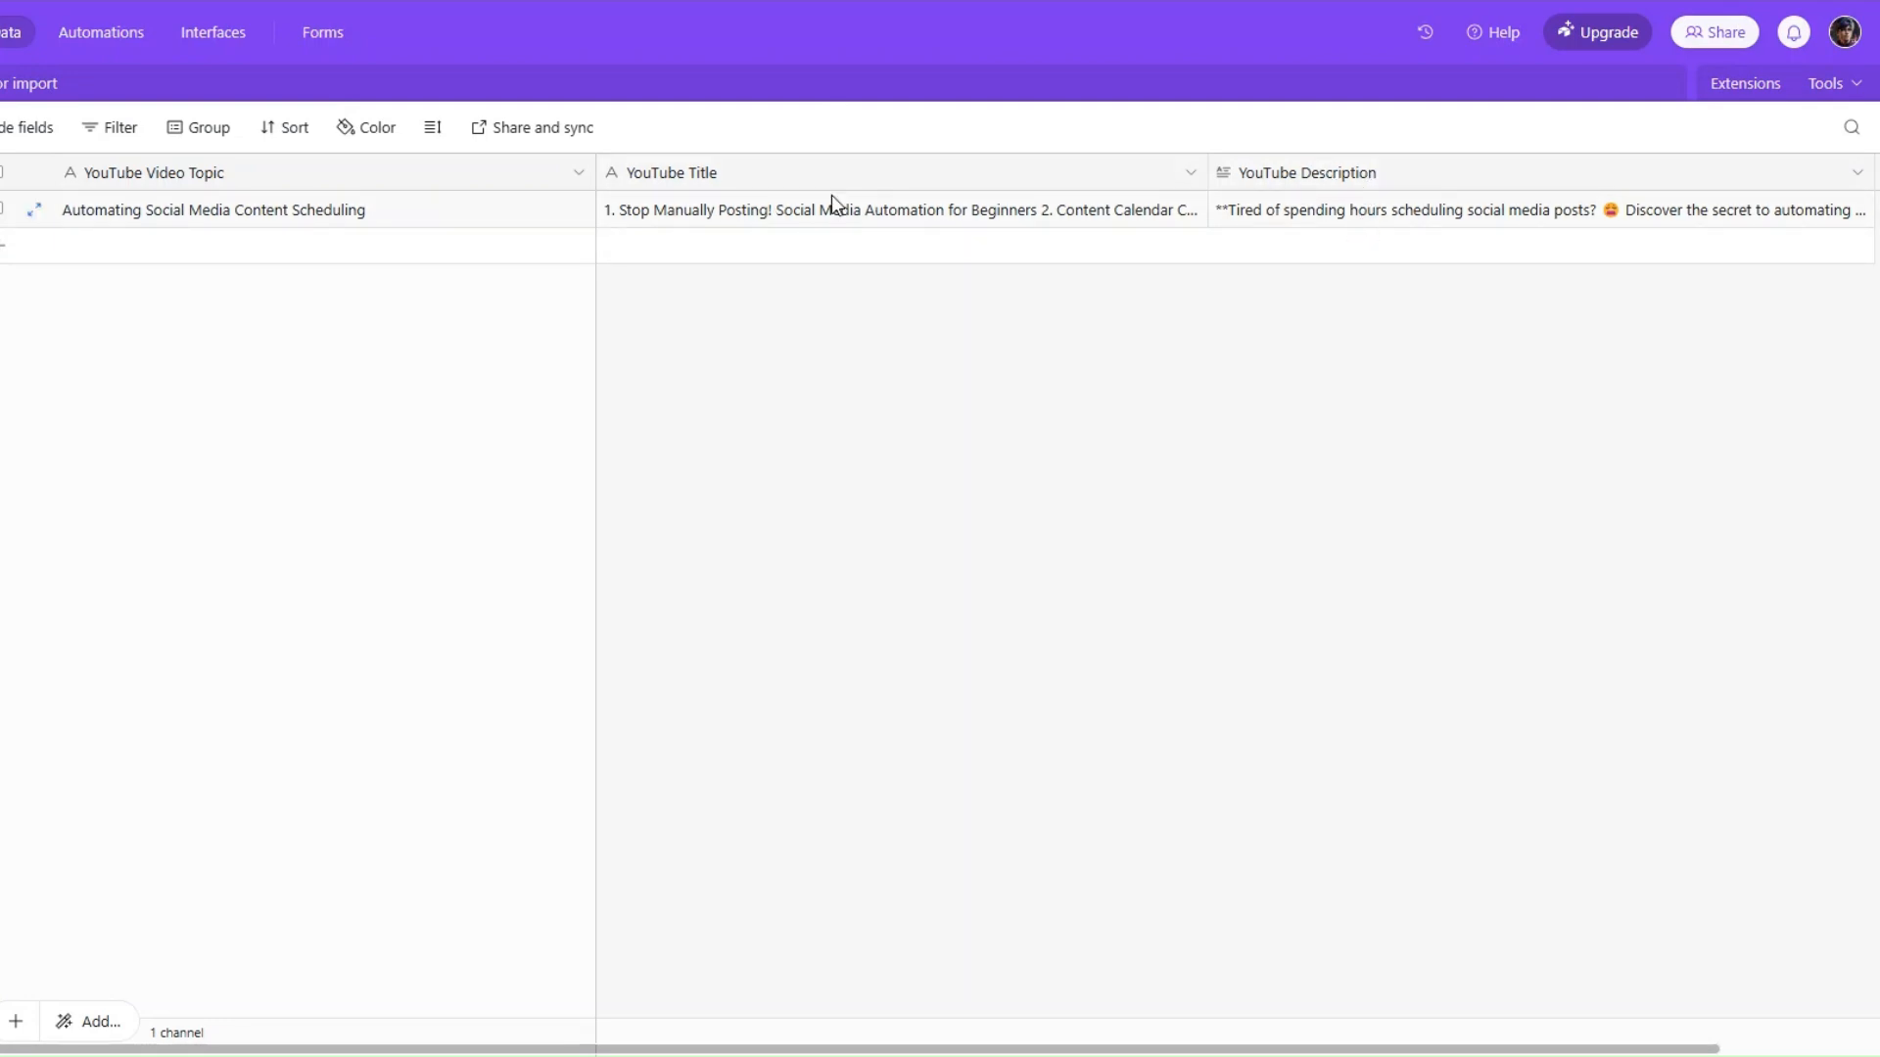
Step: Open the Automating Social Media Content Scheduling record and examine its video topic, YouTube titles and full YouTube description
{"action": "left_click", "coordinate": [29, 220]}
{"action": "left_click_drag", "start_coordinate": [758, 257], "coordinate": [178, 250]}
{"action": "left_click", "coordinate": [318, 257]}
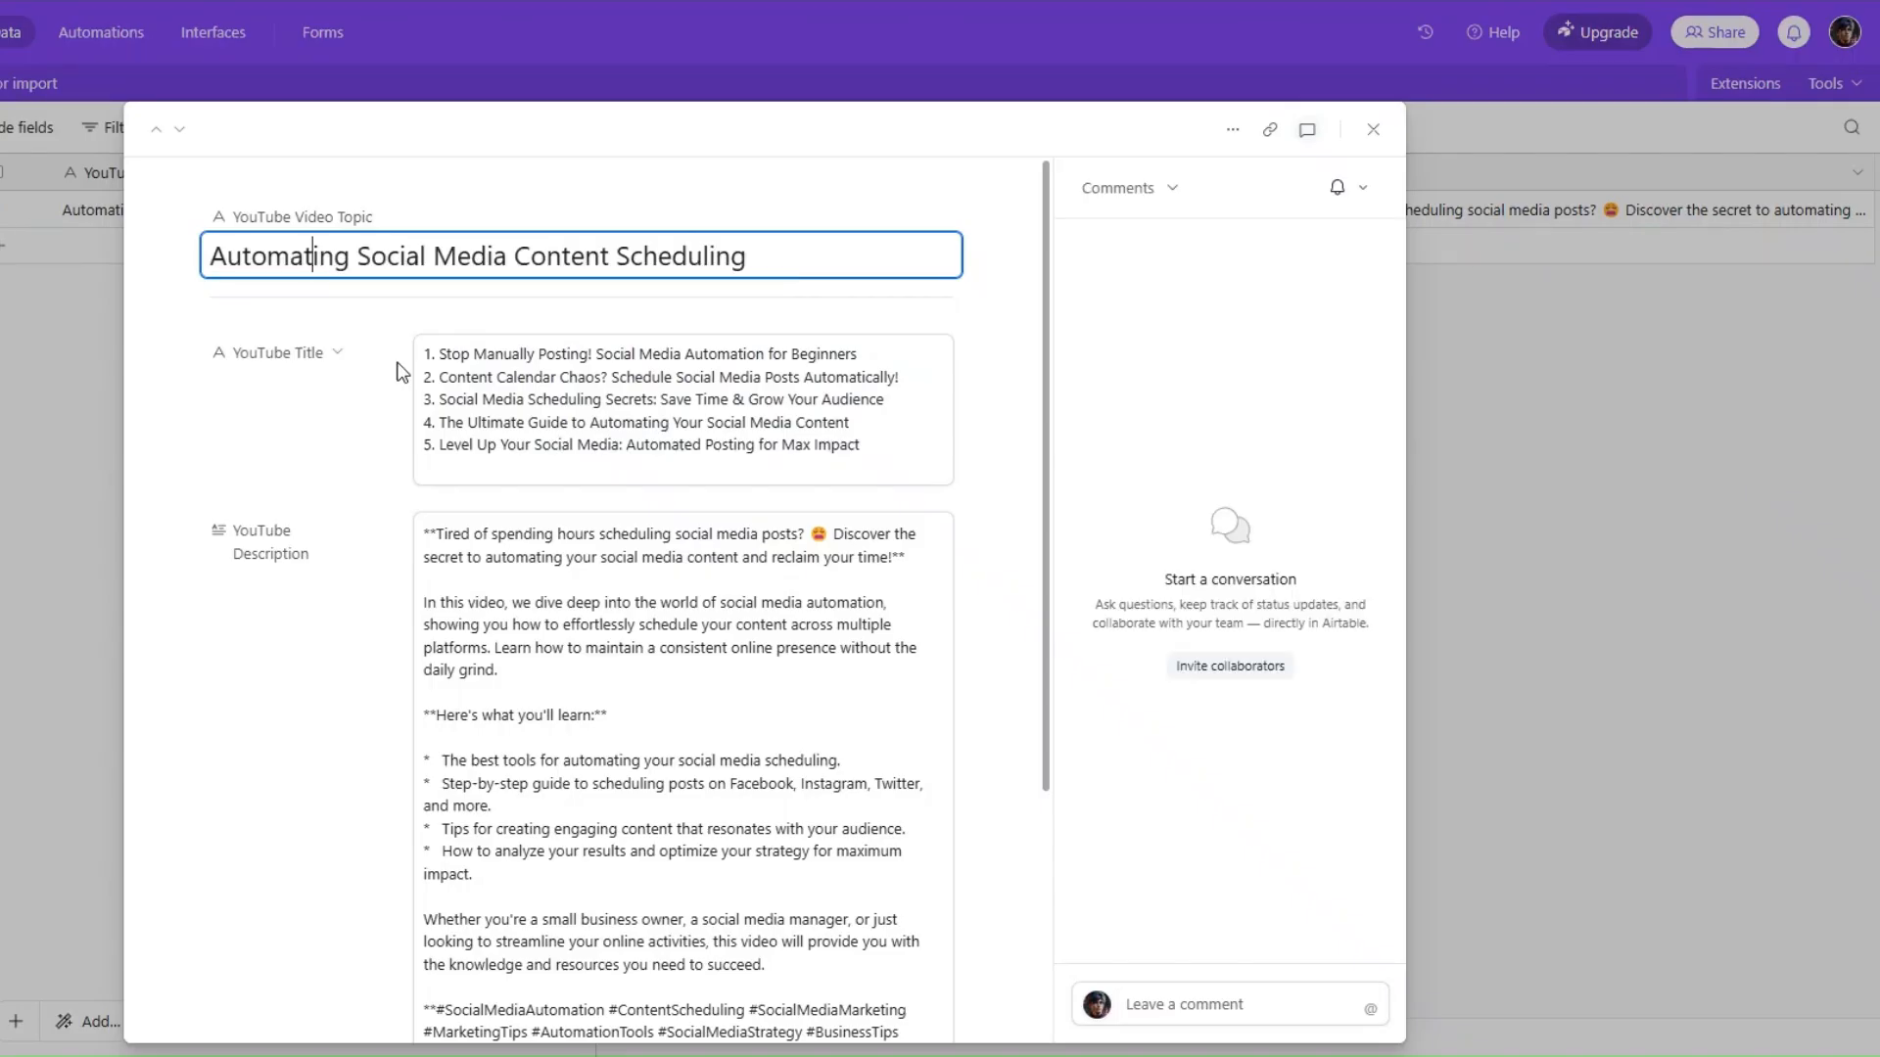
{"action": "left_click_drag", "start_coordinate": [426, 358], "coordinate": [664, 467]}
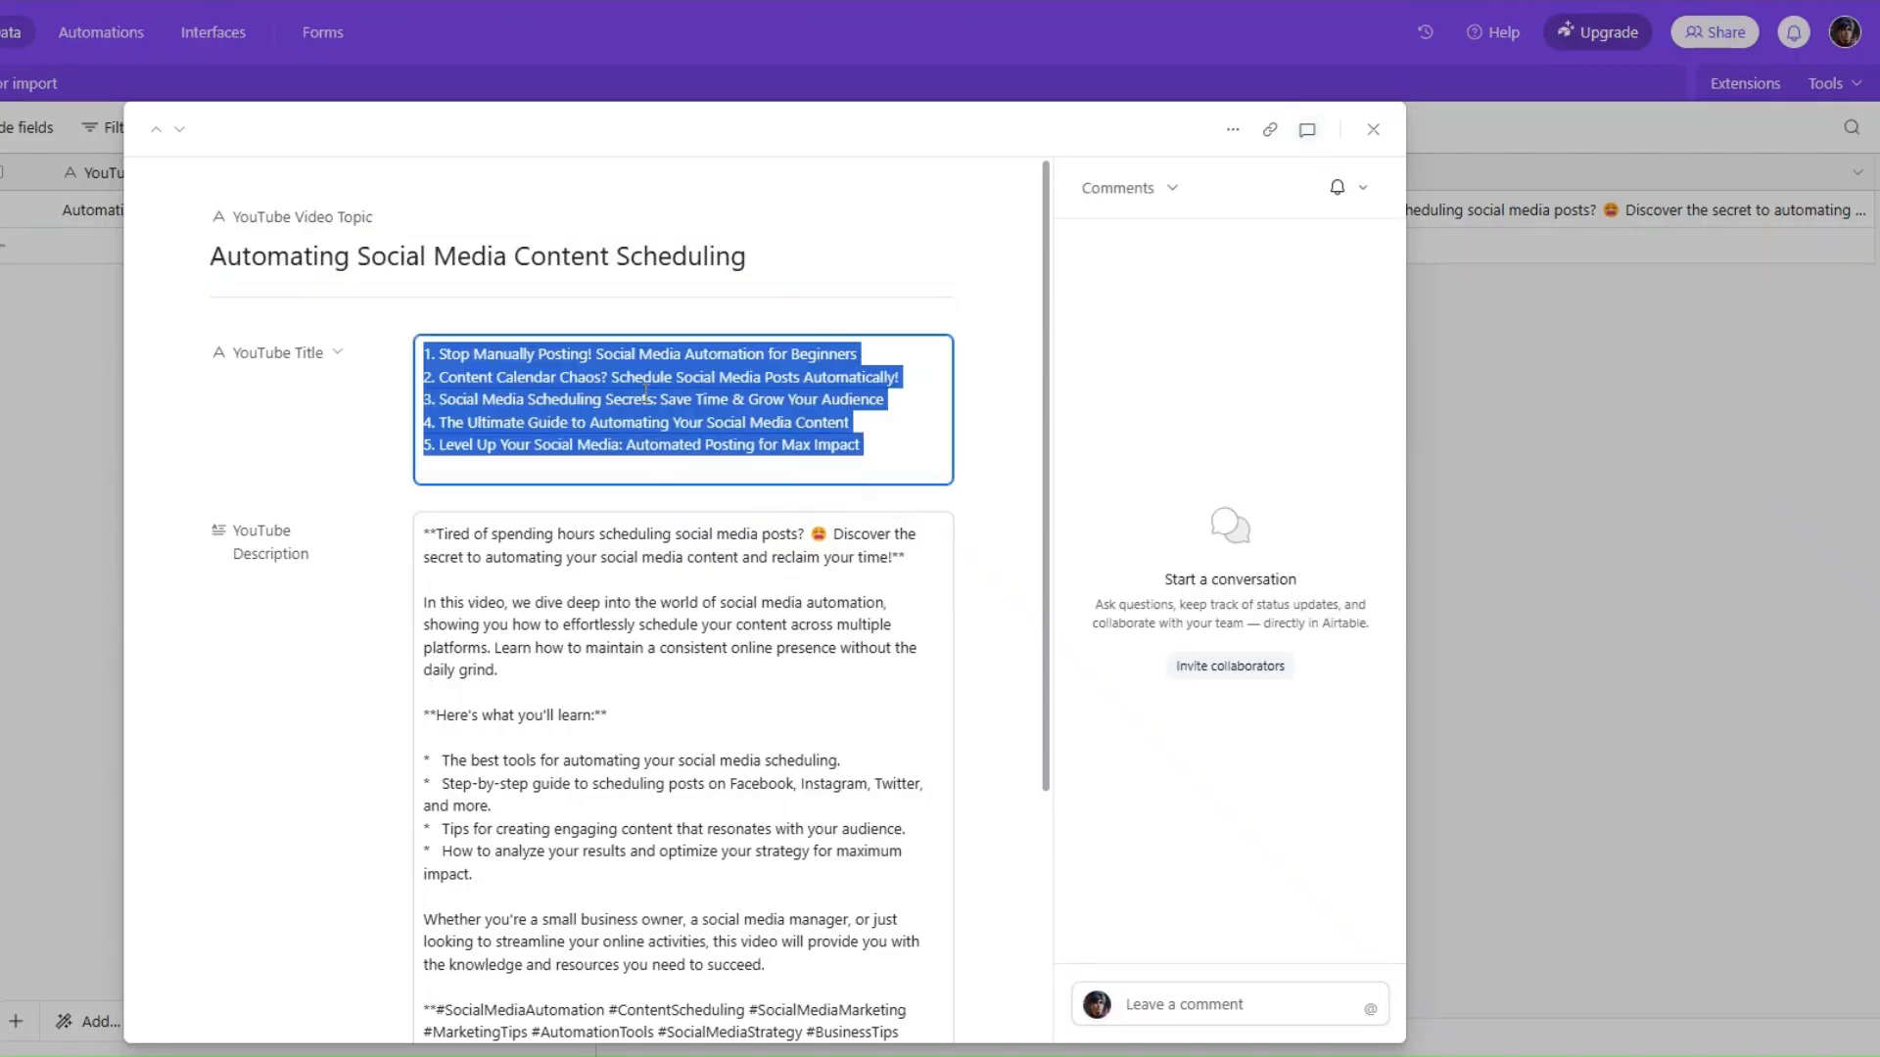
{"action": "scroll", "coordinate": [644, 389], "scroll_direction": "down", "scroll_amount": 1}
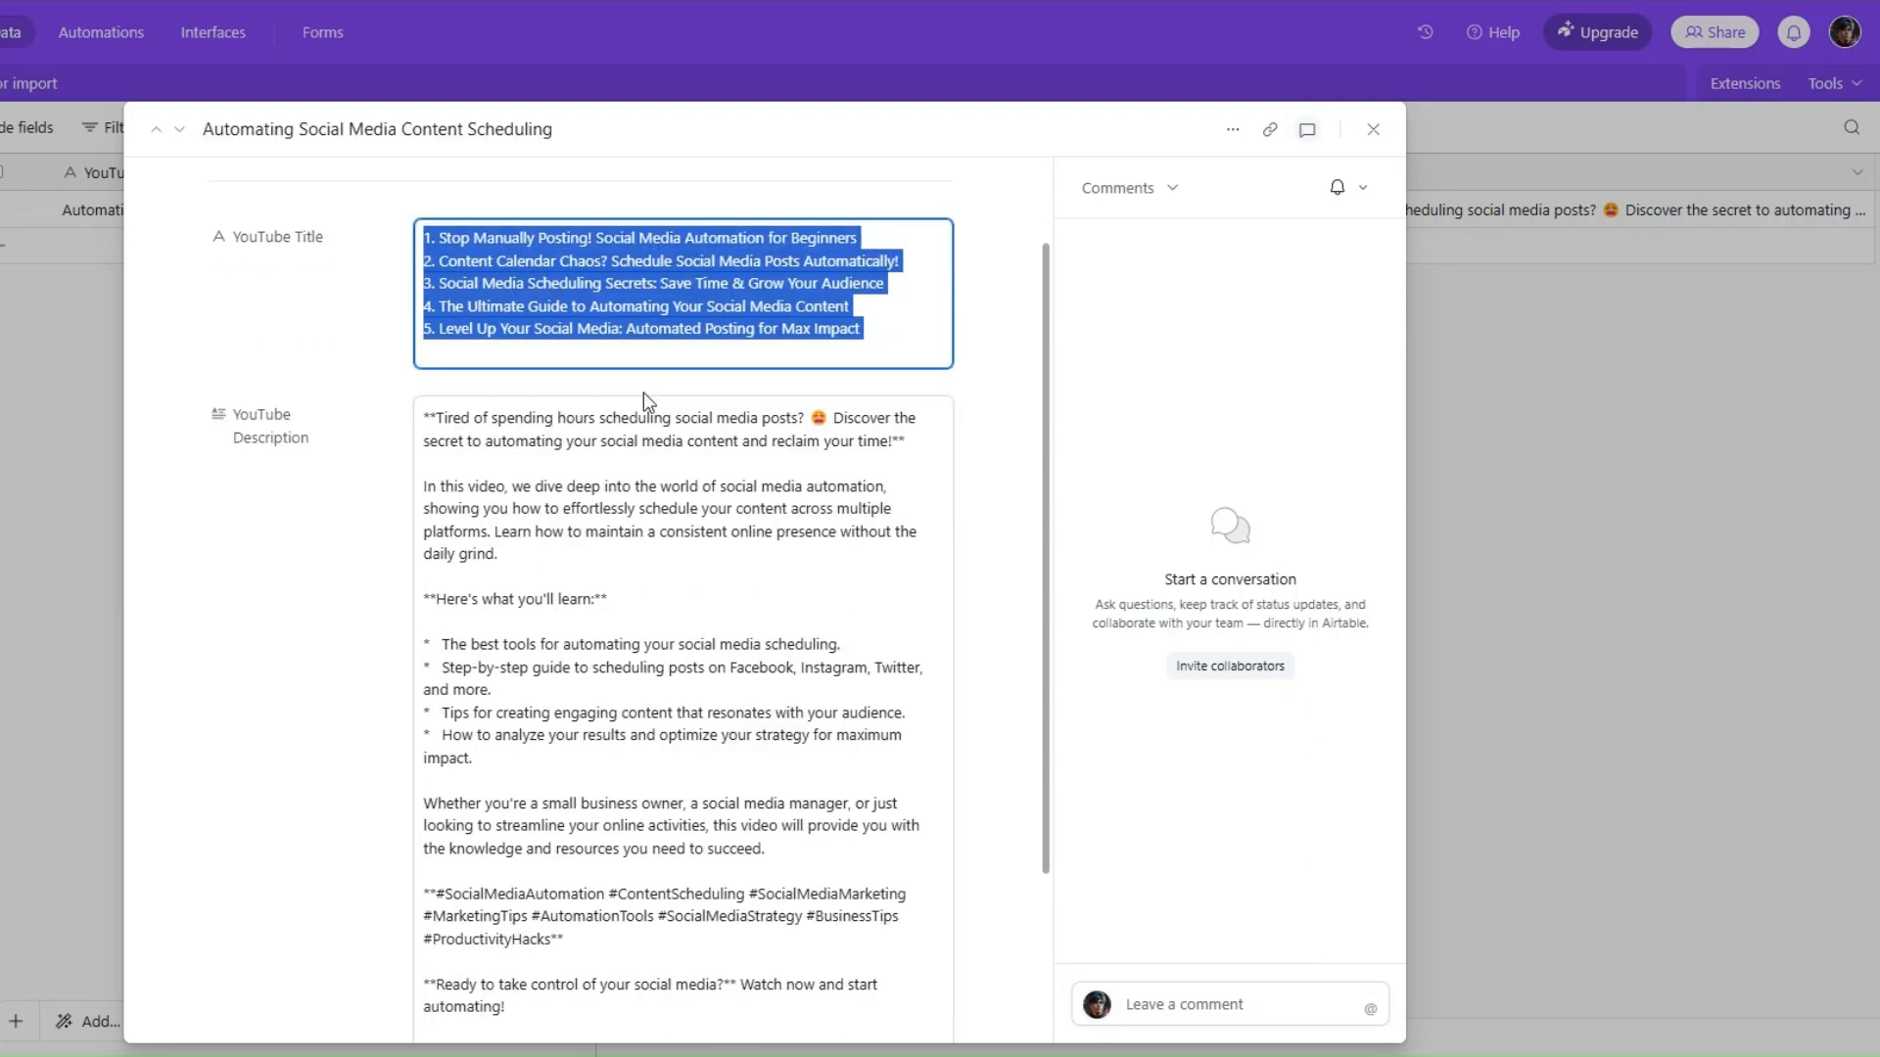
{"action": "left_click", "coordinate": [461, 422]}
{"action": "left_click_drag", "start_coordinate": [428, 422], "coordinate": [833, 870]}
{"action": "left_click", "coordinate": [718, 650]}
{"action": "scroll", "coordinate": [672, 545], "scroll_direction": "up", "scroll_amount": 4}
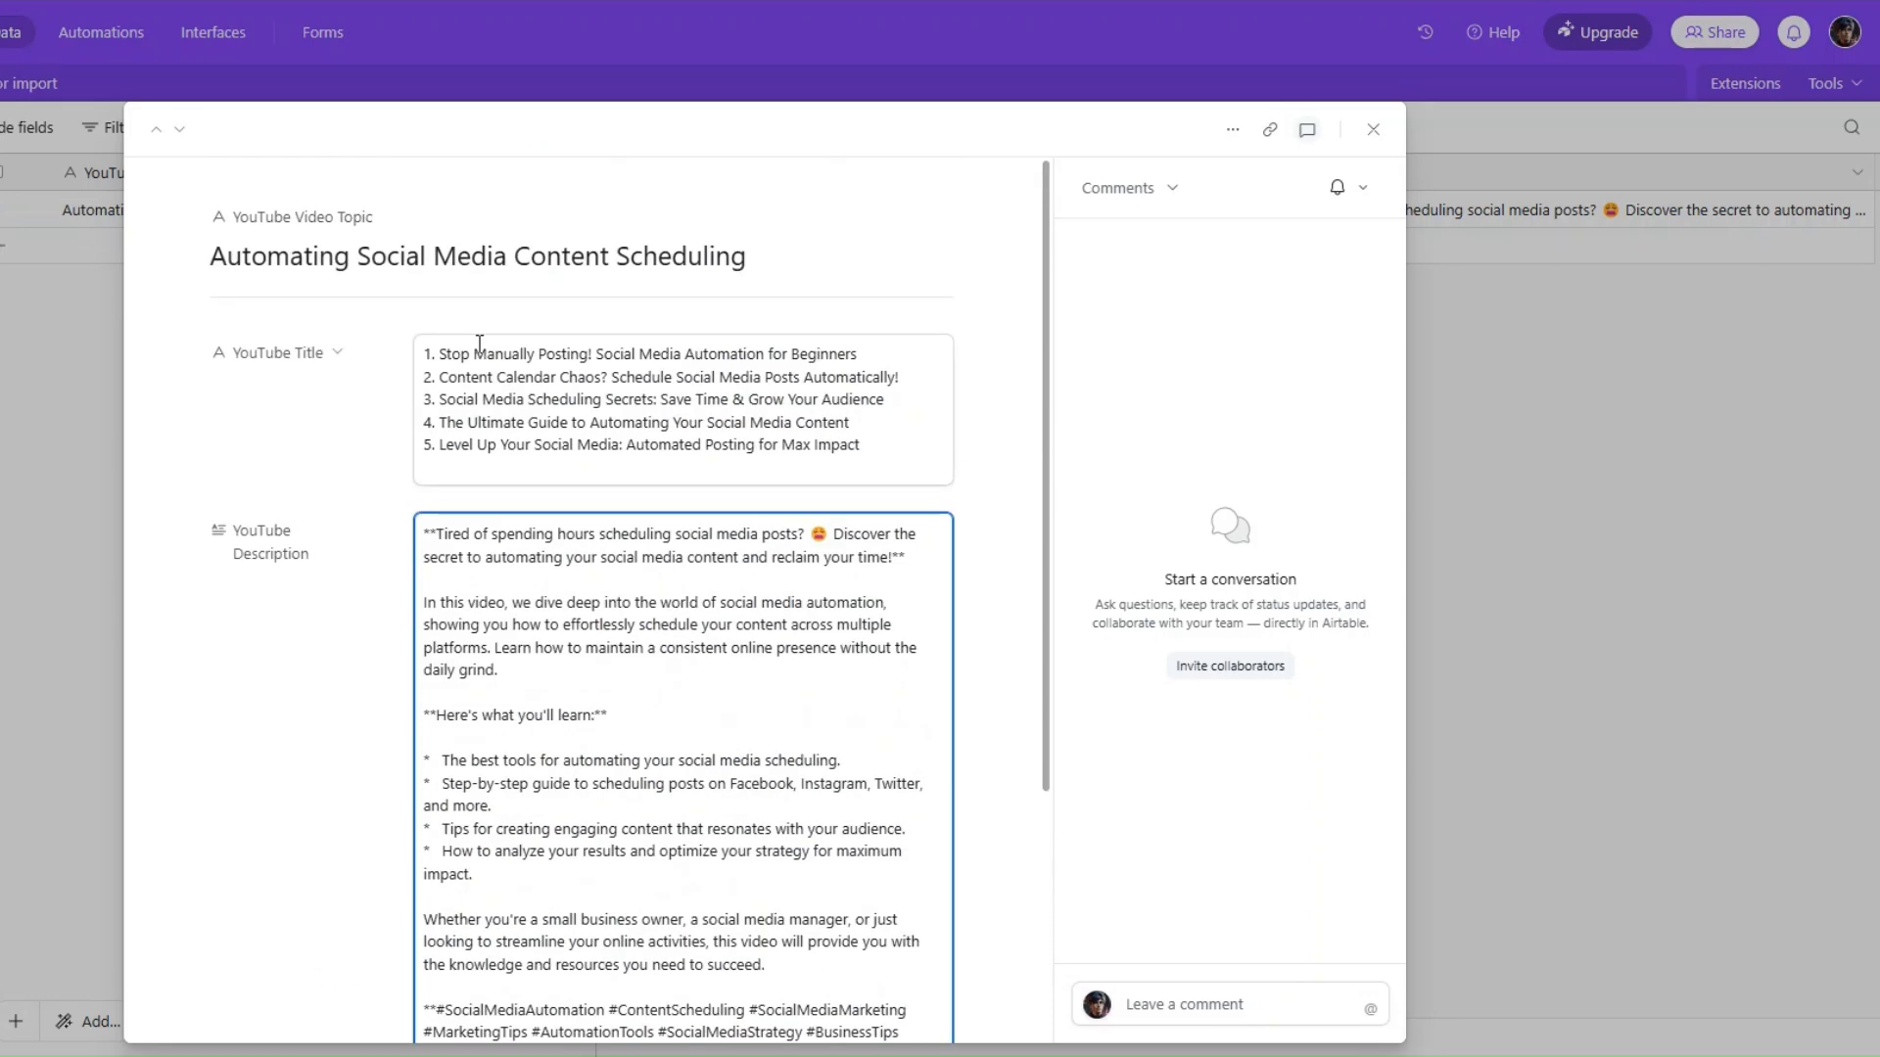
{"action": "left_click", "coordinate": [426, 356]}
{"action": "key", "text": "ctrl+a"}
{"action": "scroll", "coordinate": [569, 370], "scroll_direction": "down", "scroll_amount": 3}
{"action": "left_click", "coordinate": [424, 301]}
{"action": "key", "text": "ctrl+a"}
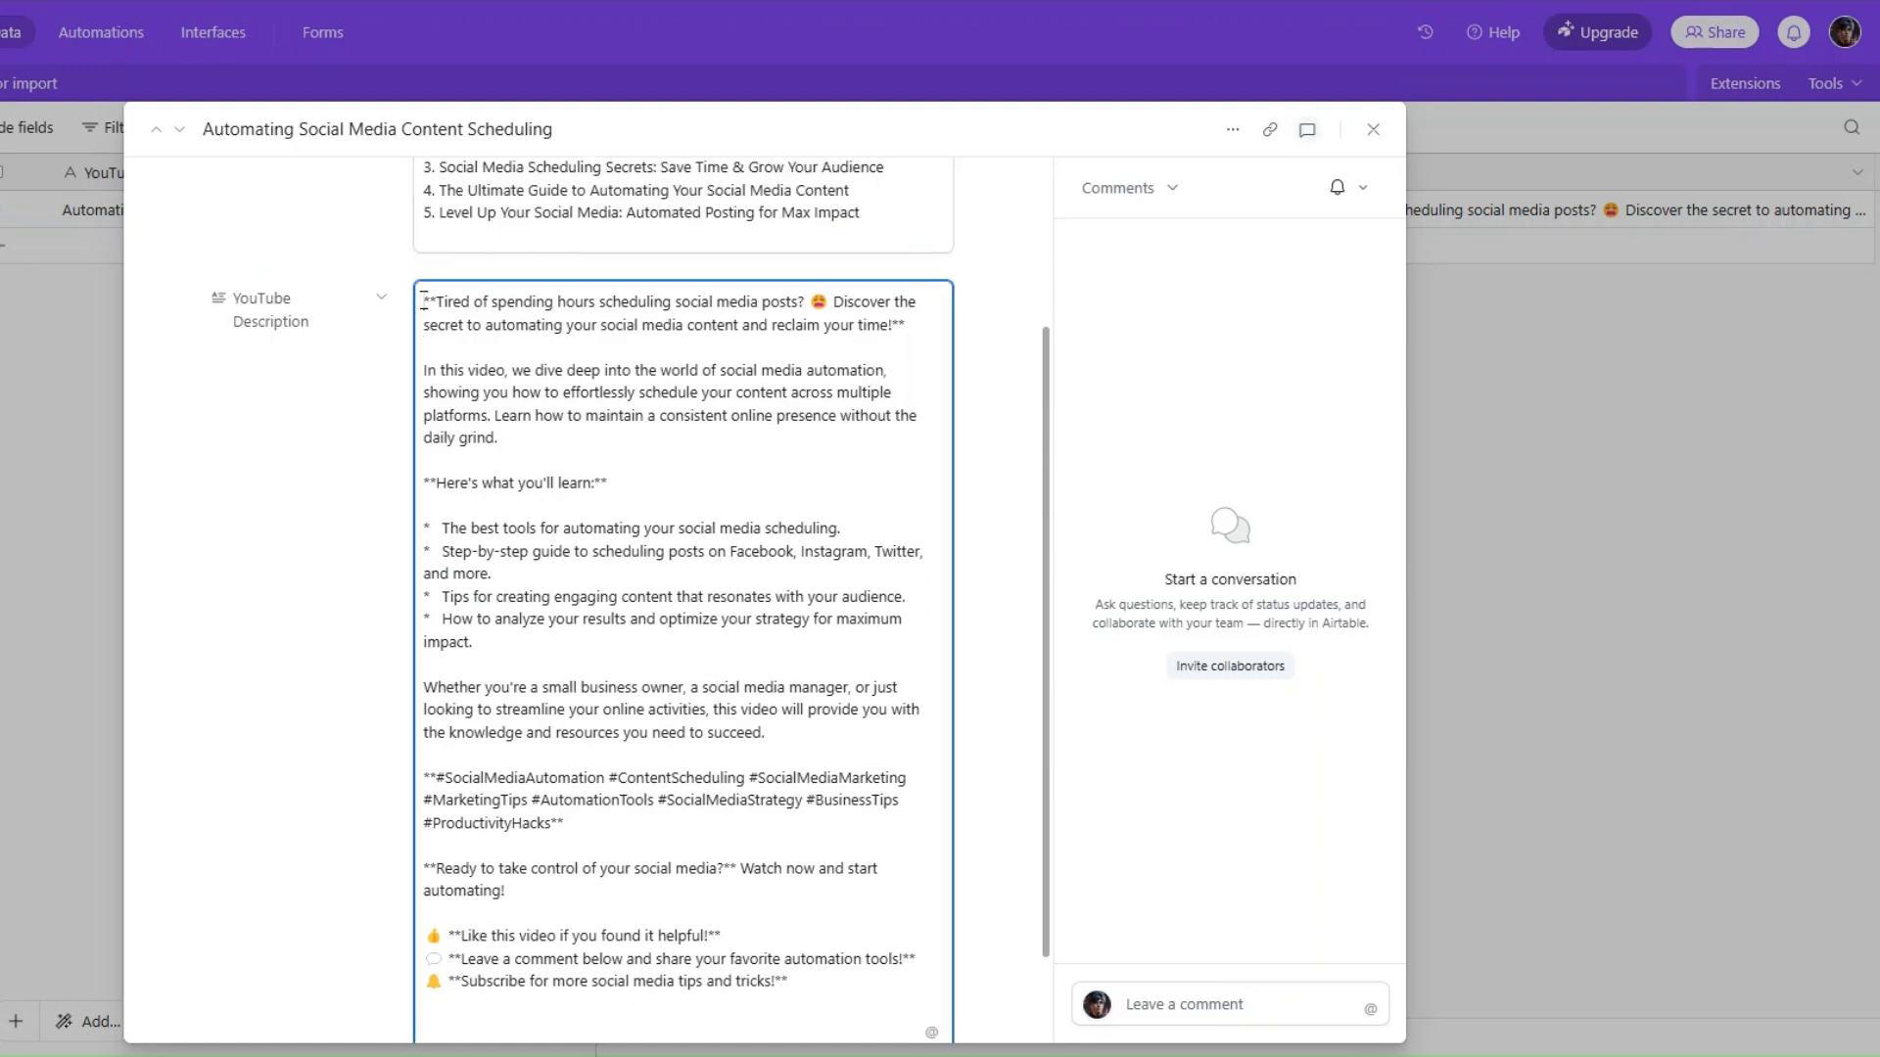
{"action": "left_click", "coordinate": [754, 747]}
{"action": "left_click", "coordinate": [37, 407]}
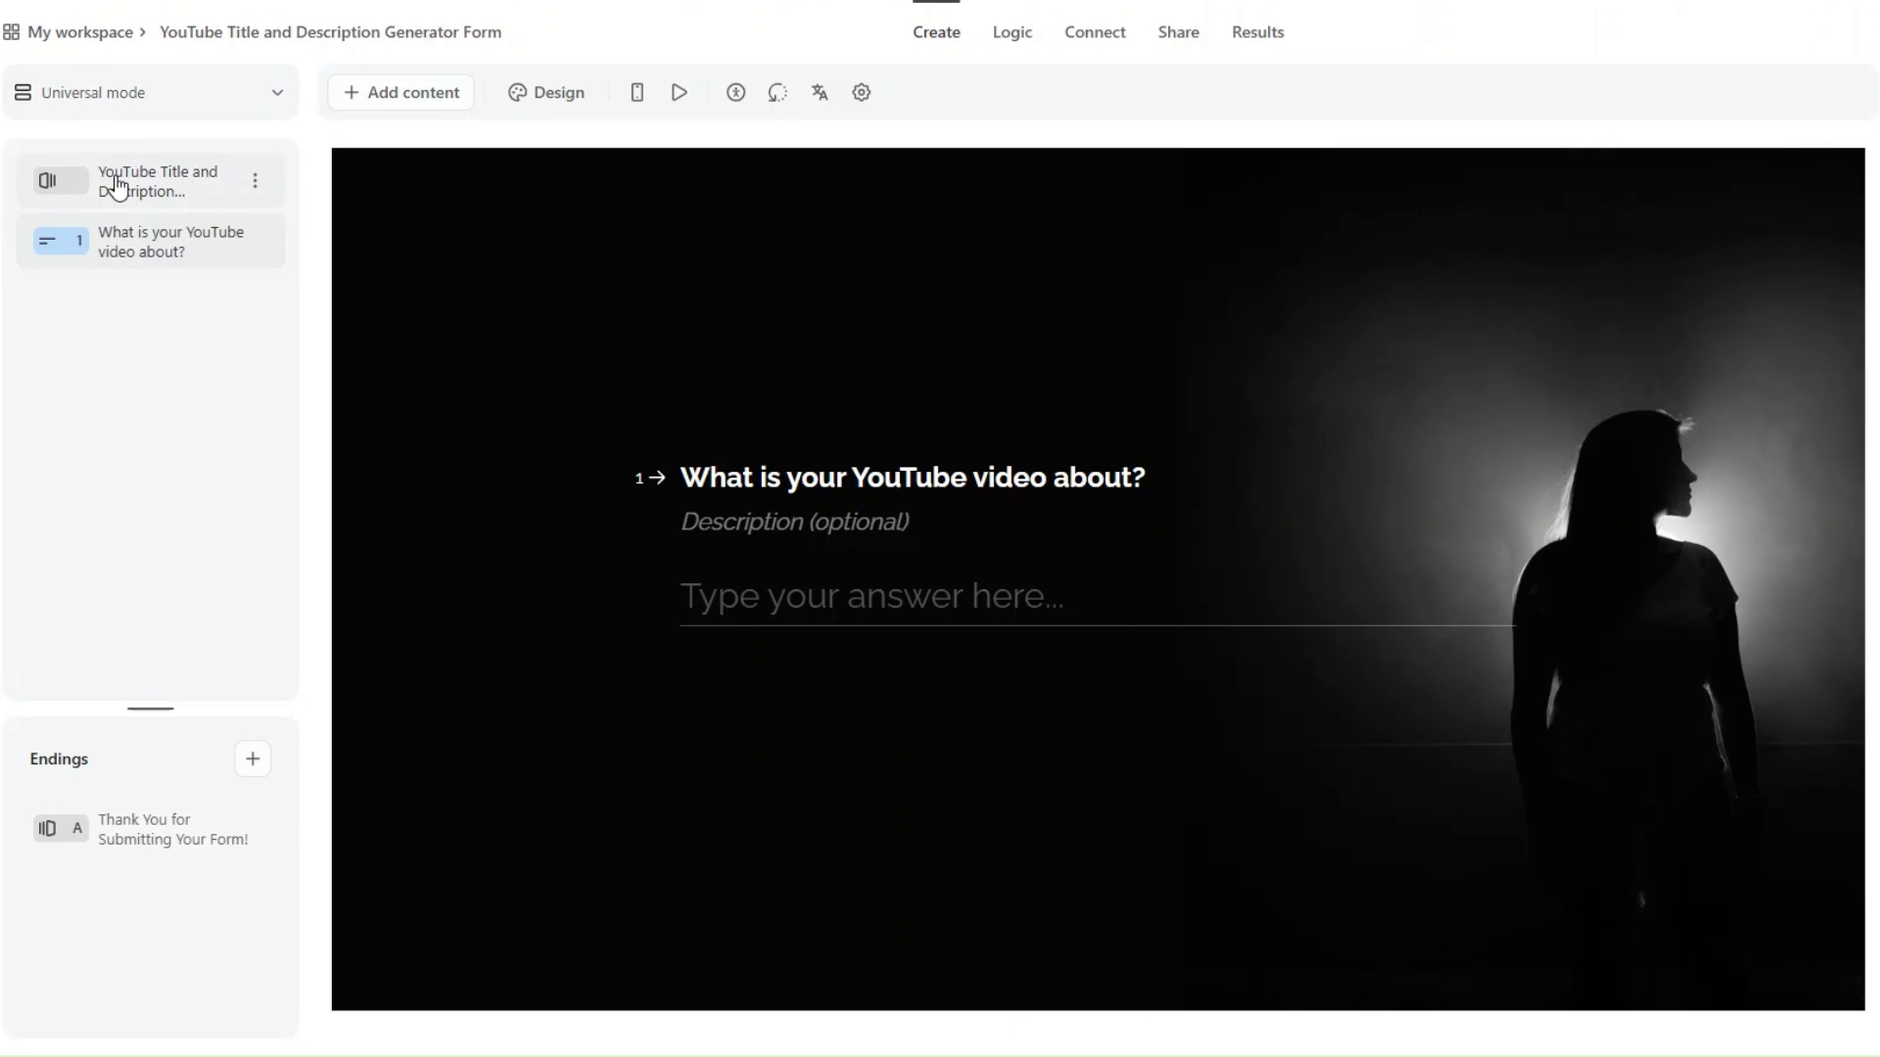
Step: In Typeform, review the welcome page and the video topic question of the YouTube Title and Description Generator Form
{"action": "left_click", "coordinate": [115, 184]}
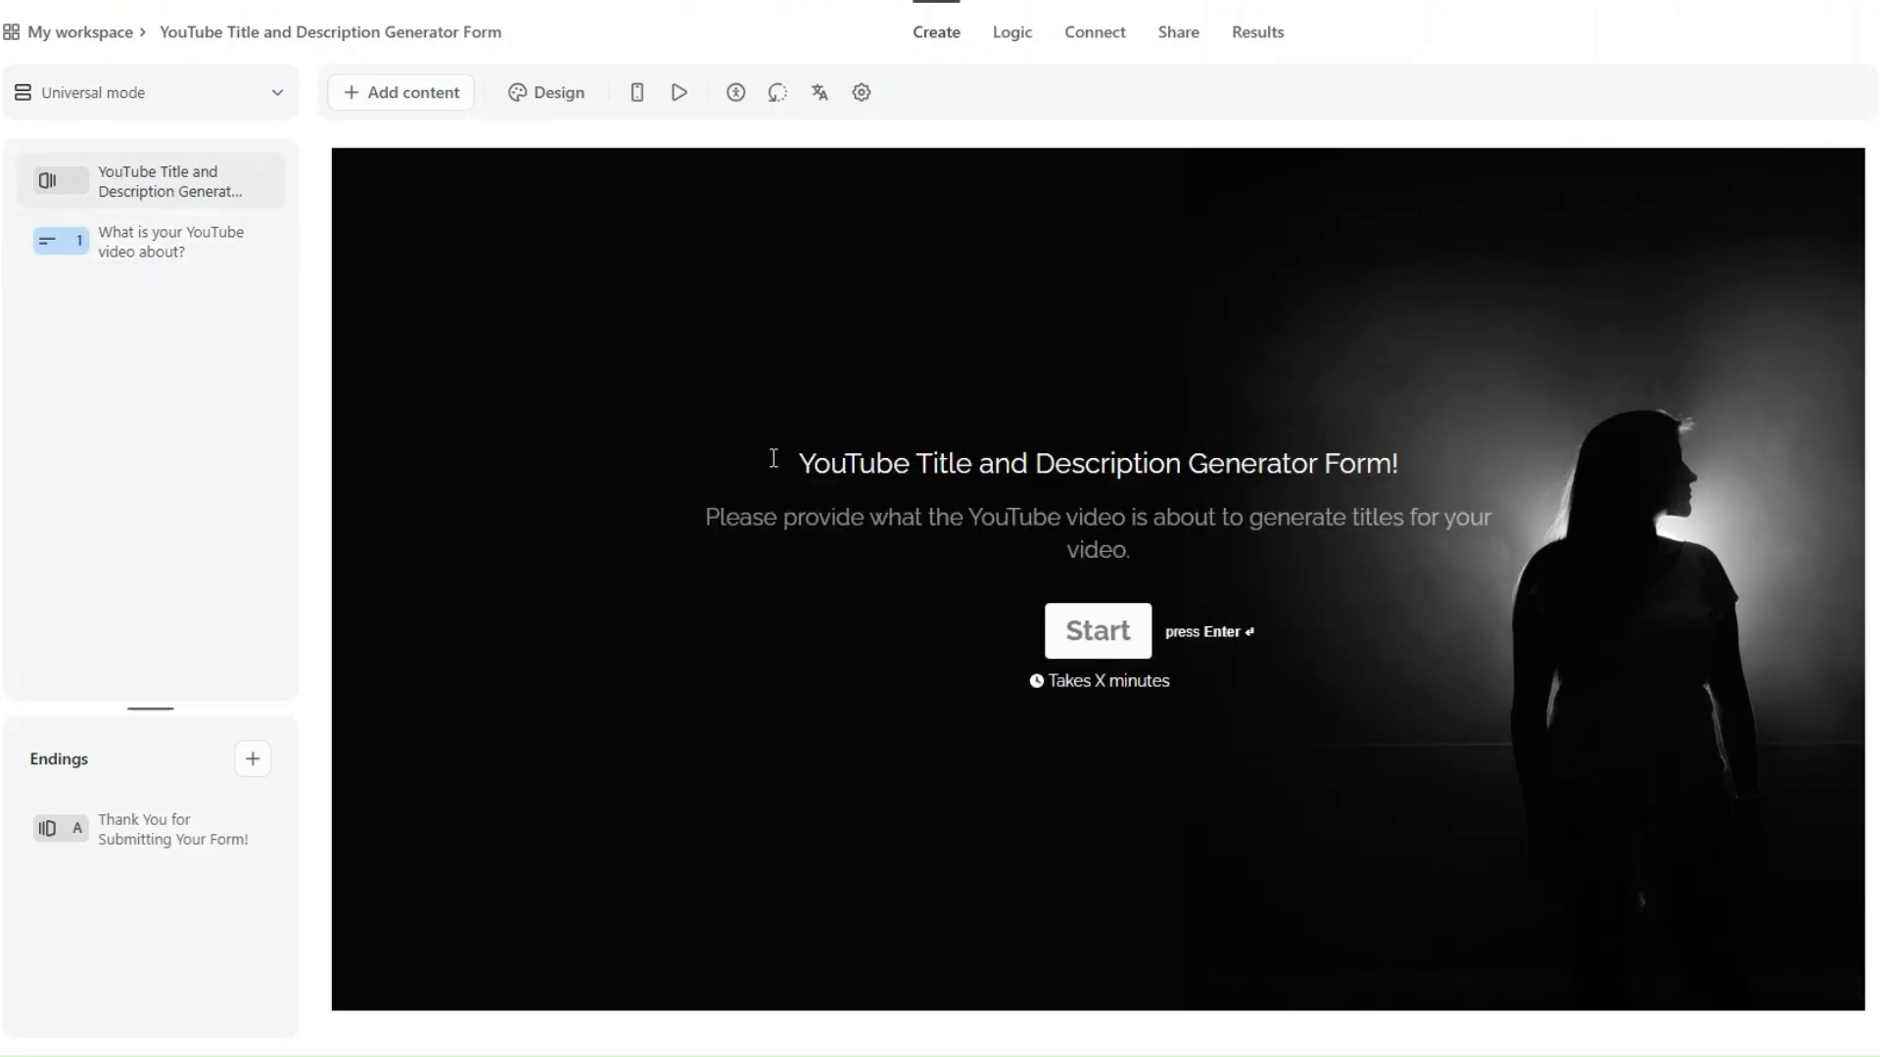
{"action": "left_click", "coordinate": [169, 243]}
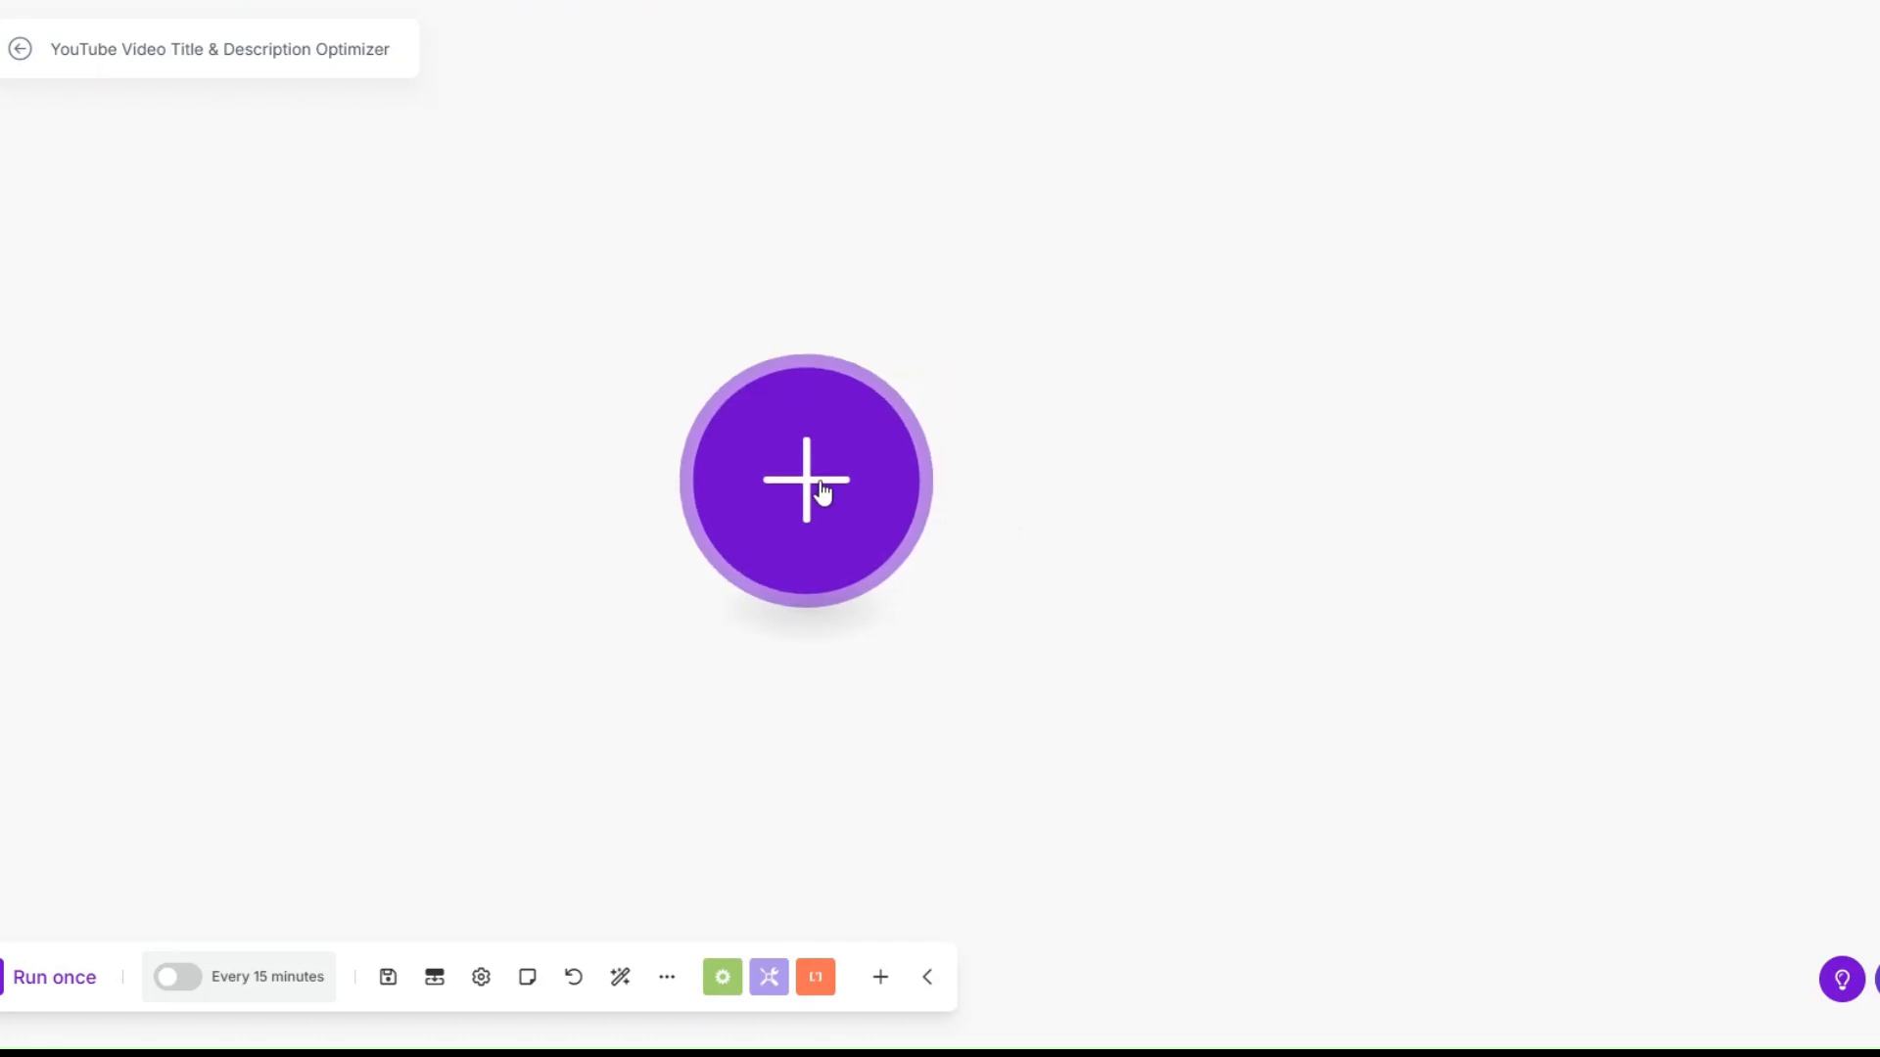
Step: In the Make scenario, add the non-instant Typeform Watch Responses module as the trigger
{"action": "left_click", "coordinate": [822, 495]}
{"action": "left_click", "coordinate": [1102, 663]}
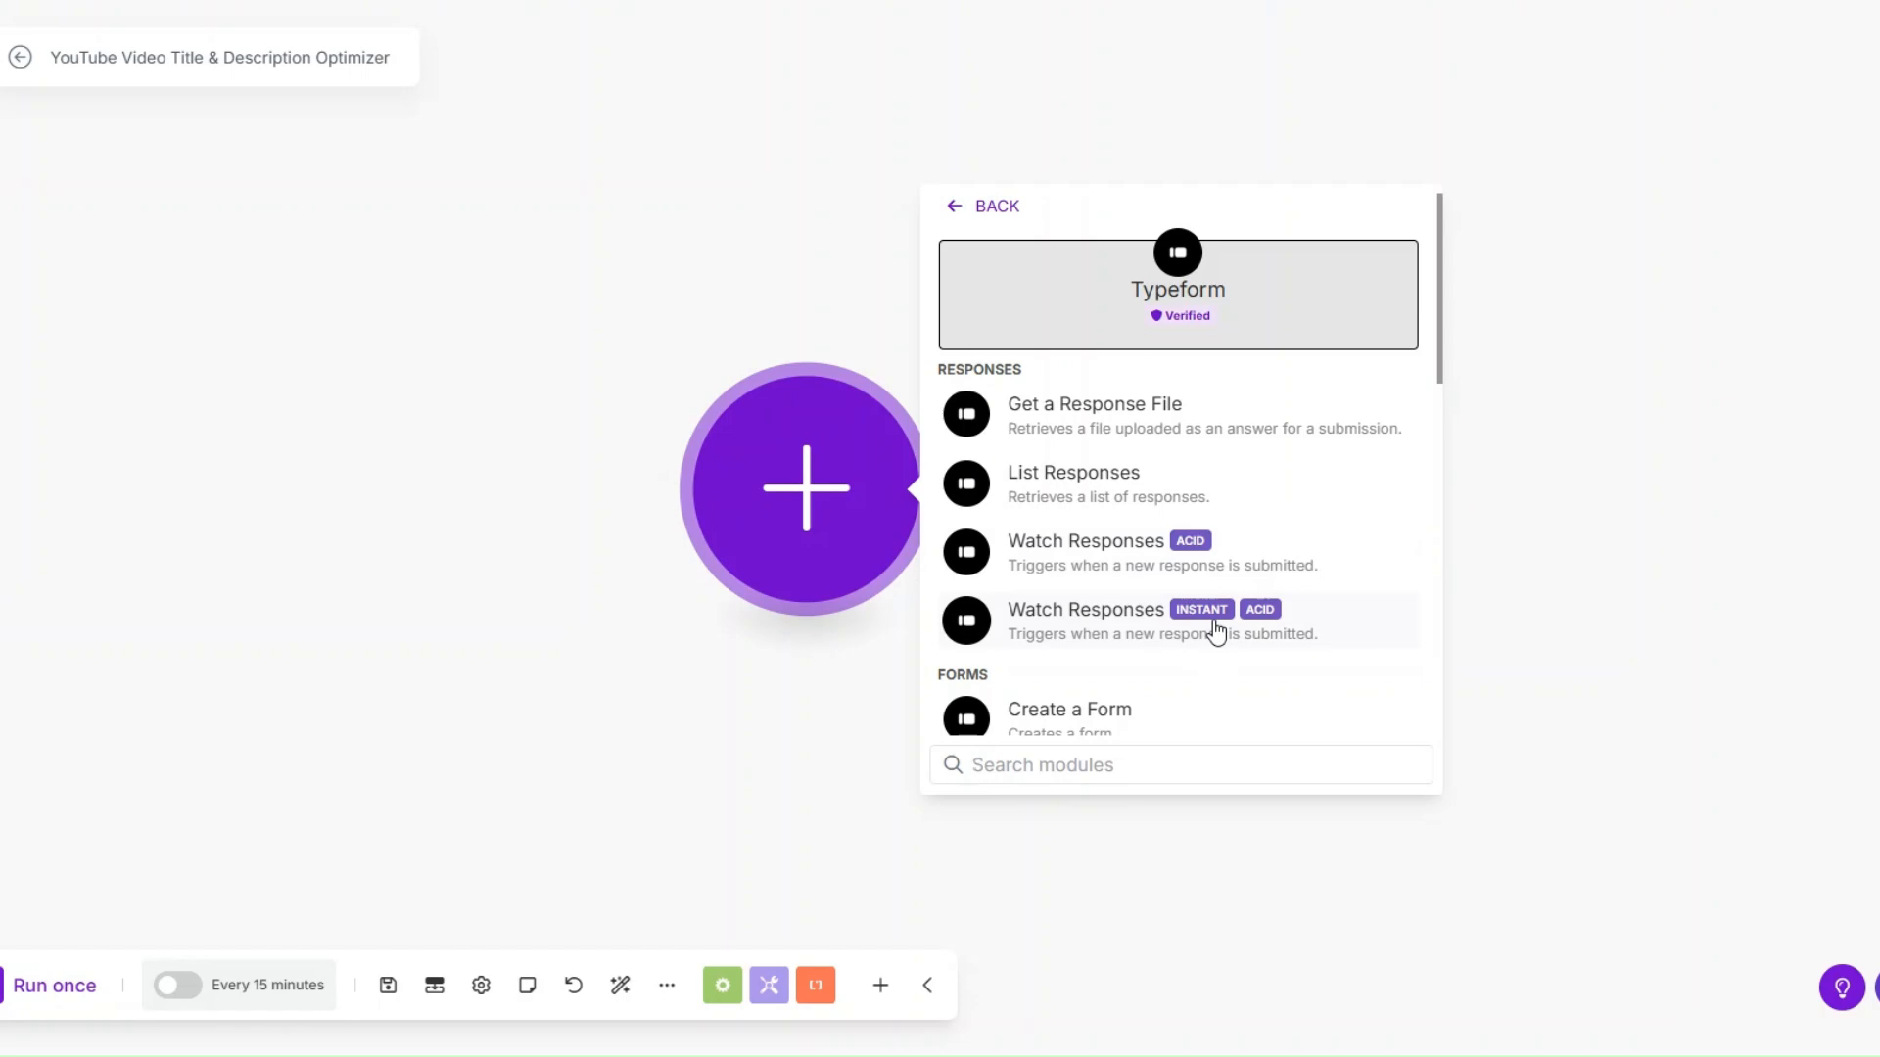
{"action": "left_click", "coordinate": [1101, 550]}
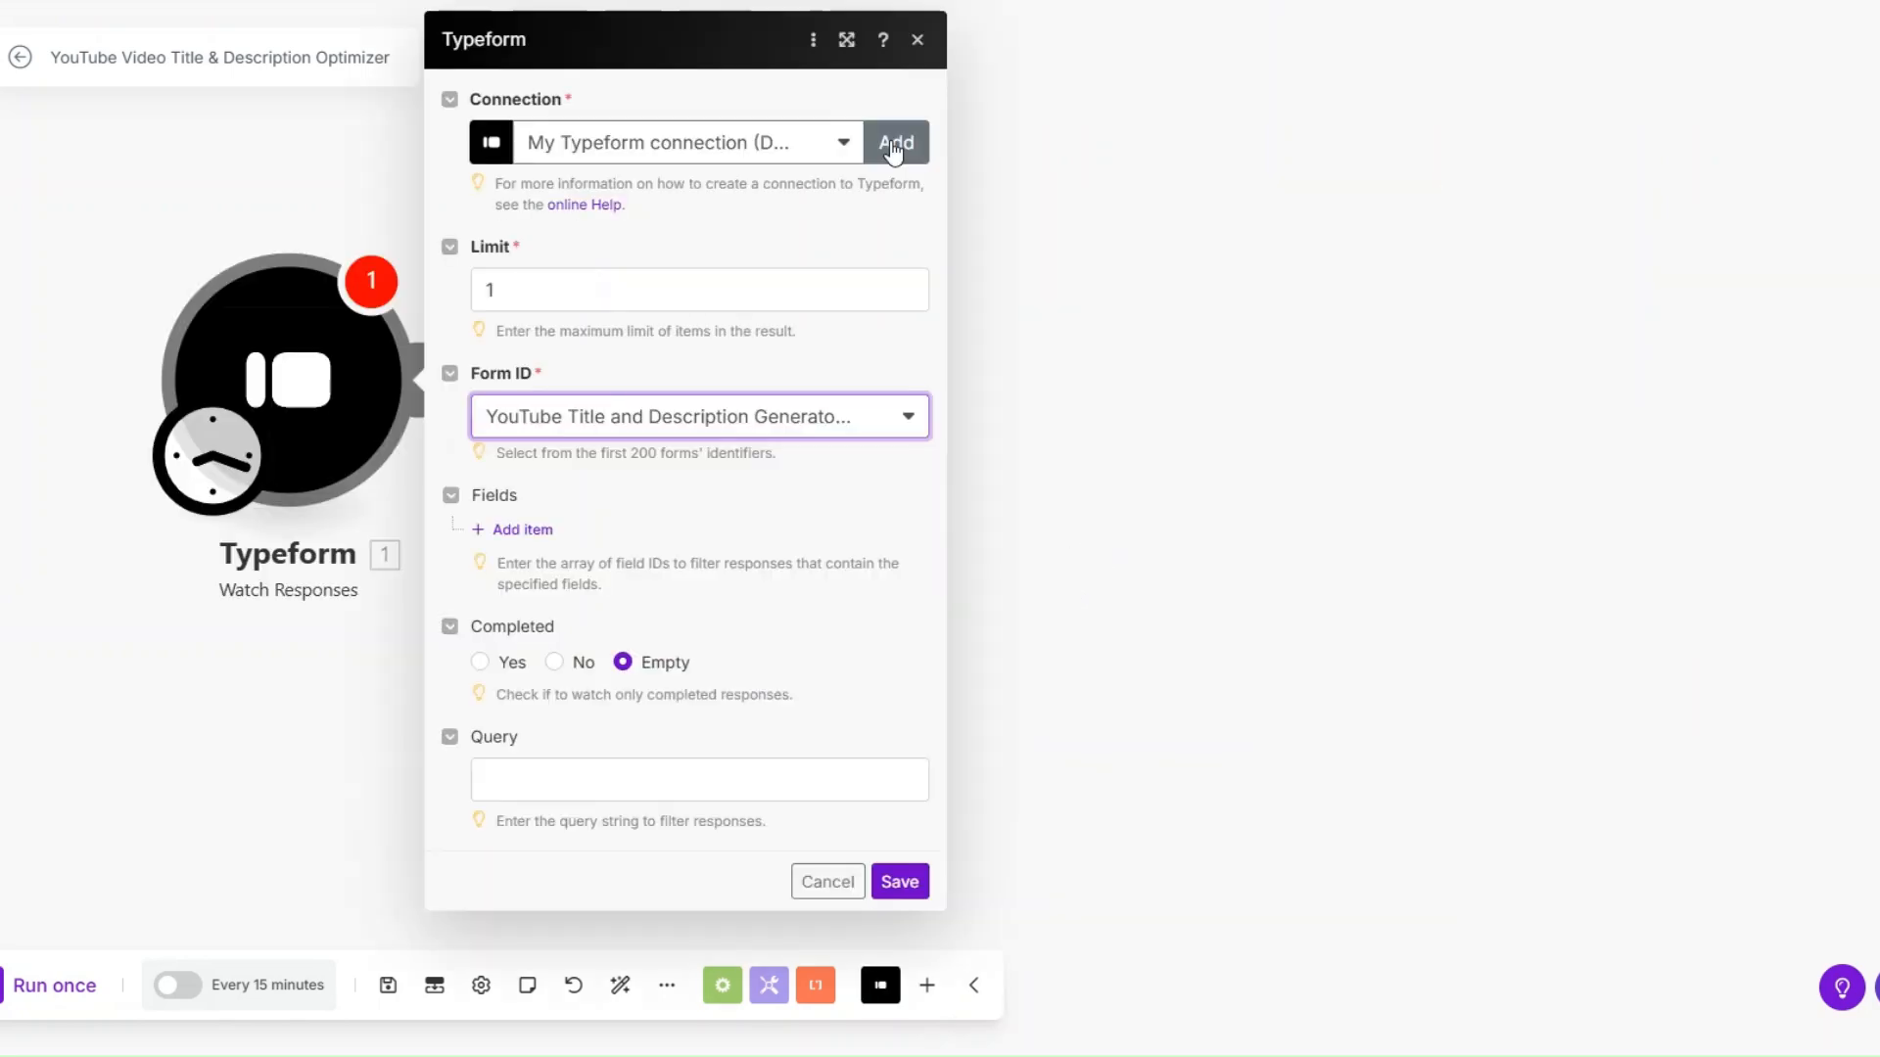
Step: Set the Typeform trigger to watch the YouTube Title and Description Generator Form with a limit of 1, starting from now on
{"action": "left_click", "coordinate": [894, 147]}
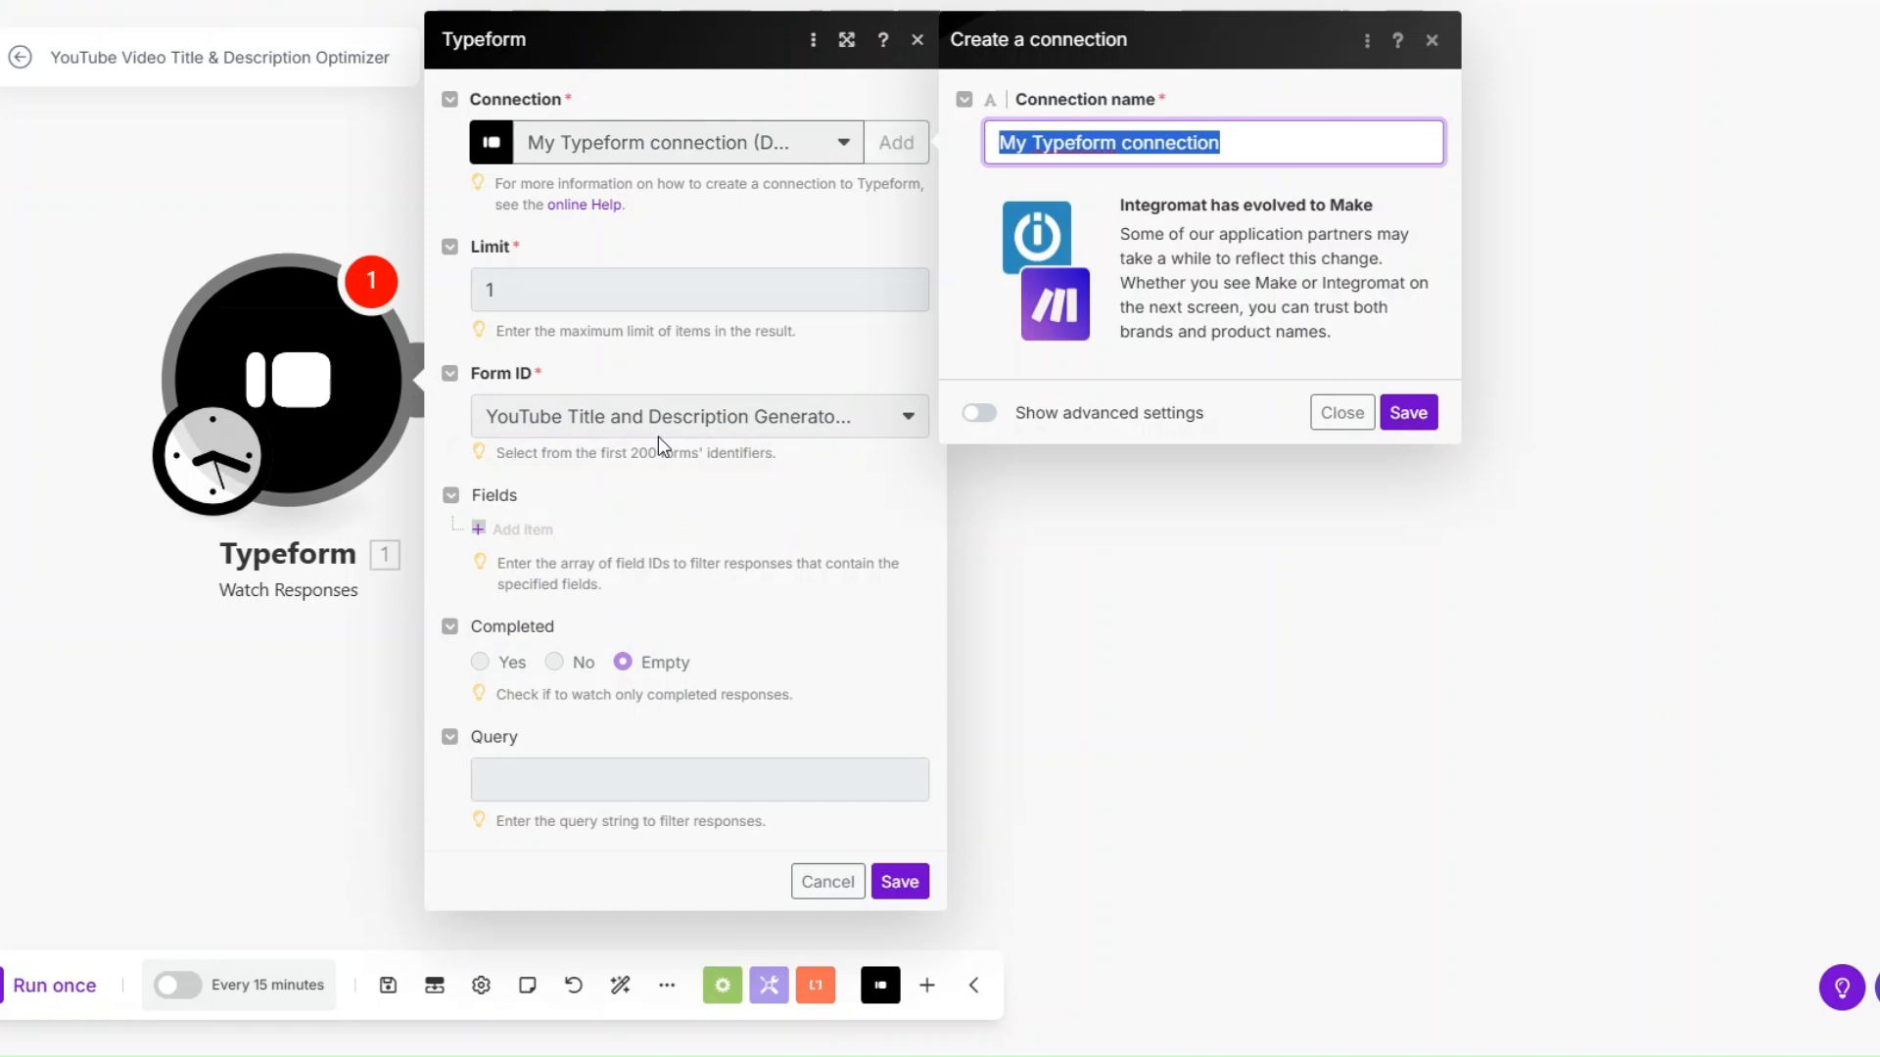
{"action": "left_click", "coordinate": [1328, 413]}
{"action": "left_click", "coordinate": [674, 295]}
{"action": "left_click", "coordinate": [622, 421]}
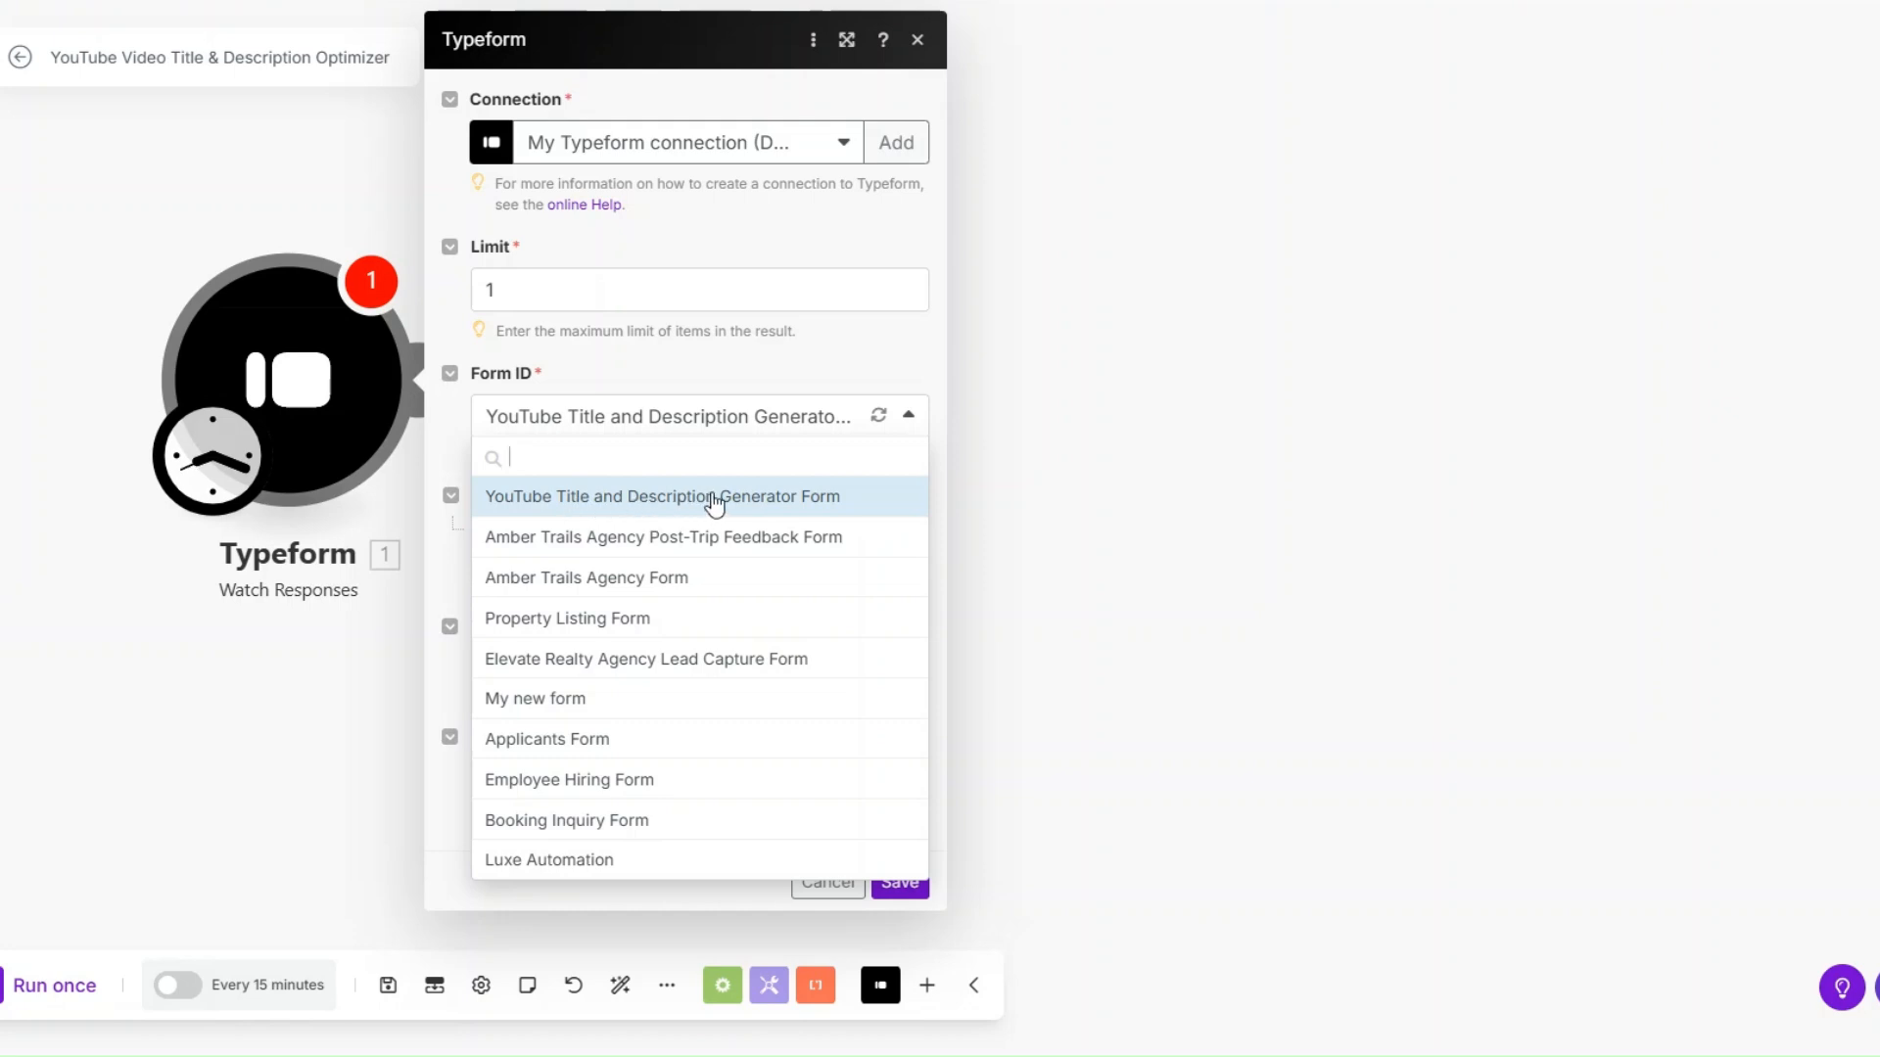
{"action": "left_click", "coordinate": [795, 502]}
{"action": "left_click", "coordinate": [893, 880]}
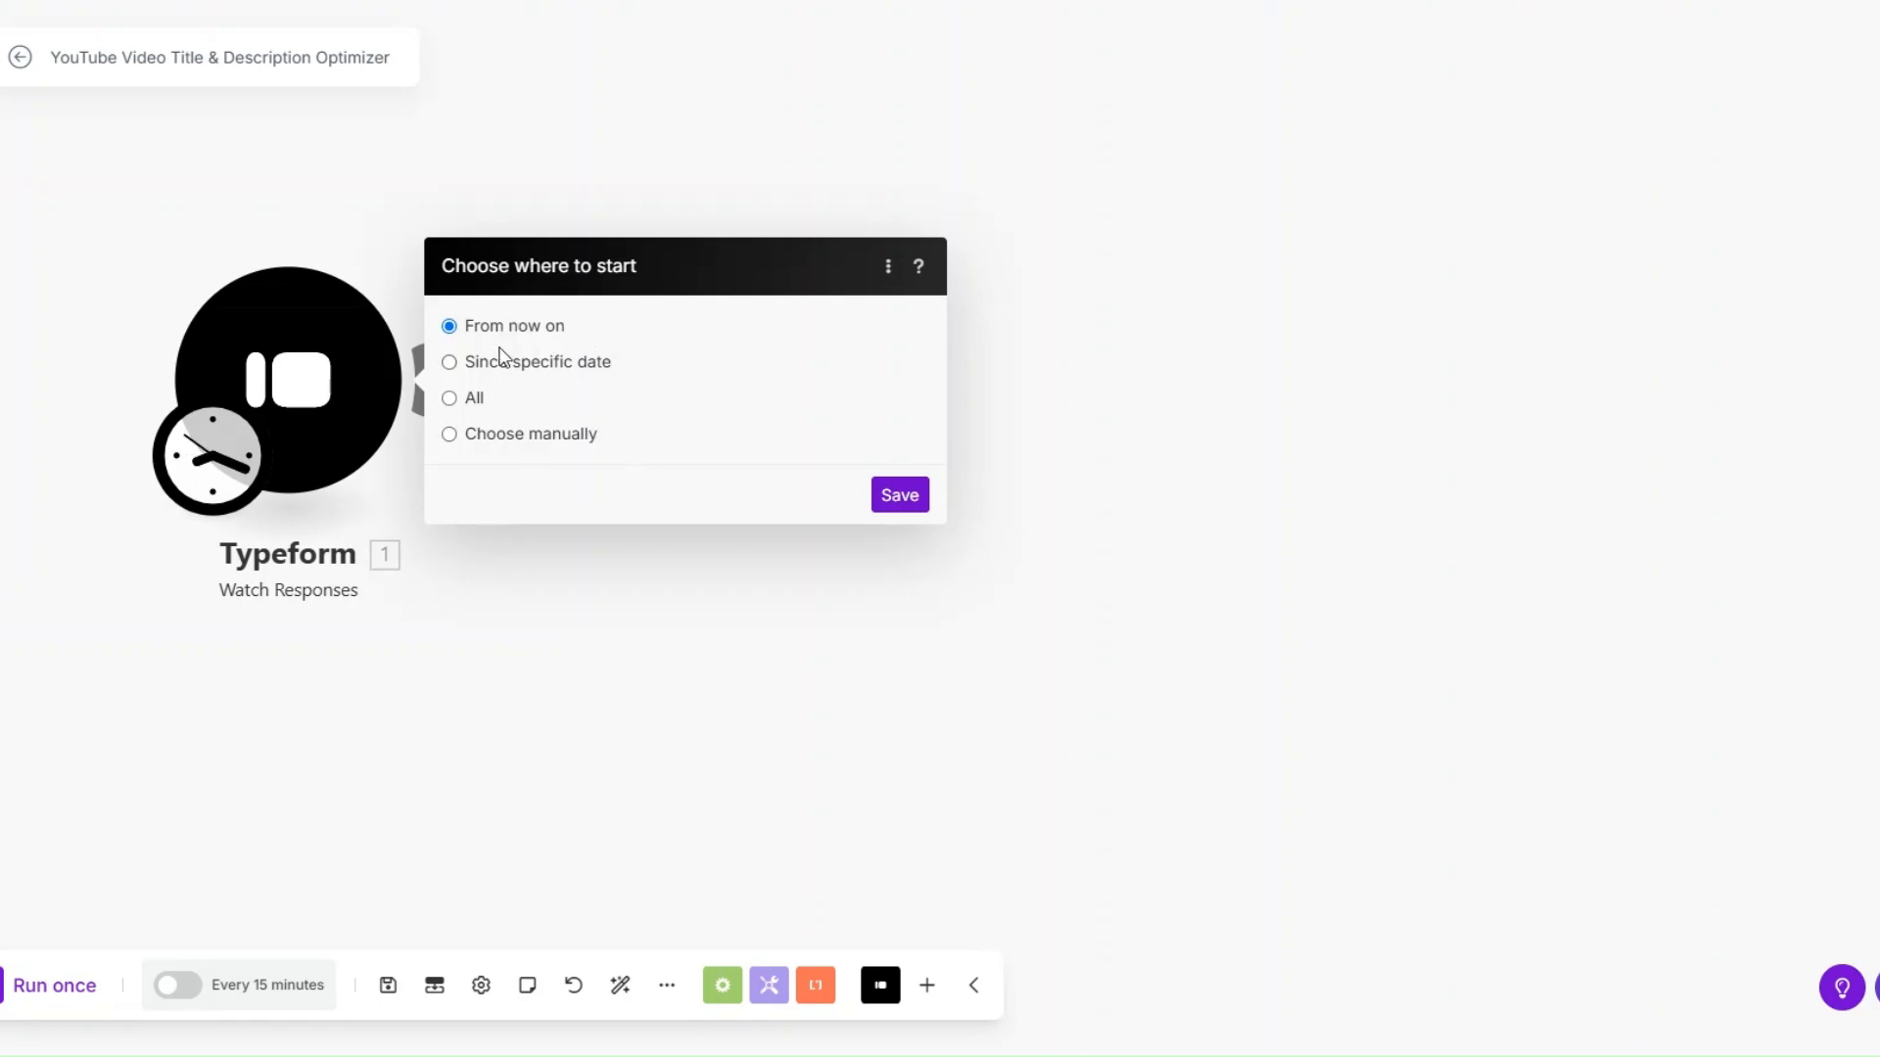
{"action": "left_click", "coordinate": [906, 497]}
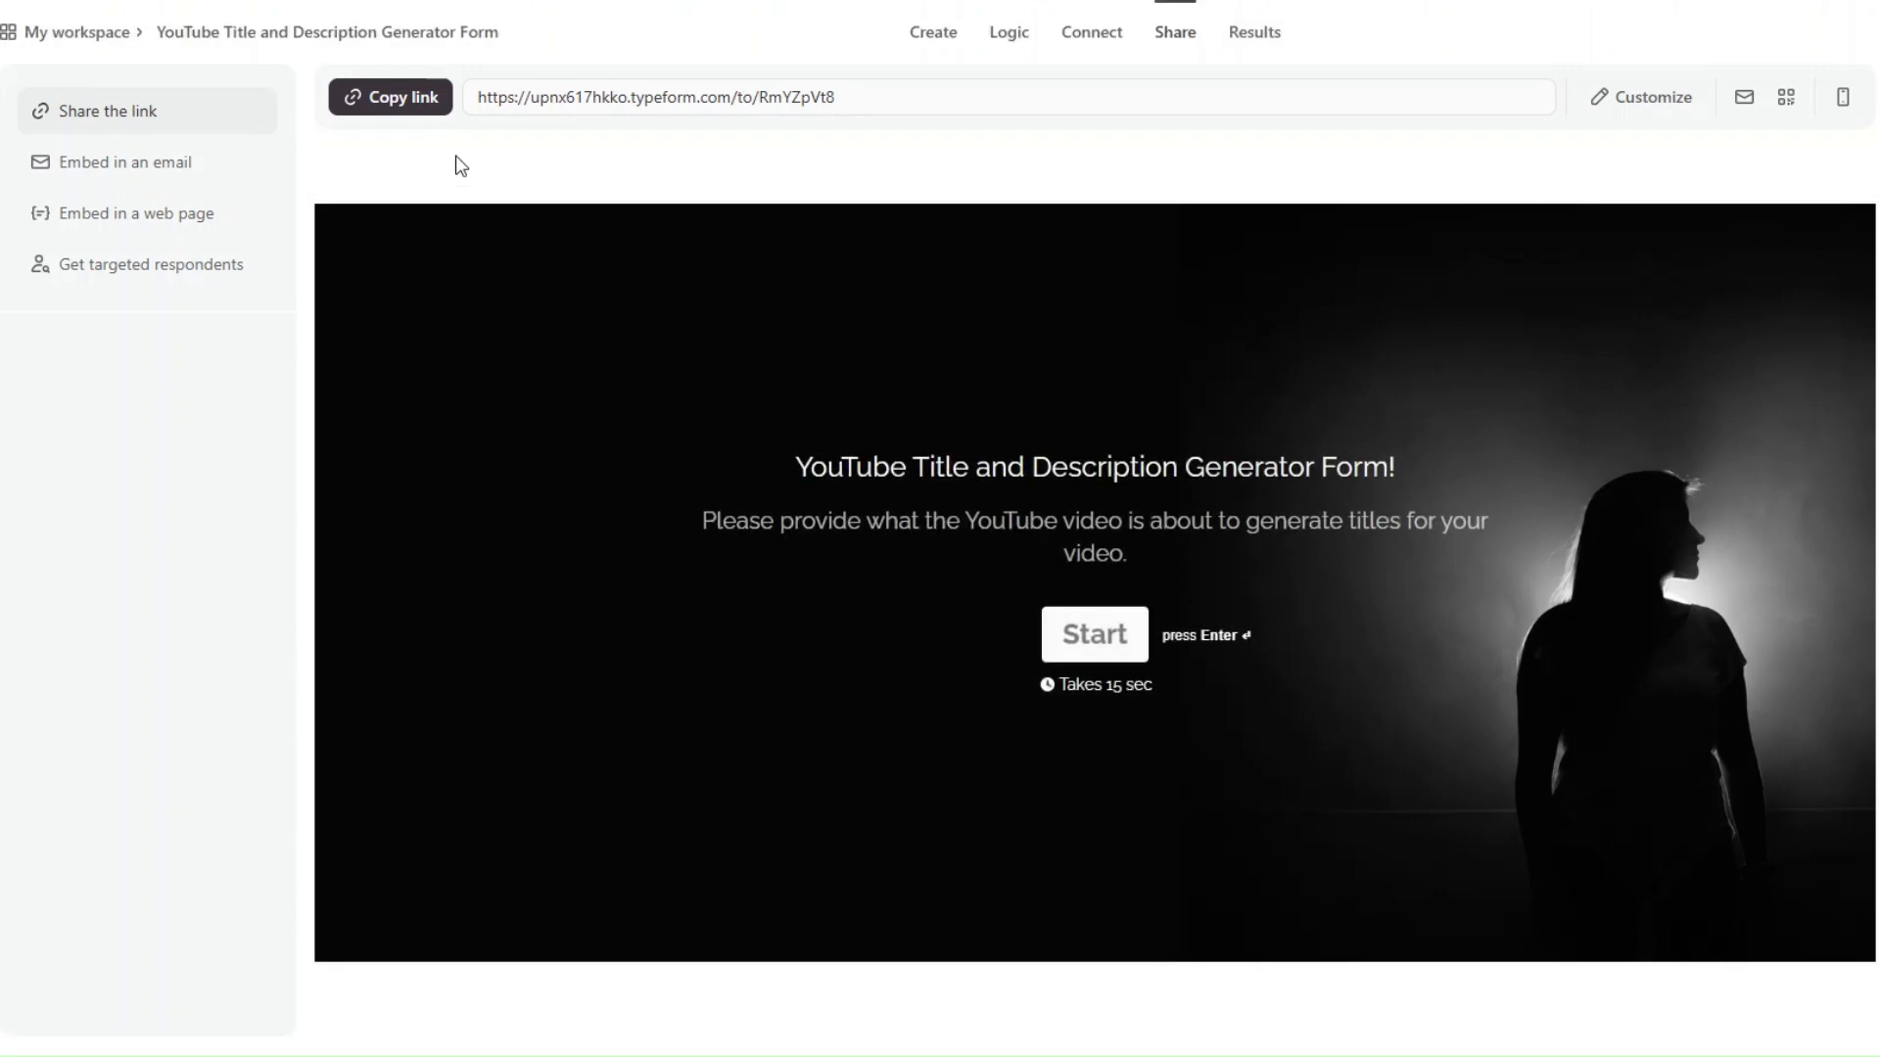
Step: Open the Typeform form through its share link and submit "The Biggest AI Automation Myths That Are Wasting Your Time" as the video topic
{"action": "left_click", "coordinate": [420, 114]}
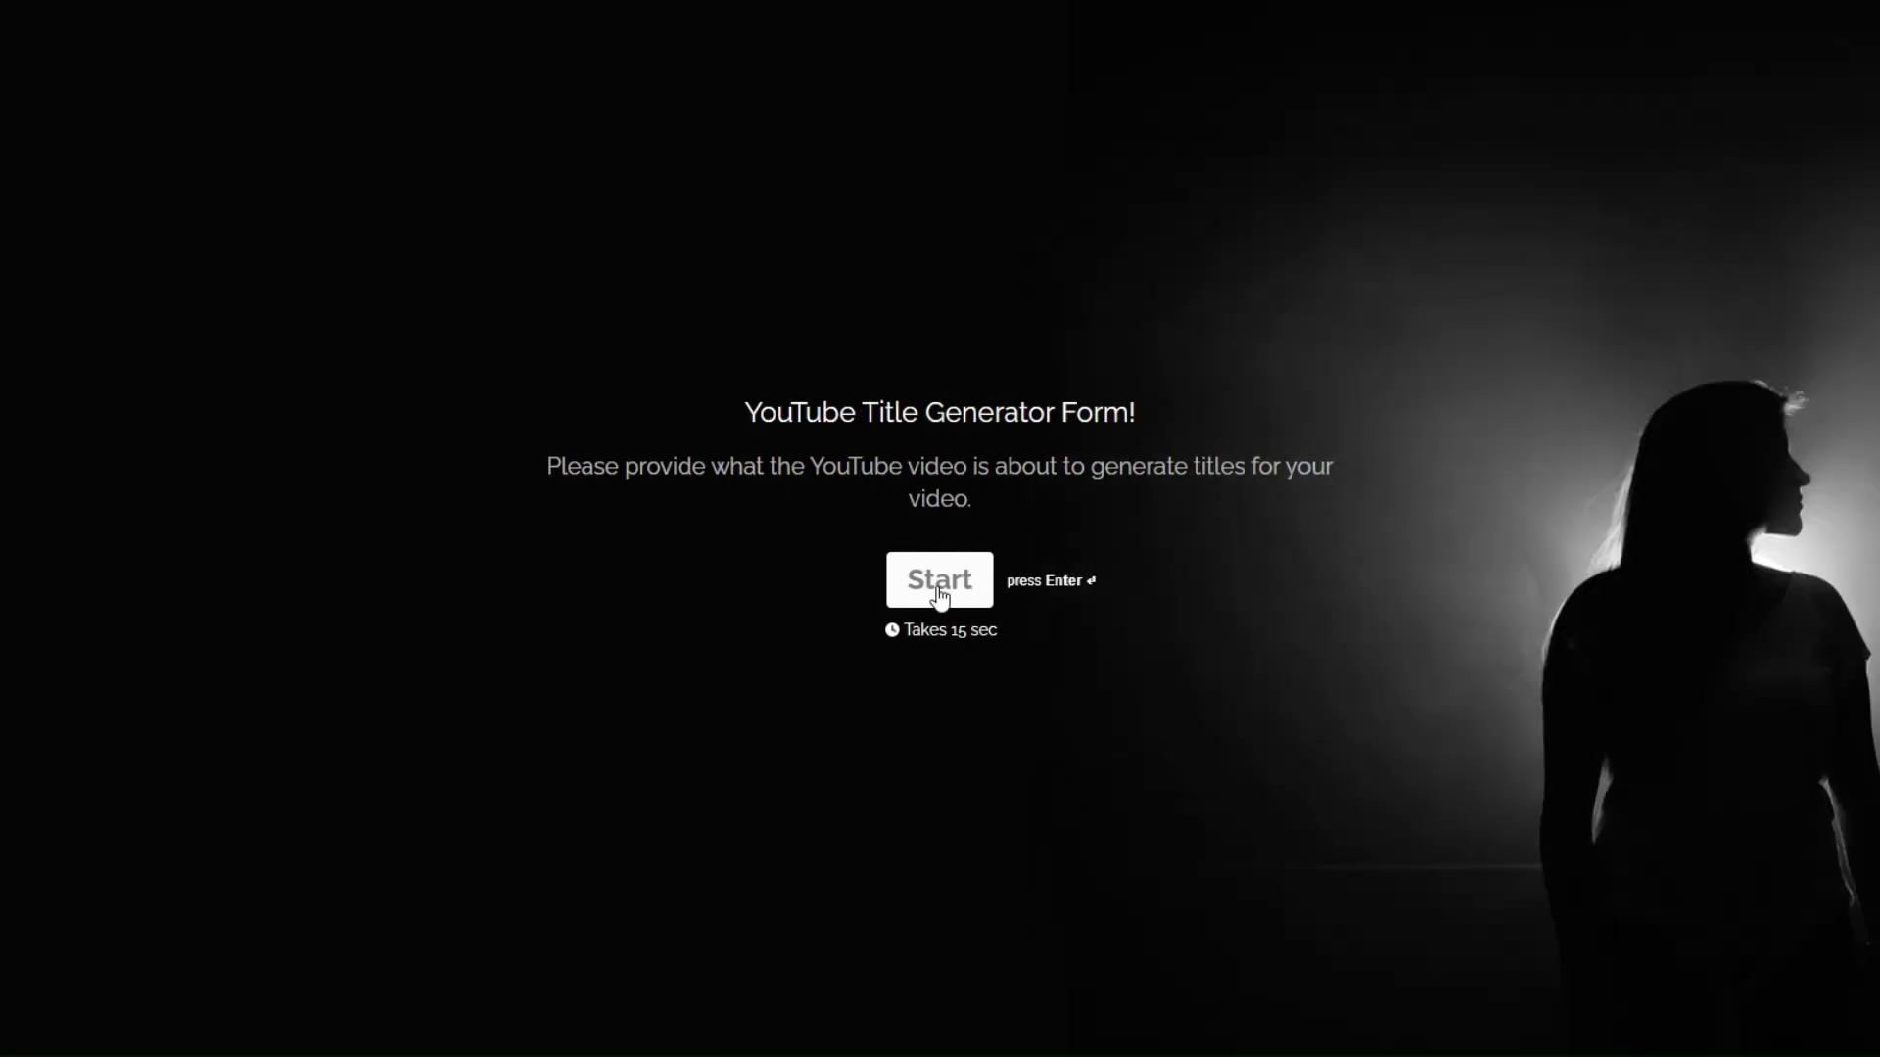
{"action": "left_click", "coordinate": [947, 591]}
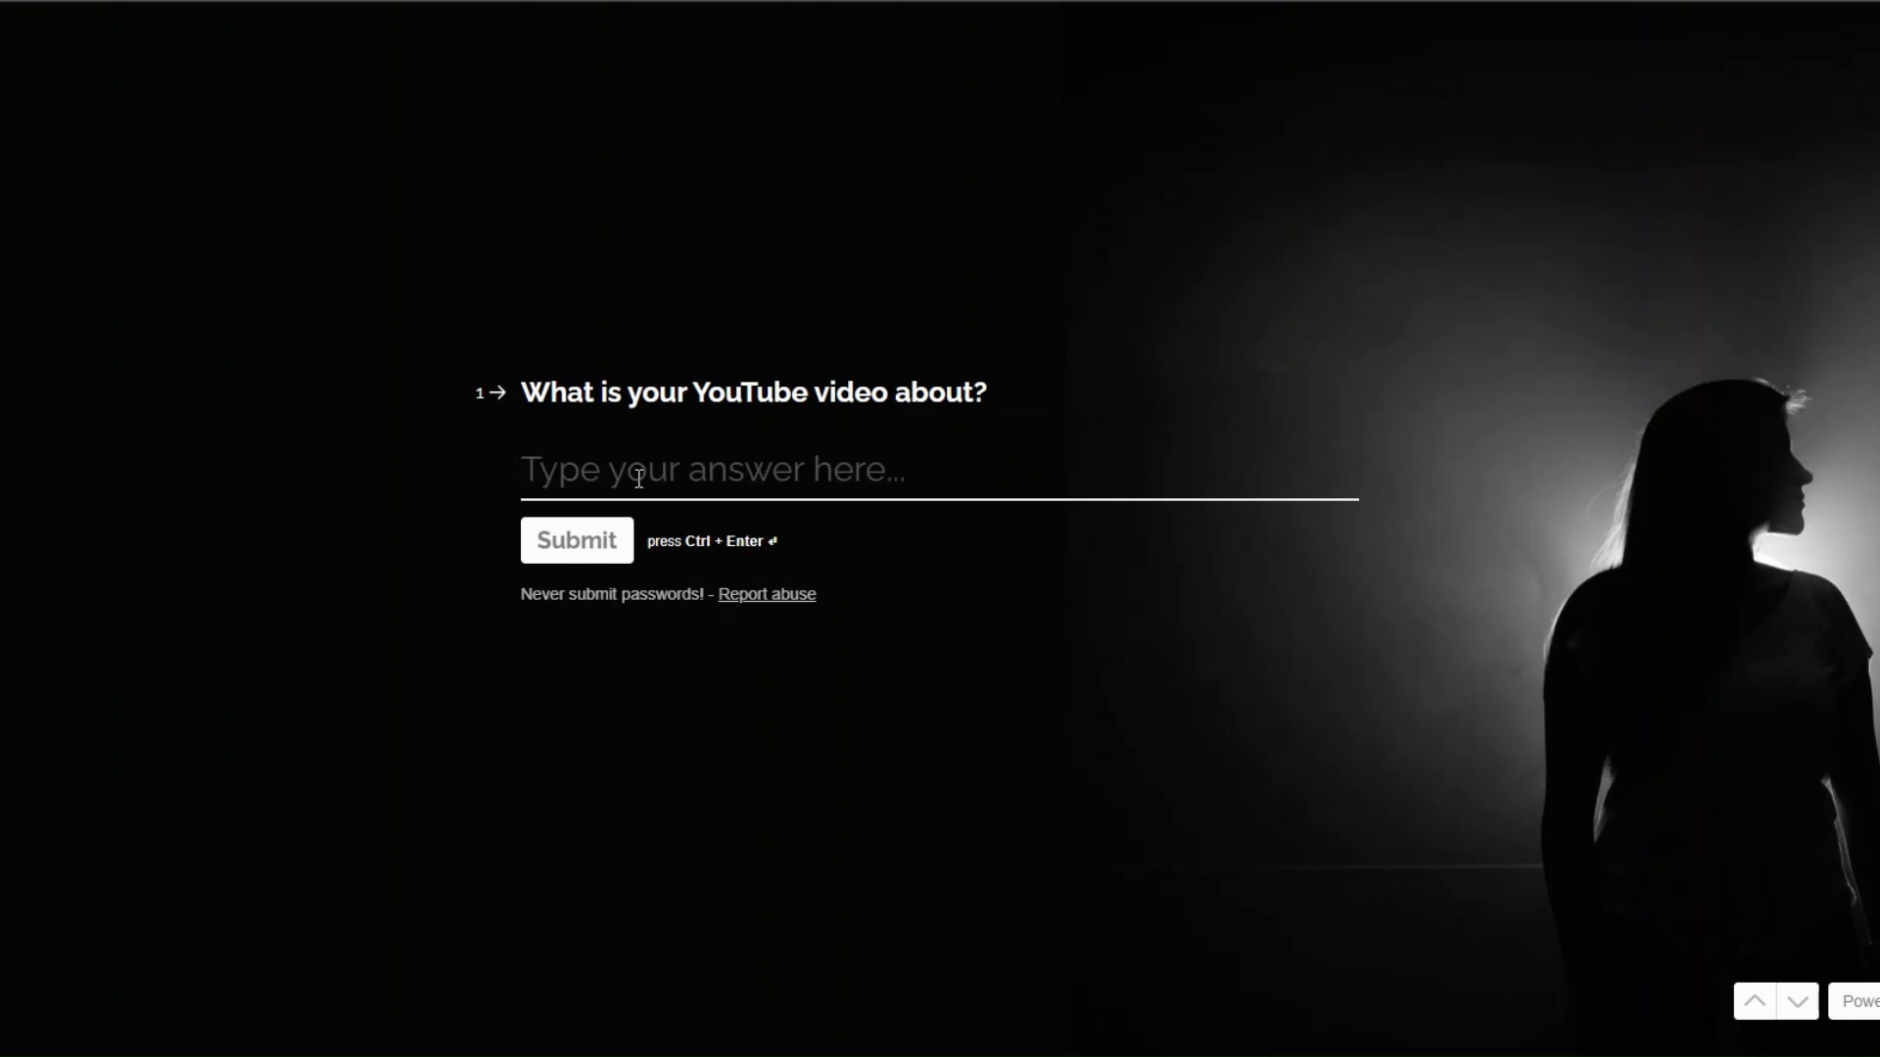
{"action": "key", "text": "ctrl+v"}
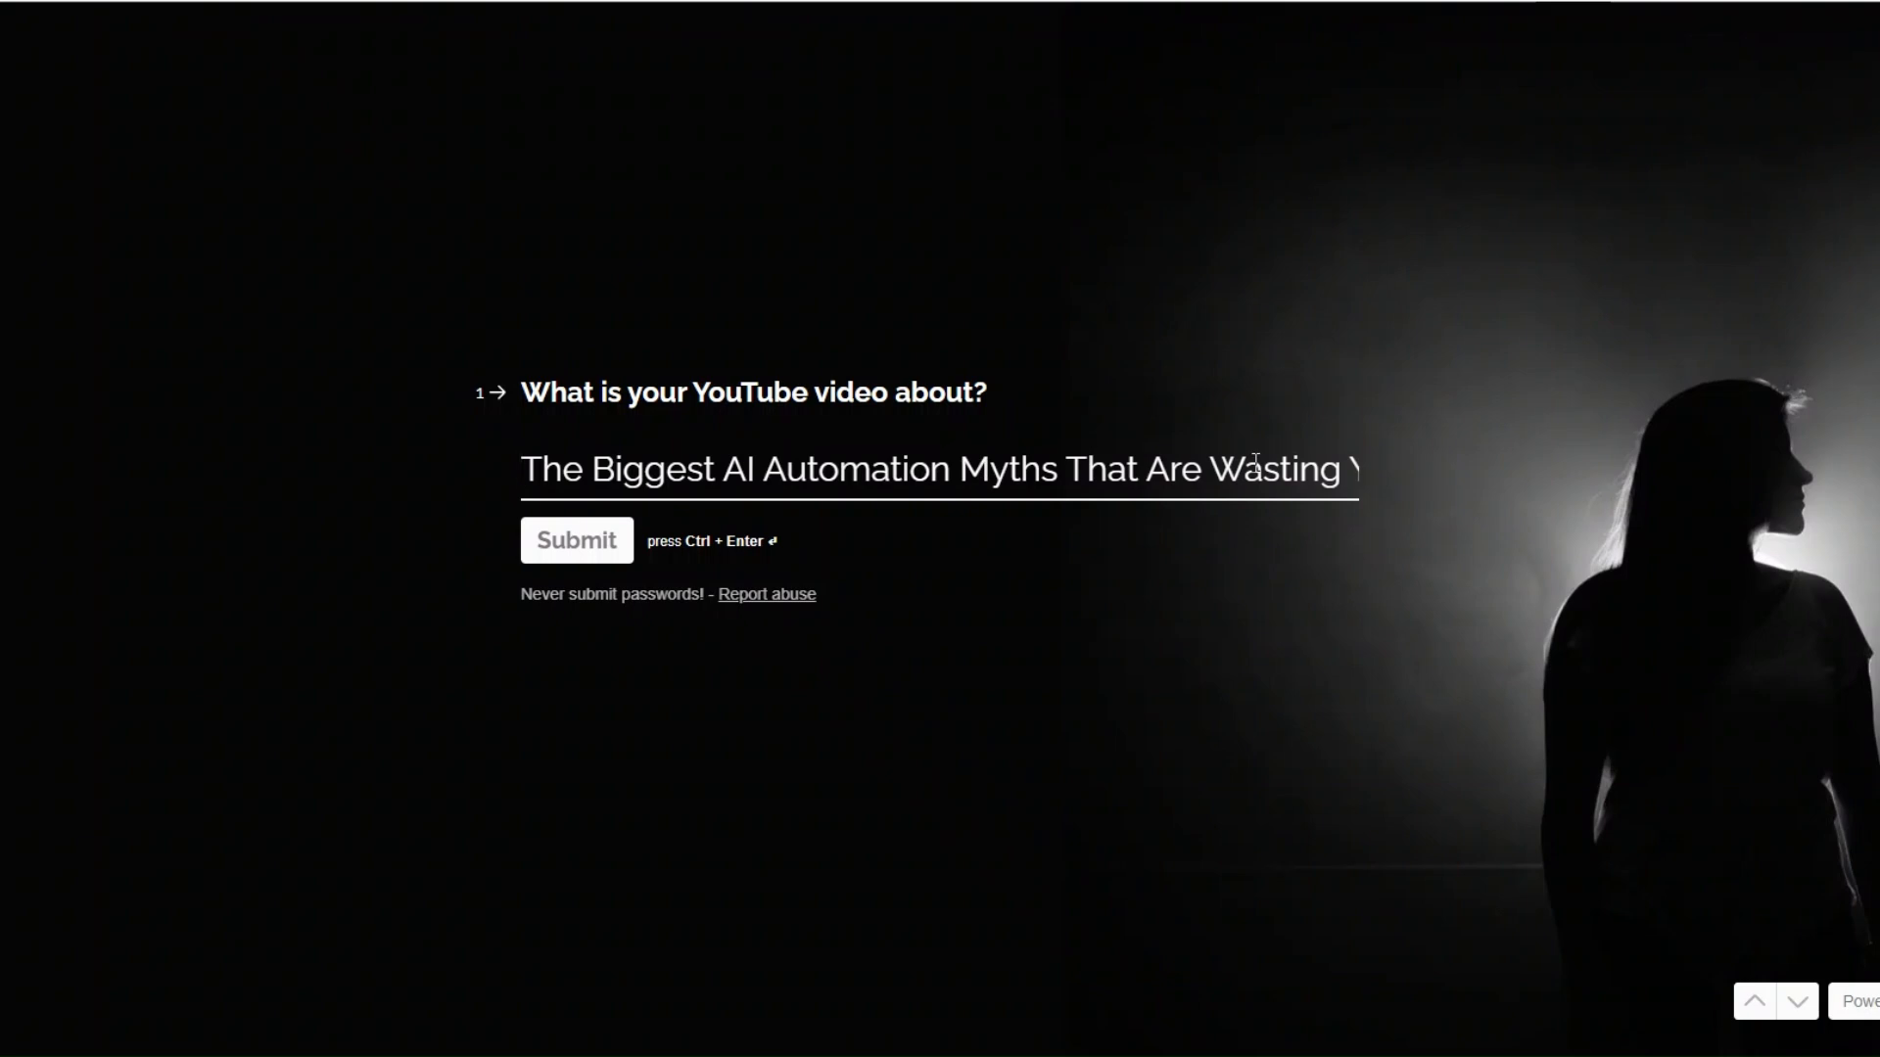
{"action": "key", "text": "ctrl+Return"}
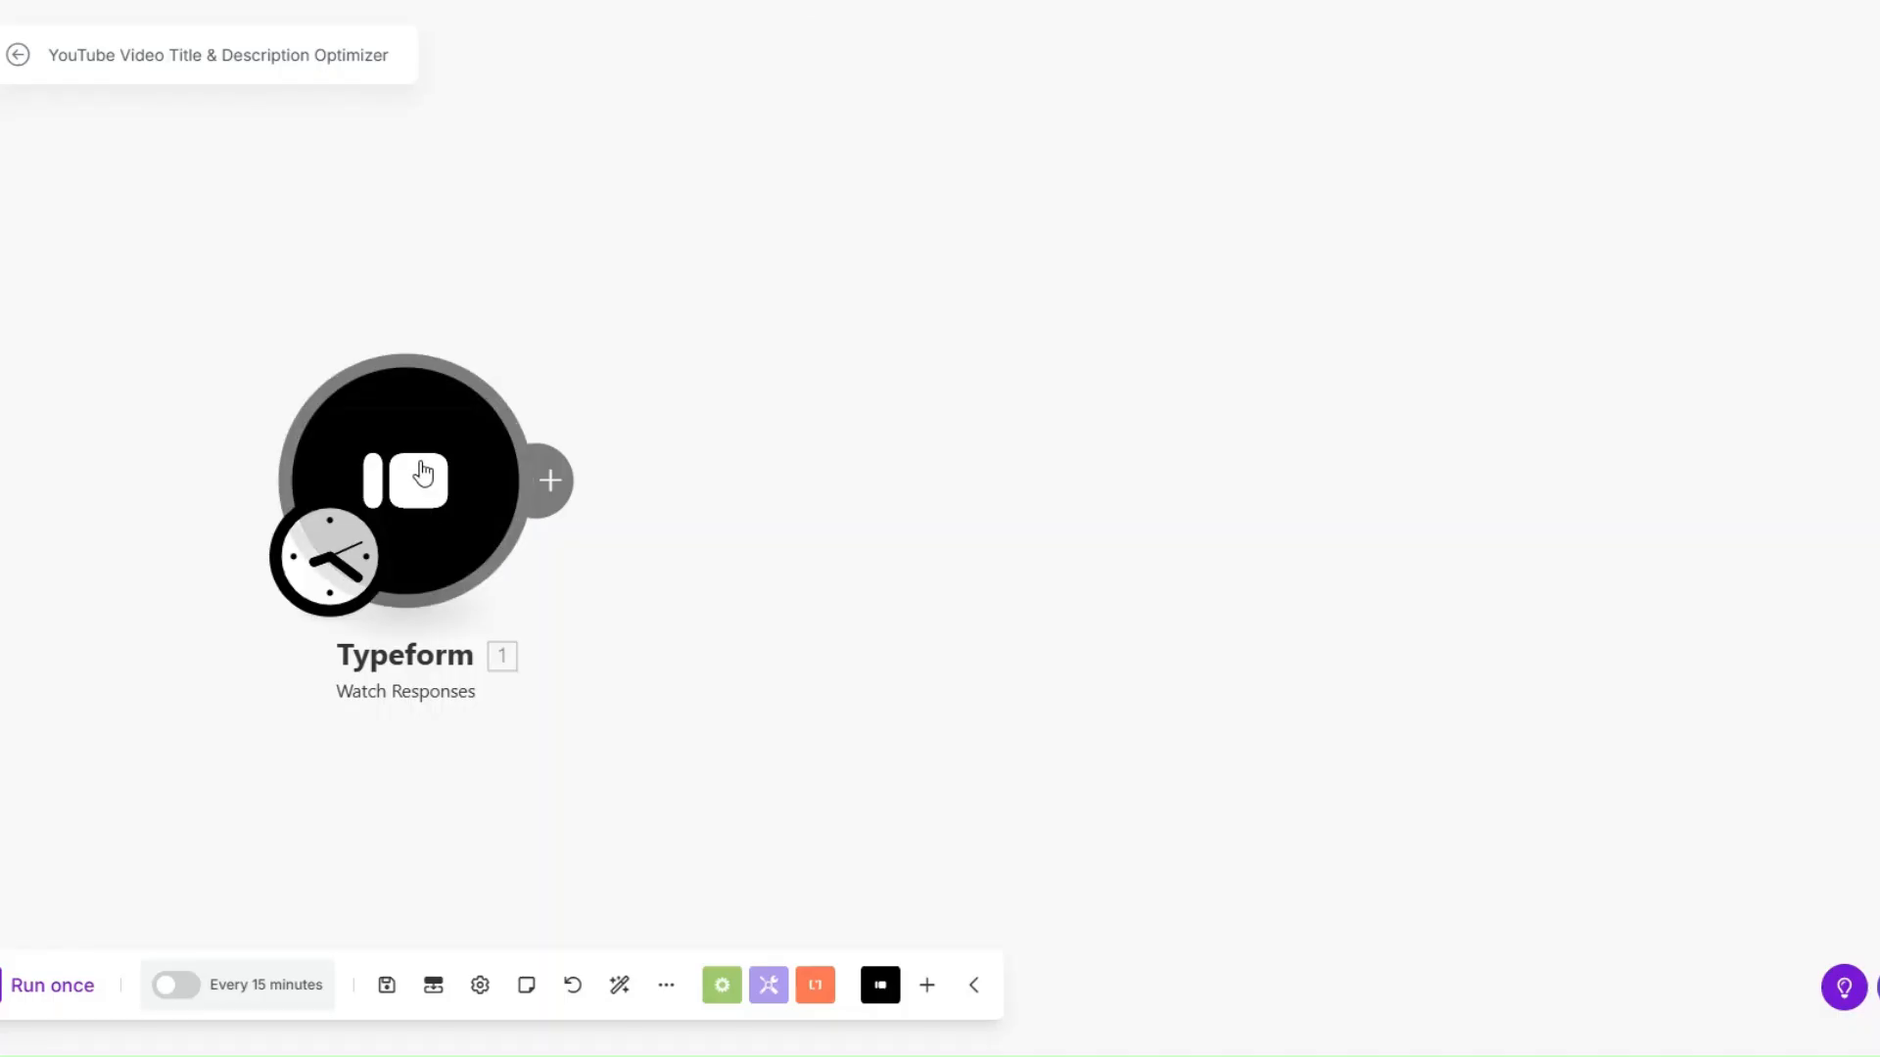
Step: Back in Make, run only the Typeform module and check the submitted video topic under the output's mappable answers
{"action": "right_click", "coordinate": [421, 482]}
{"action": "left_click", "coordinate": [471, 525]}
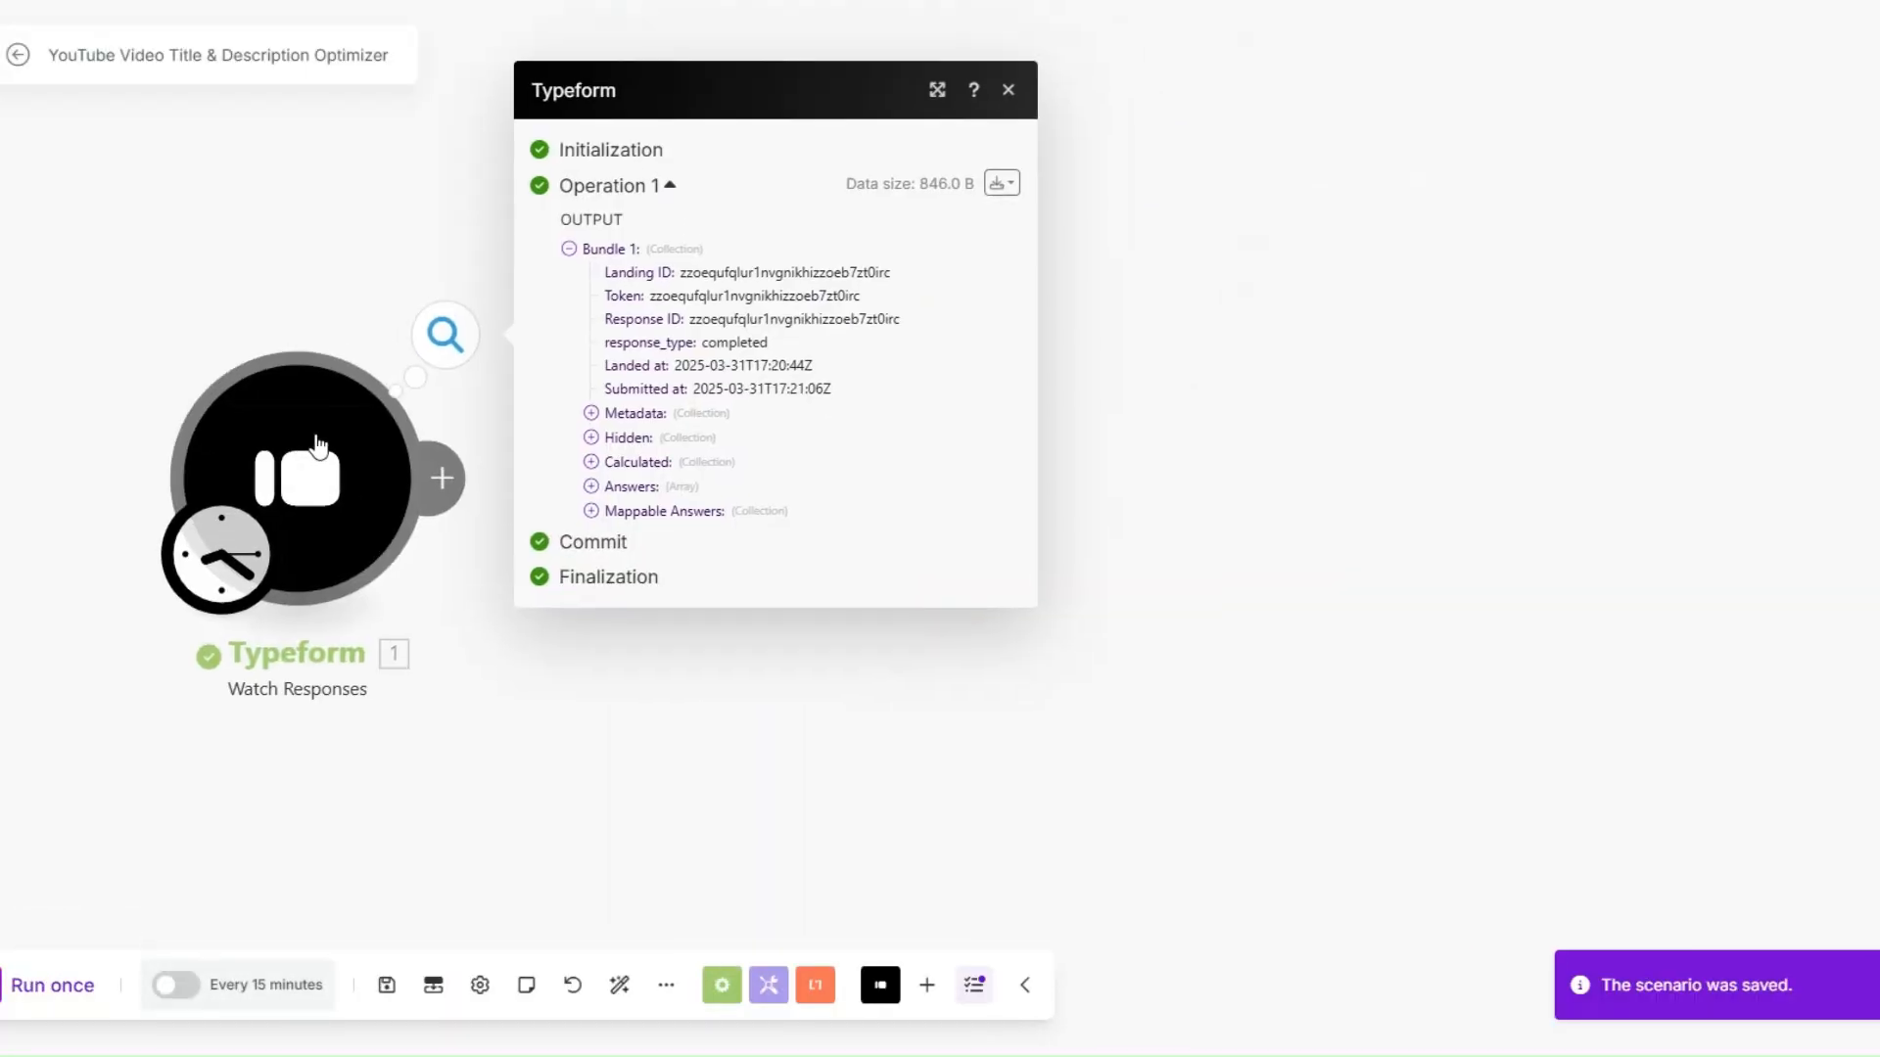
{"action": "left_click", "coordinate": [591, 511]}
{"action": "left_click_drag", "start_coordinate": [865, 500], "coordinate": [990, 547]}
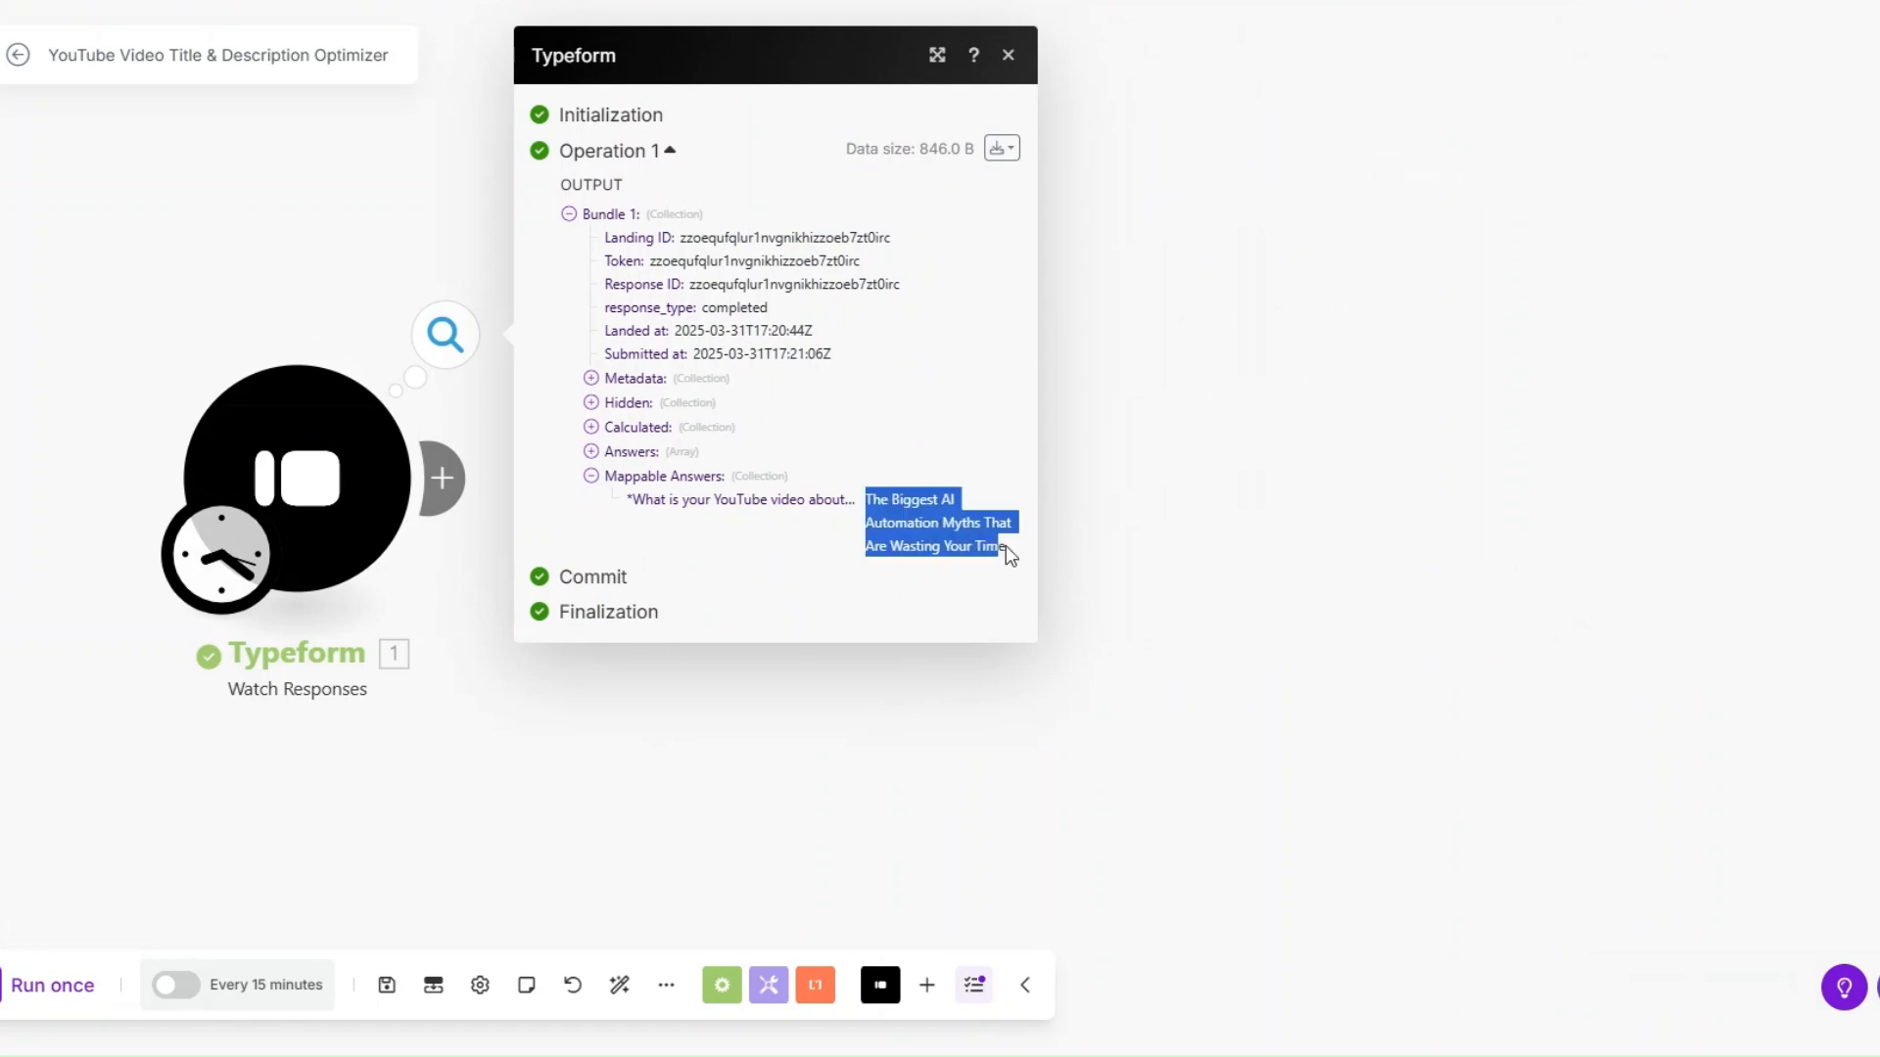
{"action": "left_click", "coordinate": [1044, 556]}
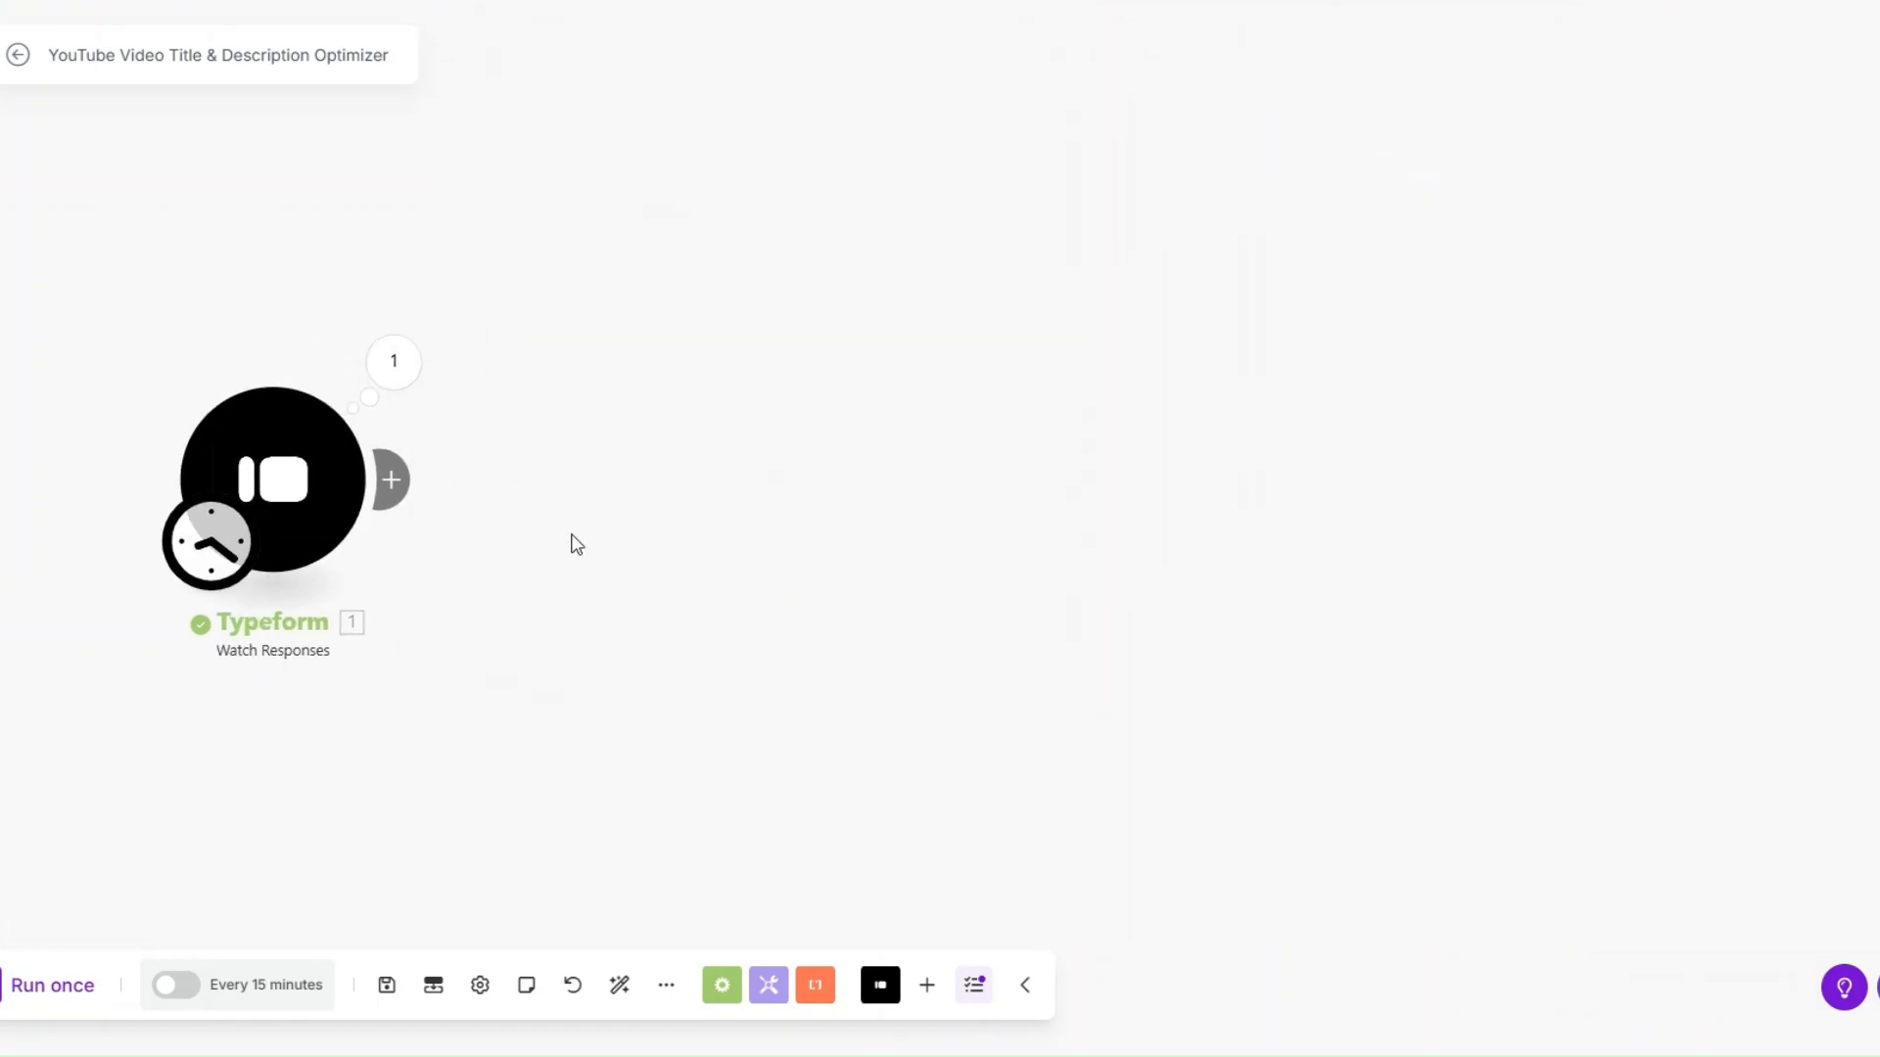
Step: Add an Airtable Create a Record module after Typeform, targeting YouTube Channel Table in YouTube Channel Base
{"action": "left_click", "coordinate": [397, 480]}
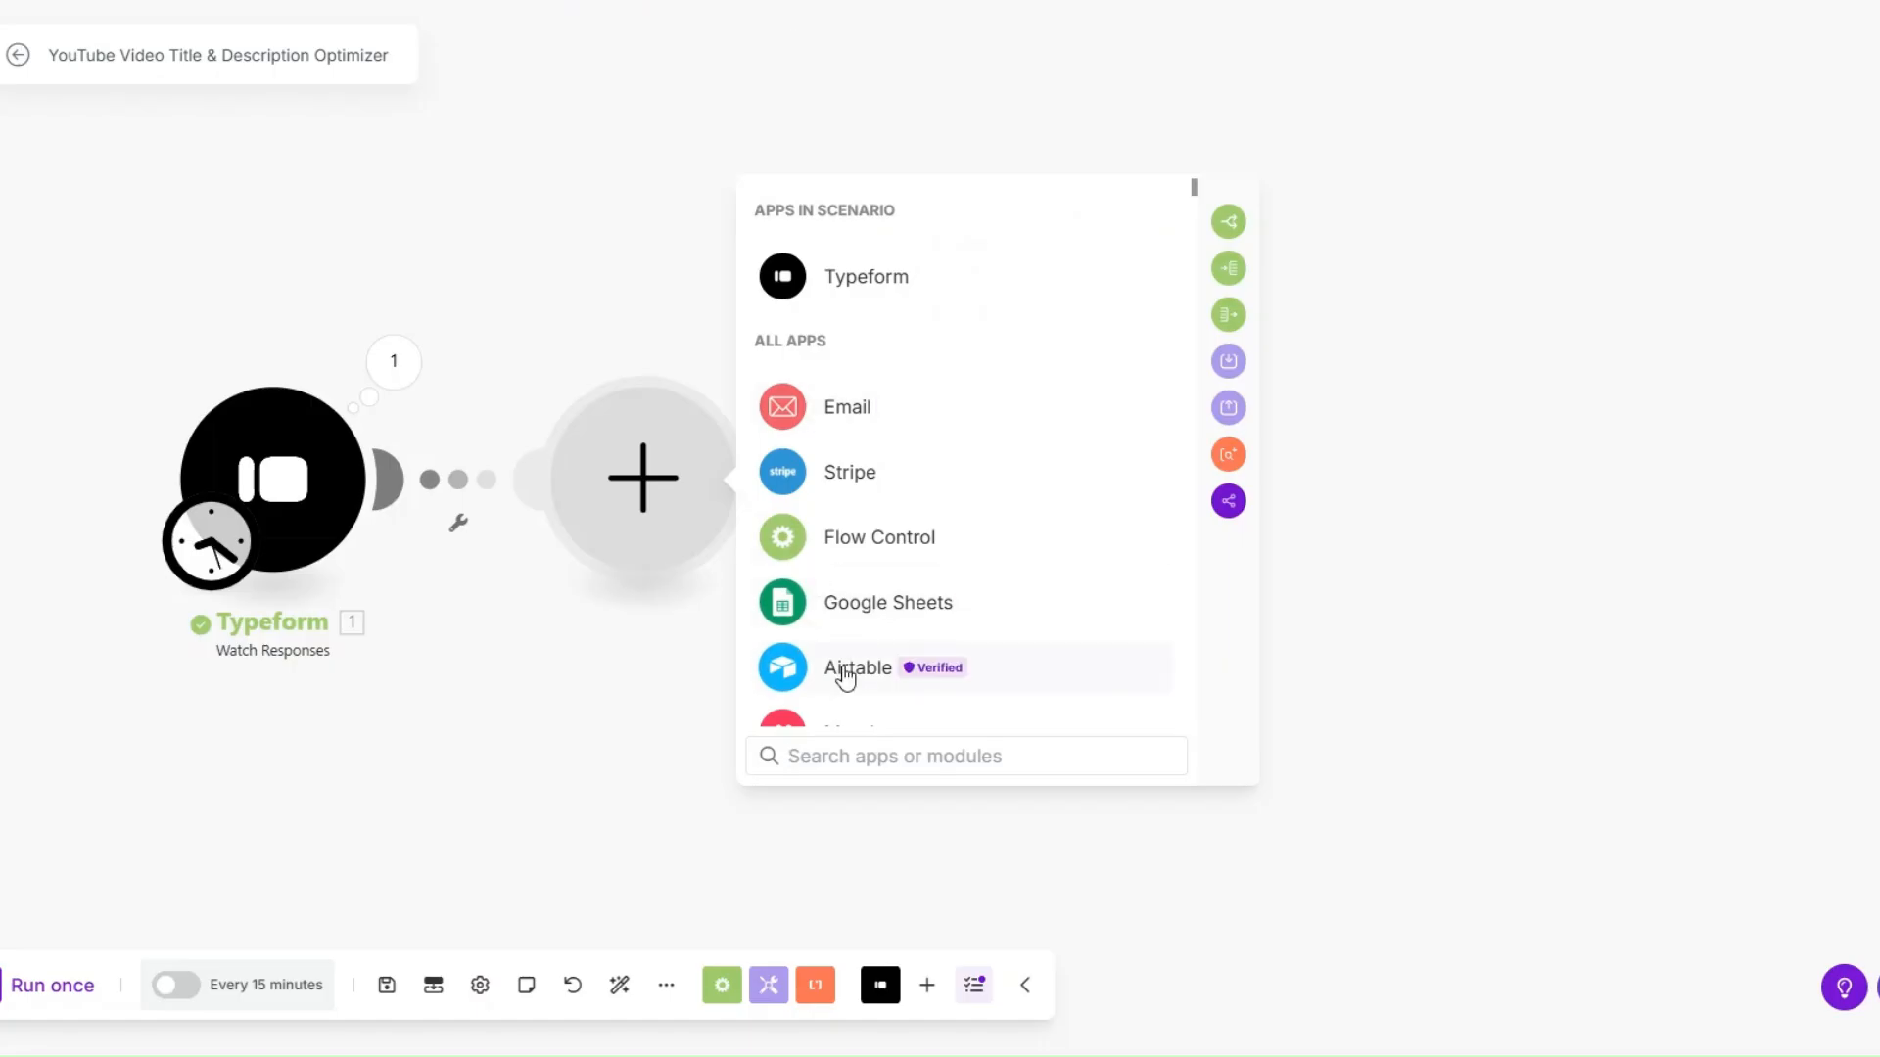
{"action": "left_click", "coordinate": [842, 666]}
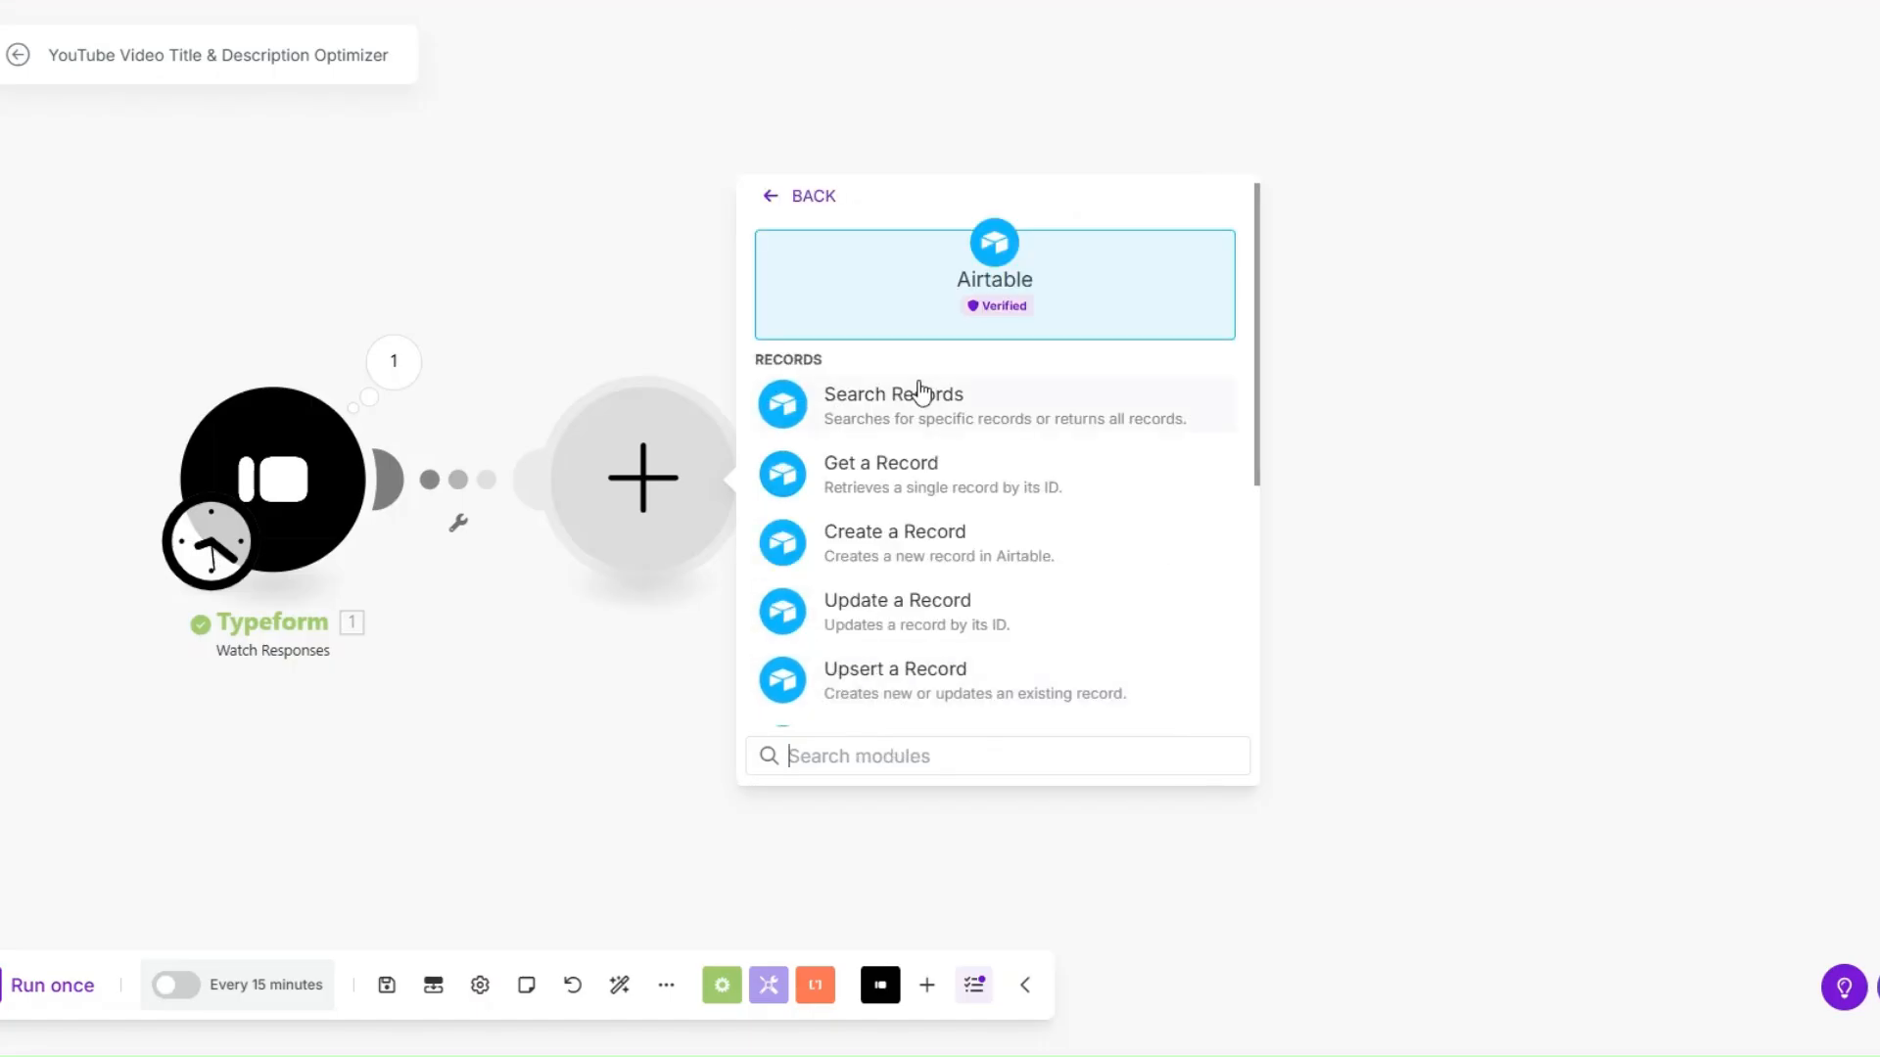
{"action": "left_click", "coordinate": [898, 548]}
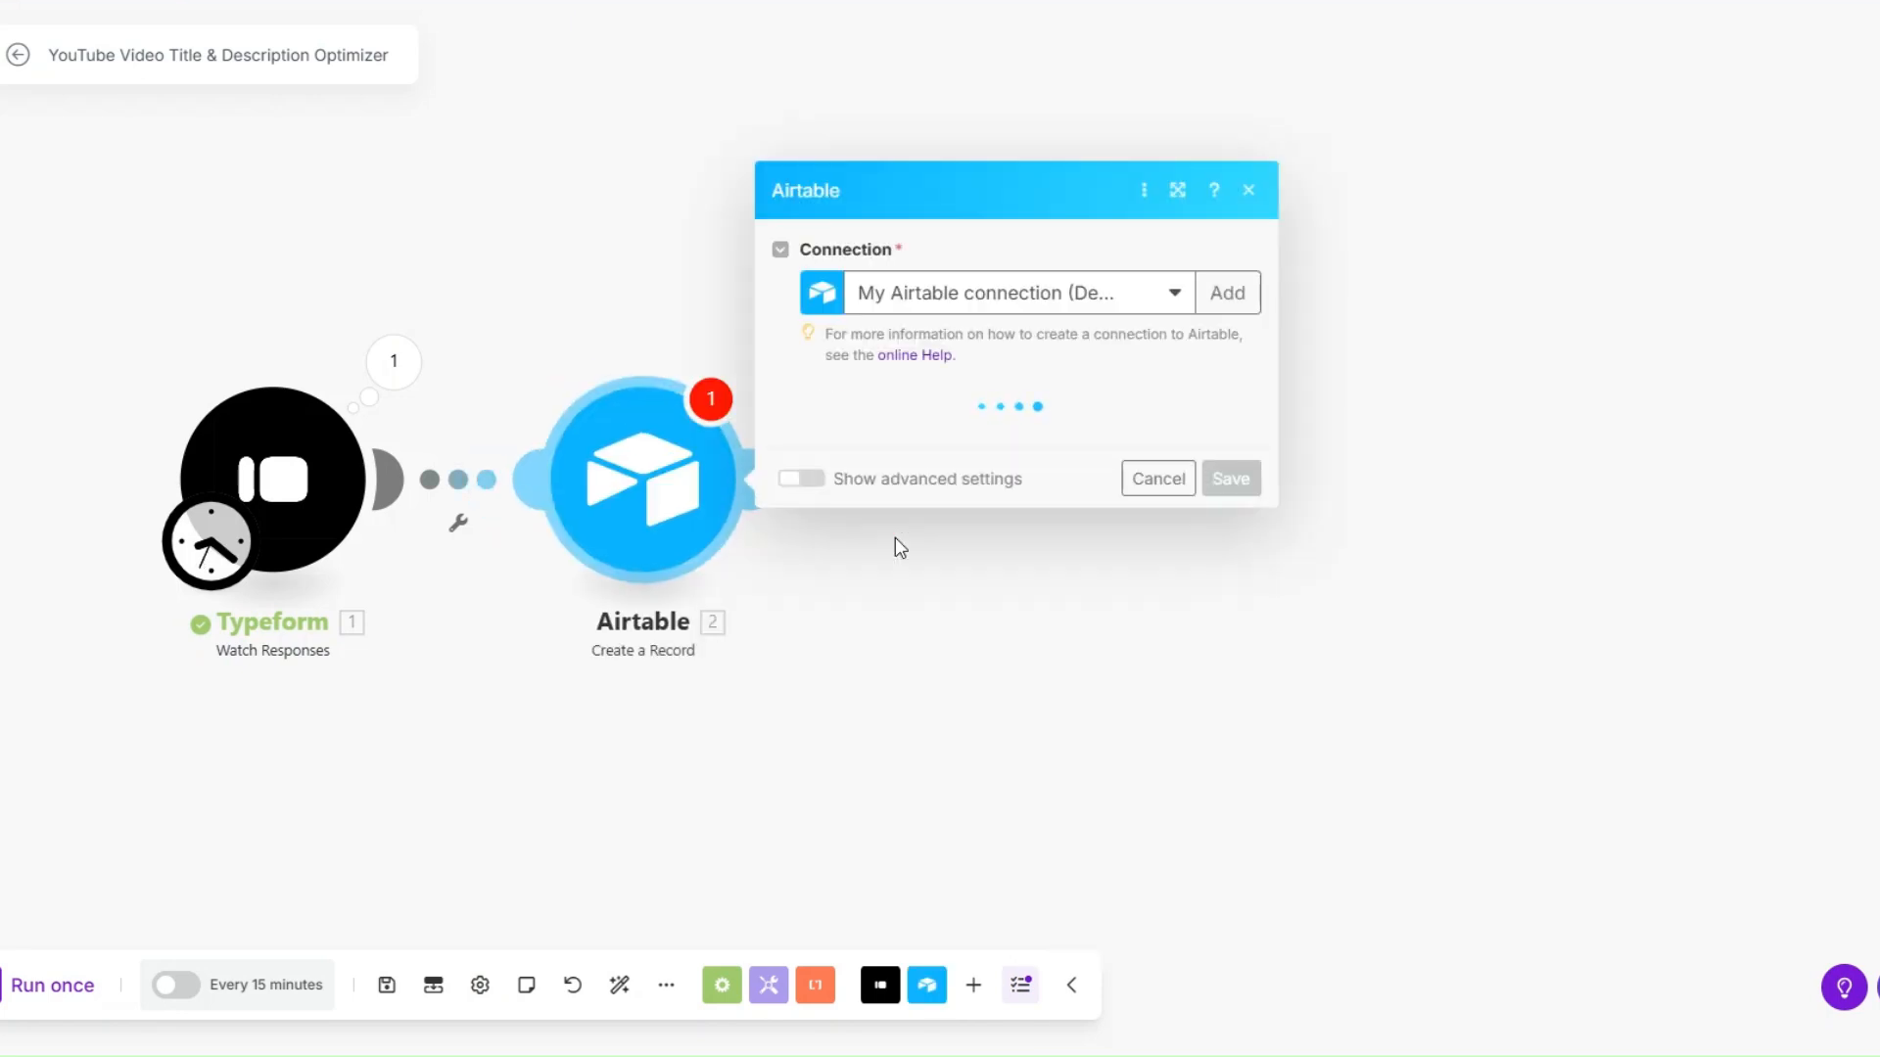
{"action": "left_click", "coordinate": [890, 456]}
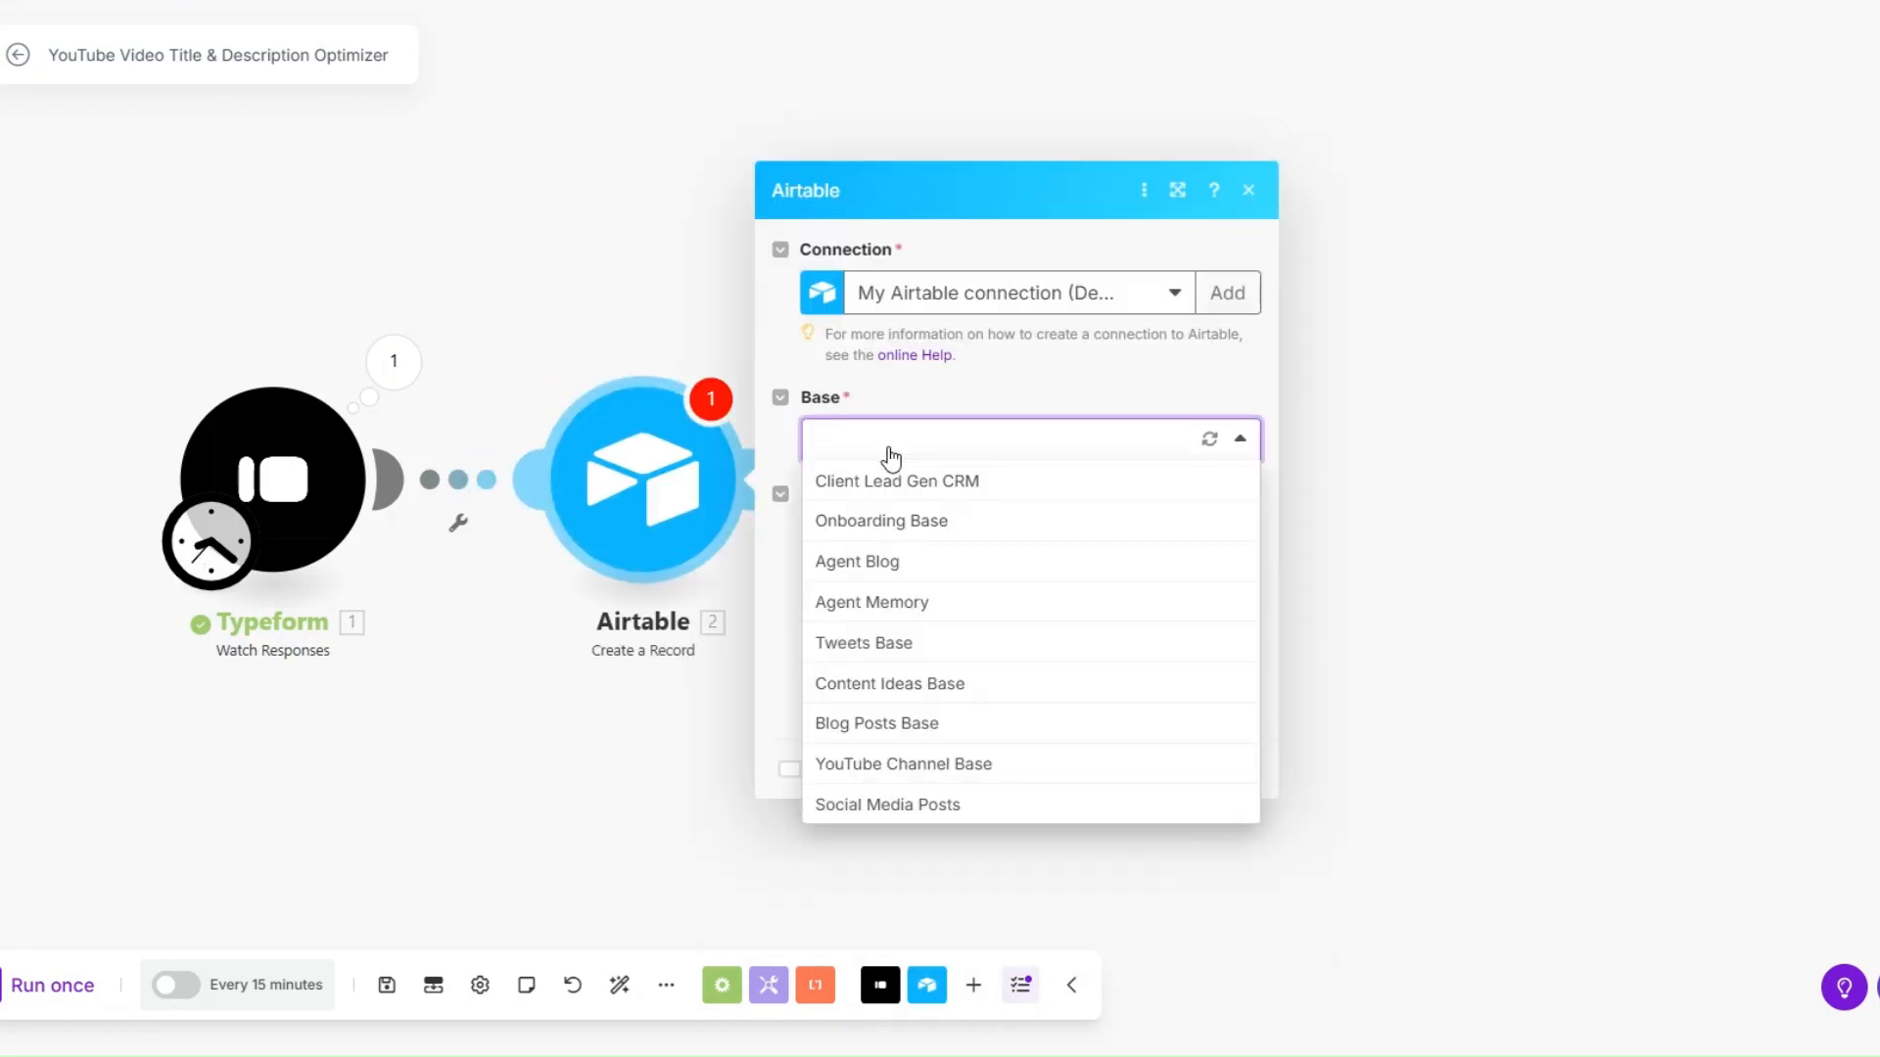
{"action": "left_click", "coordinate": [927, 765]}
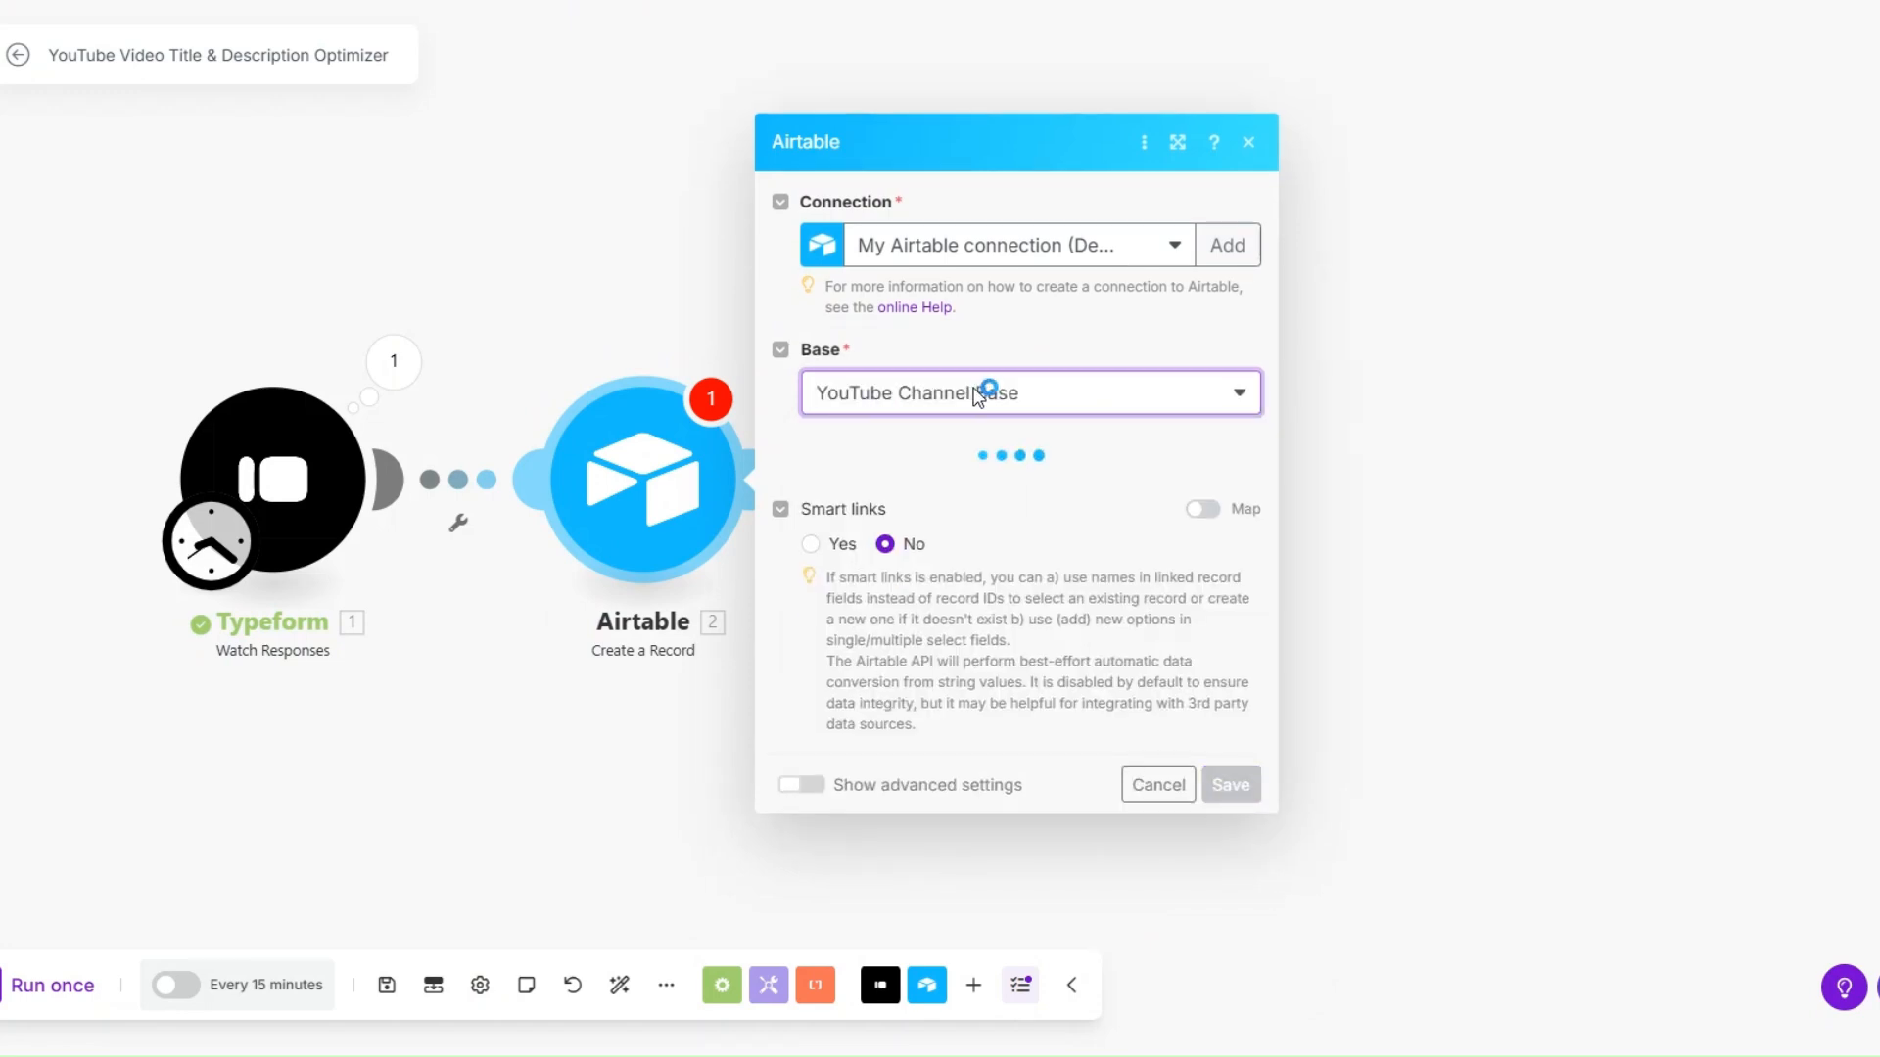
{"action": "left_click", "coordinate": [909, 502]}
{"action": "left_click", "coordinate": [896, 530]}
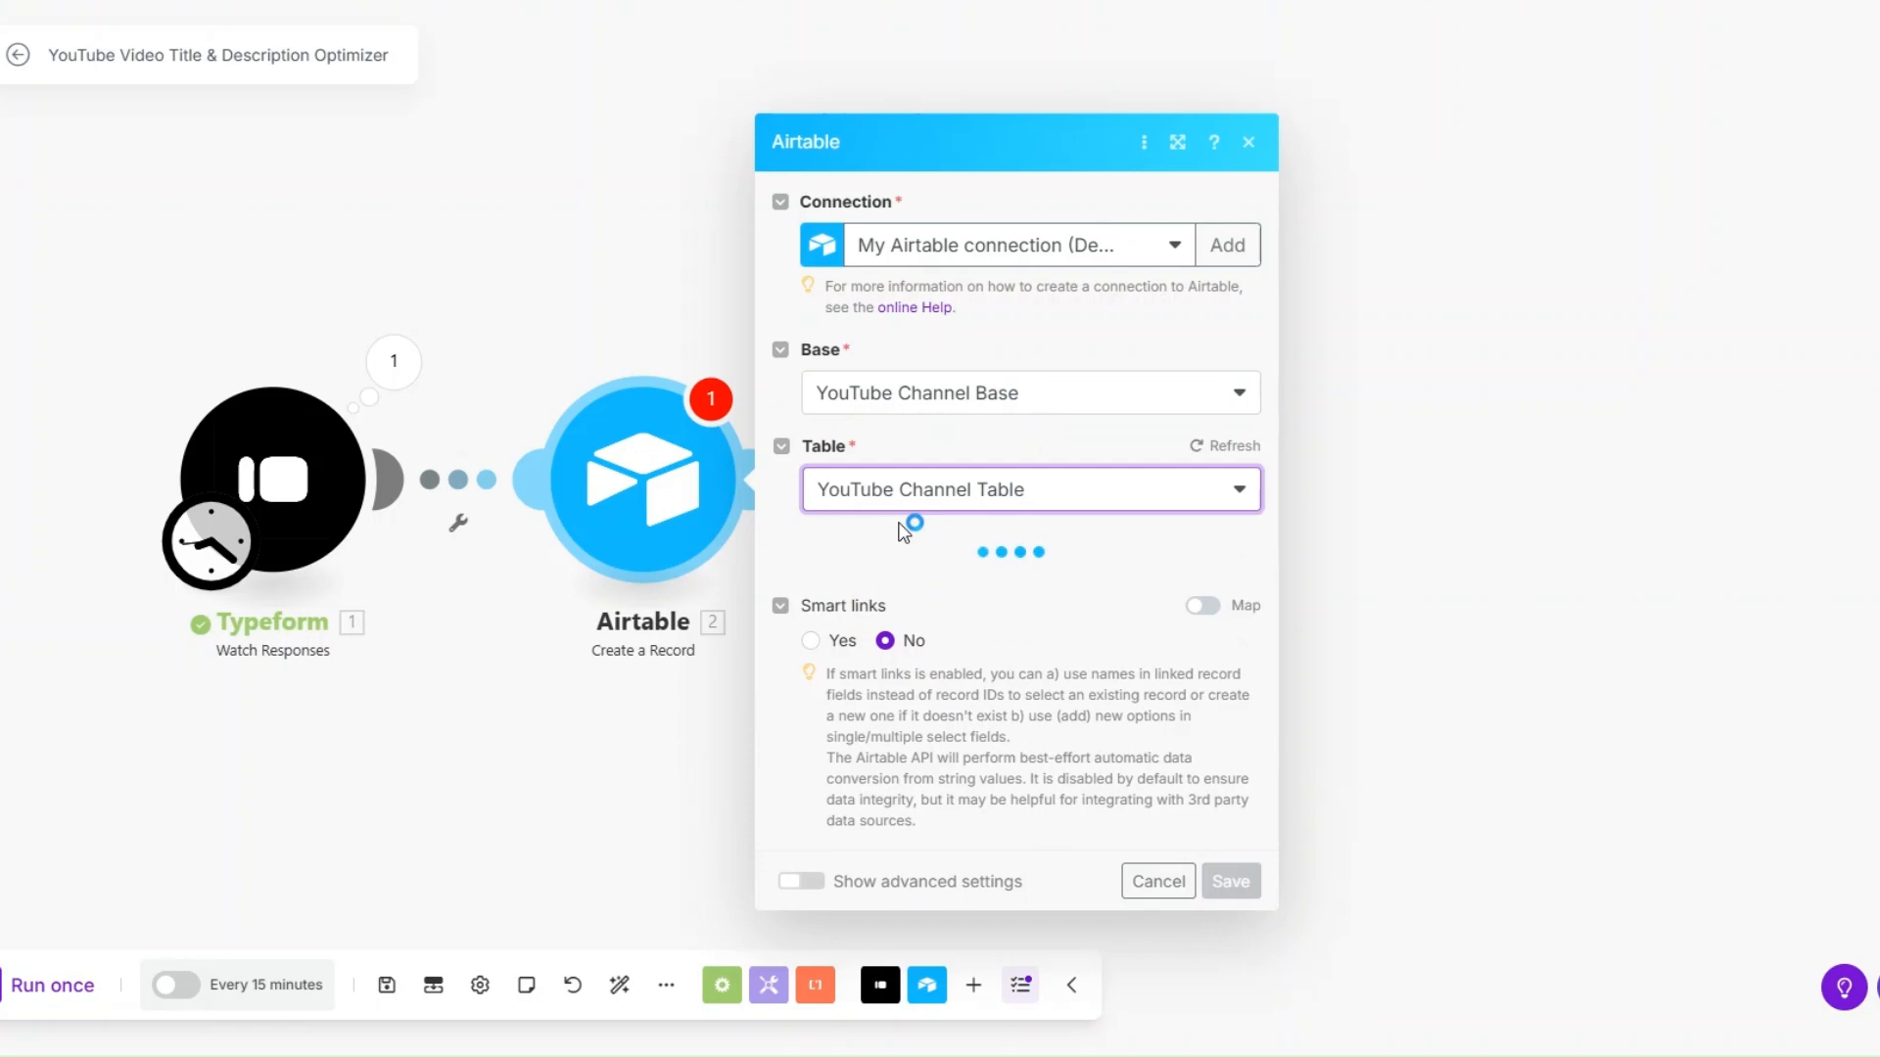
Step: Map the Typeform answer "What is your YouTube video about?" to the YouTube Video Topic field and save the Airtable module
{"action": "left_click", "coordinate": [903, 521]}
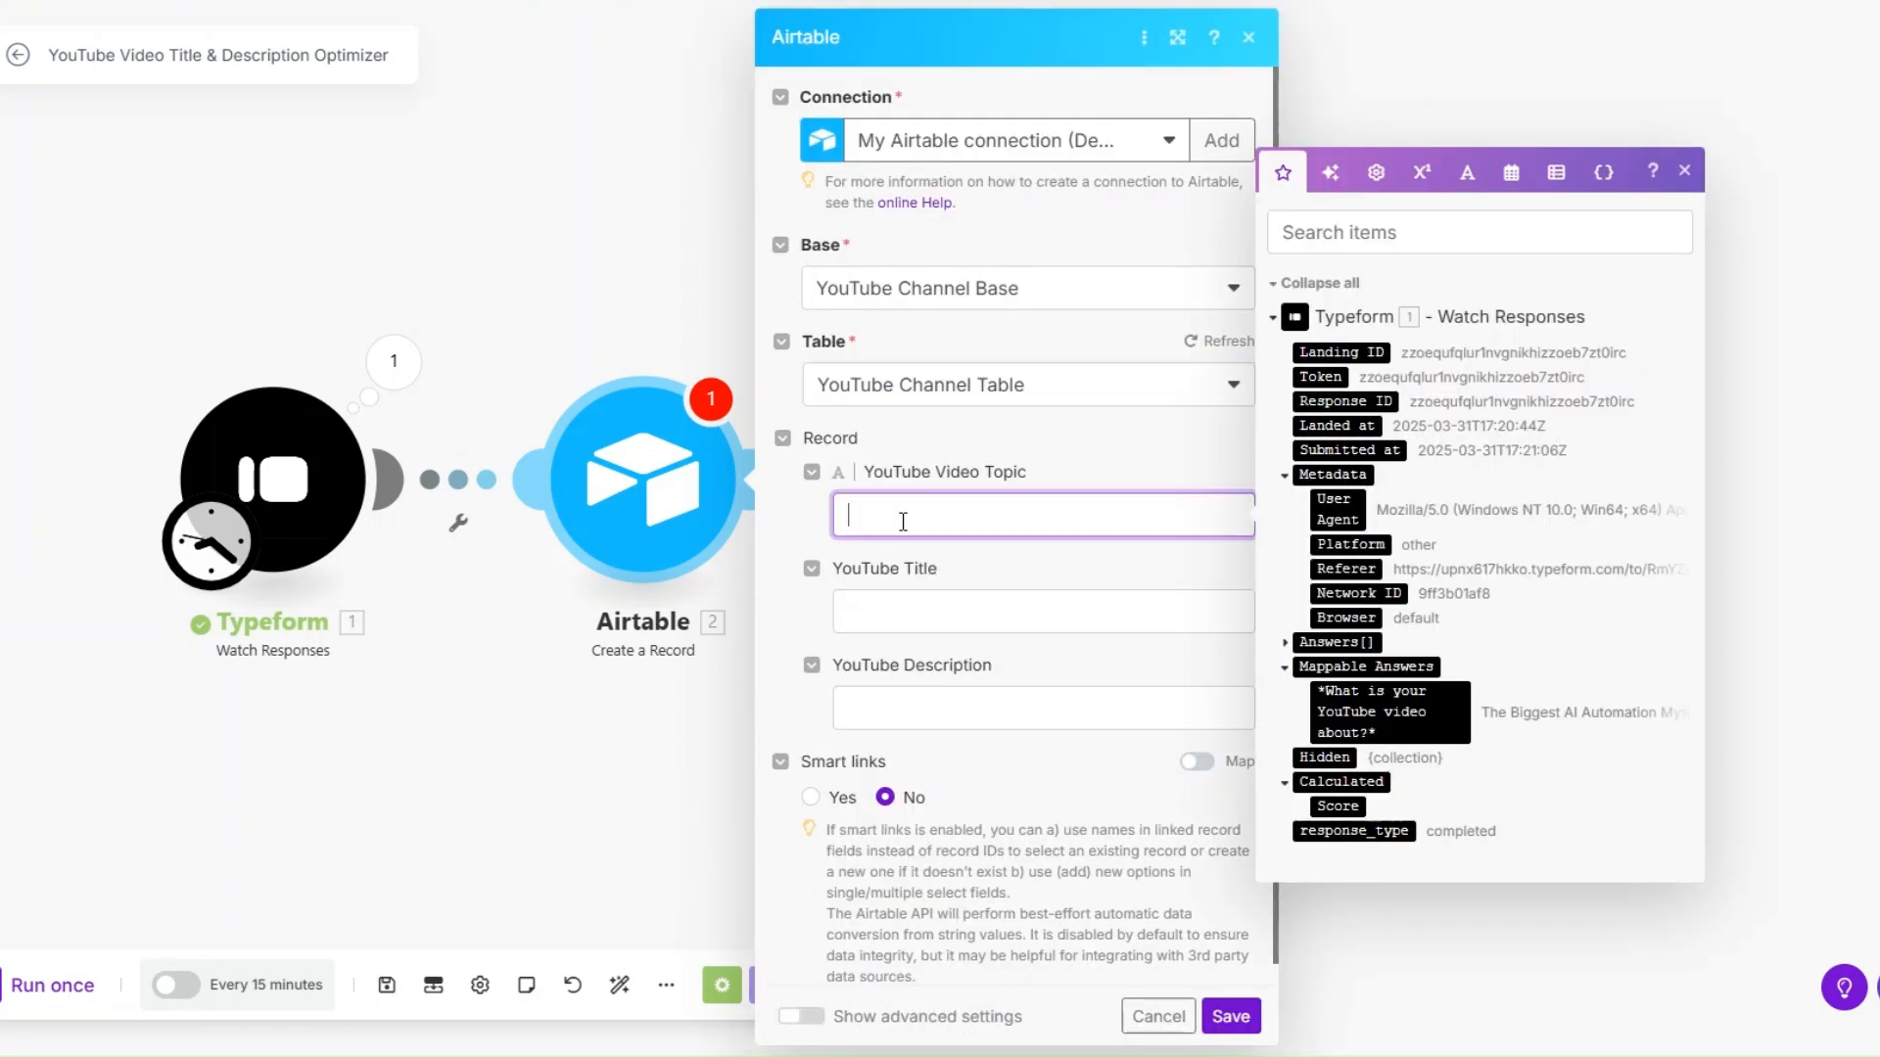
{"action": "left_click", "coordinate": [1312, 697]}
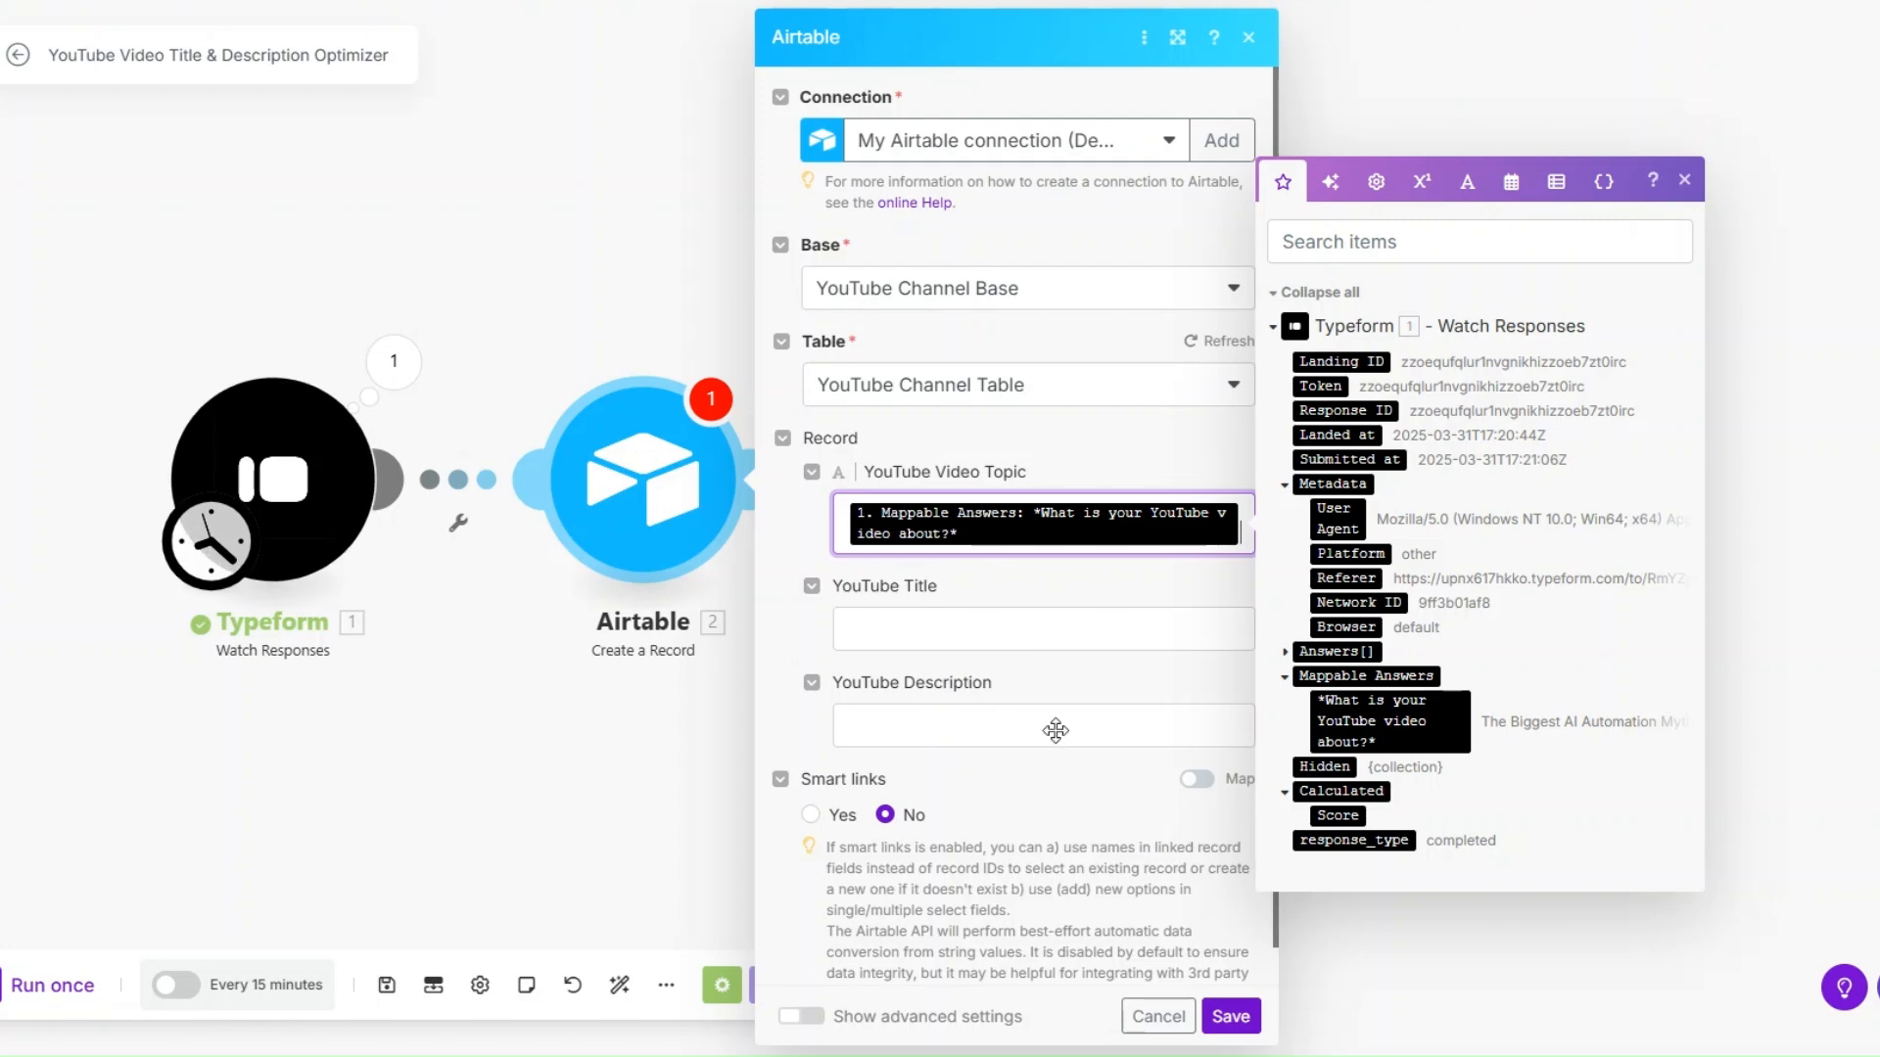
{"action": "left_click", "coordinate": [1231, 1016]}
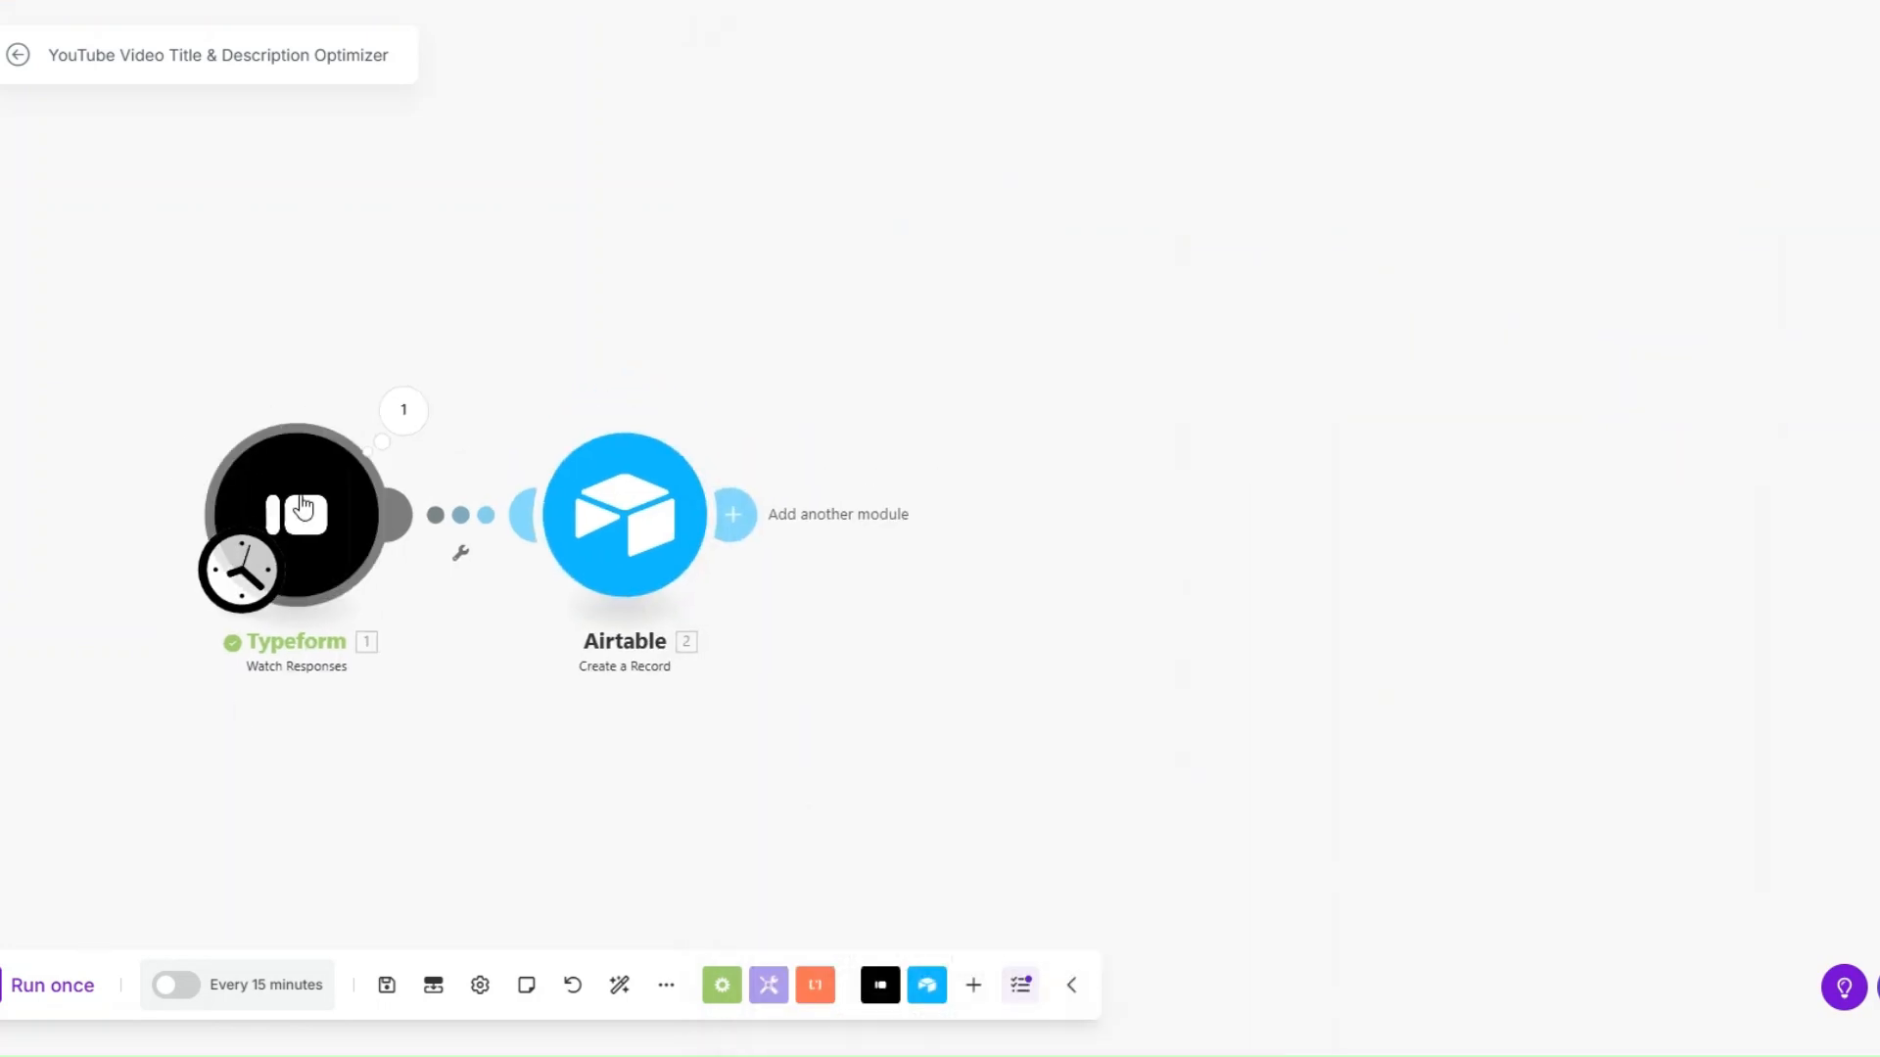
Step: Set the Typeform trigger's starting point manually to the response submitted on 03/31/2025
{"action": "right_click", "coordinate": [306, 502]}
{"action": "left_click", "coordinate": [401, 594]}
{"action": "left_click", "coordinate": [468, 571]}
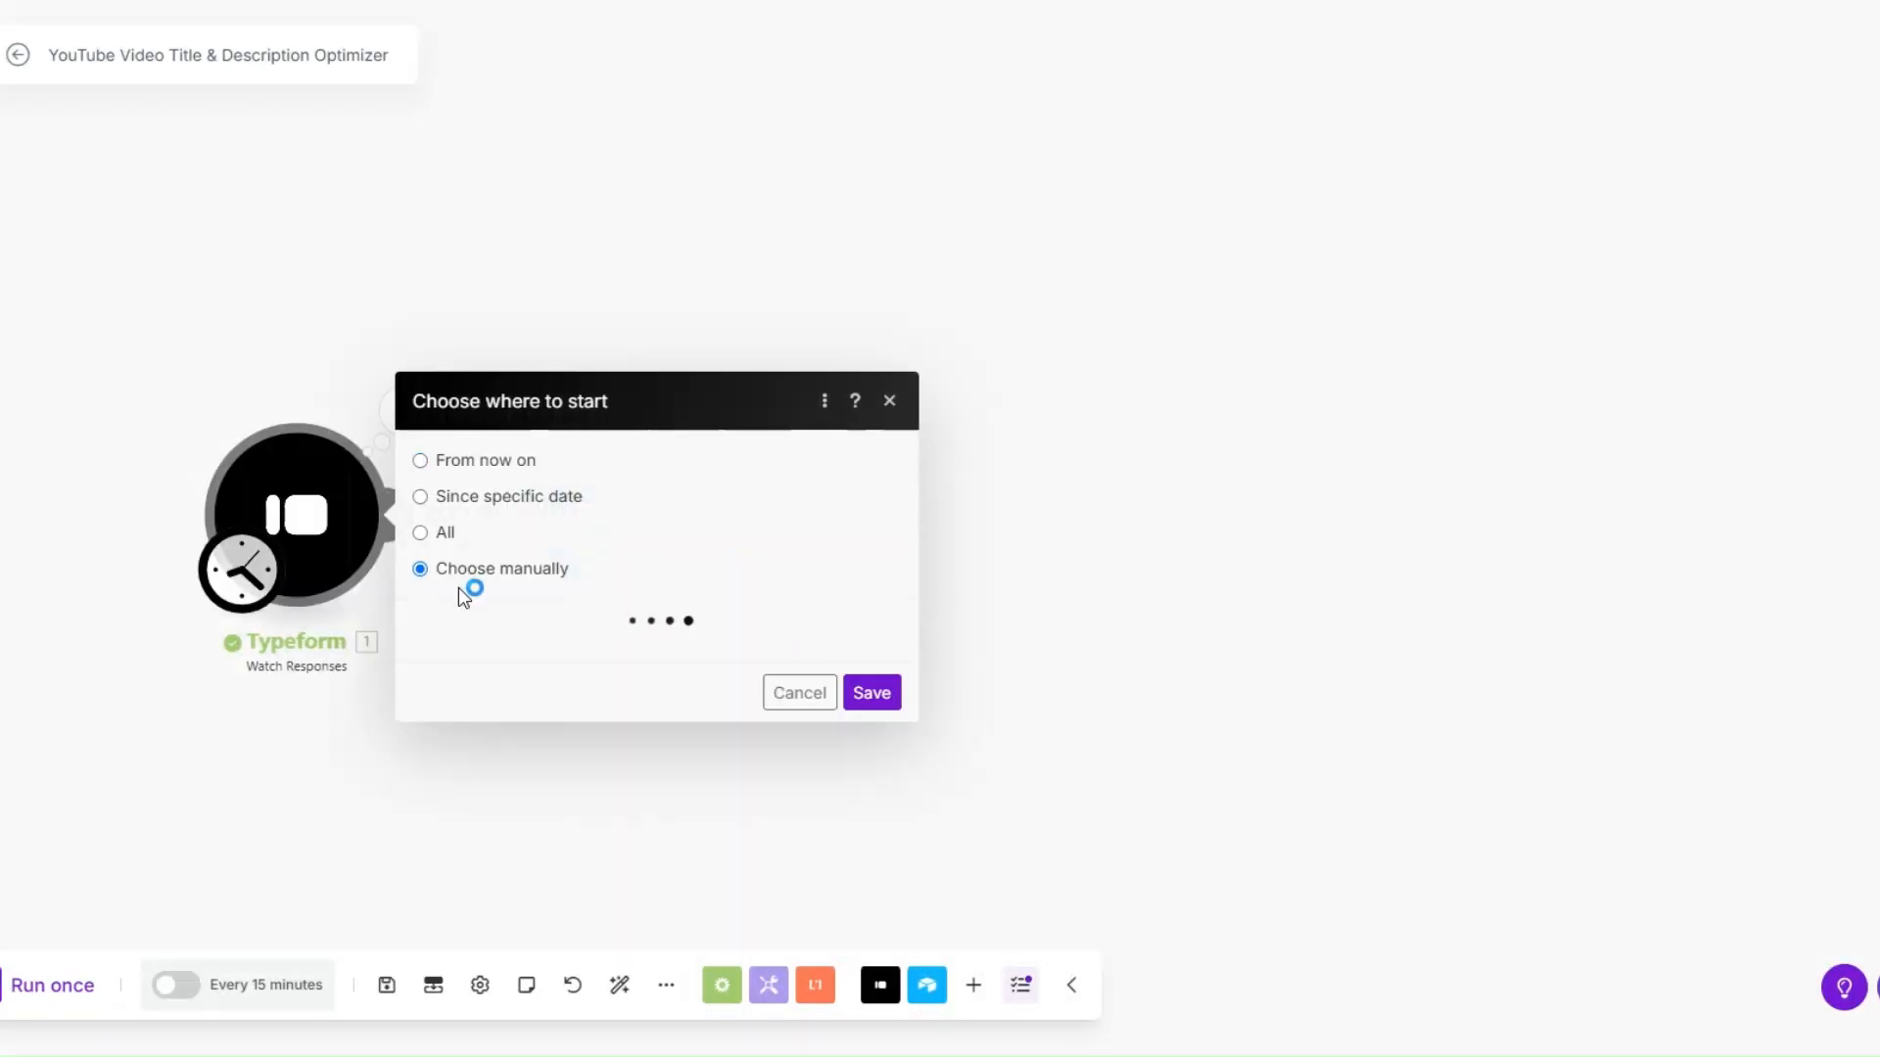
{"action": "left_click", "coordinate": [554, 573]}
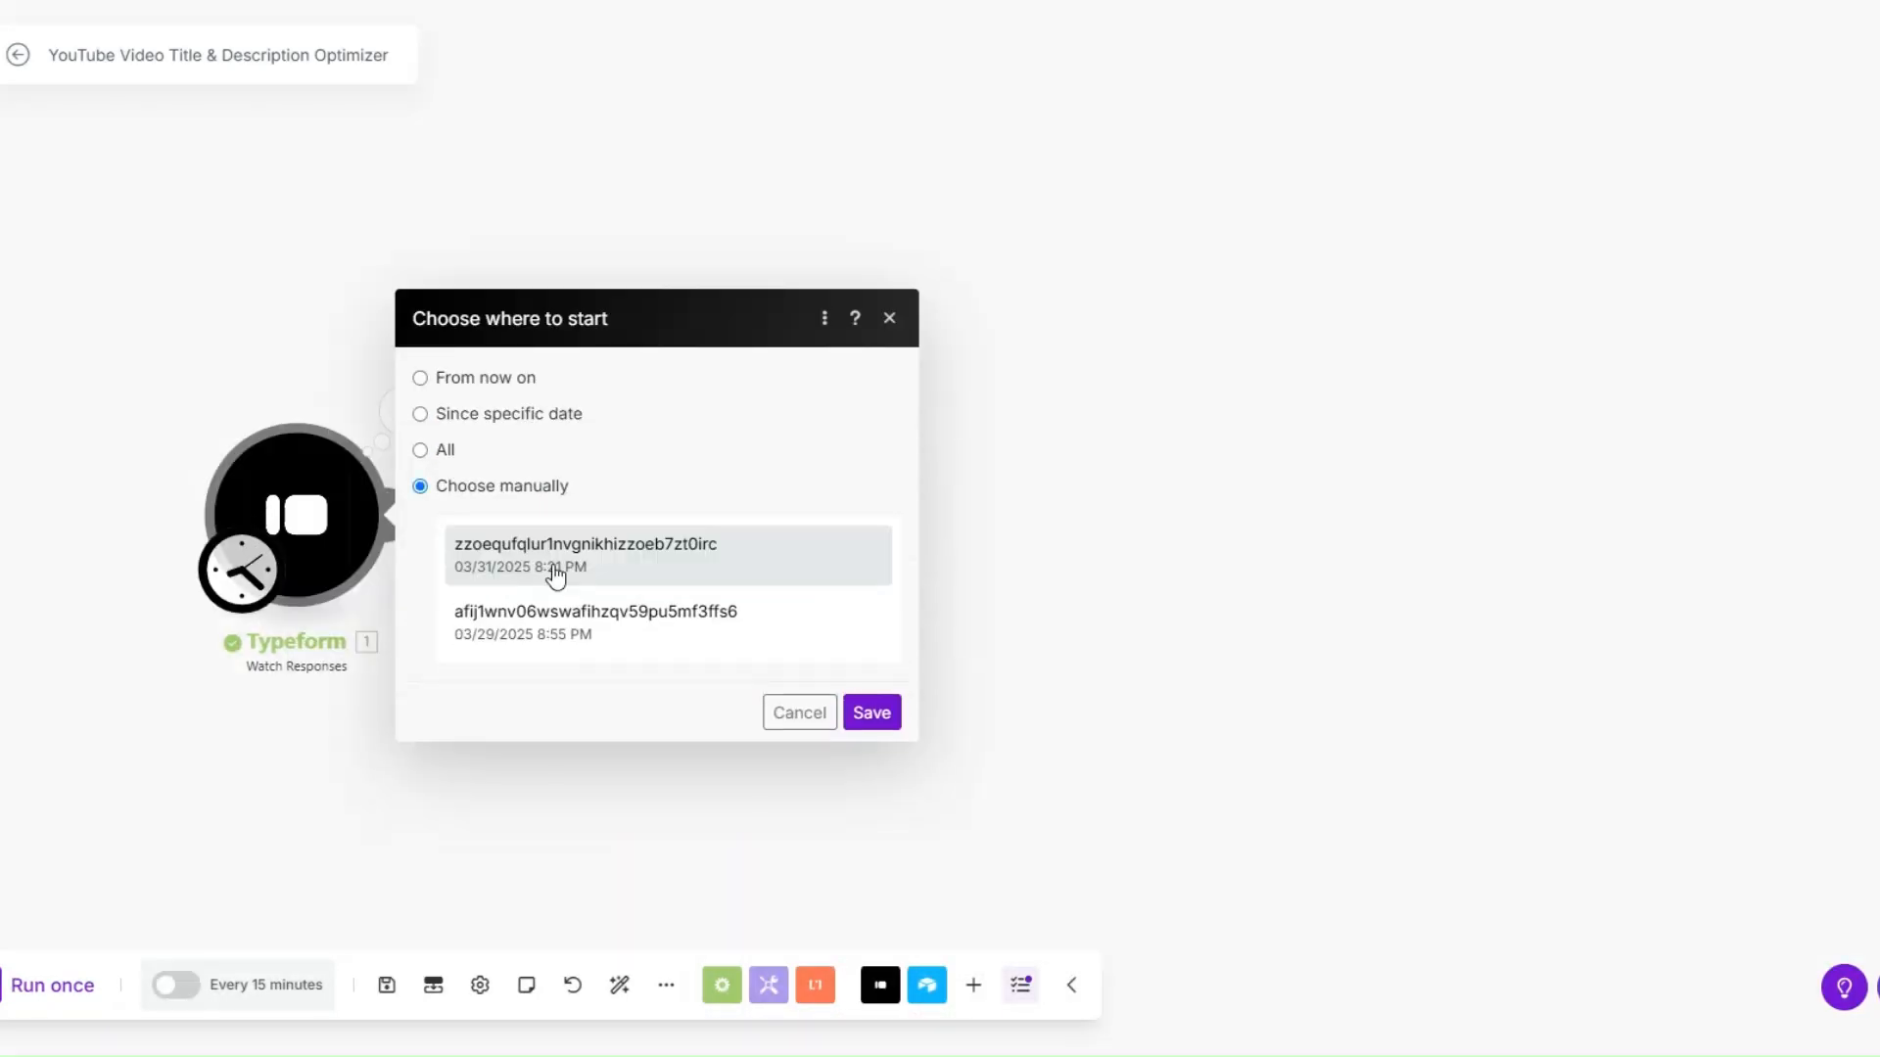
{"action": "left_click", "coordinate": [867, 725]}
Step: Run the scenario once and check the YouTube Video Topic in the Airtable module's output
{"action": "left_click", "coordinate": [46, 991]}
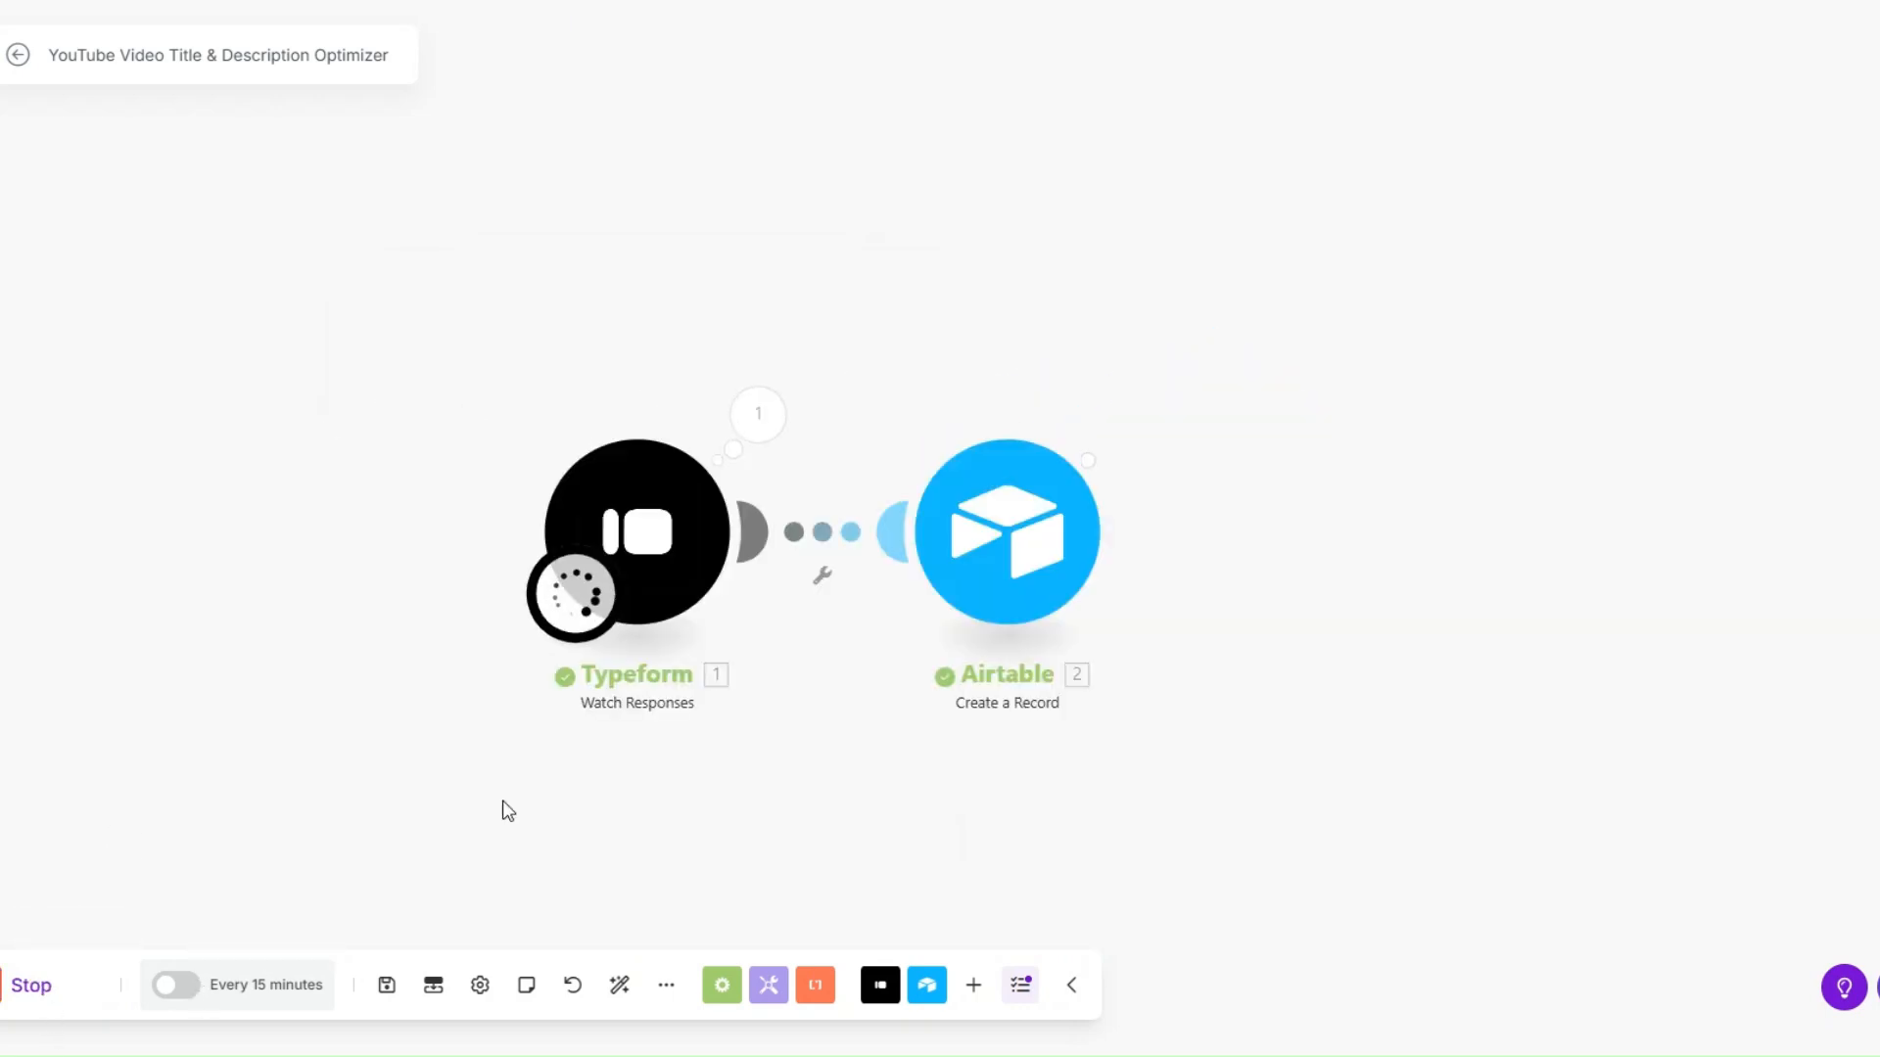
{"action": "left_click", "coordinate": [1107, 423]}
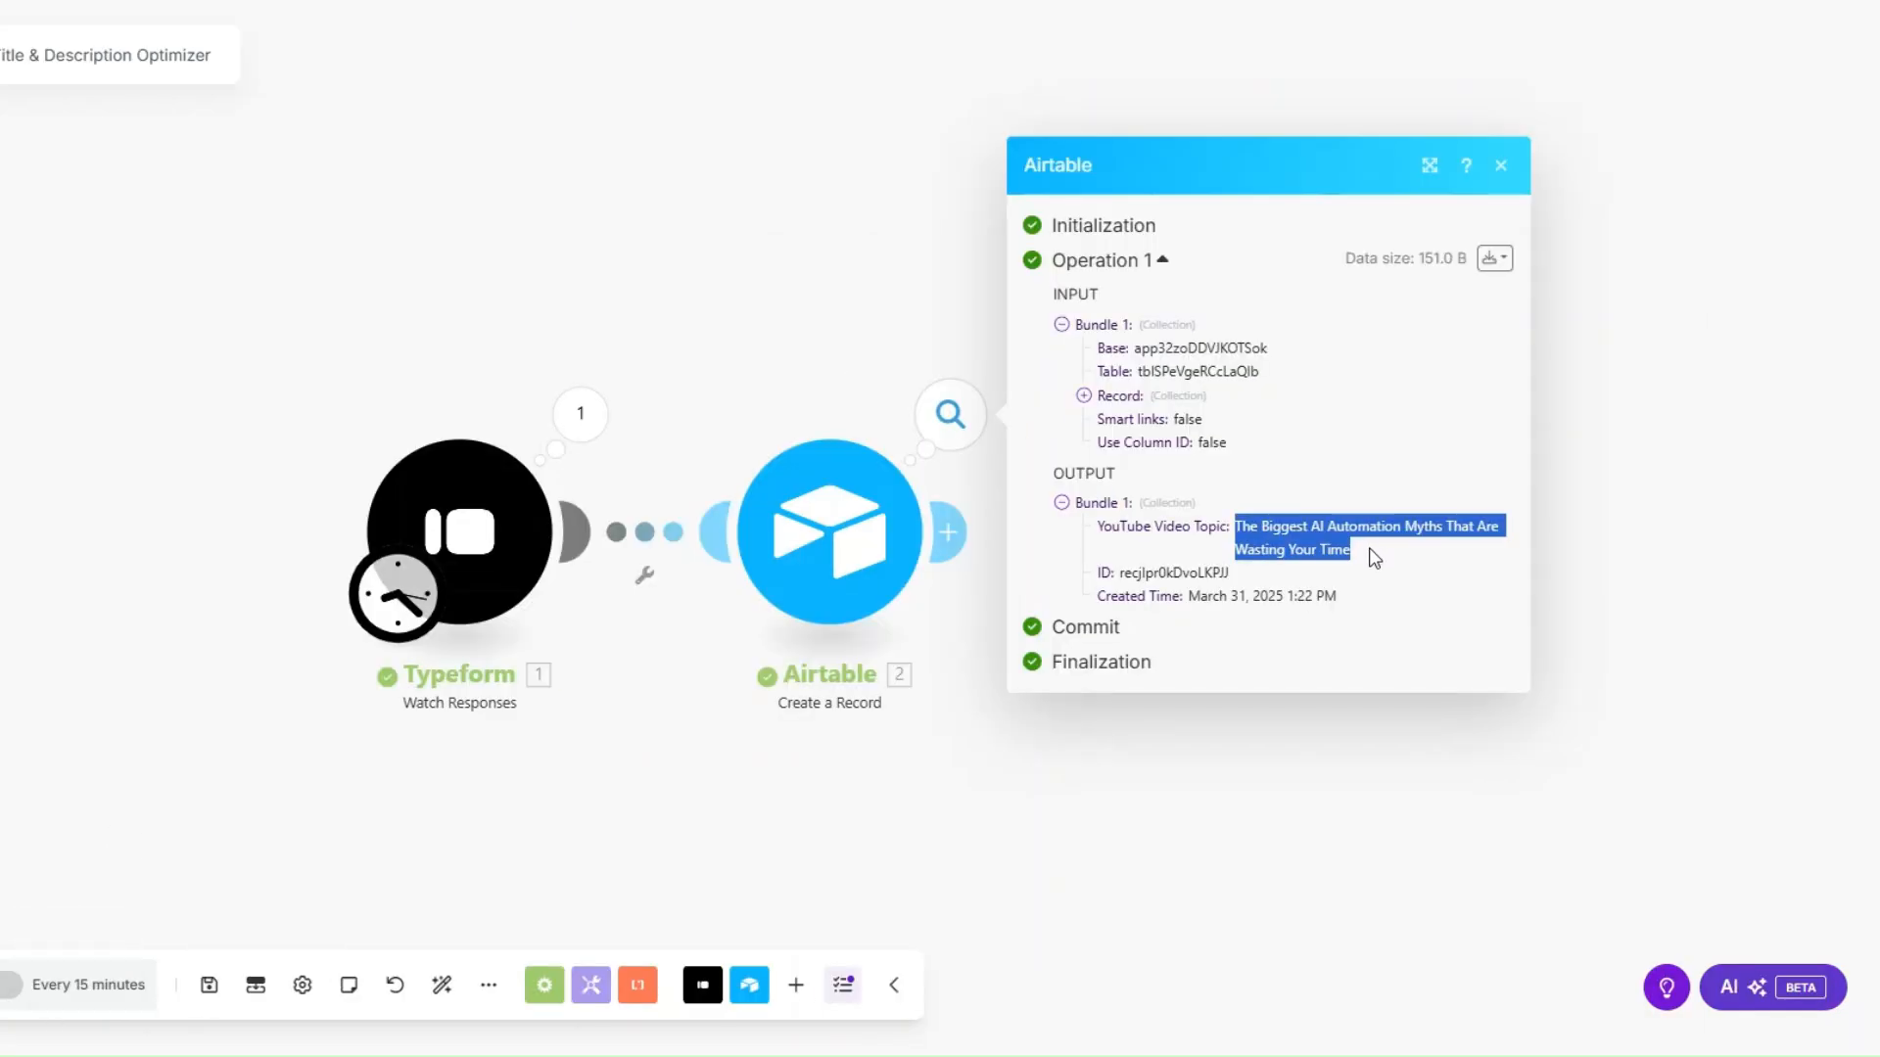
{"action": "left_click", "coordinate": [1117, 748]}
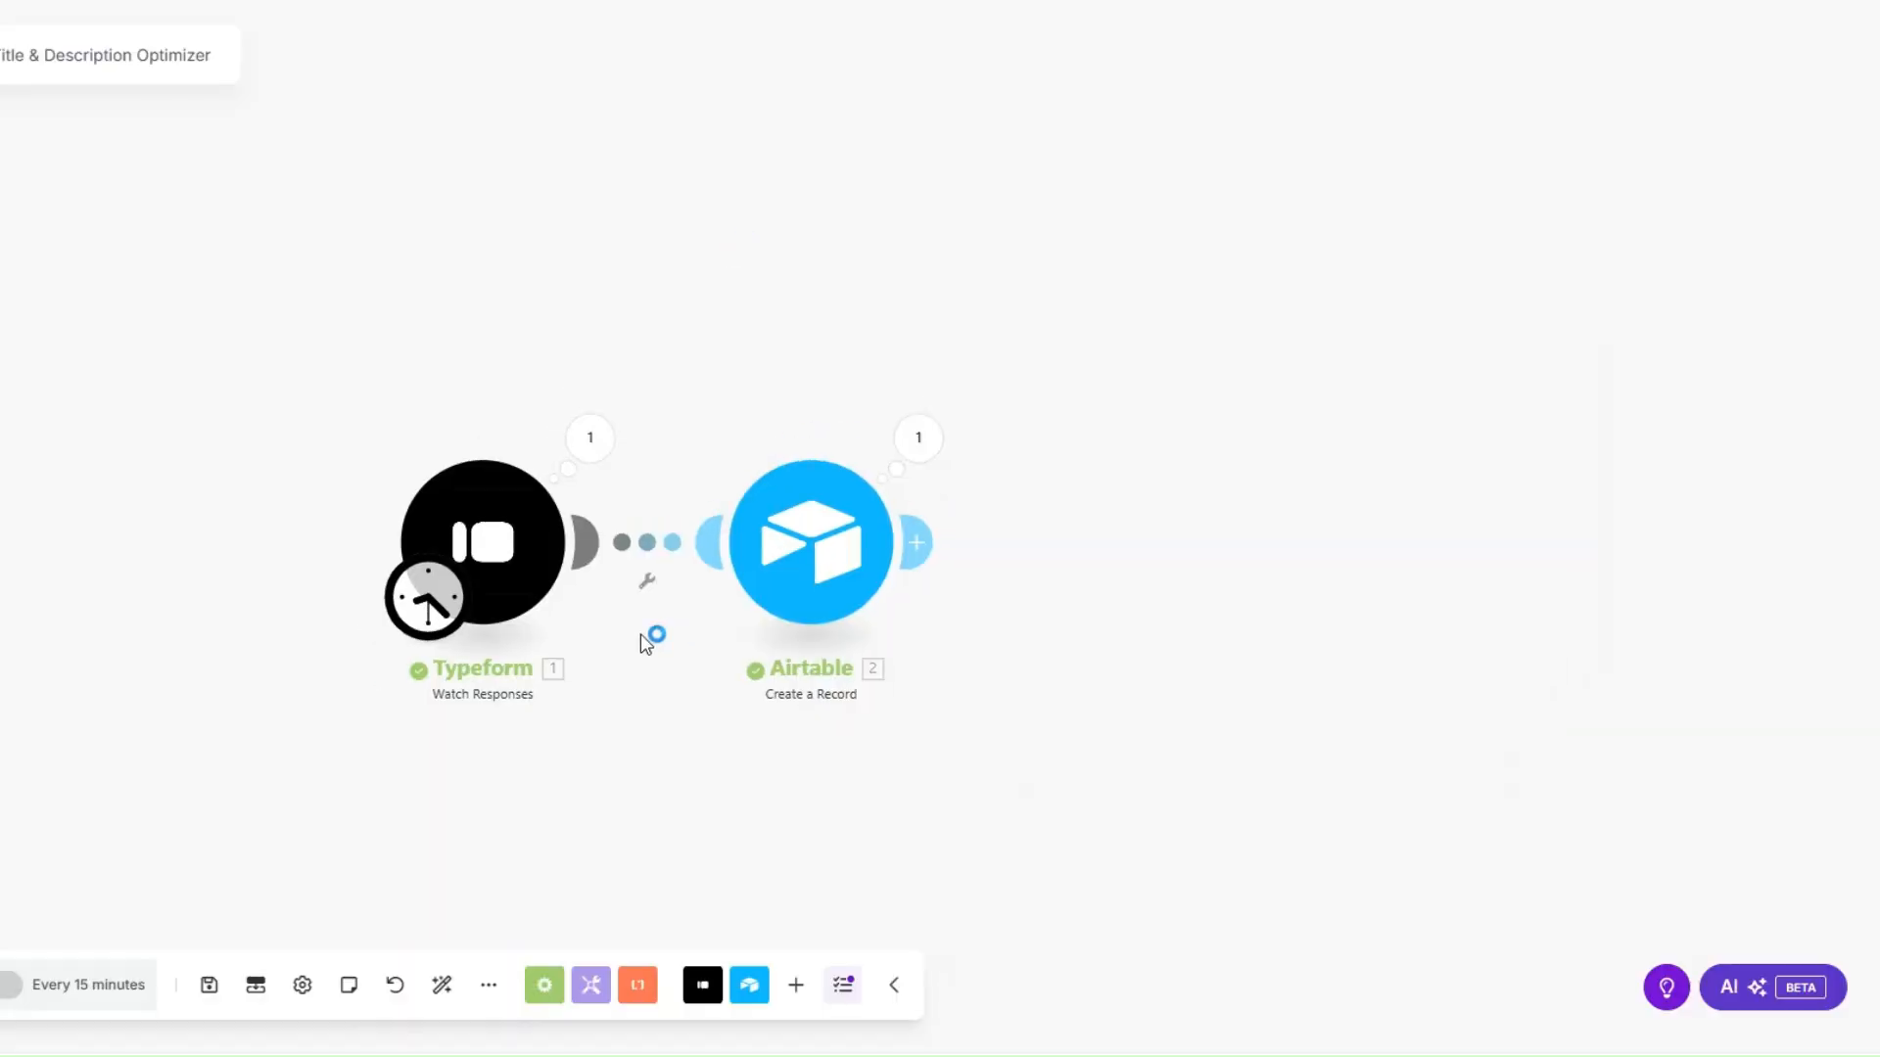
Step: Add a Google Gemini AI Create a Completion module after the Airtable module
{"action": "left_click_drag", "start_coordinate": [640, 632], "coordinate": [294, 579]}
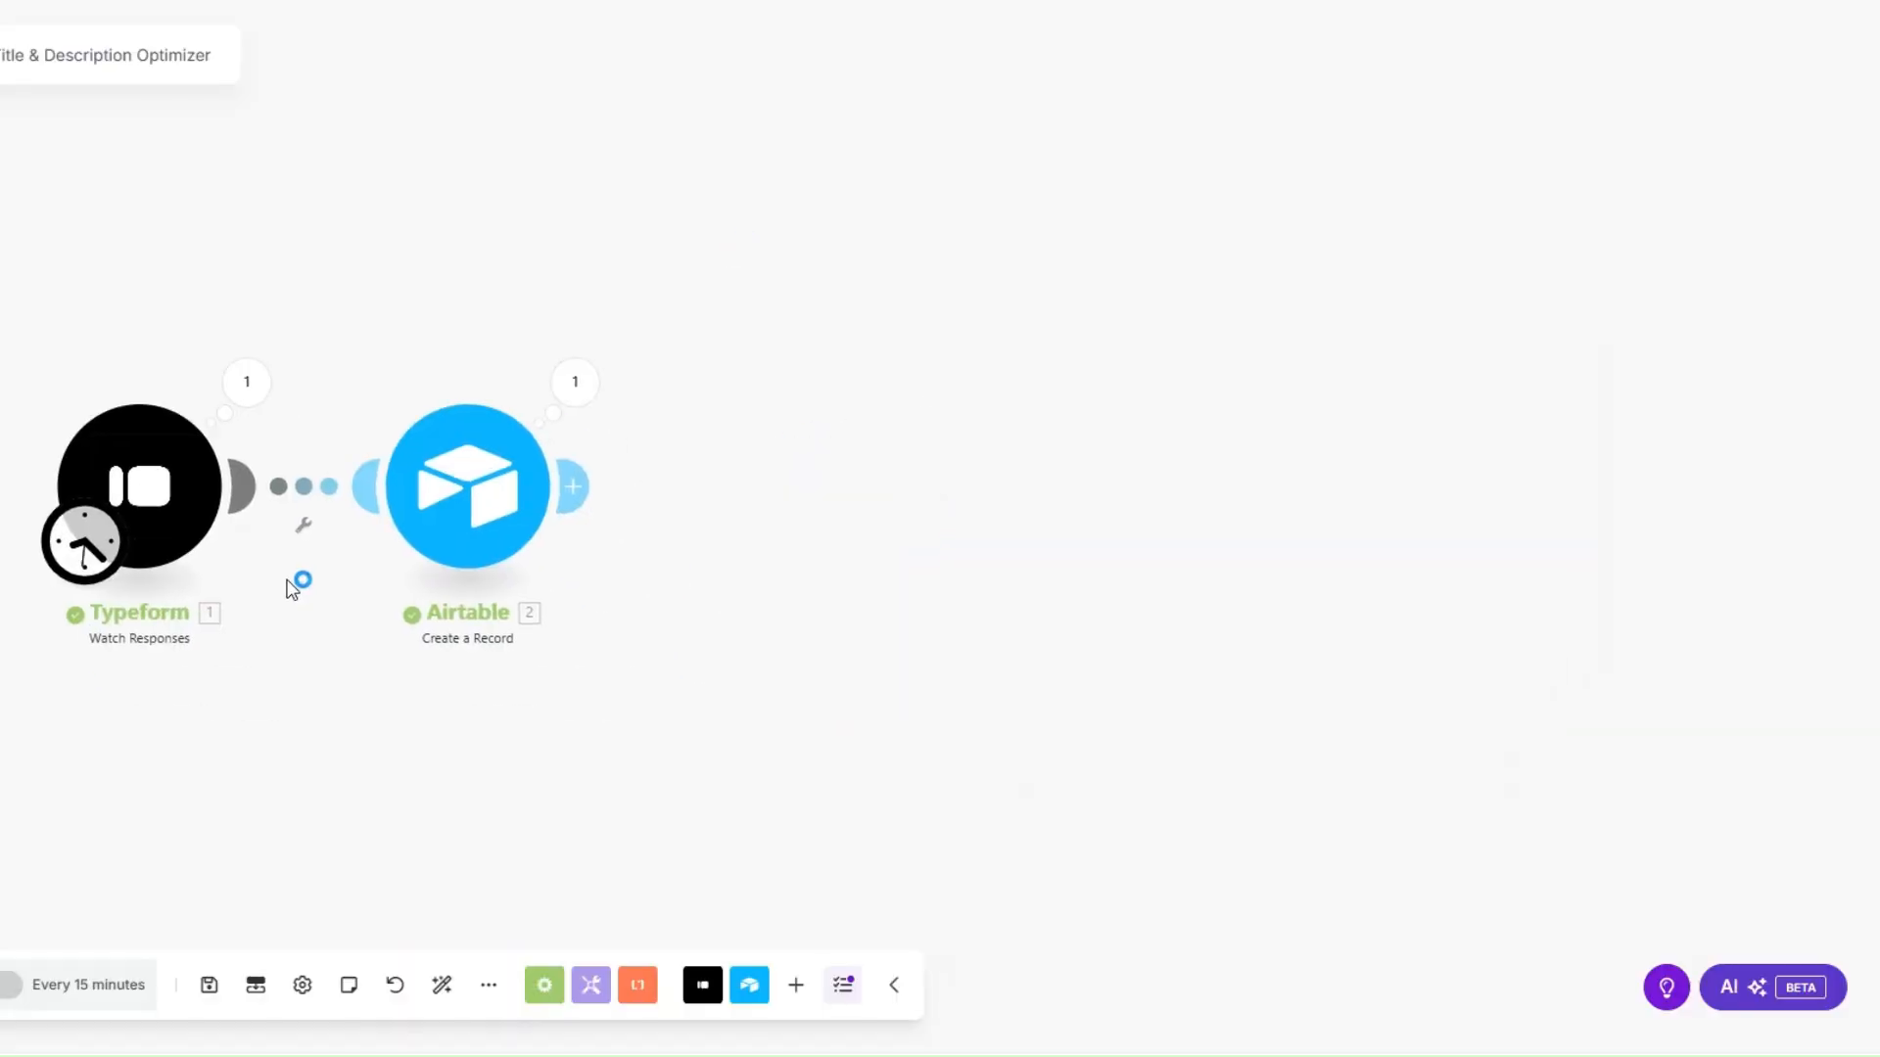
{"action": "left_click", "coordinate": [798, 487]}
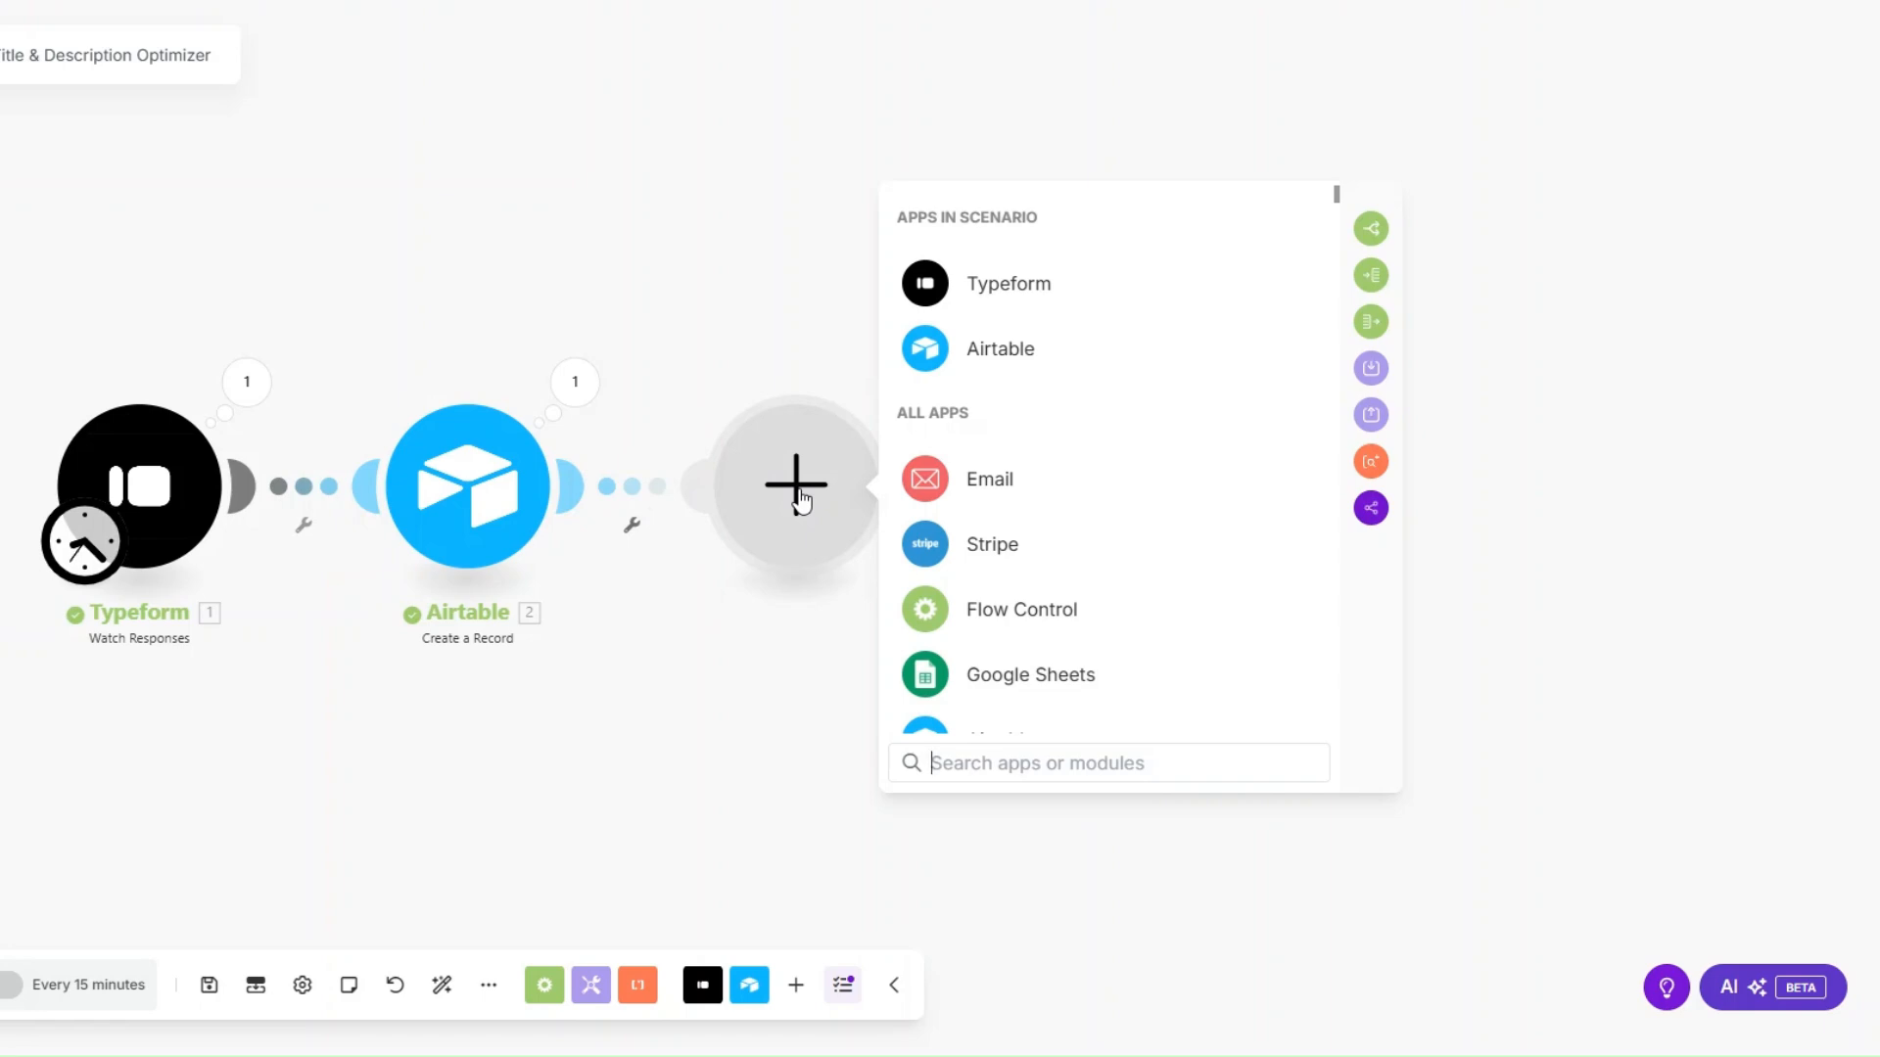
{"action": "scroll", "coordinate": [1036, 578], "scroll_direction": "down", "scroll_amount": 4}
{"action": "left_click", "coordinate": [1036, 588]}
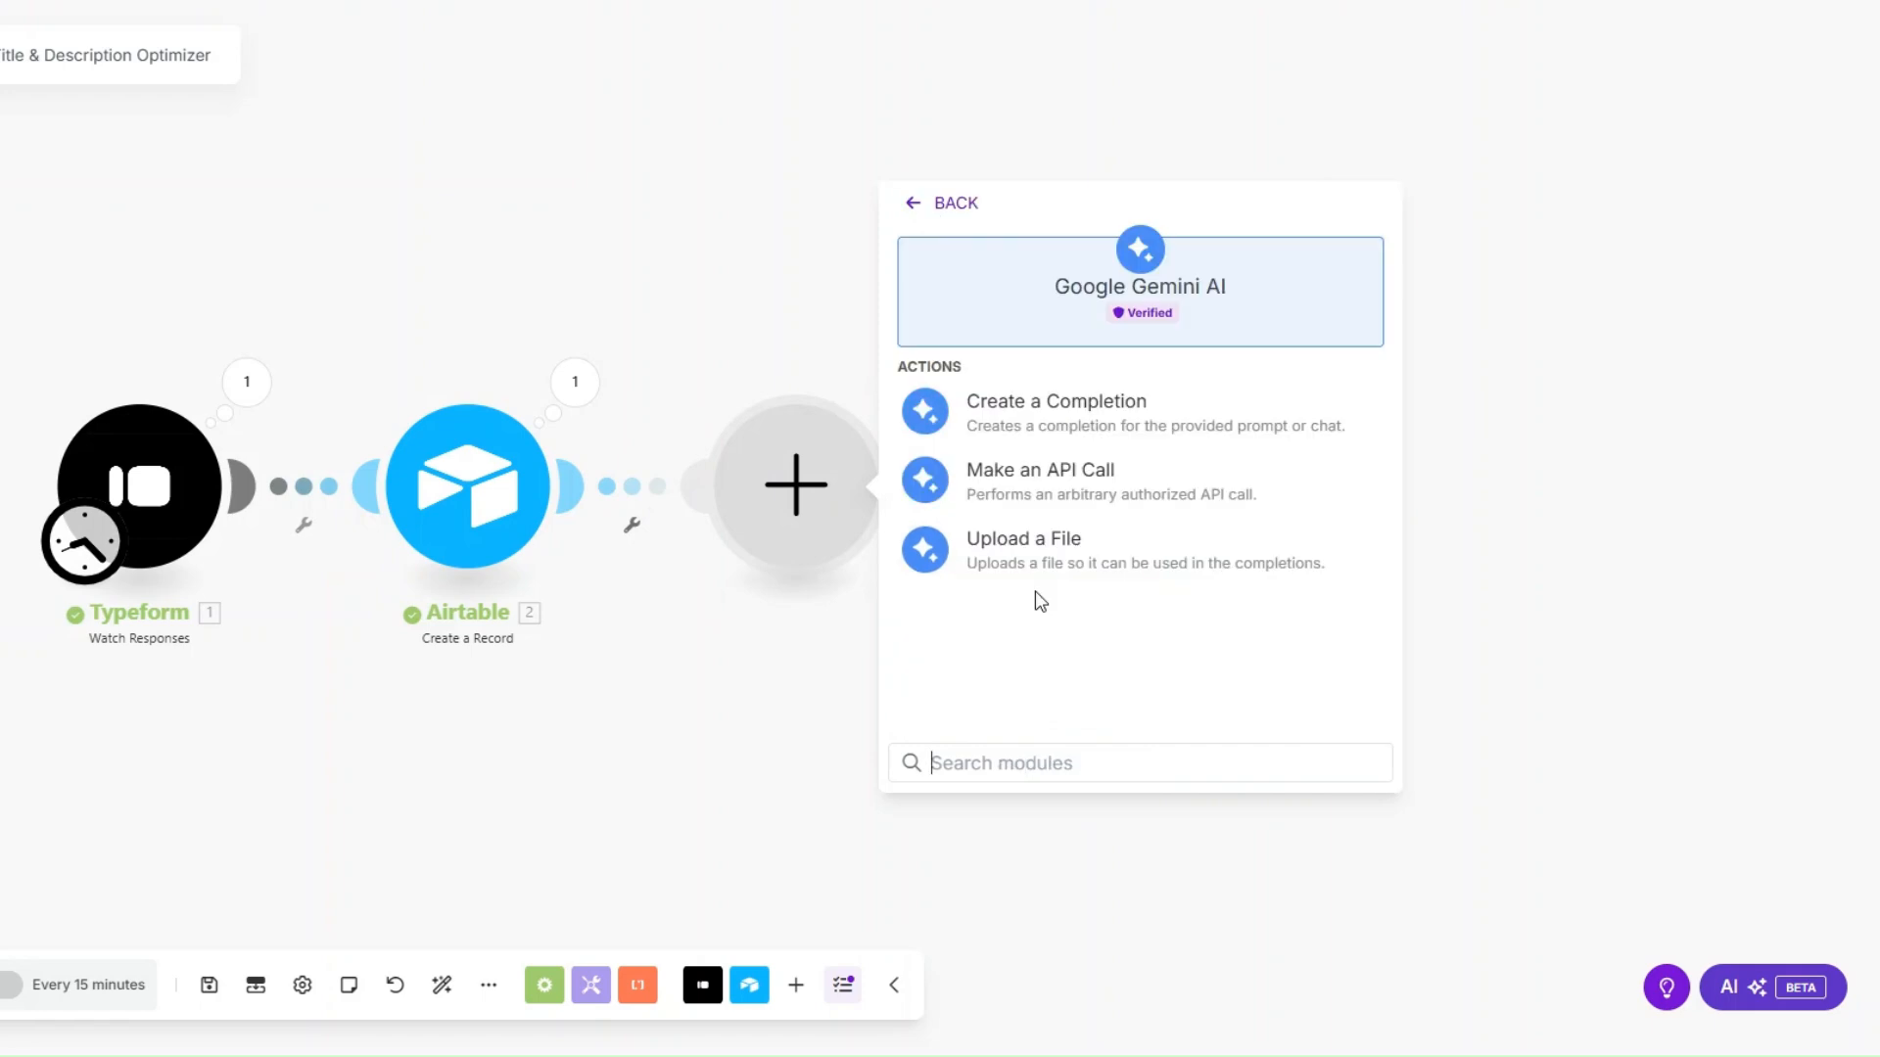
{"action": "left_click", "coordinate": [1045, 420]}
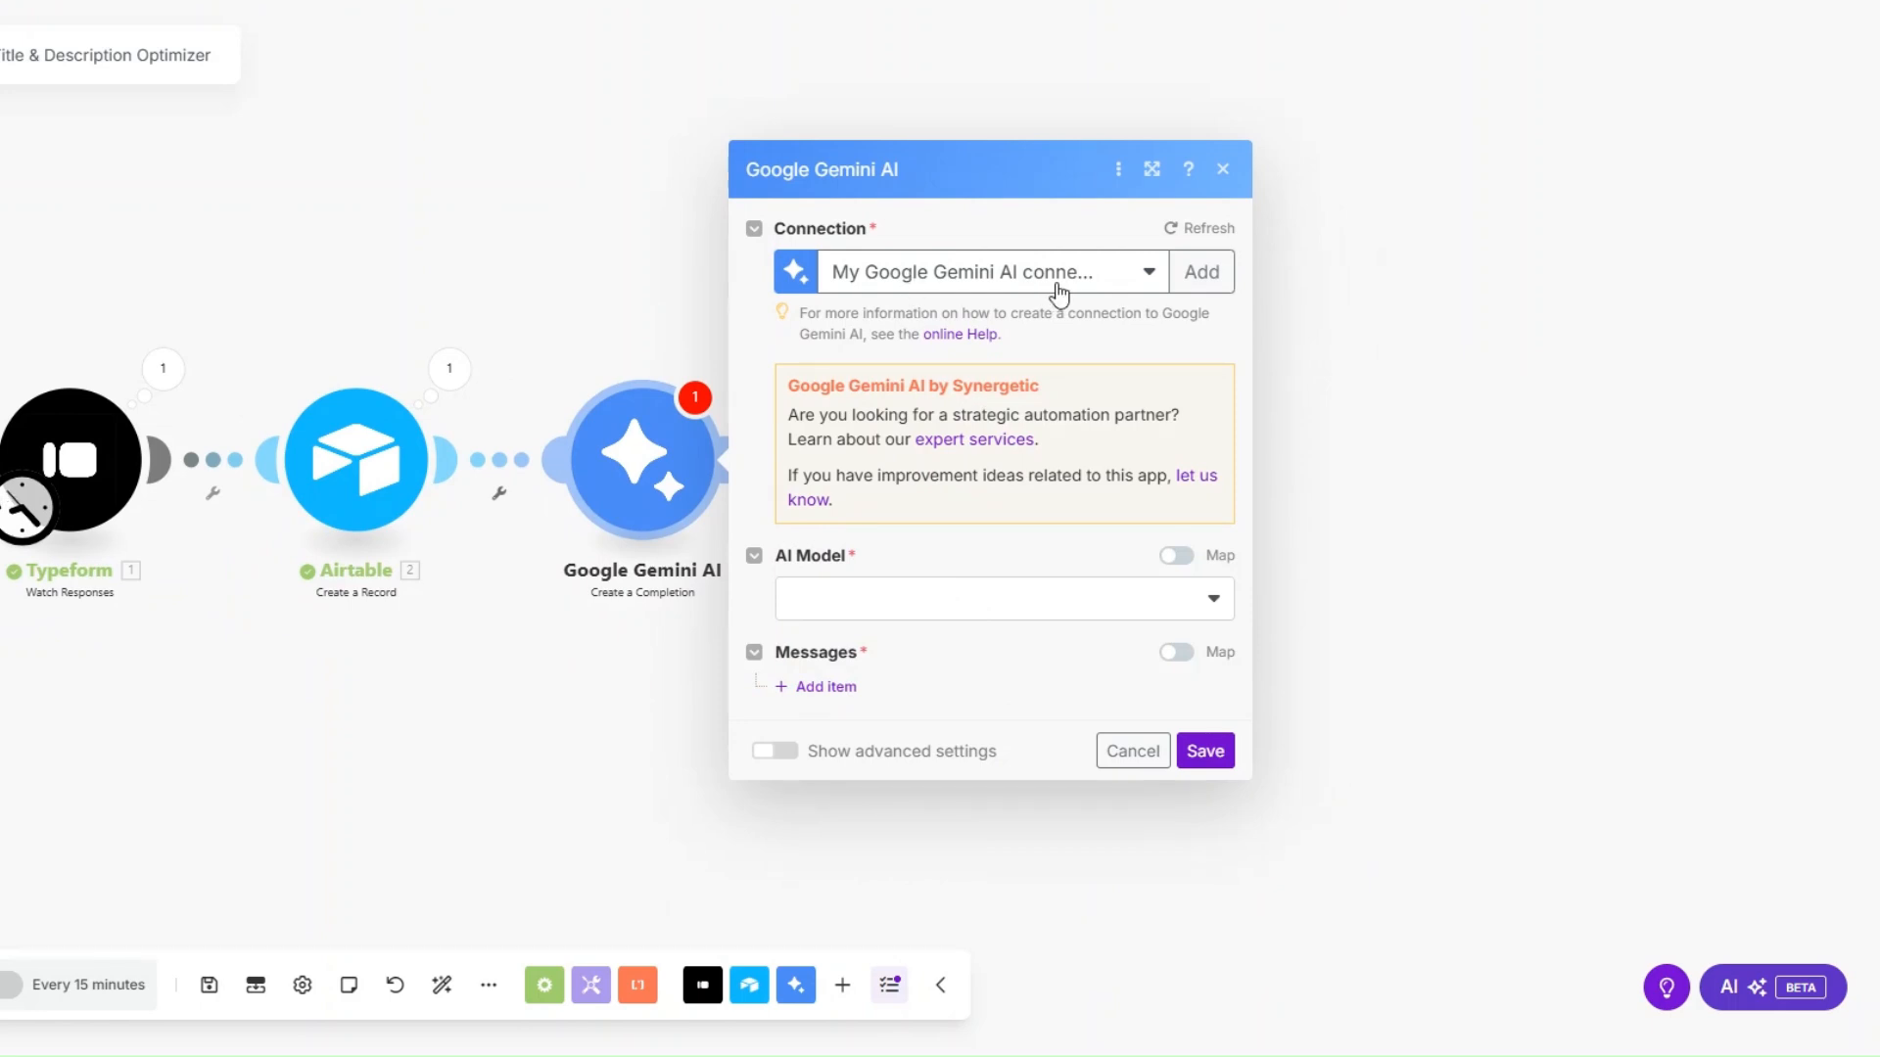
{"action": "left_click", "coordinate": [1198, 274]}
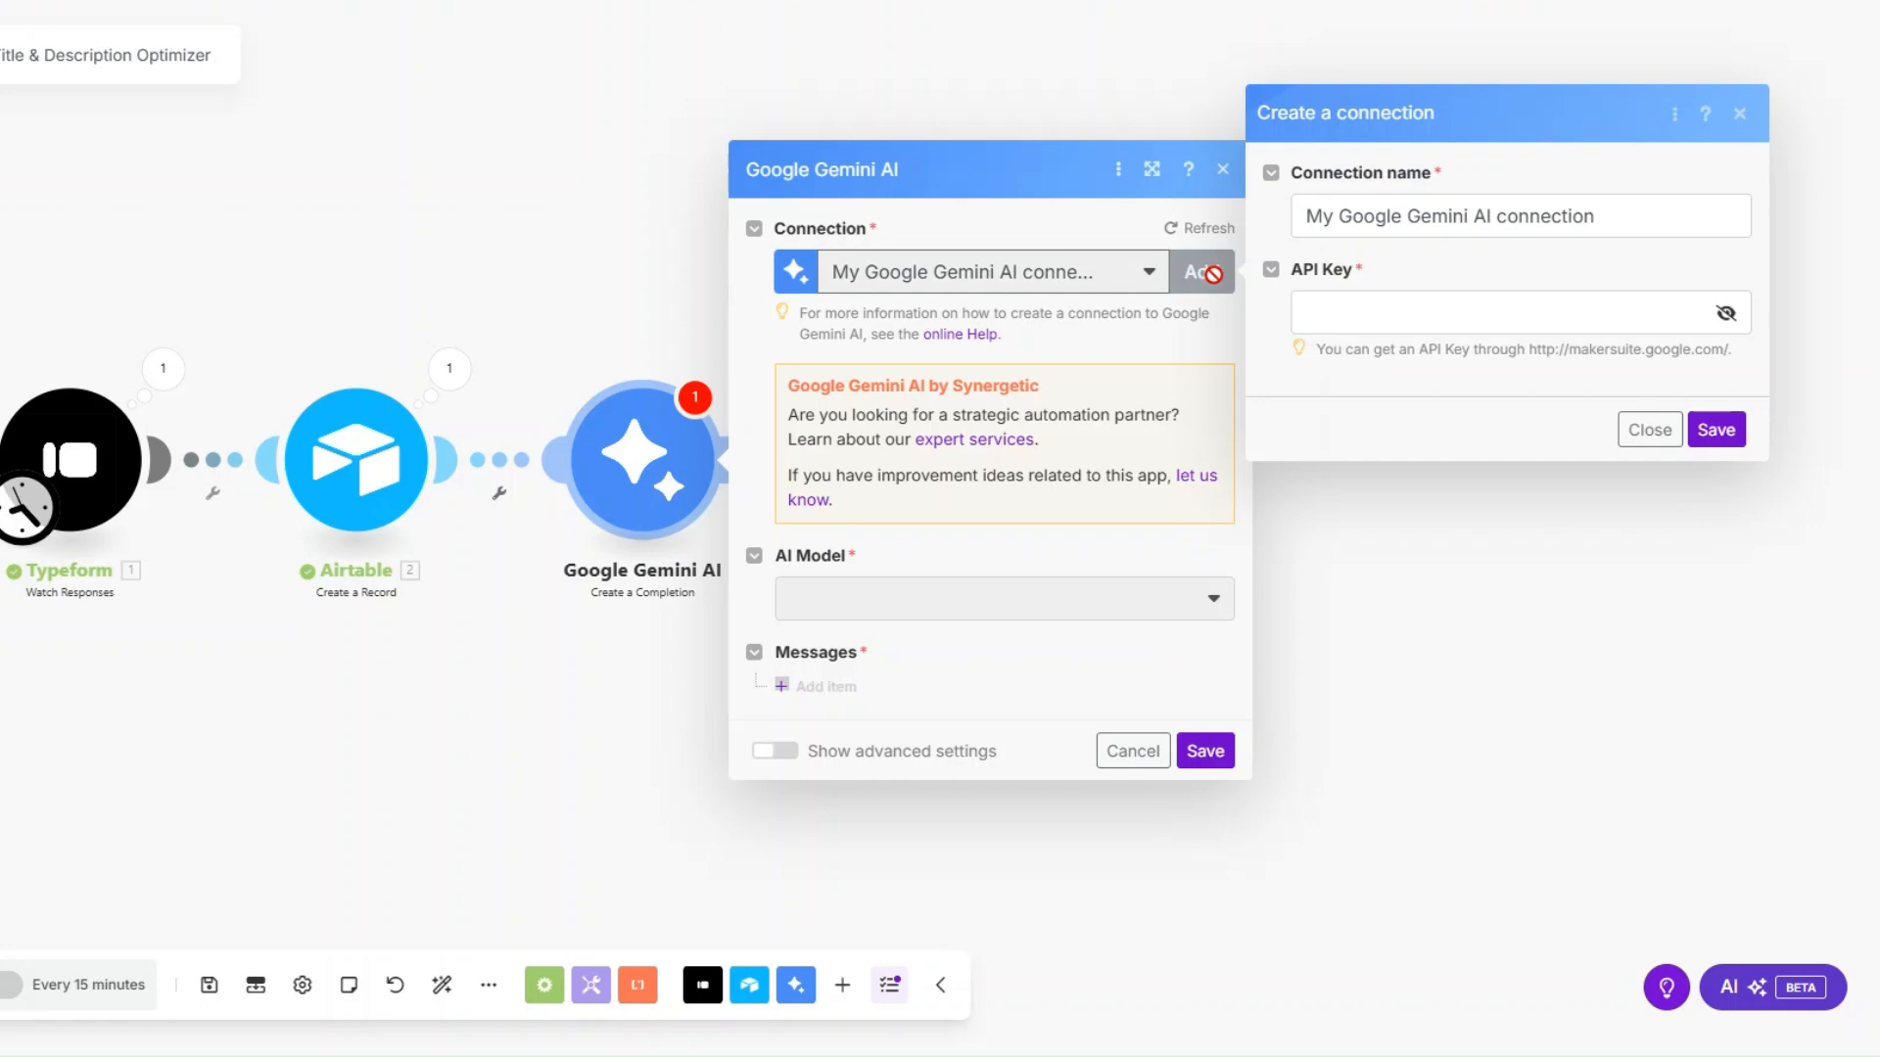
{"action": "left_click", "coordinate": [1448, 312]}
{"action": "left_click", "coordinate": [1376, 393]}
{"action": "left_click_drag", "start_coordinate": [1525, 370], "coordinate": [1723, 364]}
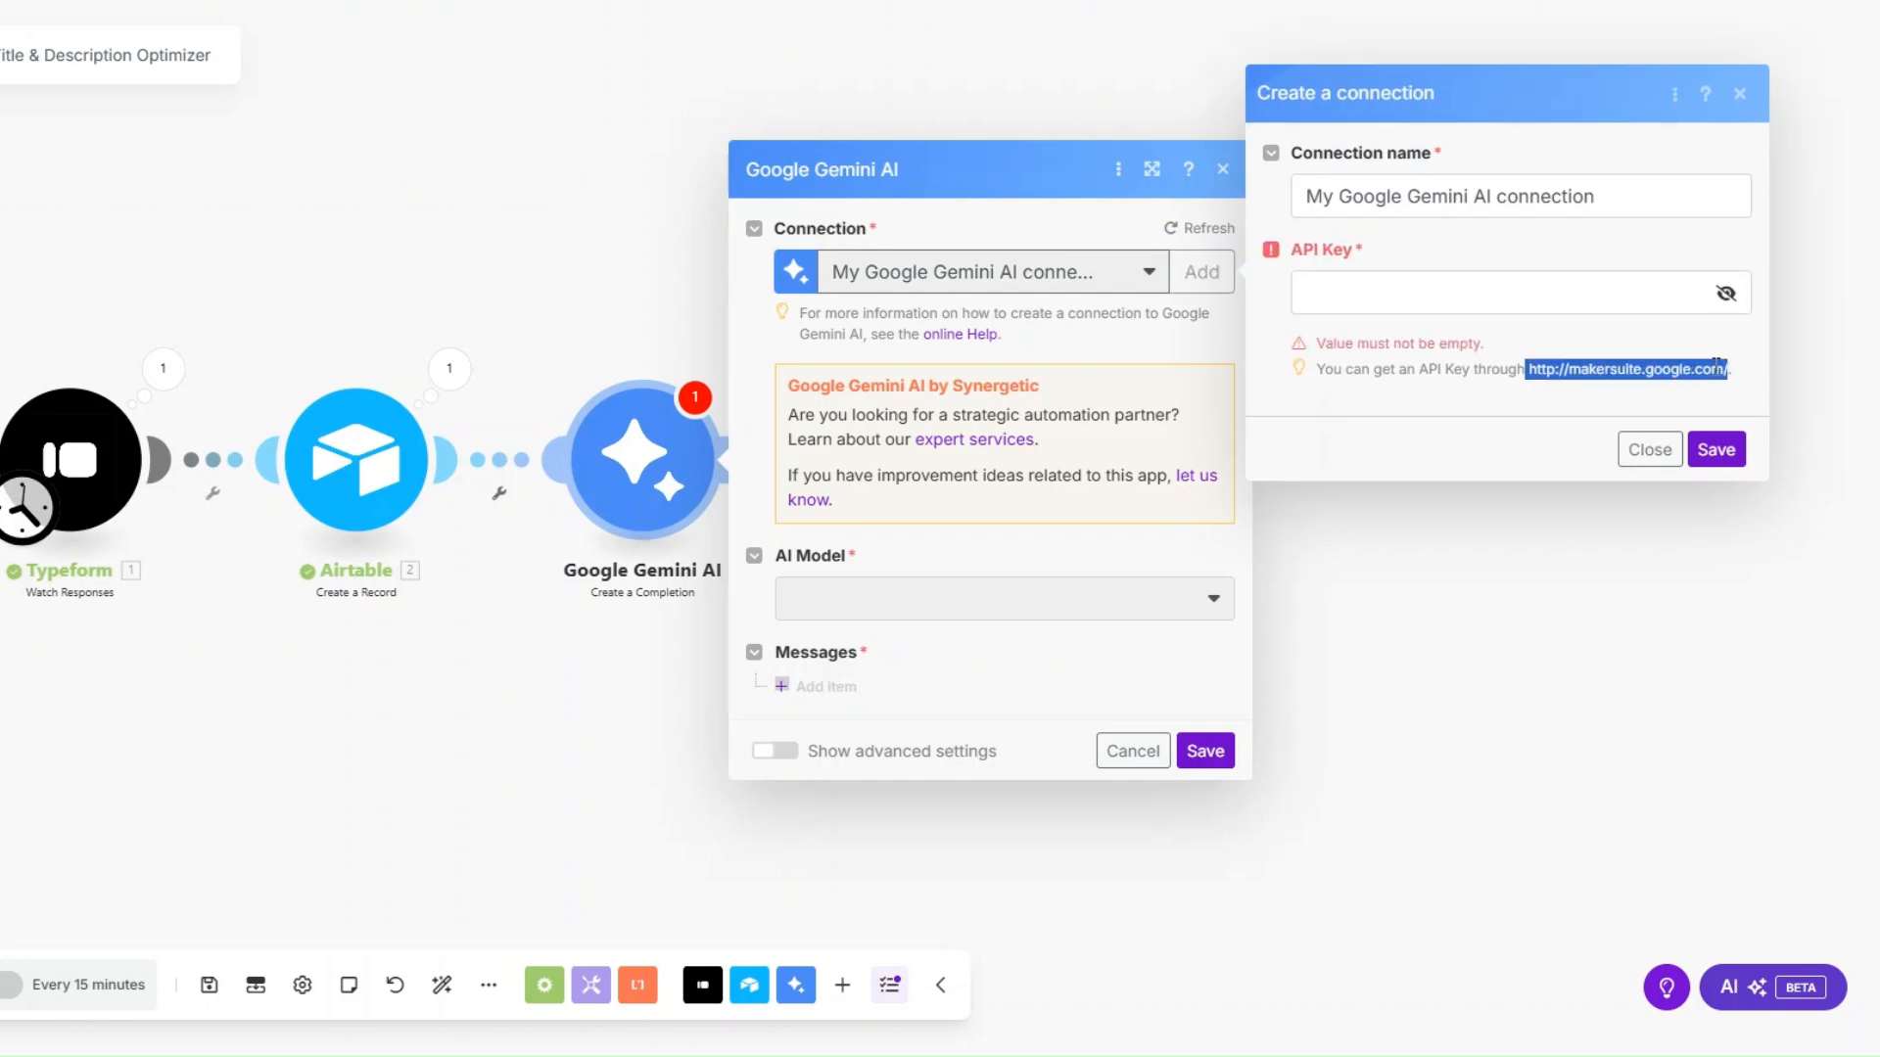
{"action": "left_click", "coordinate": [1529, 299]}
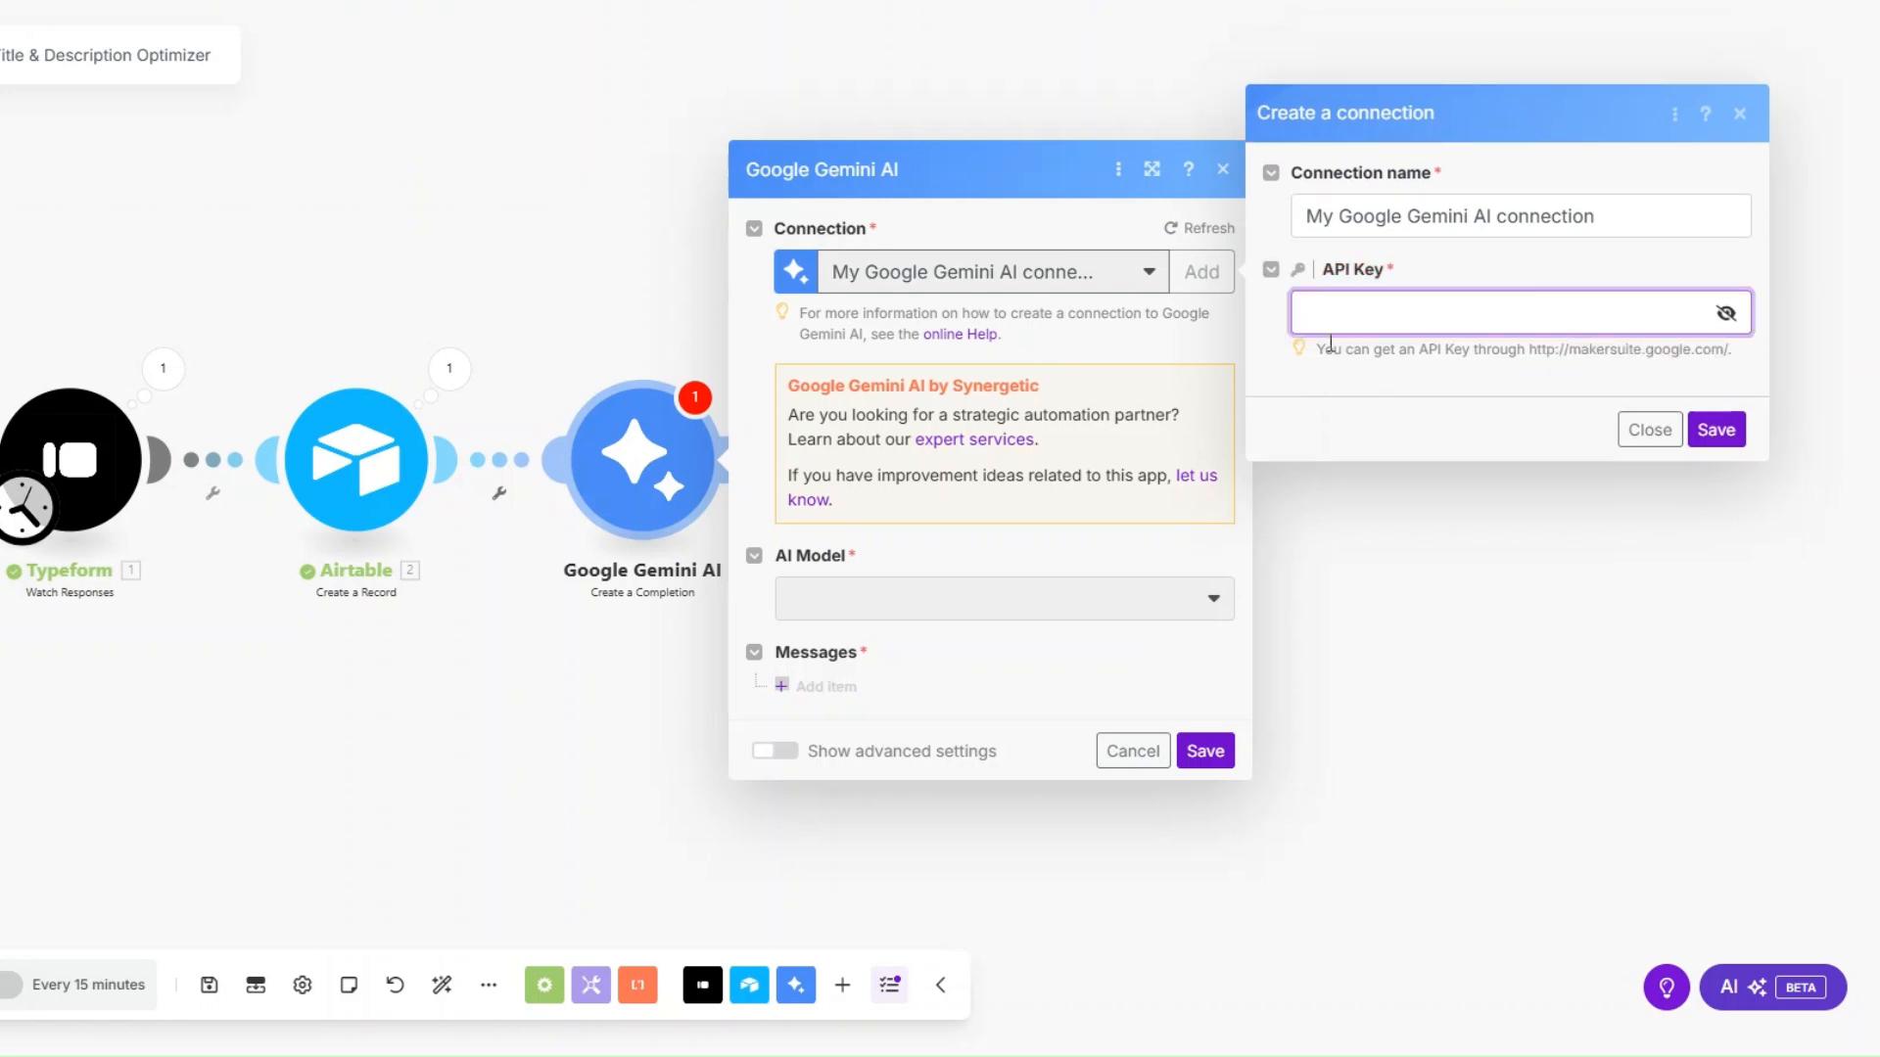
{"action": "left_click", "coordinate": [1106, 274]}
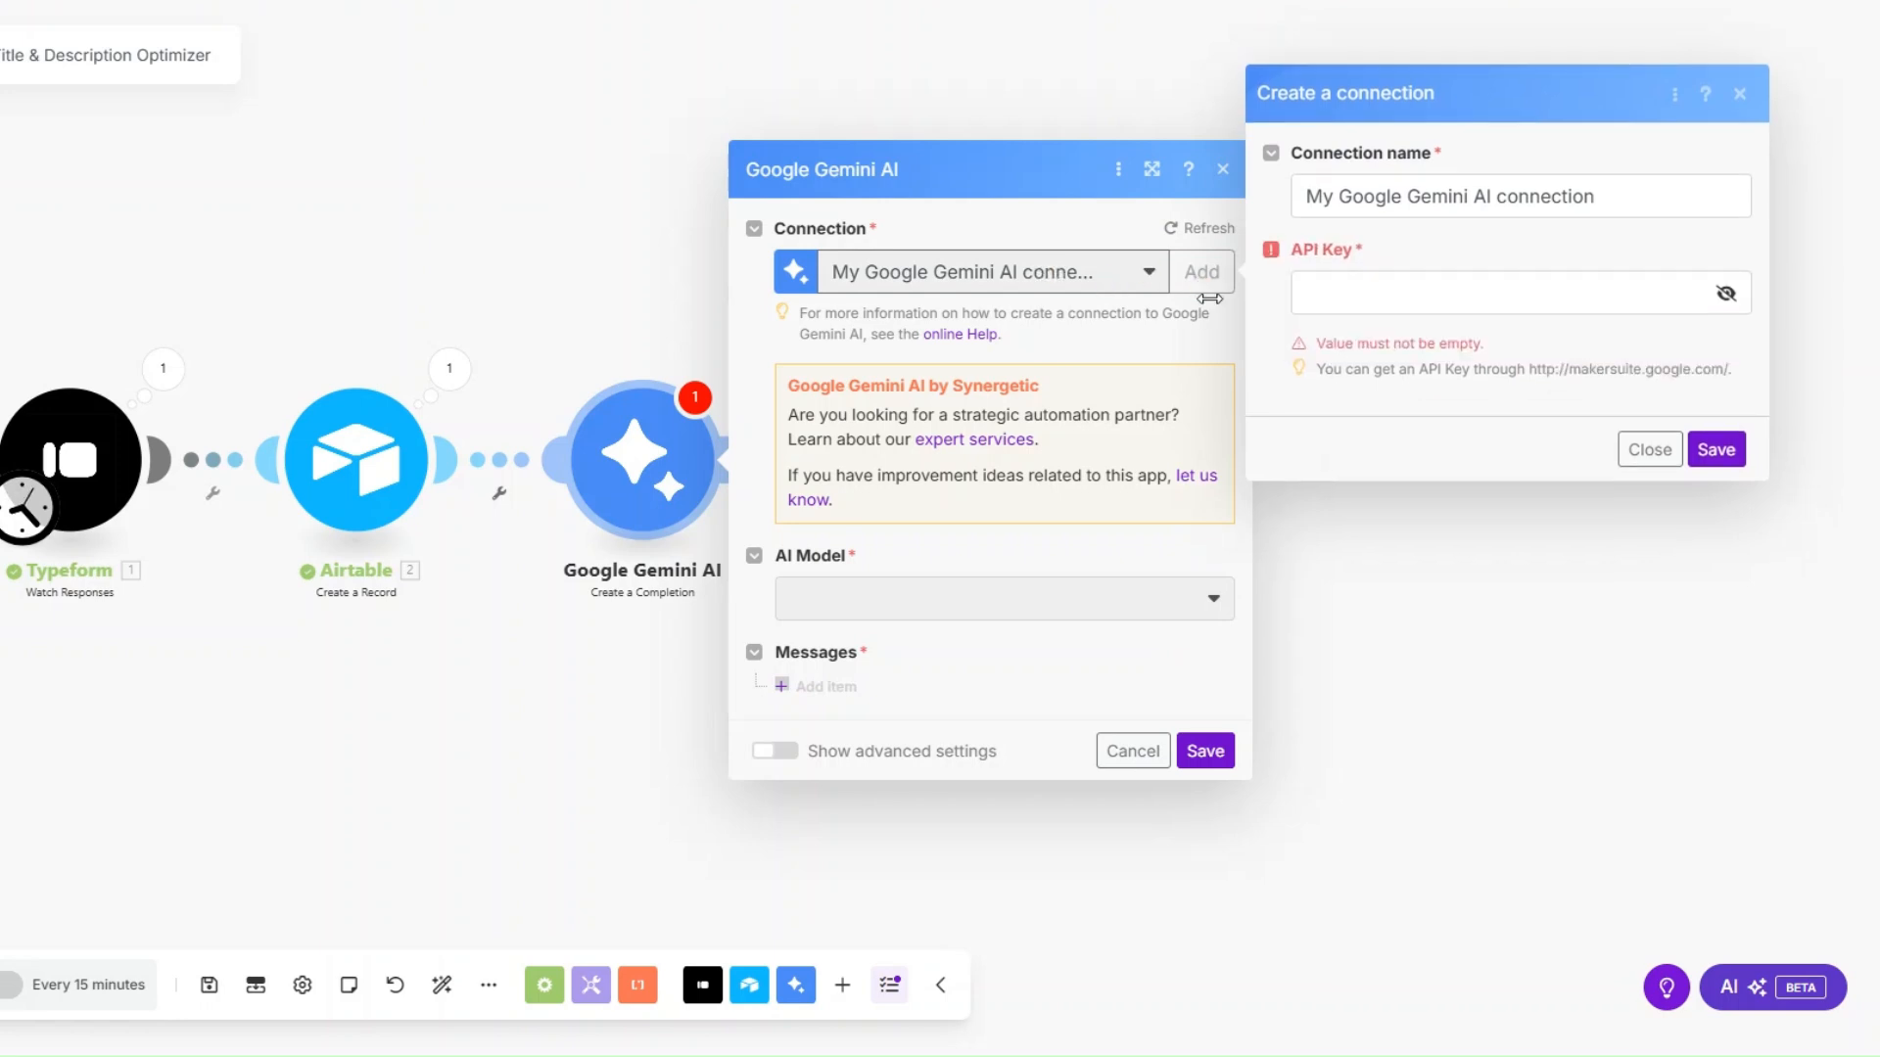
{"action": "left_click", "coordinate": [1666, 449]}
Step: Set the Google Gemini AI module's AI model to Gemini 2.0 Flash
{"action": "left_click", "coordinate": [926, 611]}
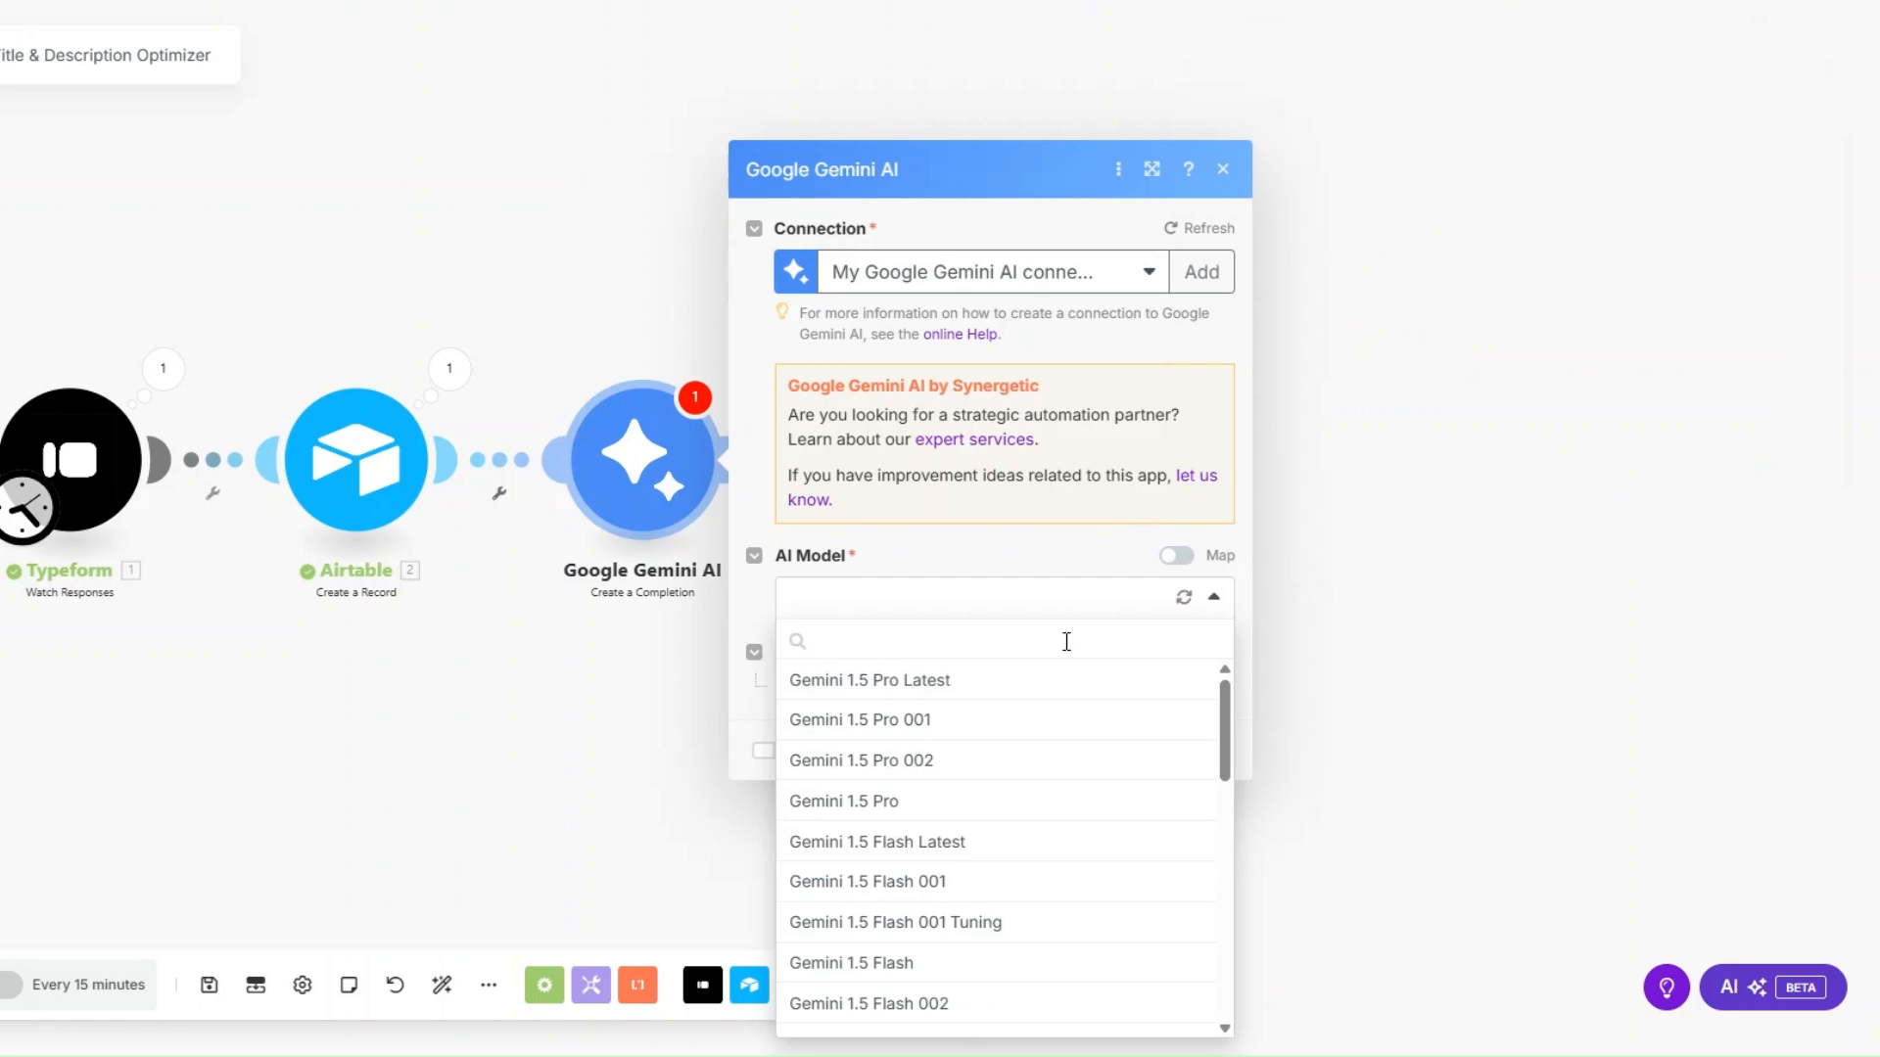
{"action": "scroll", "coordinate": [979, 744], "scroll_direction": "down", "scroll_amount": 3}
{"action": "left_click", "coordinate": [881, 756]}
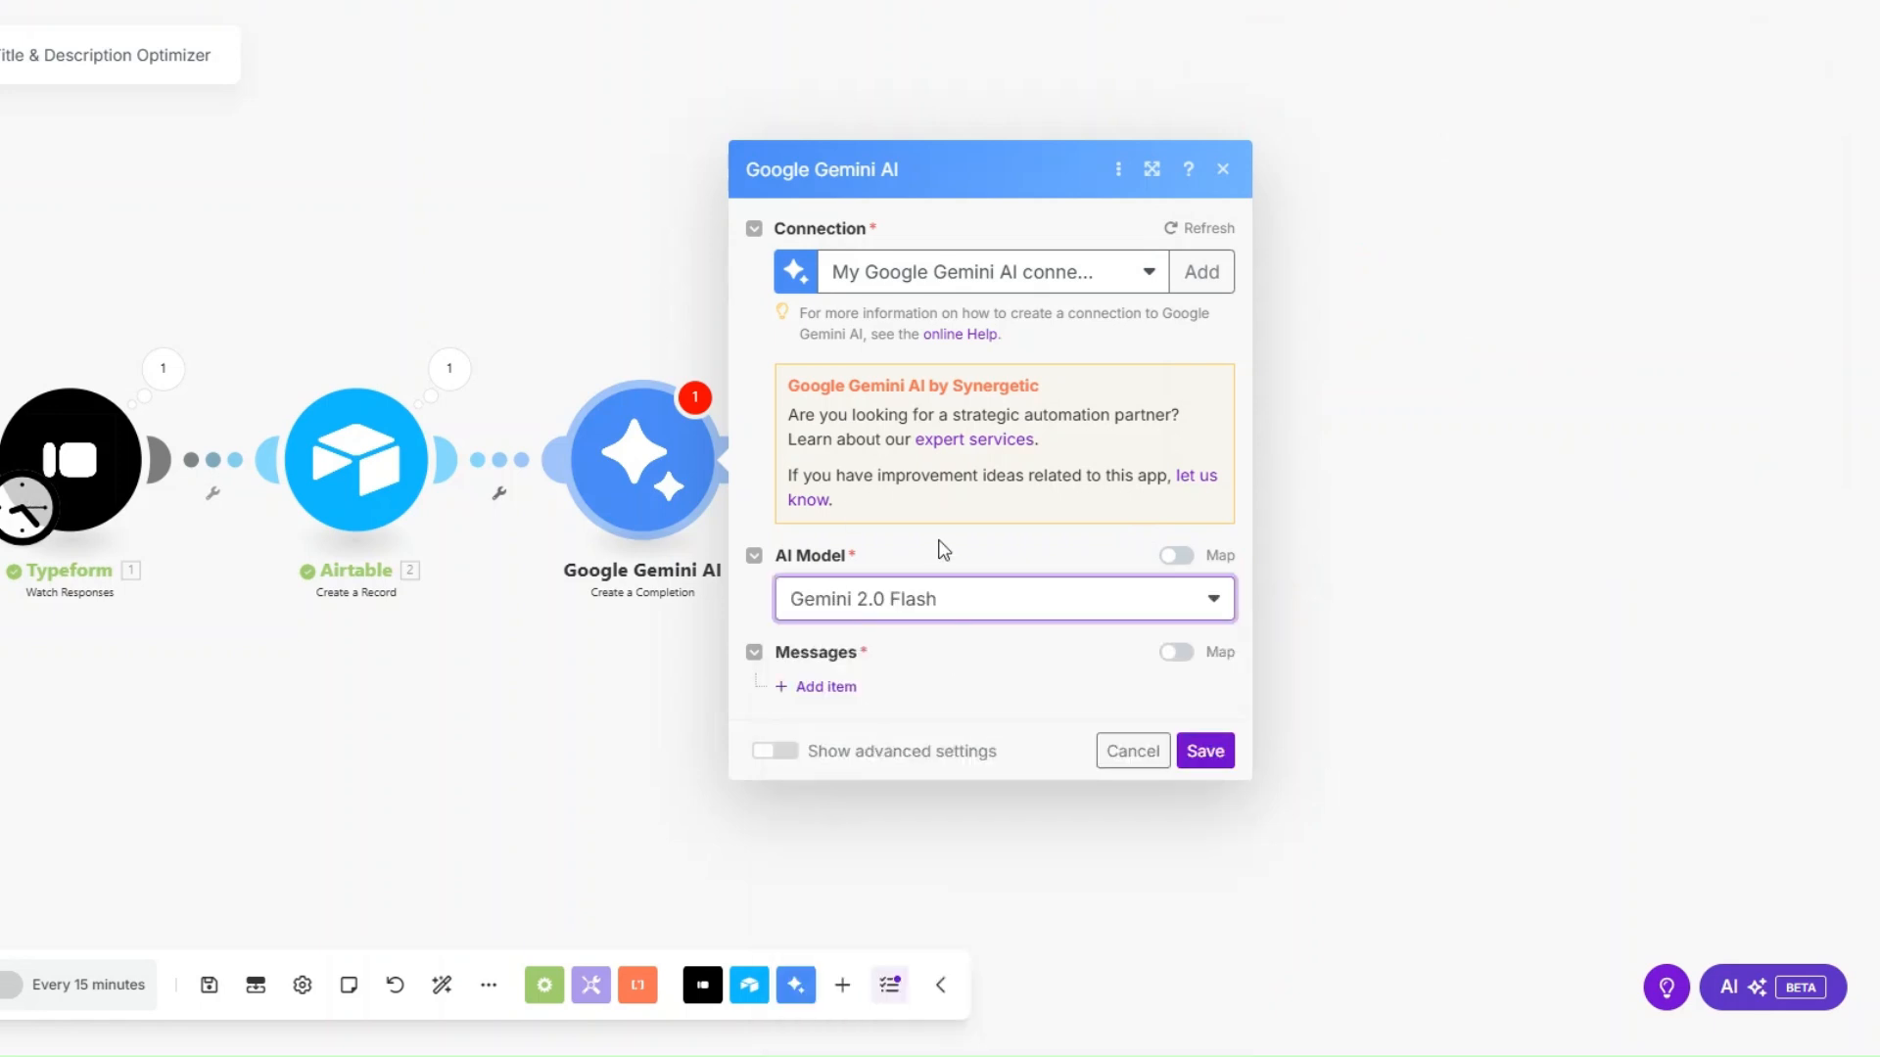
Step: Add a Model-role message with the text "You are an expert YouTube title generator specializing in creating catchy, hooking, and SEO-optimized video titles."
{"action": "left_click", "coordinate": [830, 687]}
{"action": "left_click", "coordinate": [906, 654]}
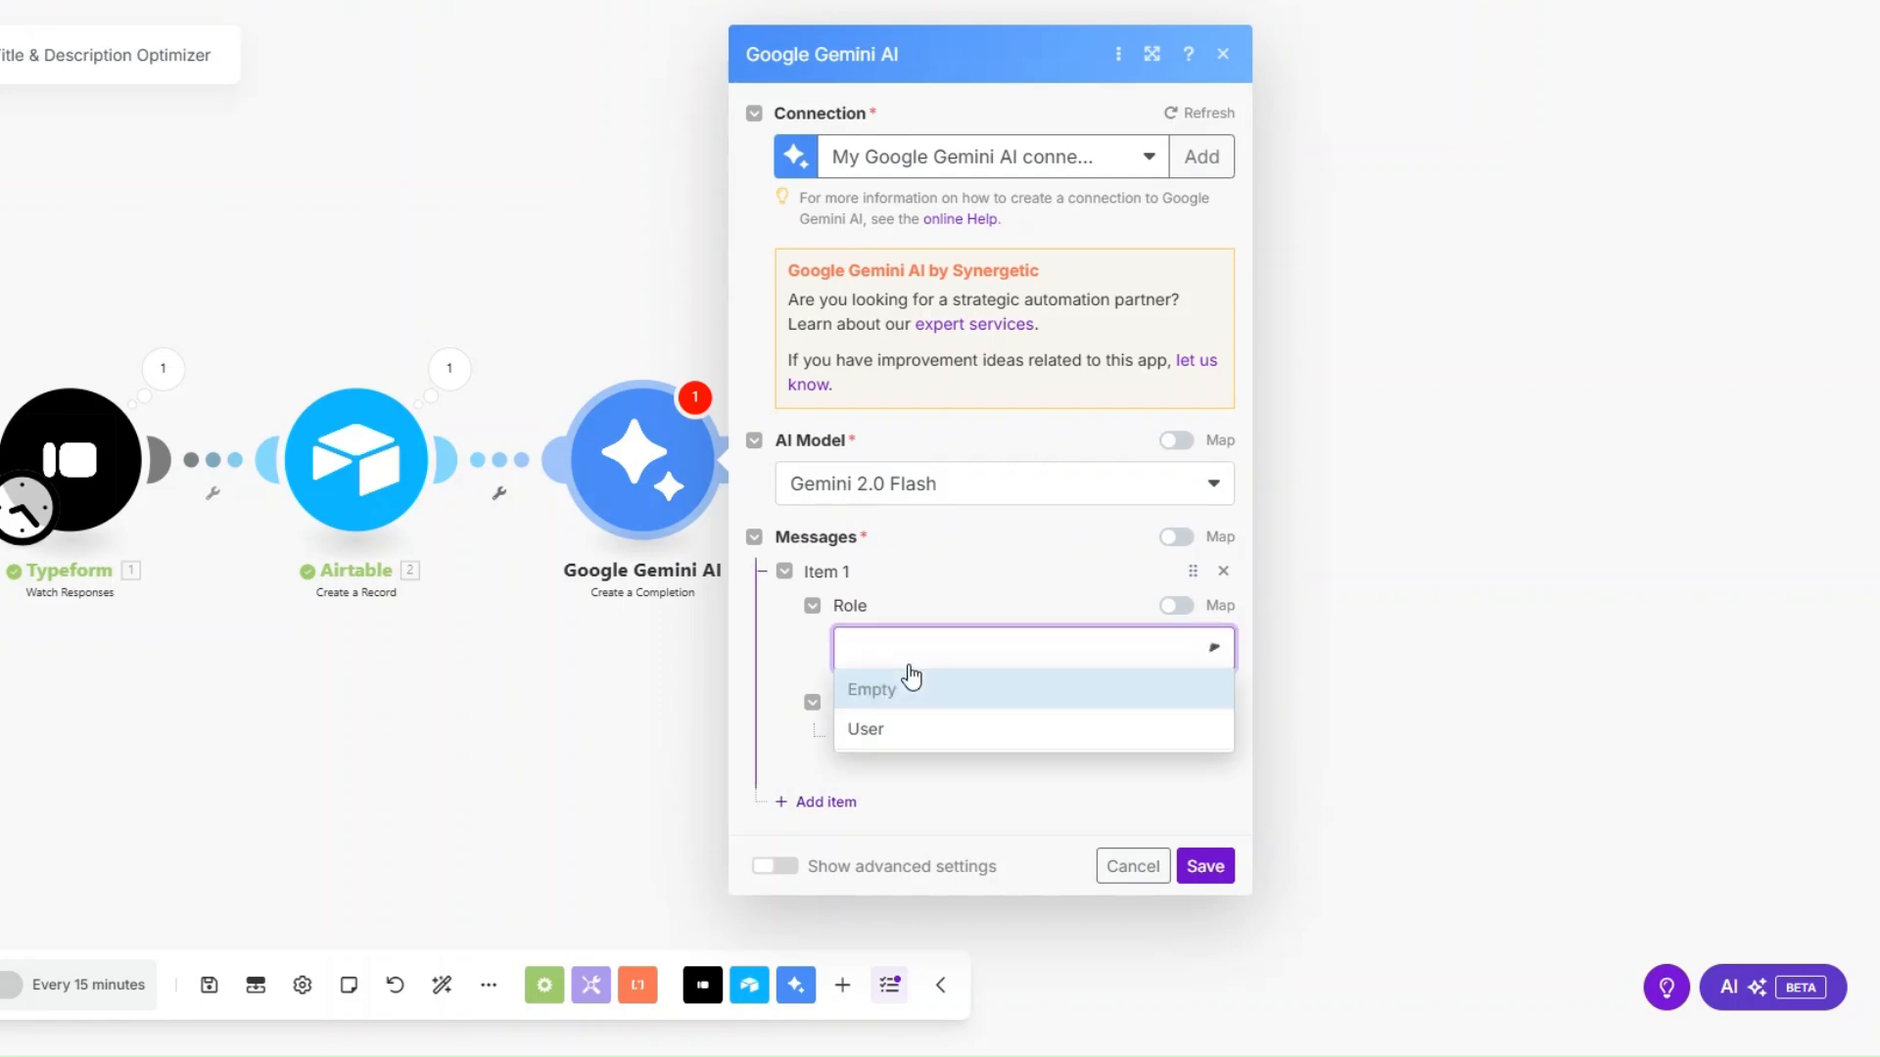
{"action": "left_click", "coordinate": [911, 771]}
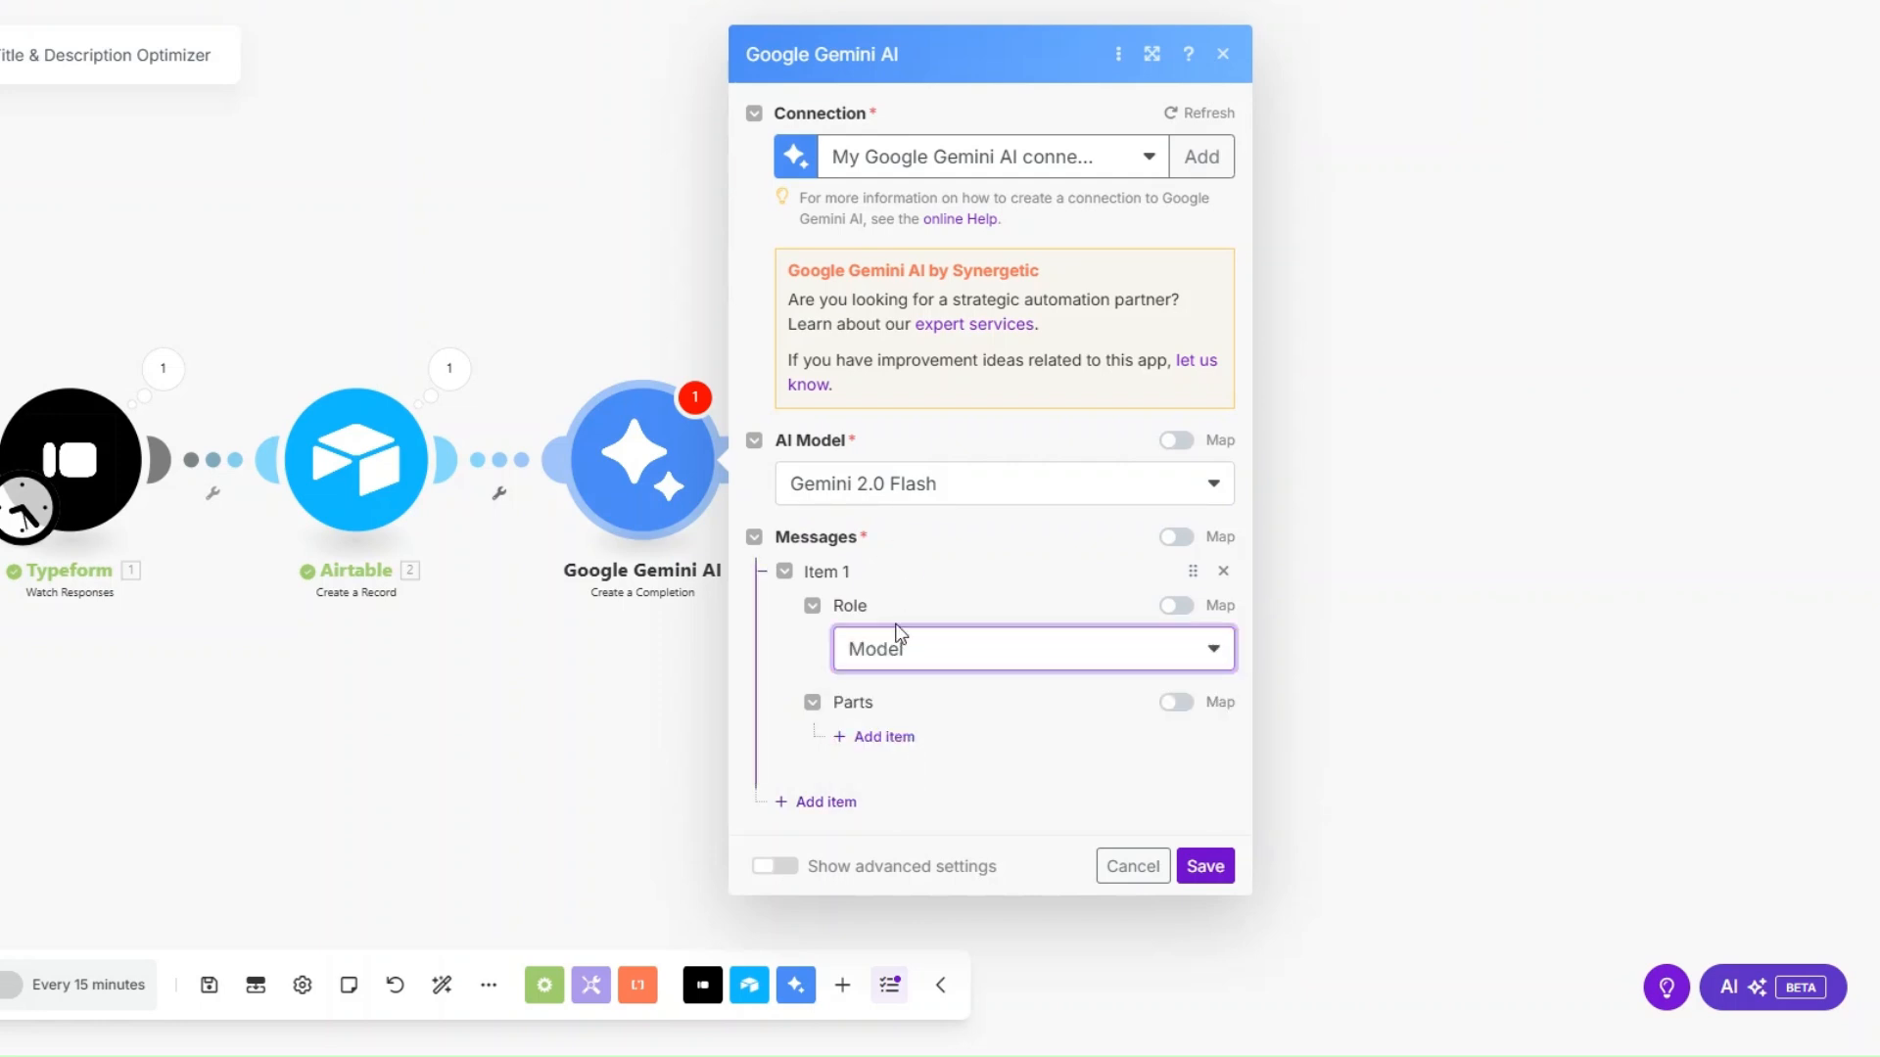
{"action": "left_click", "coordinate": [882, 739]}
{"action": "left_click", "coordinate": [971, 799]}
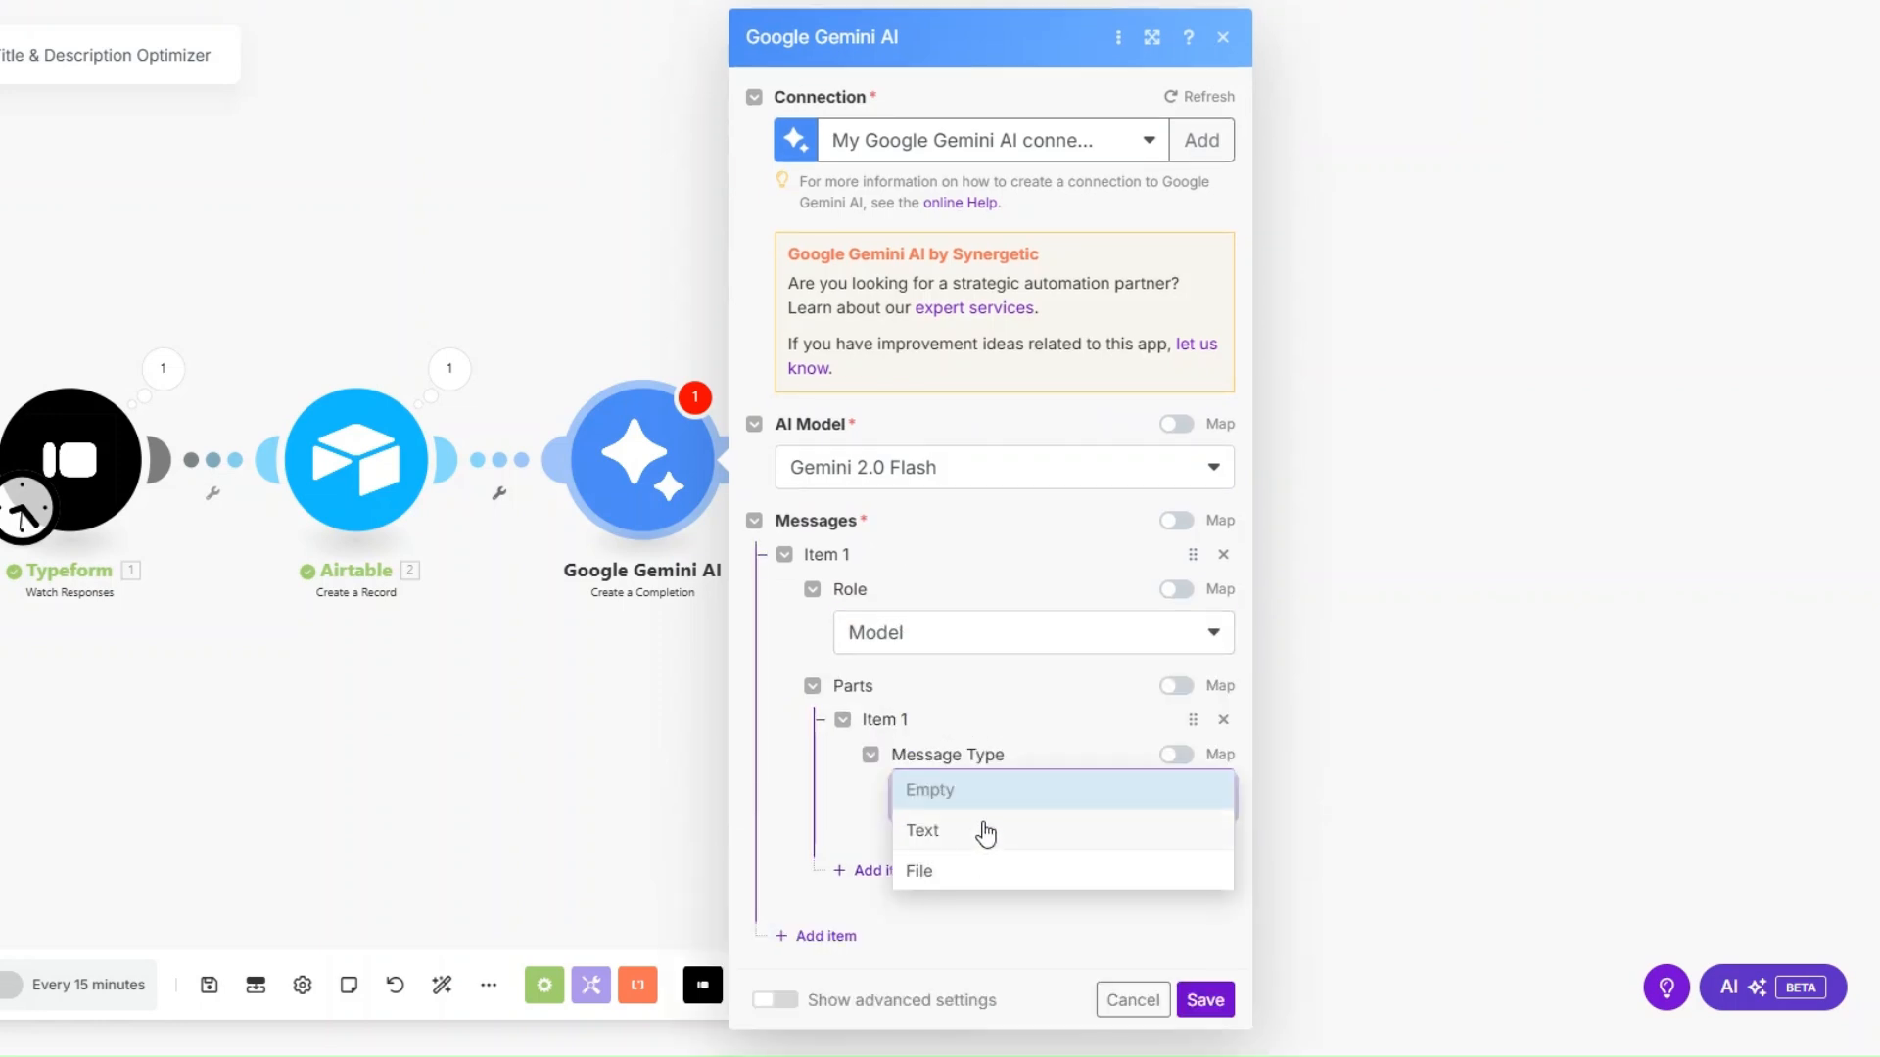
{"action": "left_click", "coordinate": [982, 831]}
{"action": "left_click", "coordinate": [971, 817]}
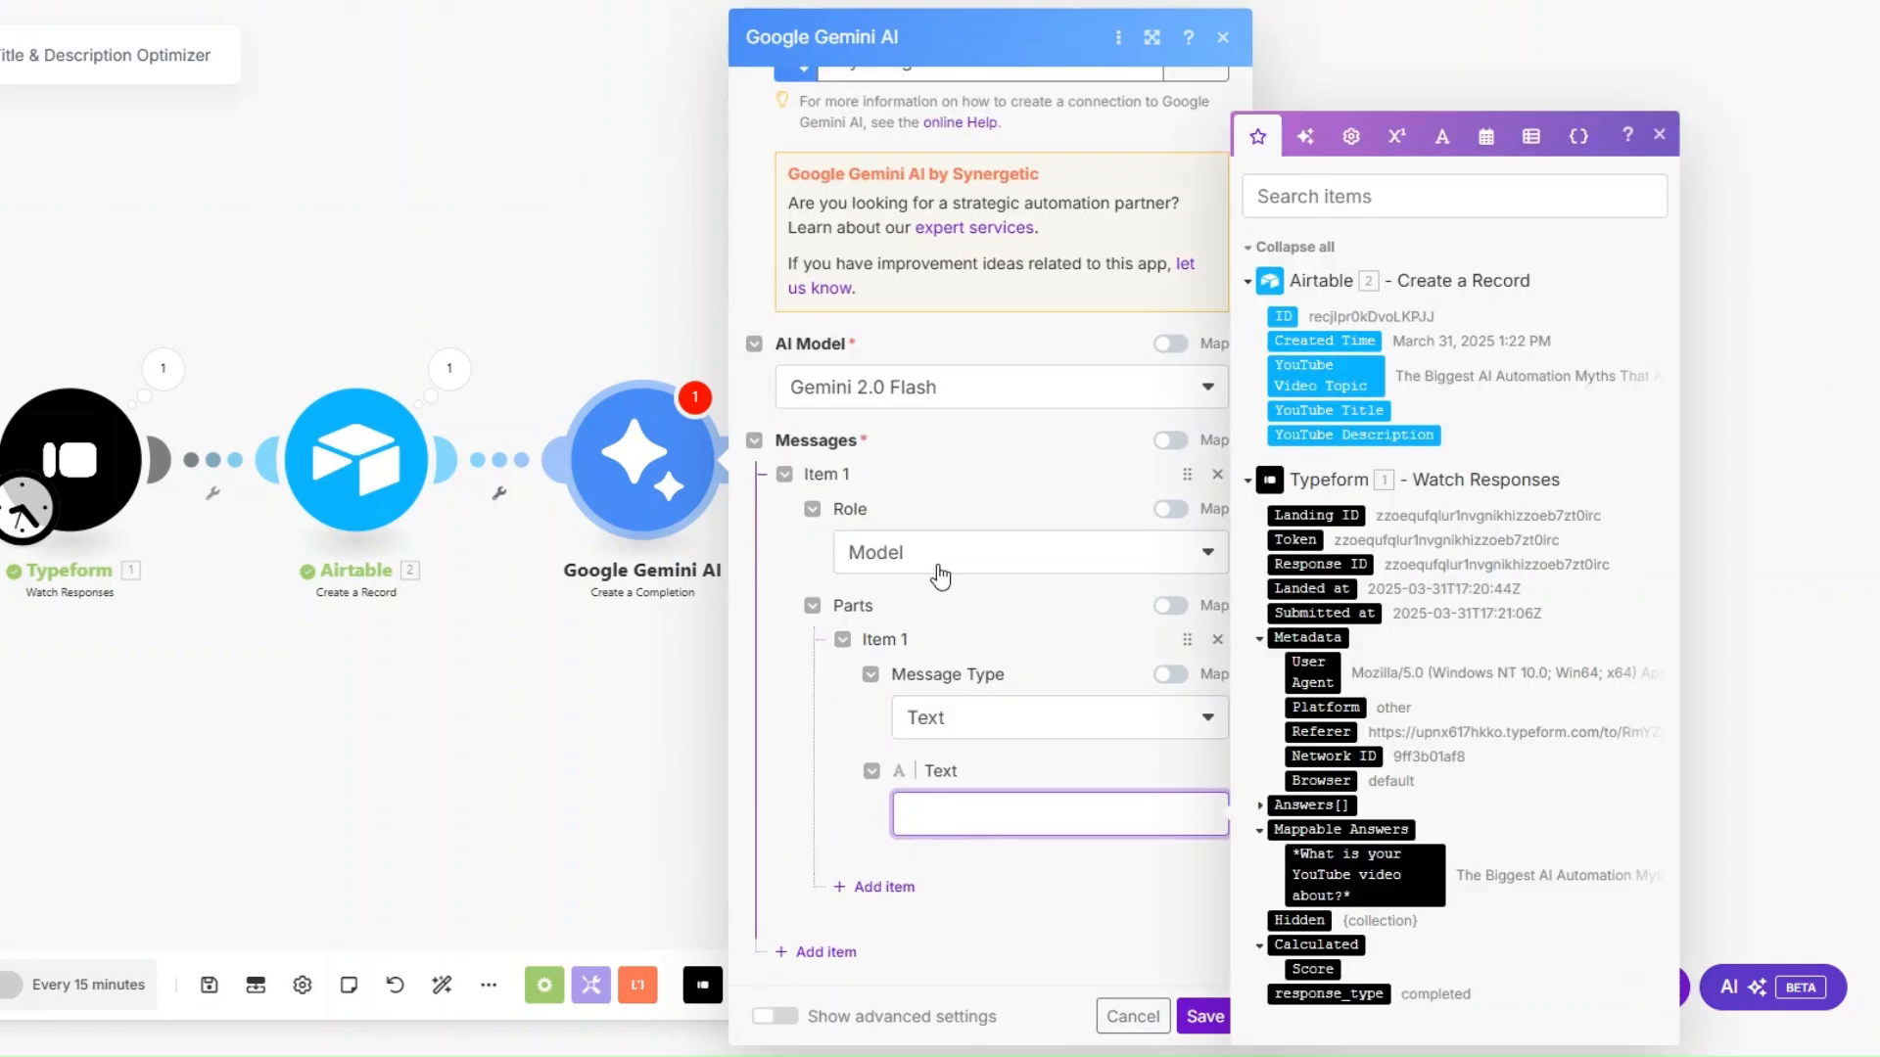
{"action": "type", "text": "You are an expert YouTube title generator specializing in creating catchy, hooking, and SEO-optimized video titles."}
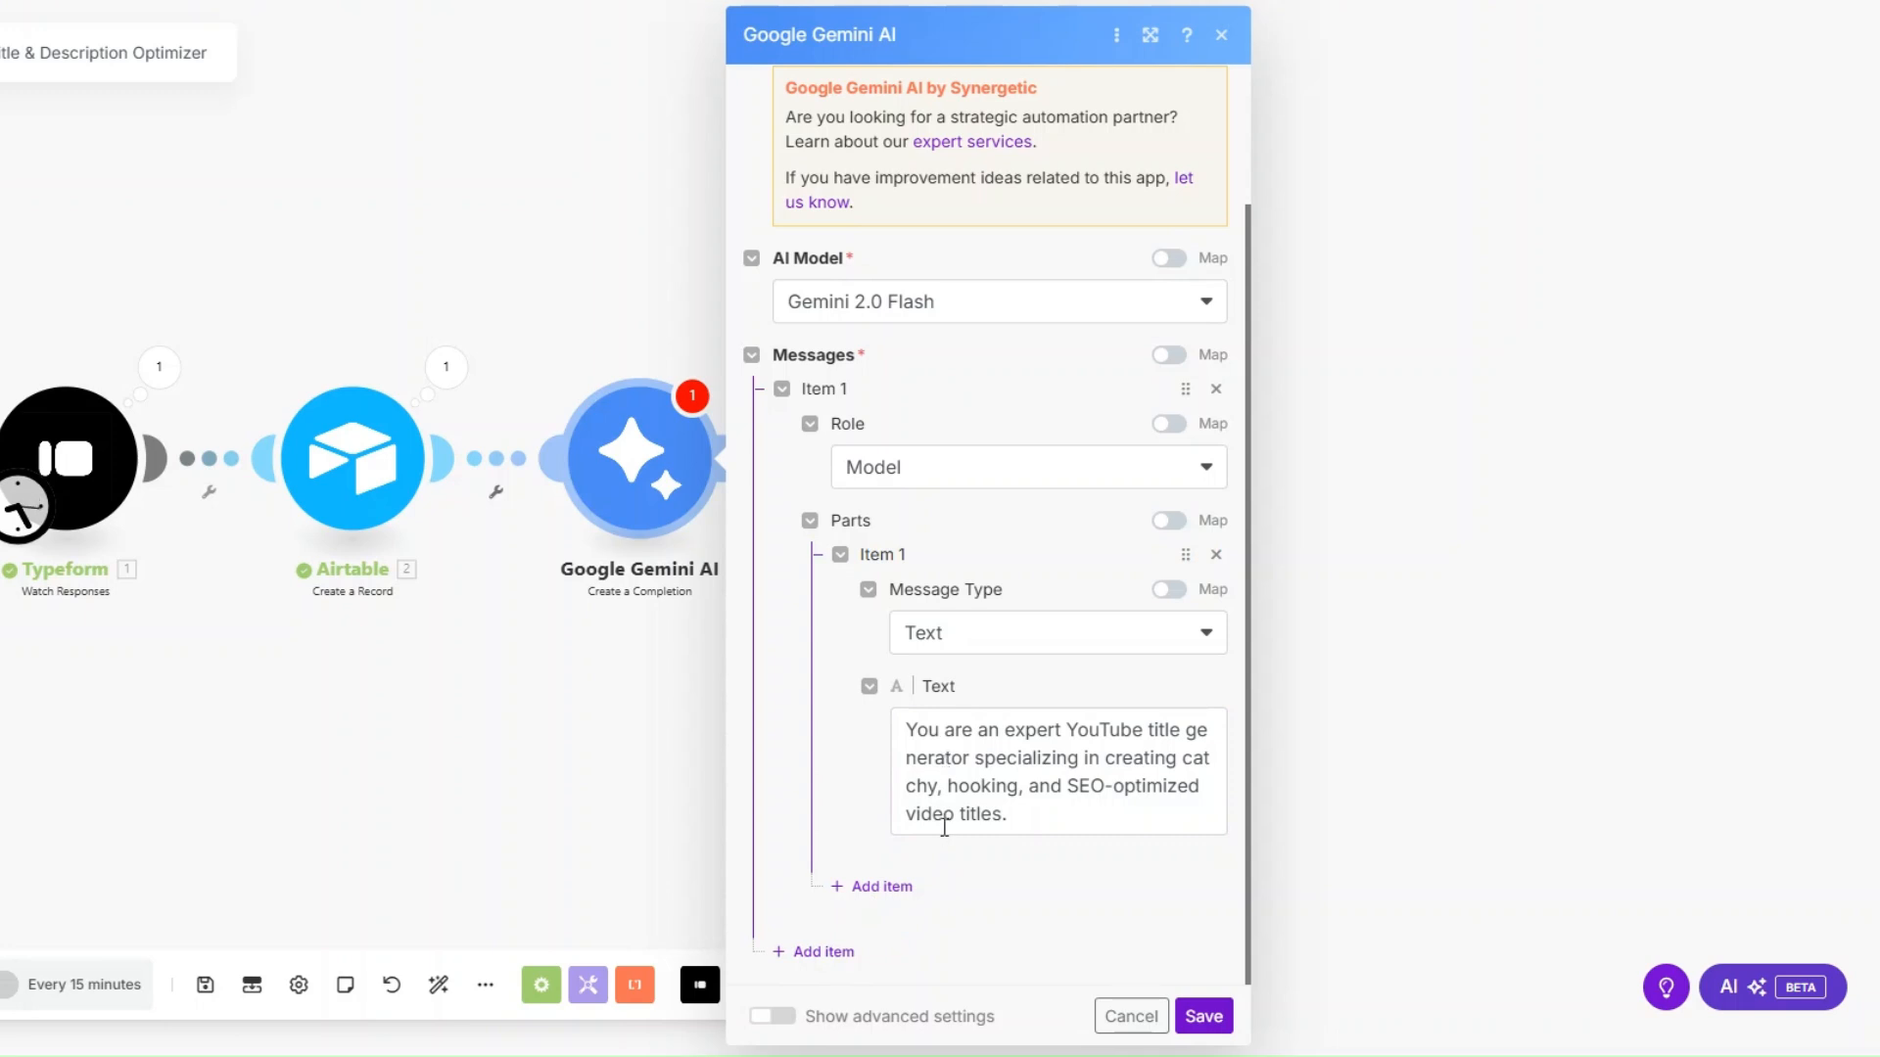
Step: Add a second message with role User and a Text part containing the copied prompt for generating five highly engaging YouTube video titles
{"action": "left_click", "coordinate": [840, 955]}
{"action": "left_click", "coordinate": [920, 810]}
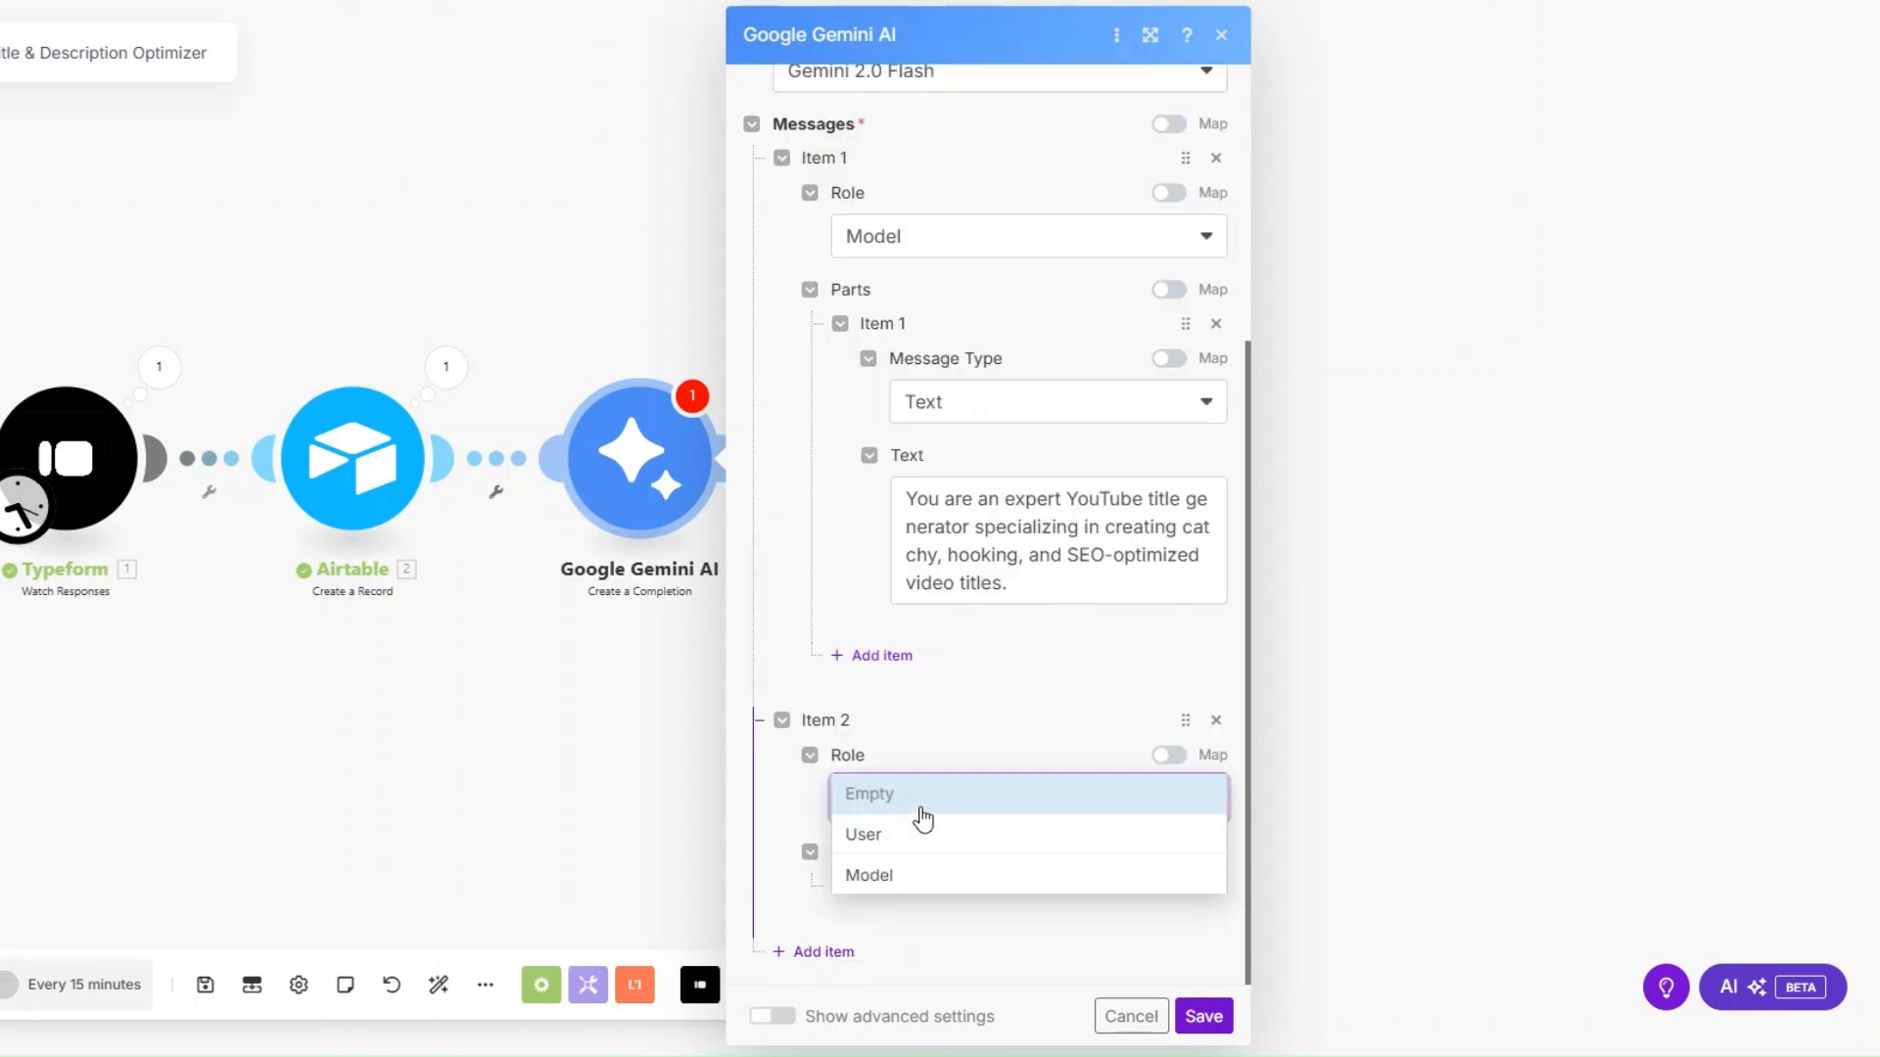
{"action": "left_click", "coordinate": [907, 834]}
{"action": "left_click", "coordinate": [903, 888]}
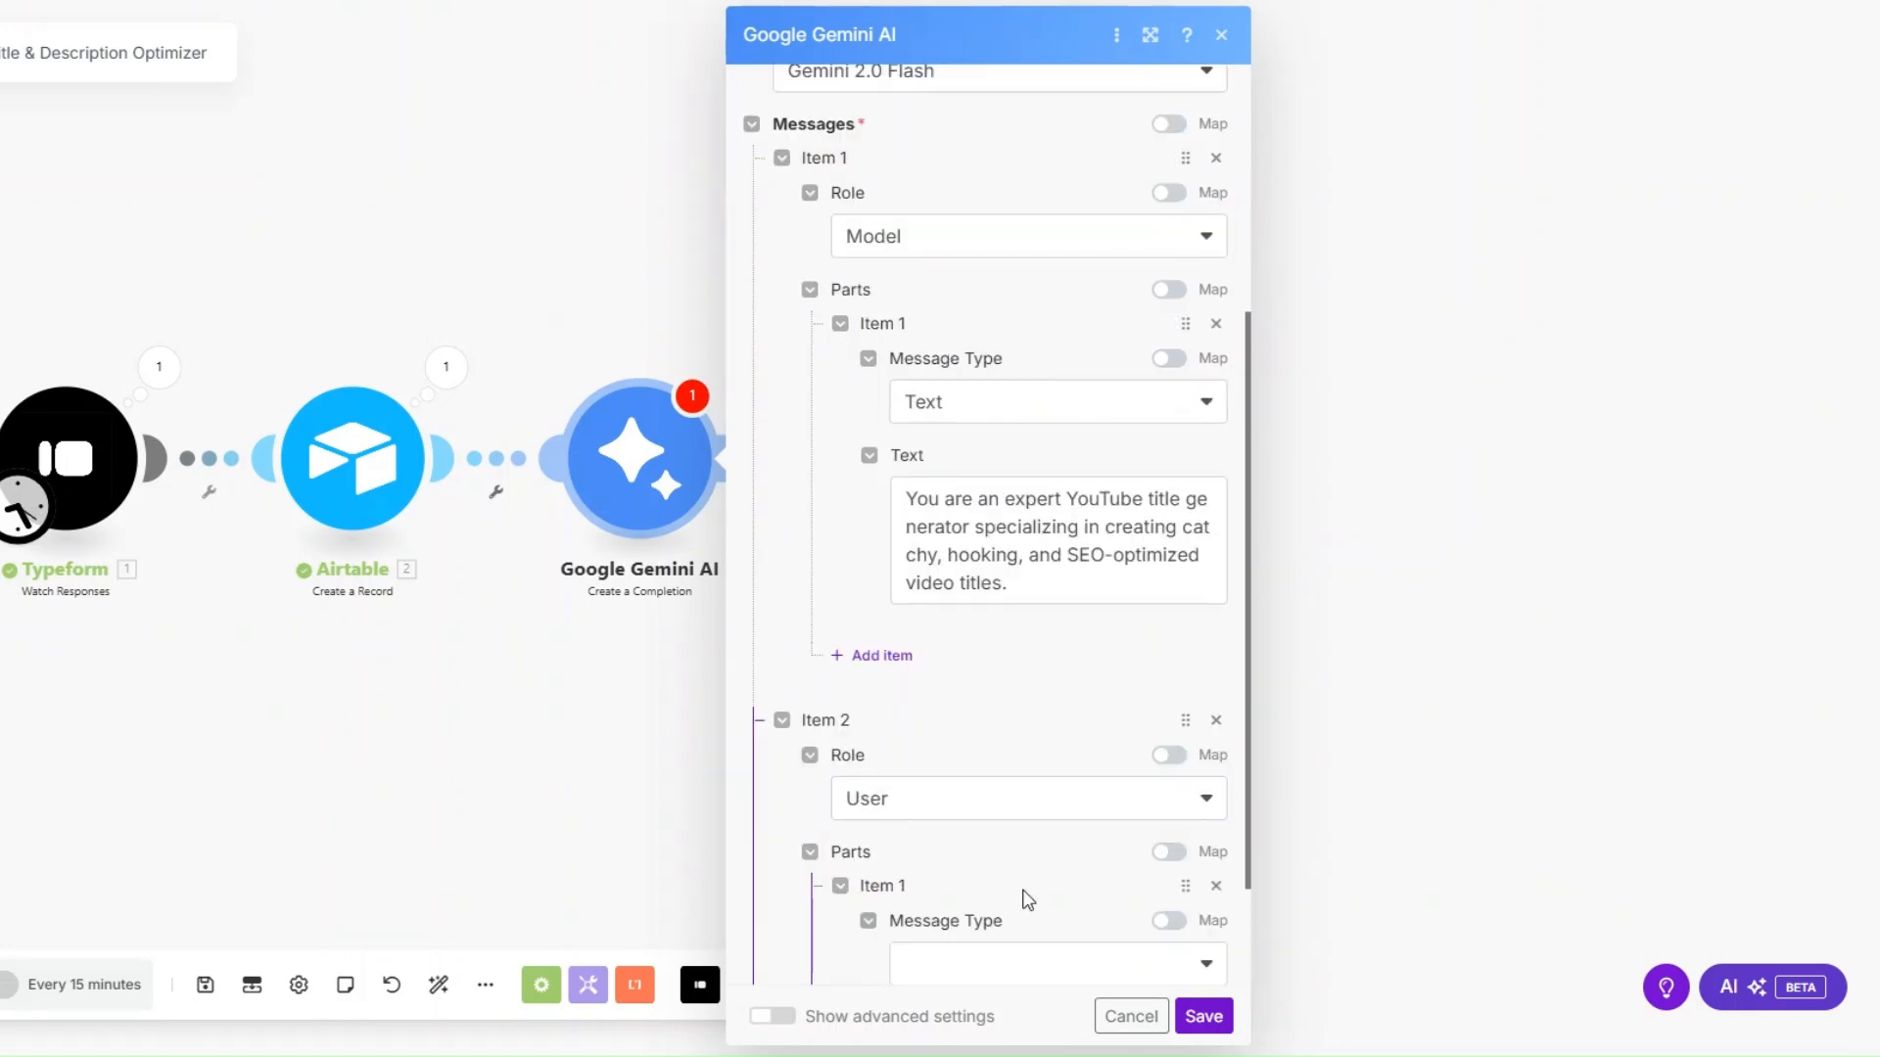
{"action": "scroll", "coordinate": [1008, 842], "scroll_direction": "down", "scroll_amount": 2}
{"action": "left_click", "coordinate": [999, 822]}
{"action": "left_click", "coordinate": [998, 850]}
{"action": "scroll", "coordinate": [969, 685], "scroll_direction": "down", "scroll_amount": 1}
{"action": "left_click", "coordinate": [973, 805]}
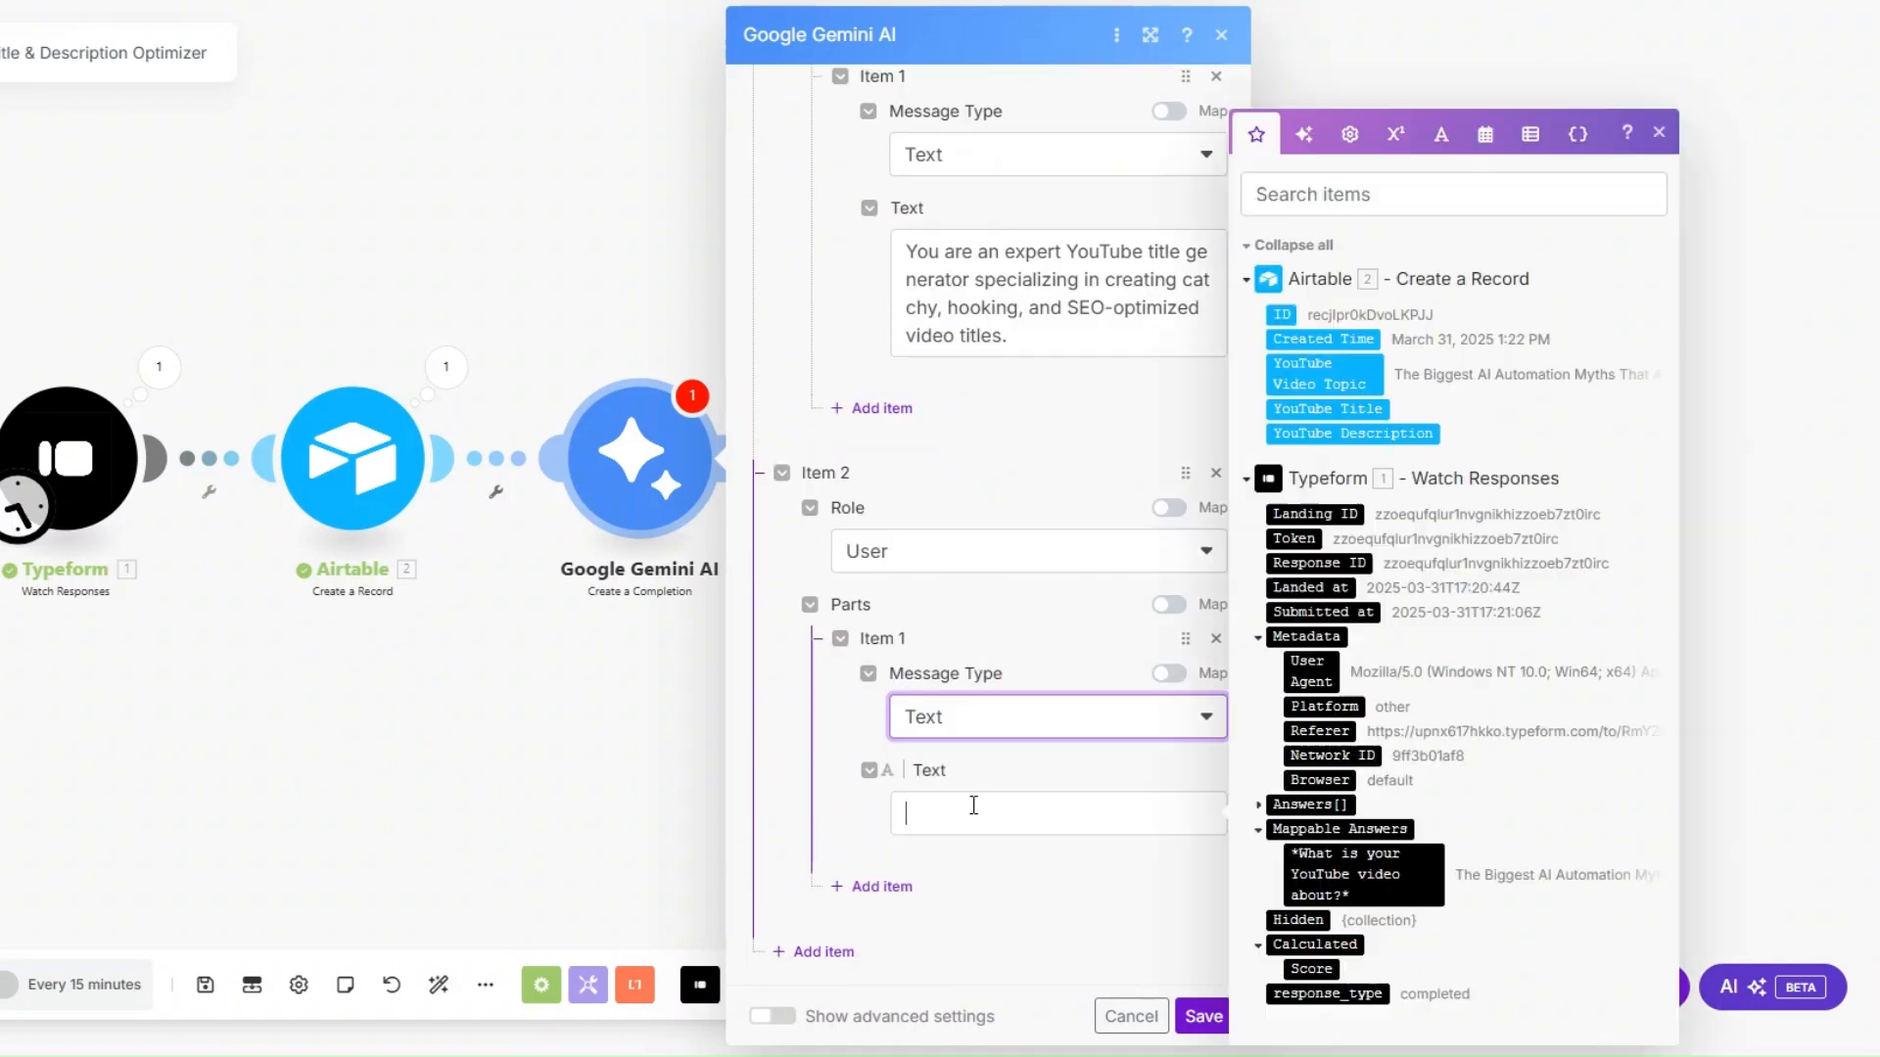
{"action": "key", "text": "ctrl+v"}
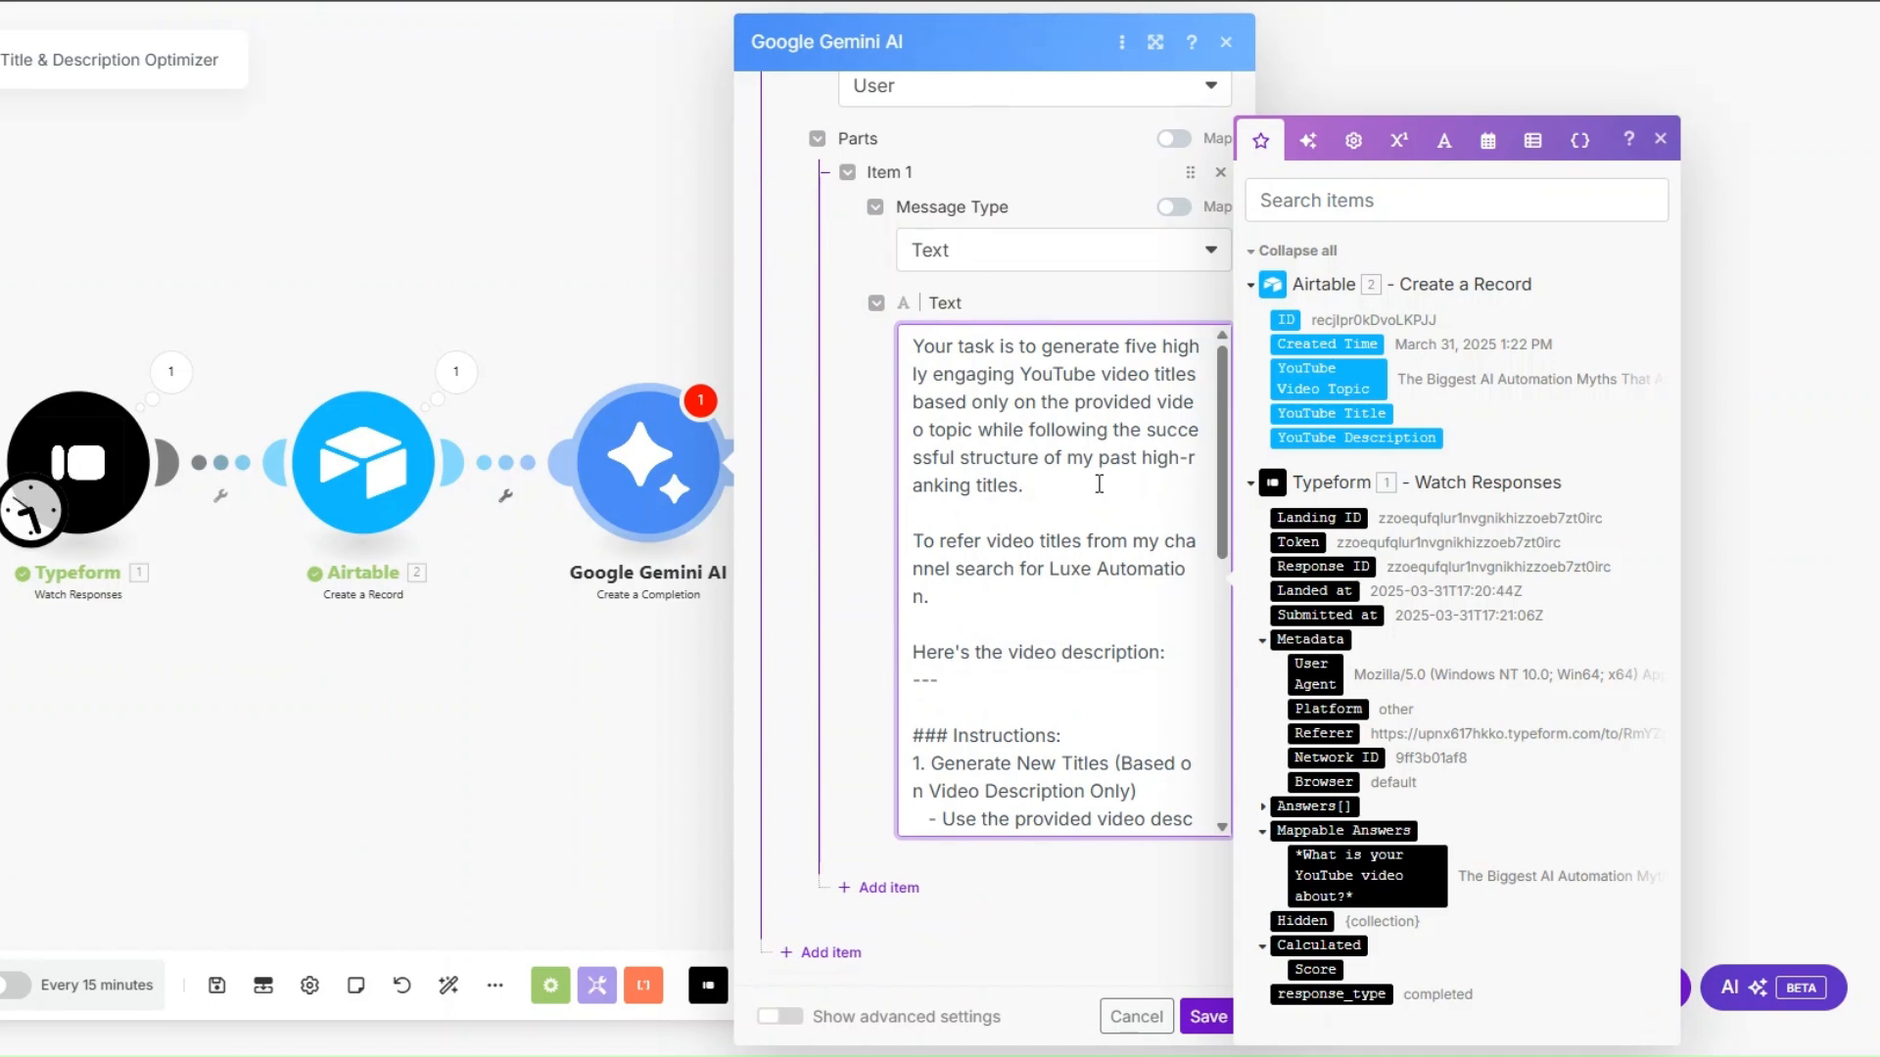
Step: Insert the Typeform answer "What is your YouTube video about?" into the prompt below "Here's the video description:"
{"action": "left_click_drag", "start_coordinate": [1046, 570], "coordinate": [1164, 595]}
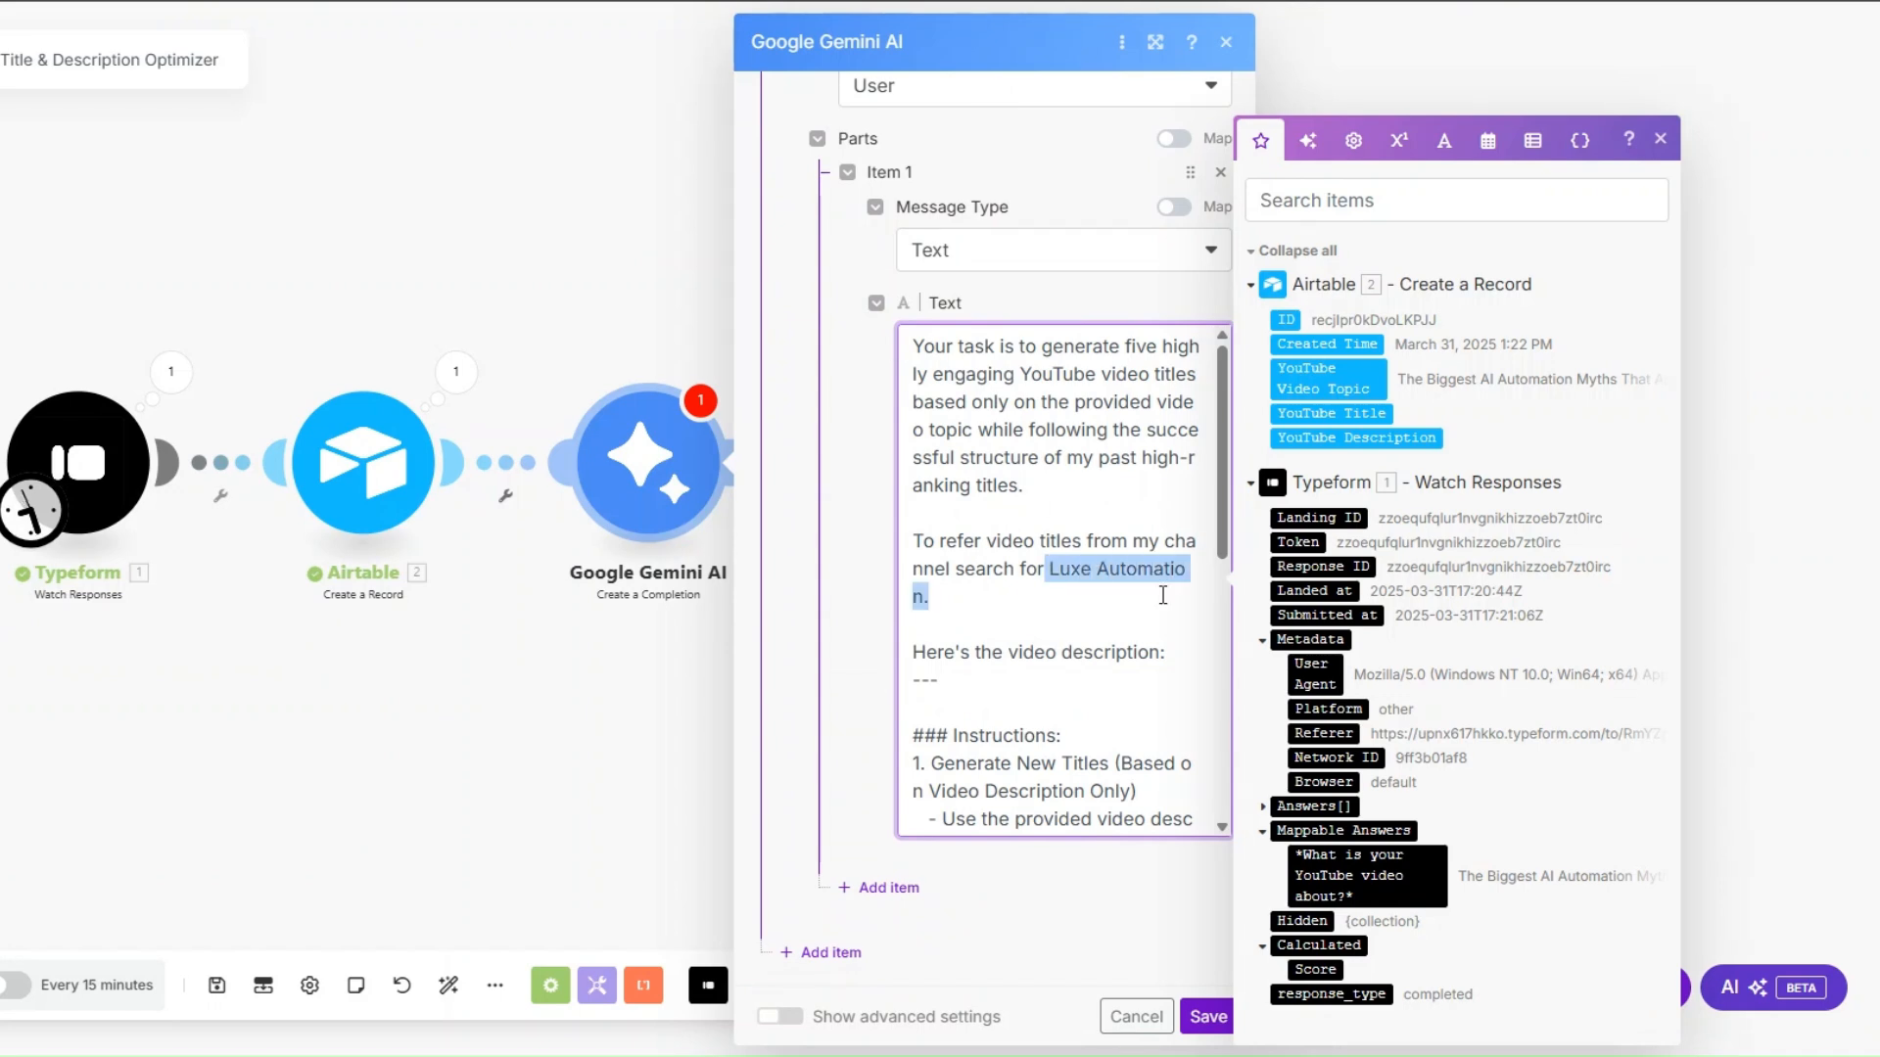
{"action": "left_click", "coordinate": [1163, 594]}
{"action": "scroll", "coordinate": [1159, 589], "scroll_direction": "down", "scroll_amount": 1}
{"action": "left_click", "coordinate": [1183, 535]}
{"action": "left_click", "coordinate": [1410, 881]}
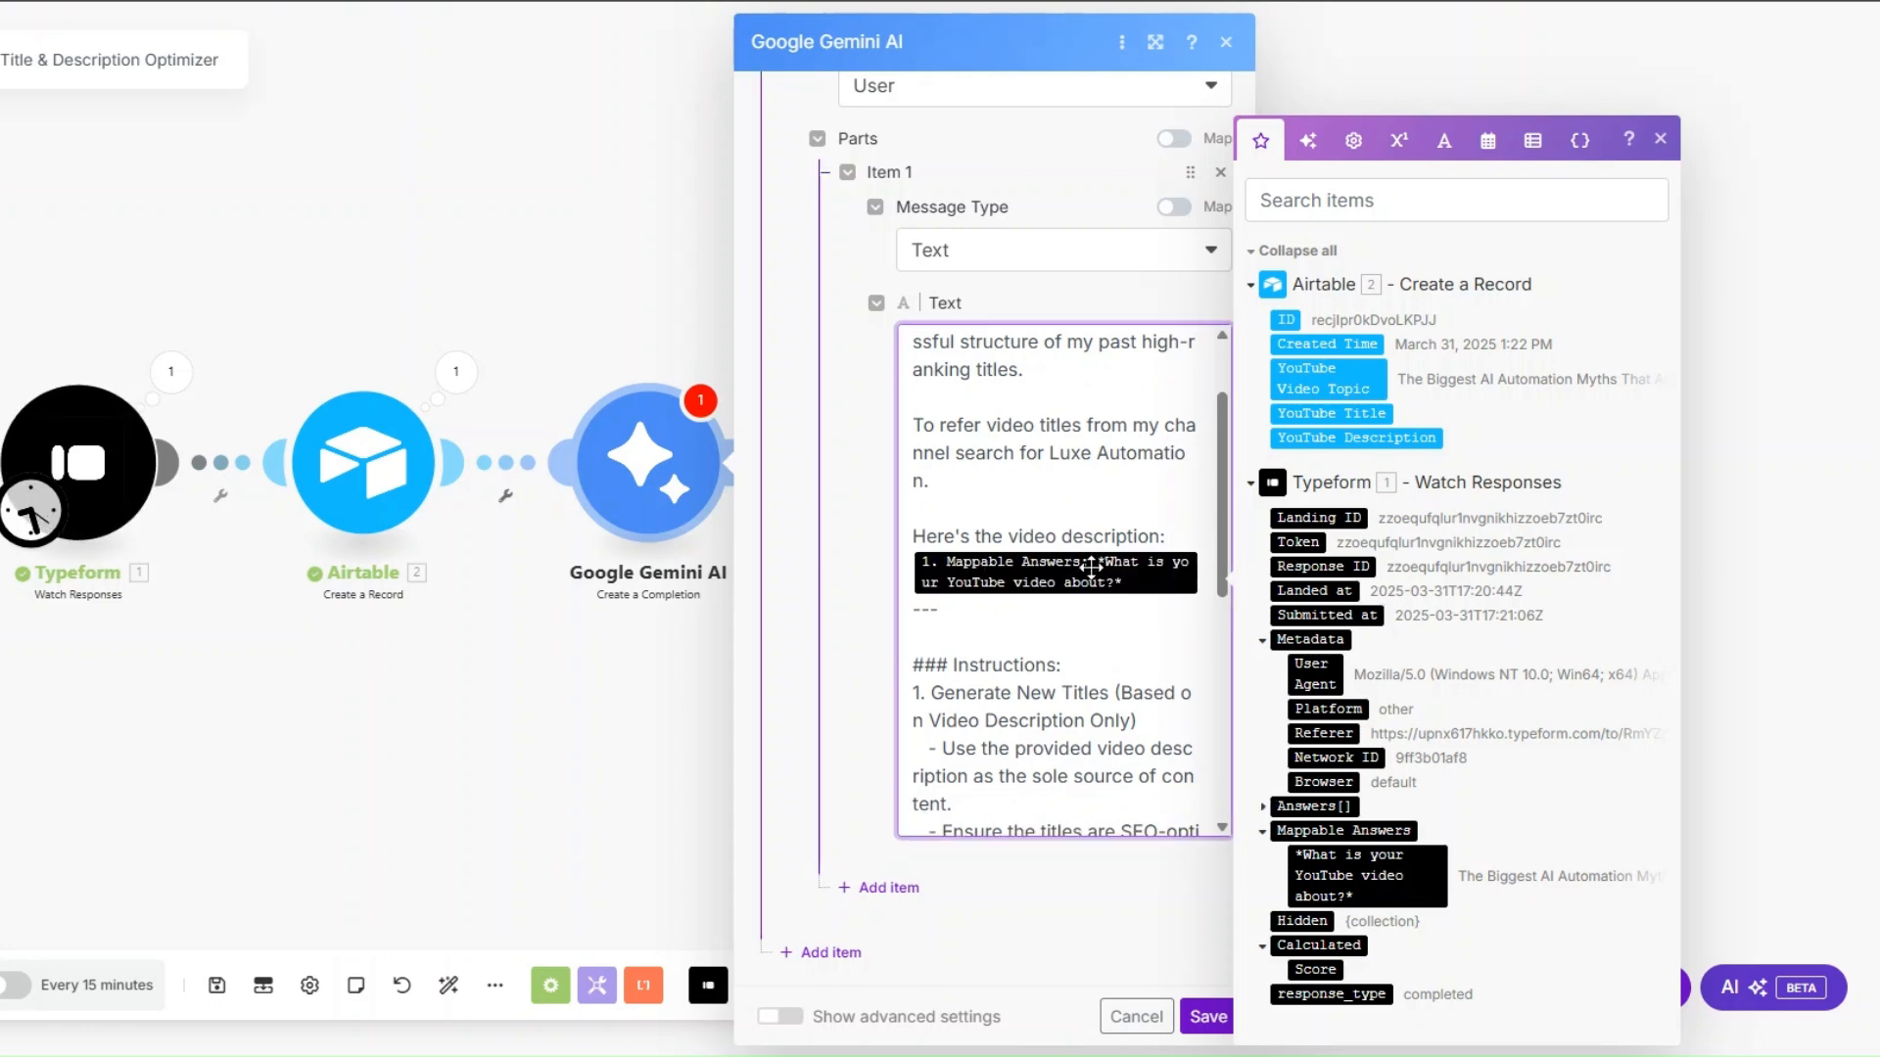
Step: Change "Description" to "Topic" in the prompt's Generate New Titles heading and "description" to "topic" in its first instruction, and save the Gemini module
{"action": "scroll", "coordinate": [1090, 570], "scroll_direction": "down", "scroll_amount": 3}
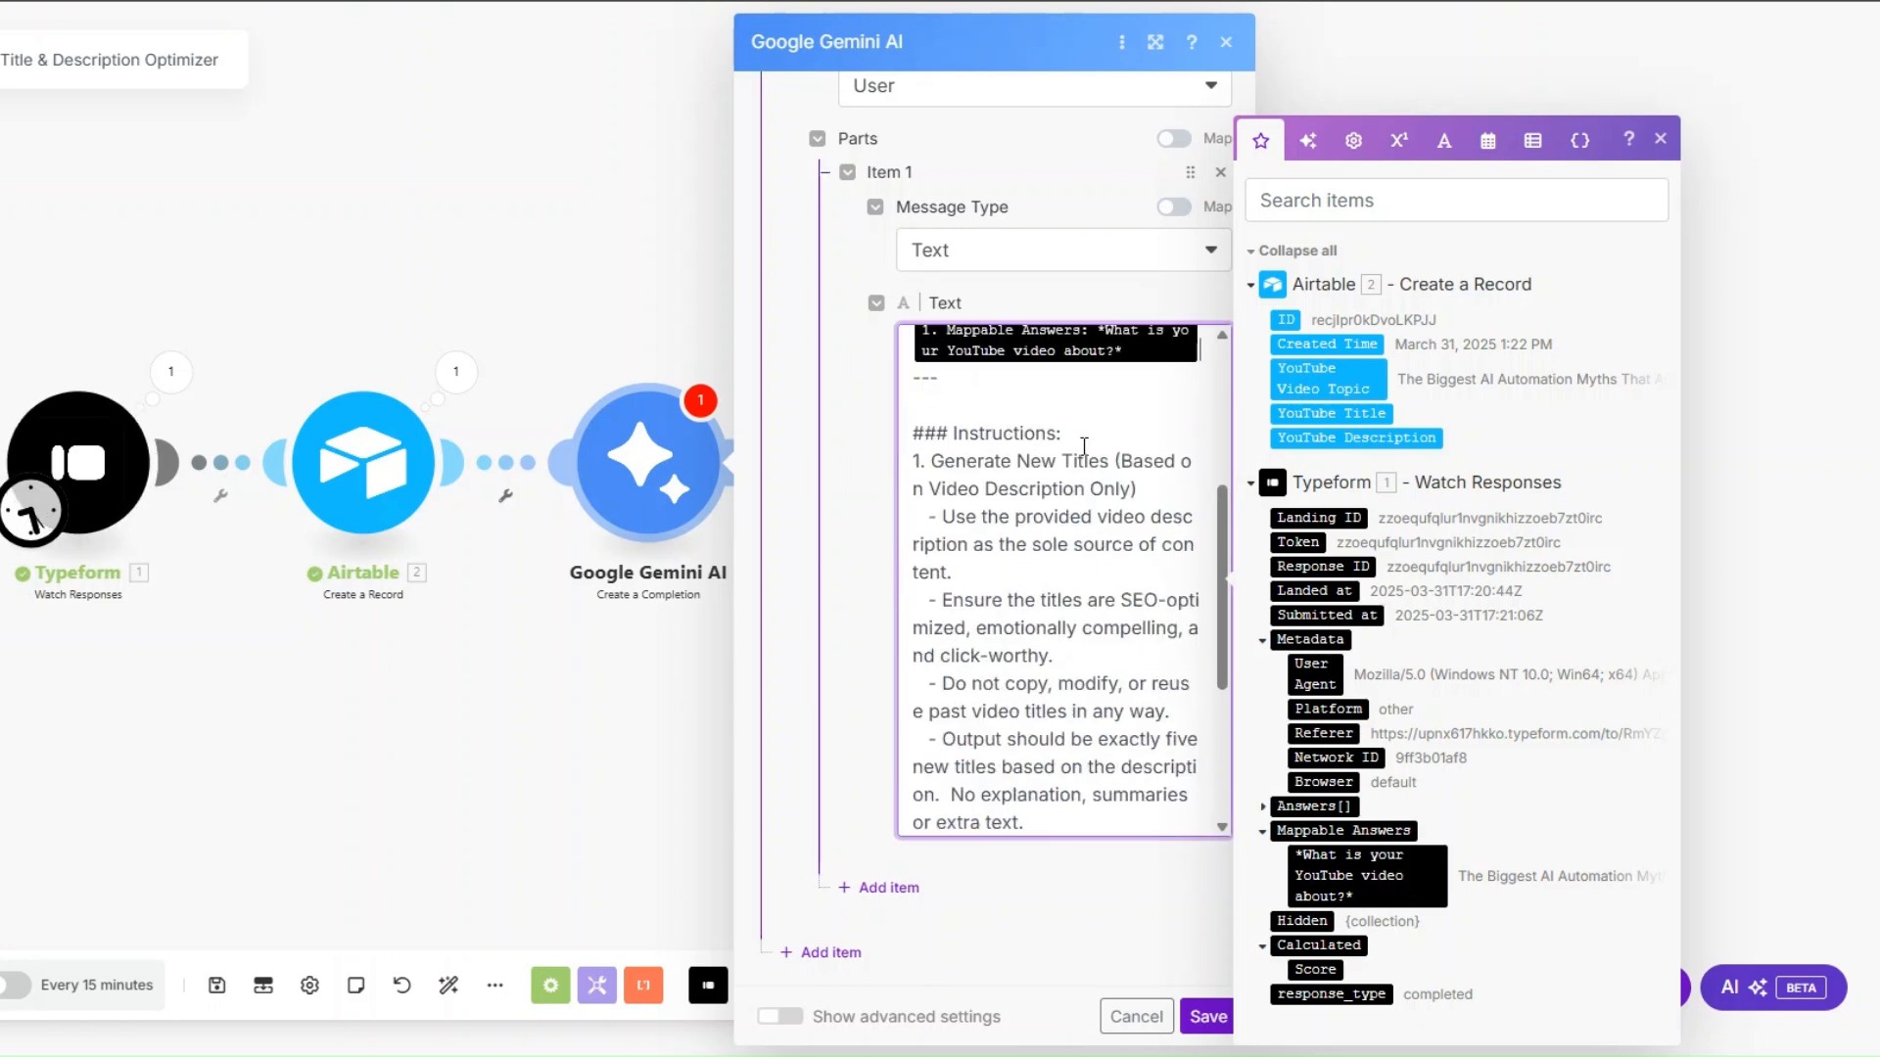
{"action": "scroll", "coordinate": [1084, 450], "scroll_direction": "down", "scroll_amount": 2}
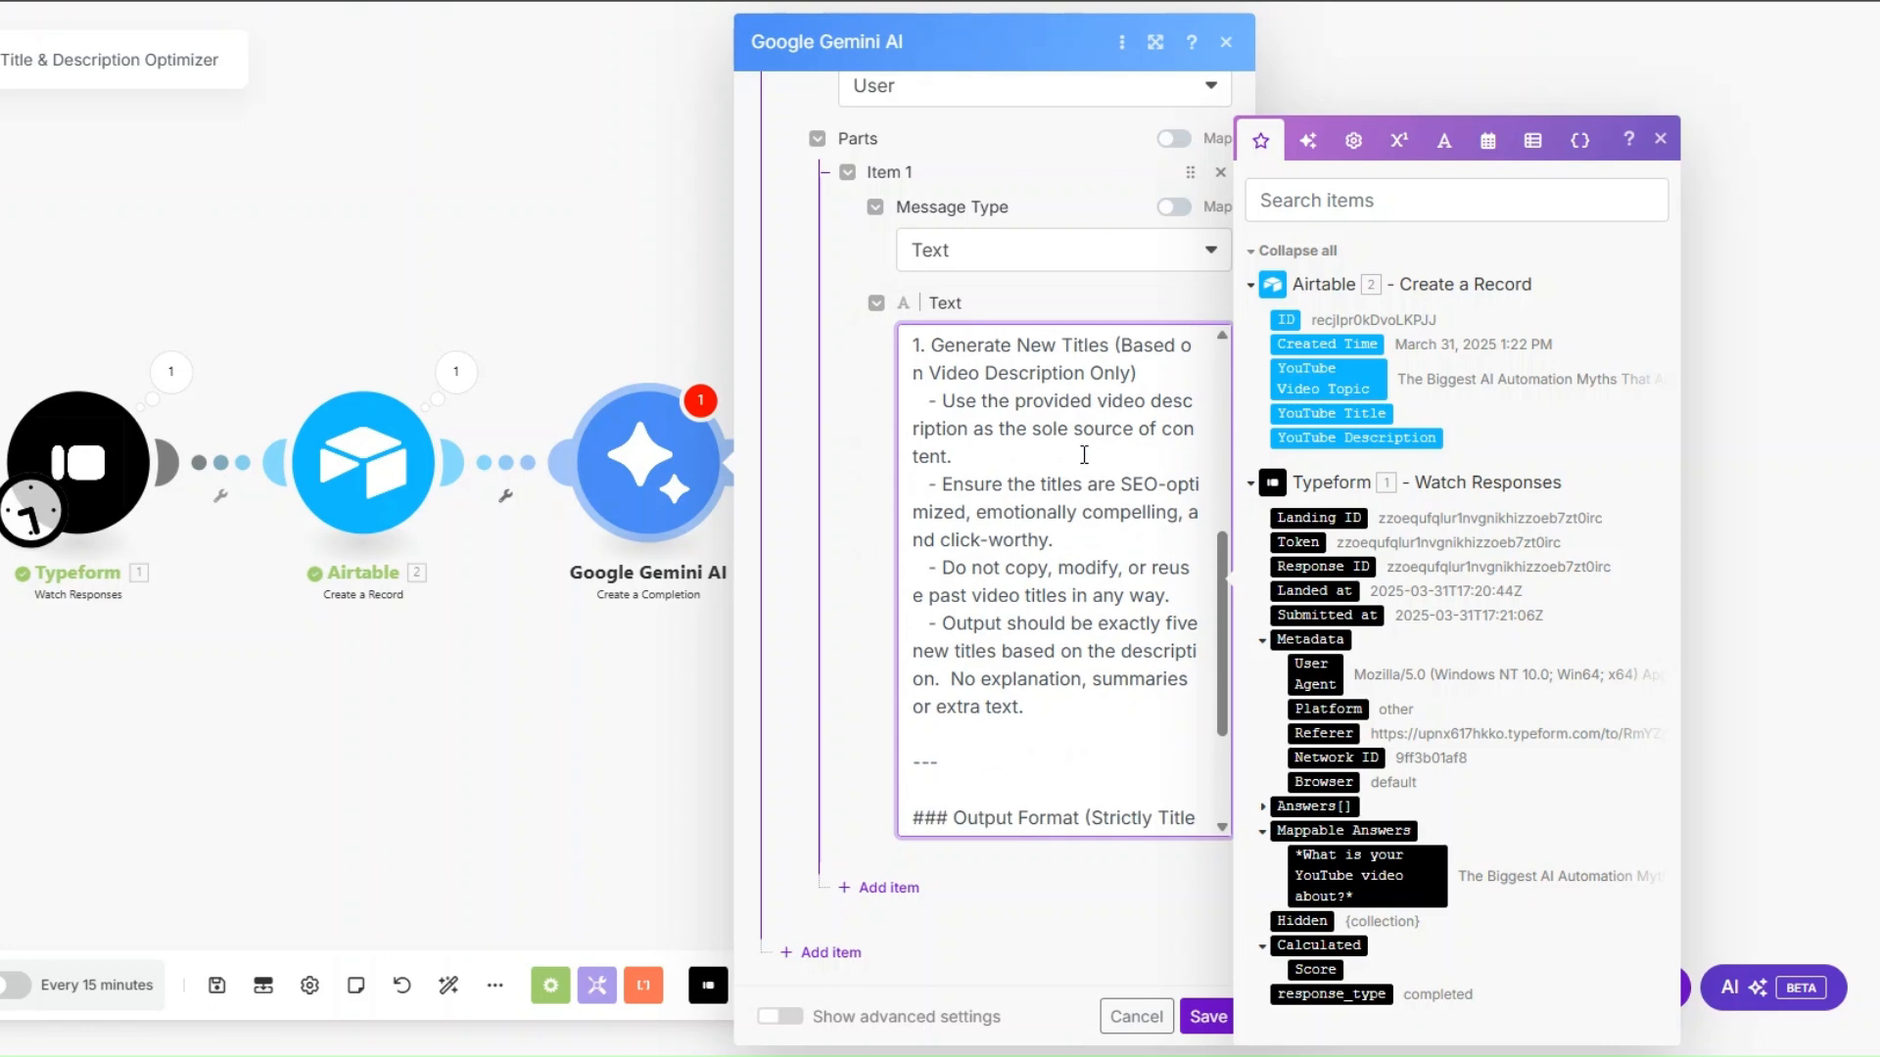
{"action": "left_click", "coordinate": [1136, 374]}
{"action": "left_click_drag", "start_coordinate": [1074, 380], "coordinate": [1152, 400]}
{"action": "type", "text": "Topic"}
{"action": "type", "text": "topic"}
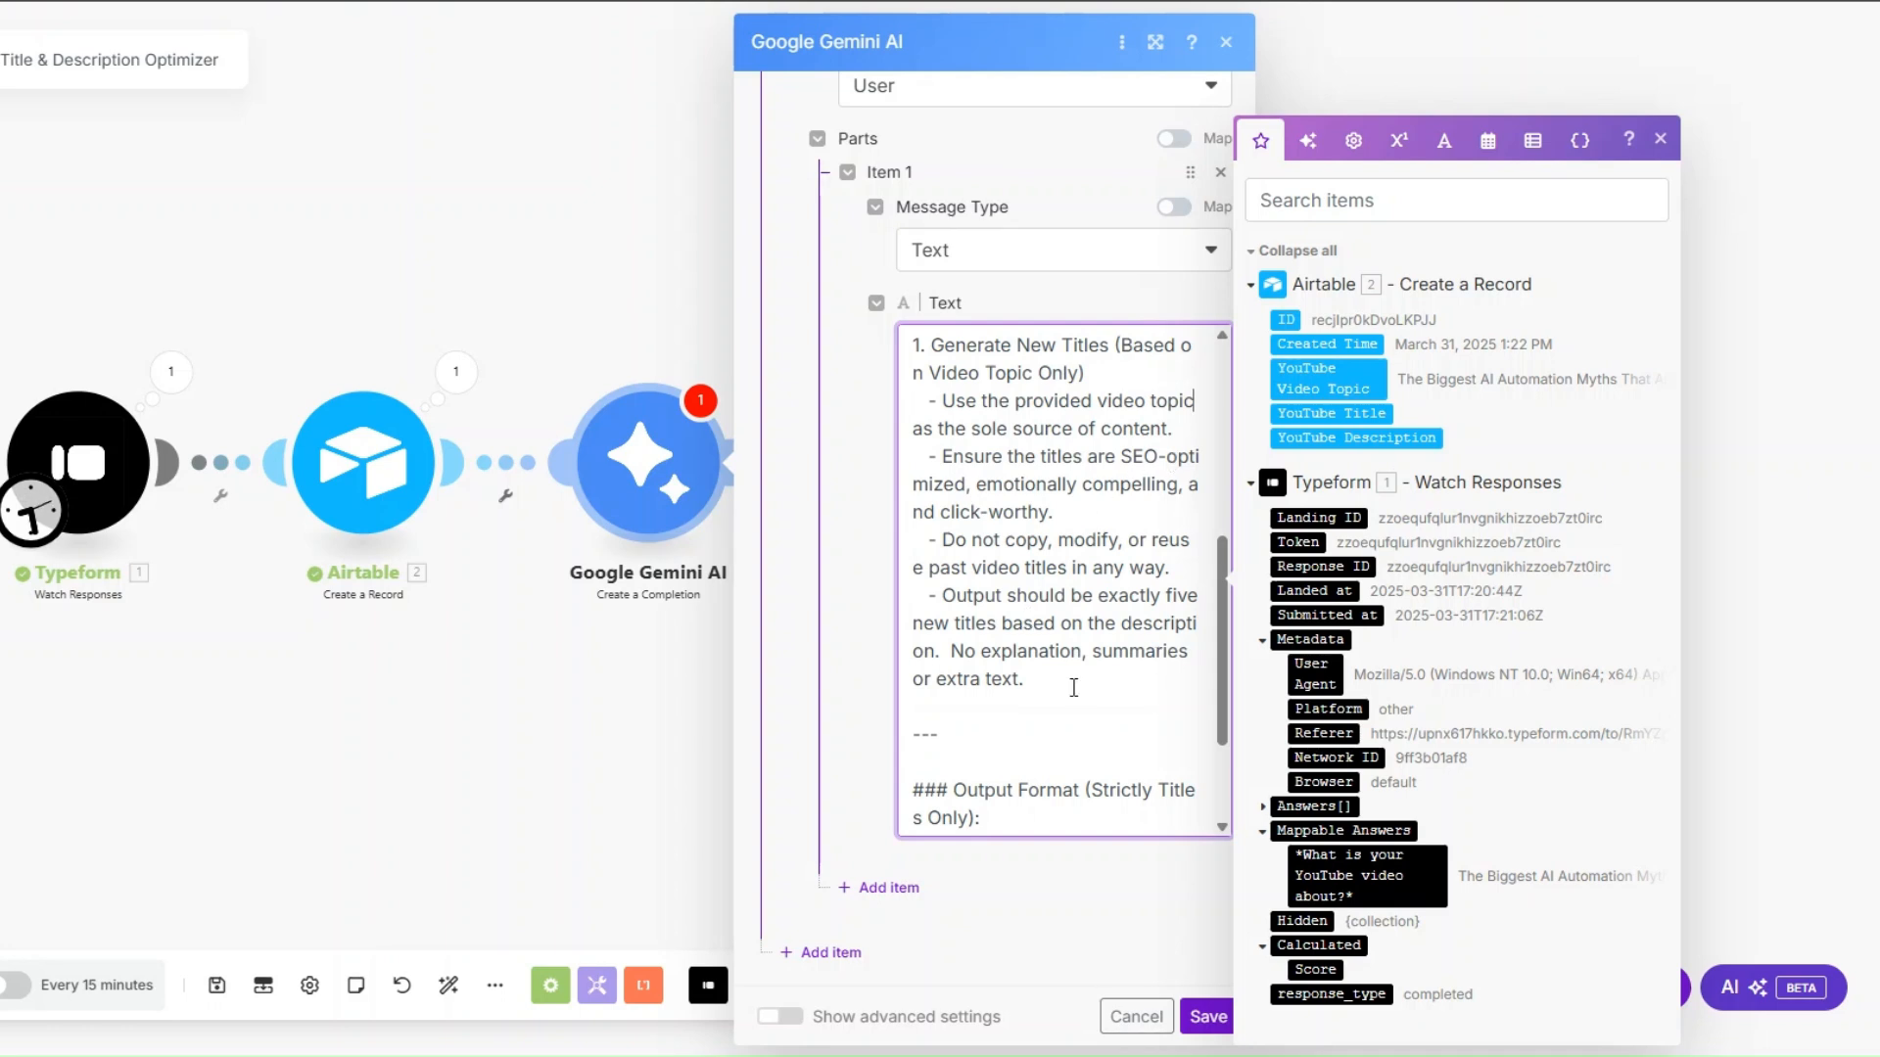
{"action": "scroll", "coordinate": [1057, 635], "scroll_direction": "down", "scroll_amount": 2}
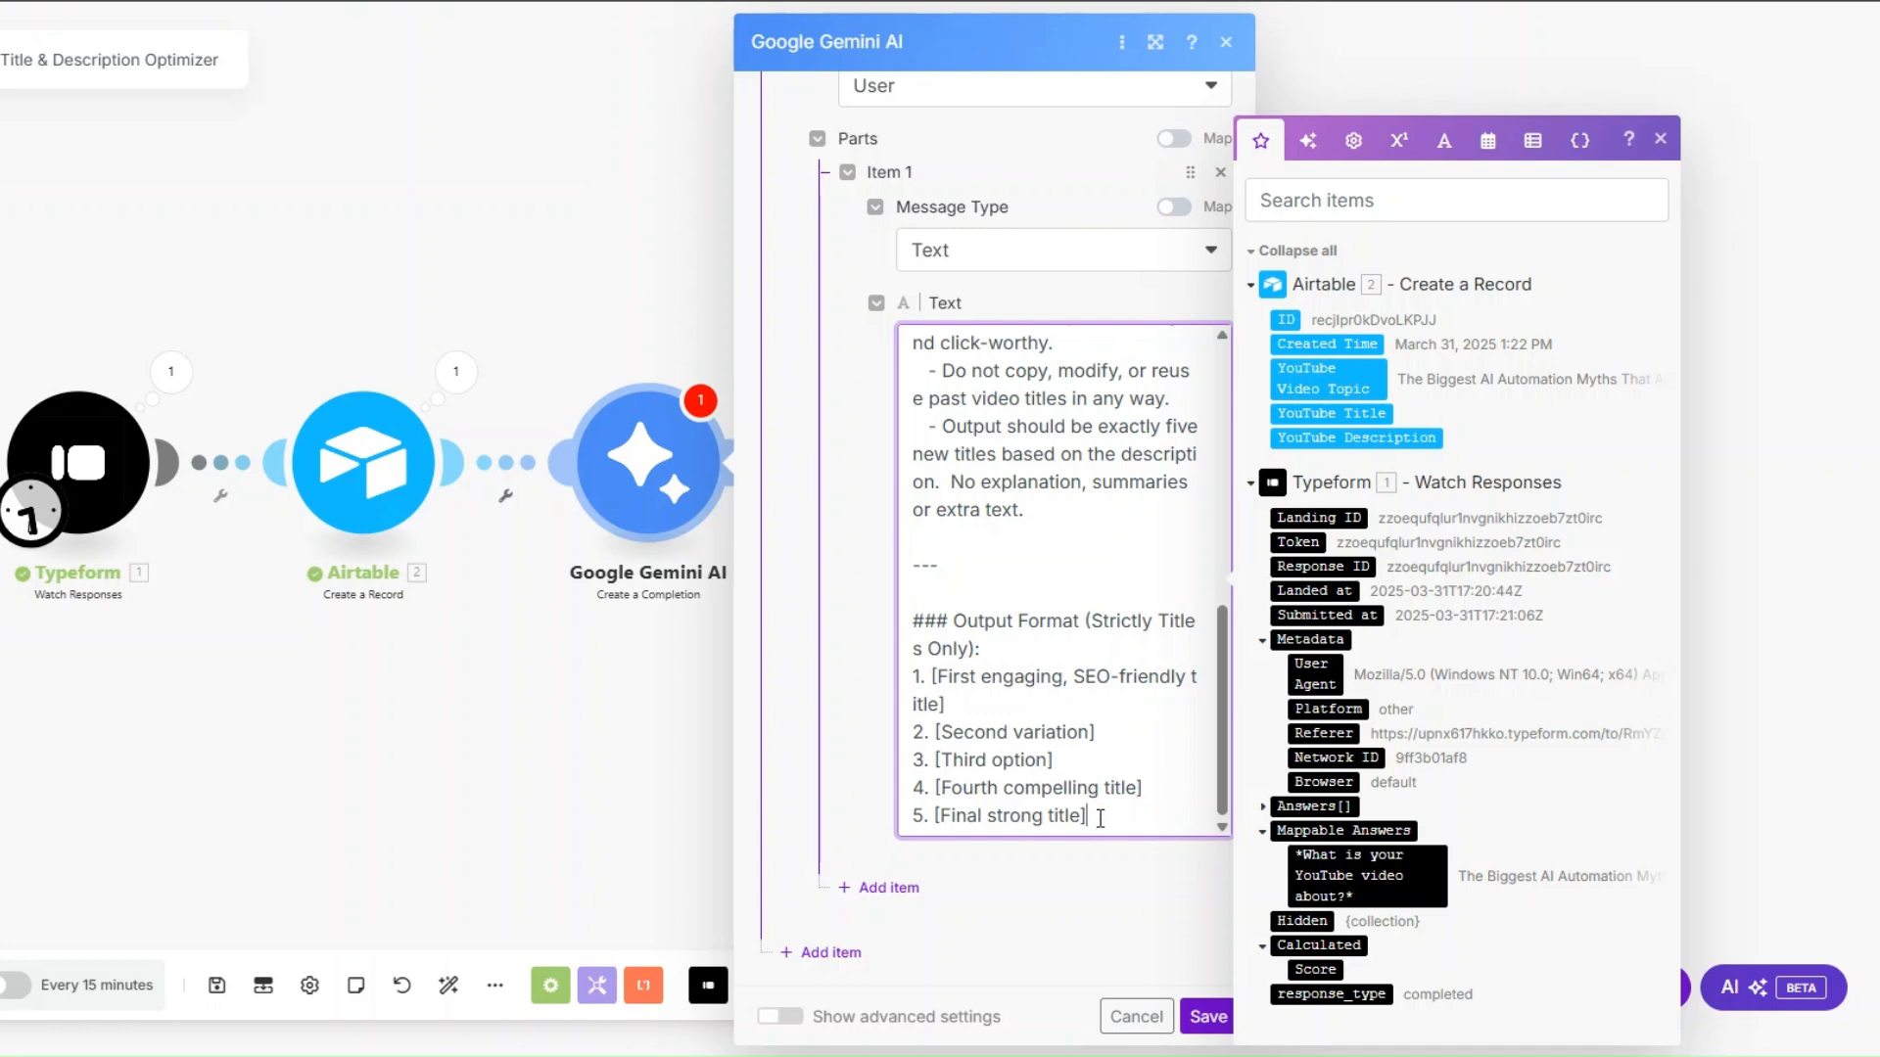
{"action": "left_click", "coordinate": [1207, 1014]}
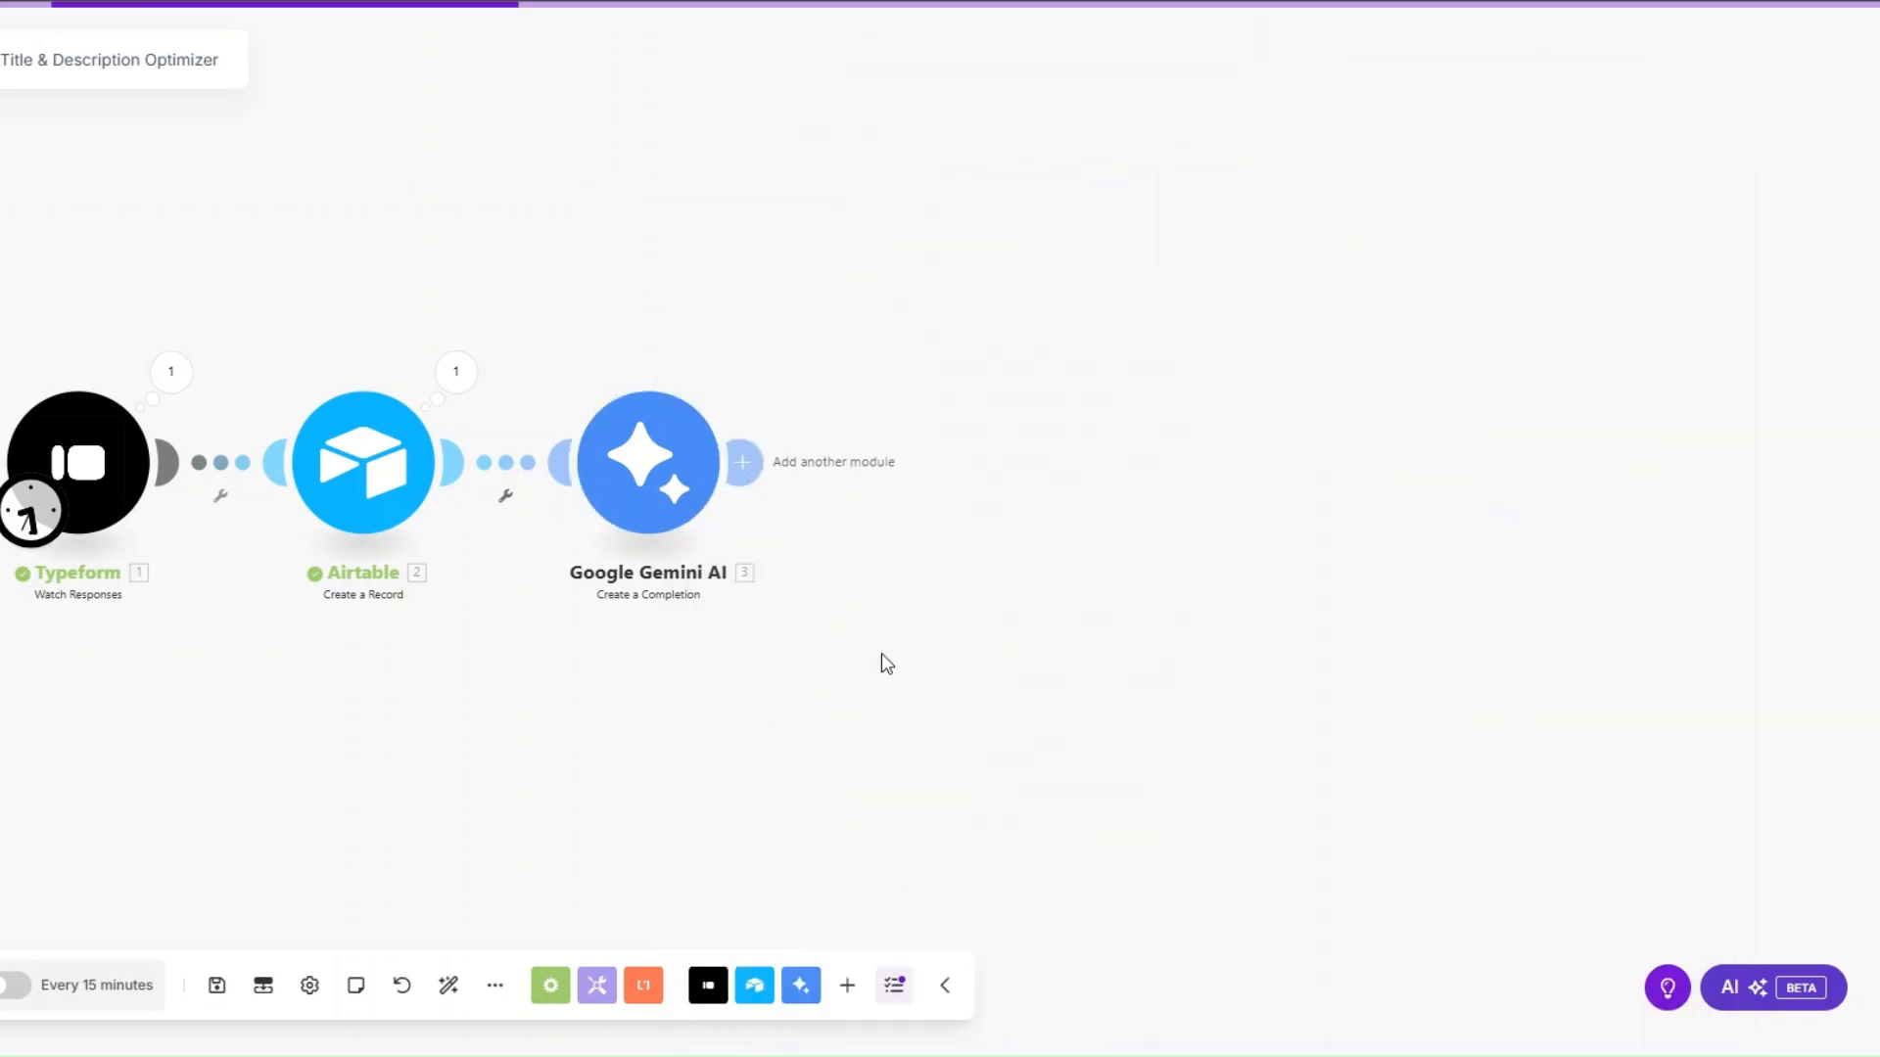
Step: Rename the Google Gemini AI module as Video Title Generator
{"action": "right_click", "coordinate": [661, 476]}
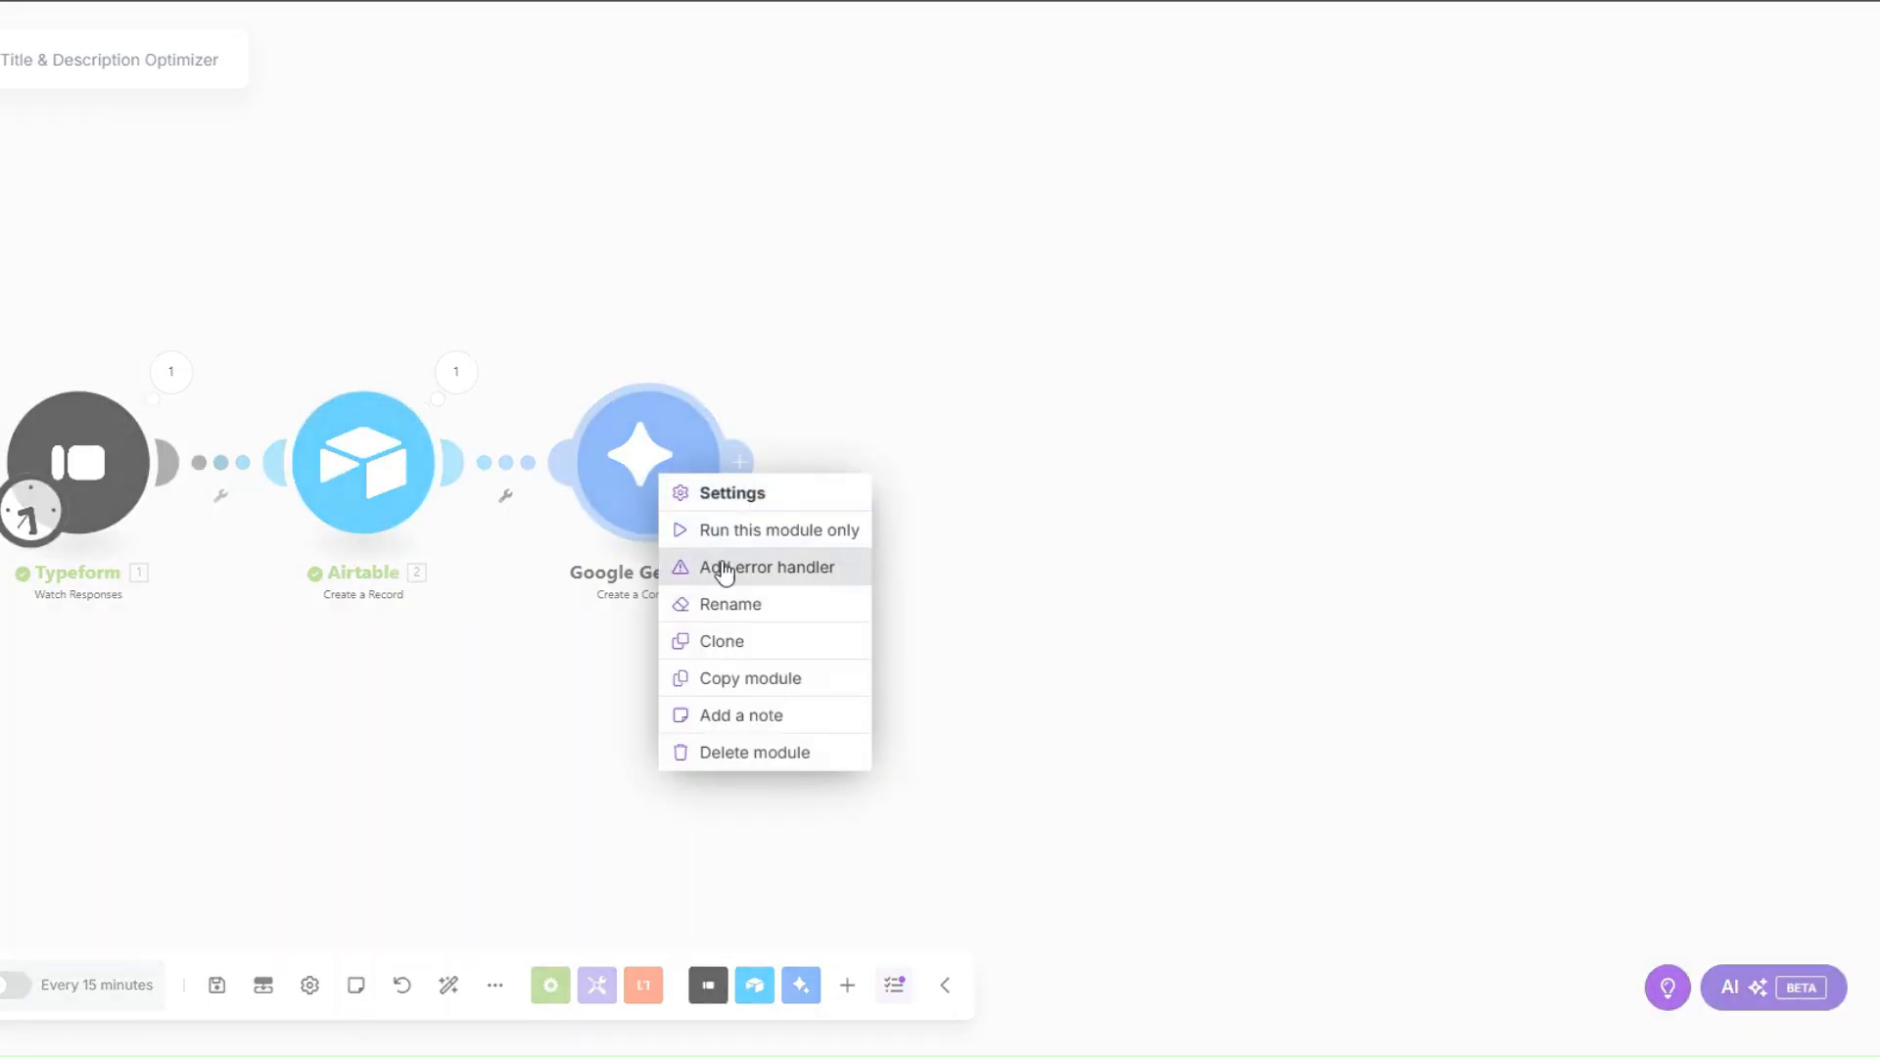
{"action": "left_click", "coordinate": [722, 605]}
{"action": "type", "text": "Vi"}
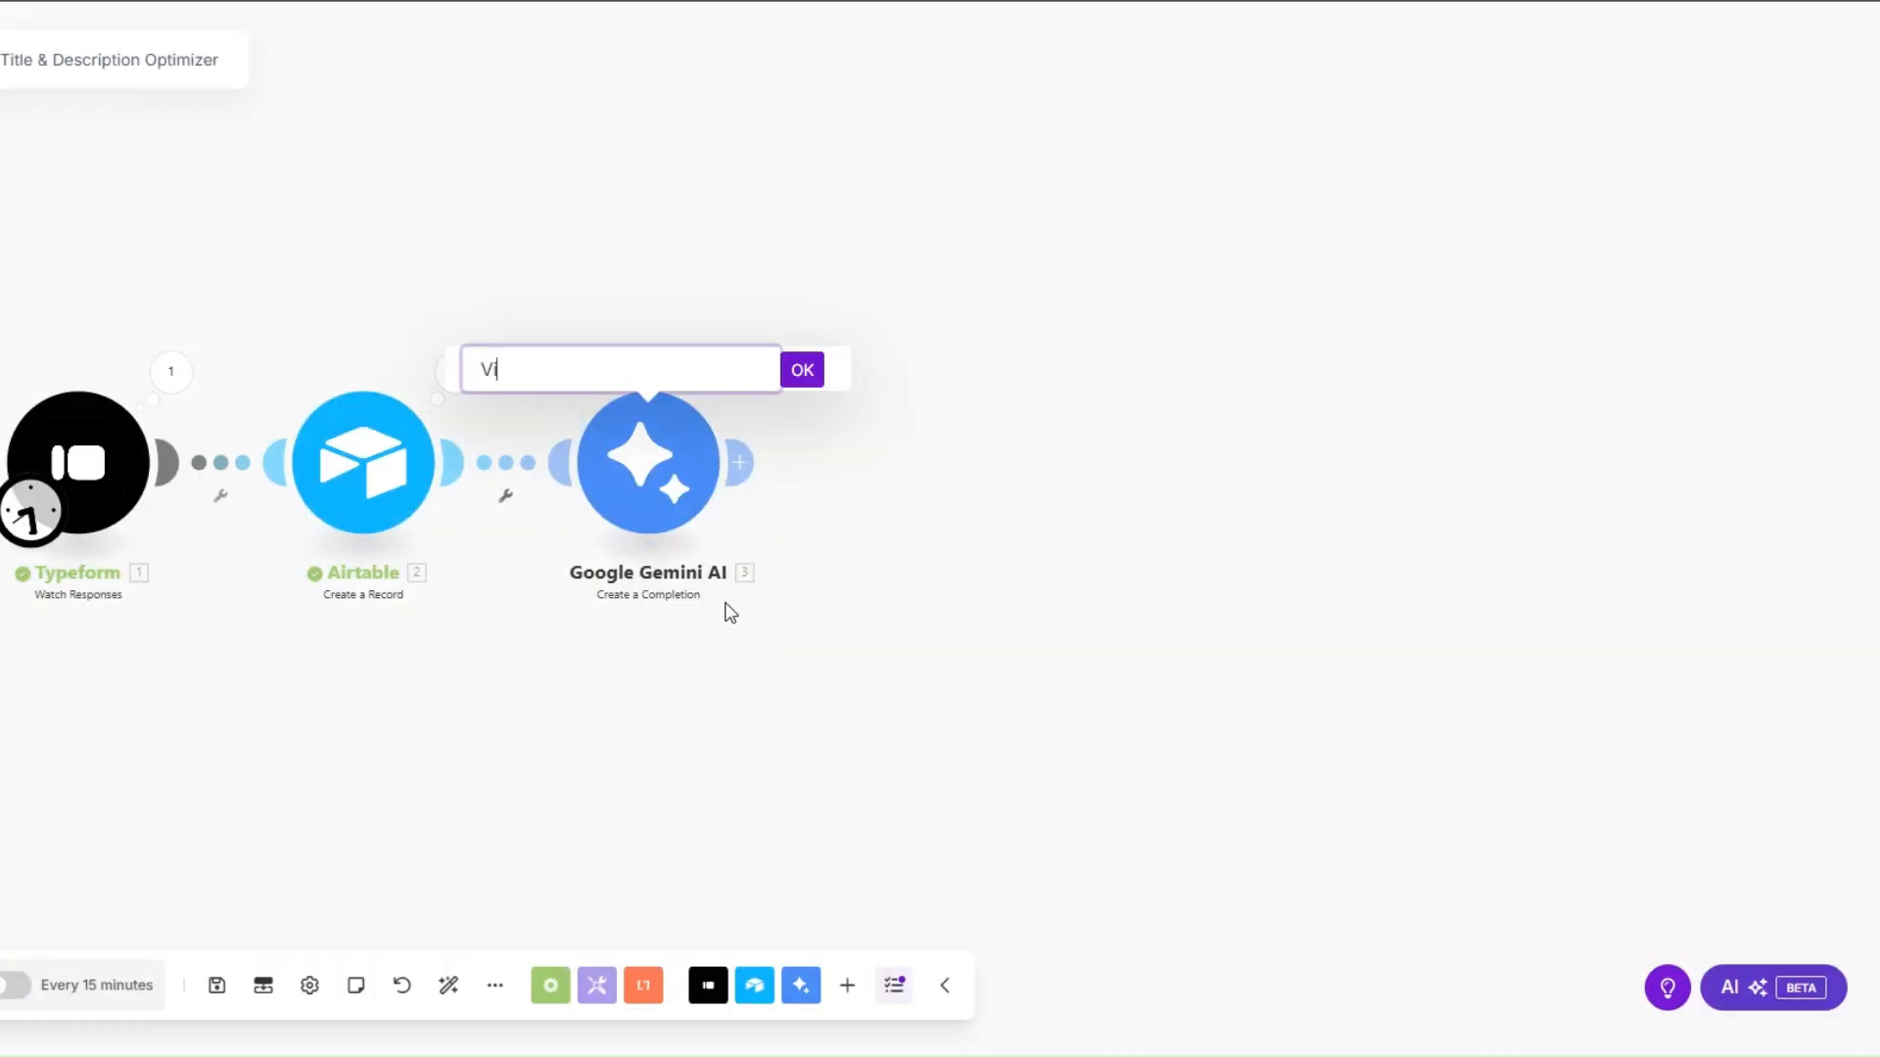
{"action": "type", "text": "deo Title Generator"}
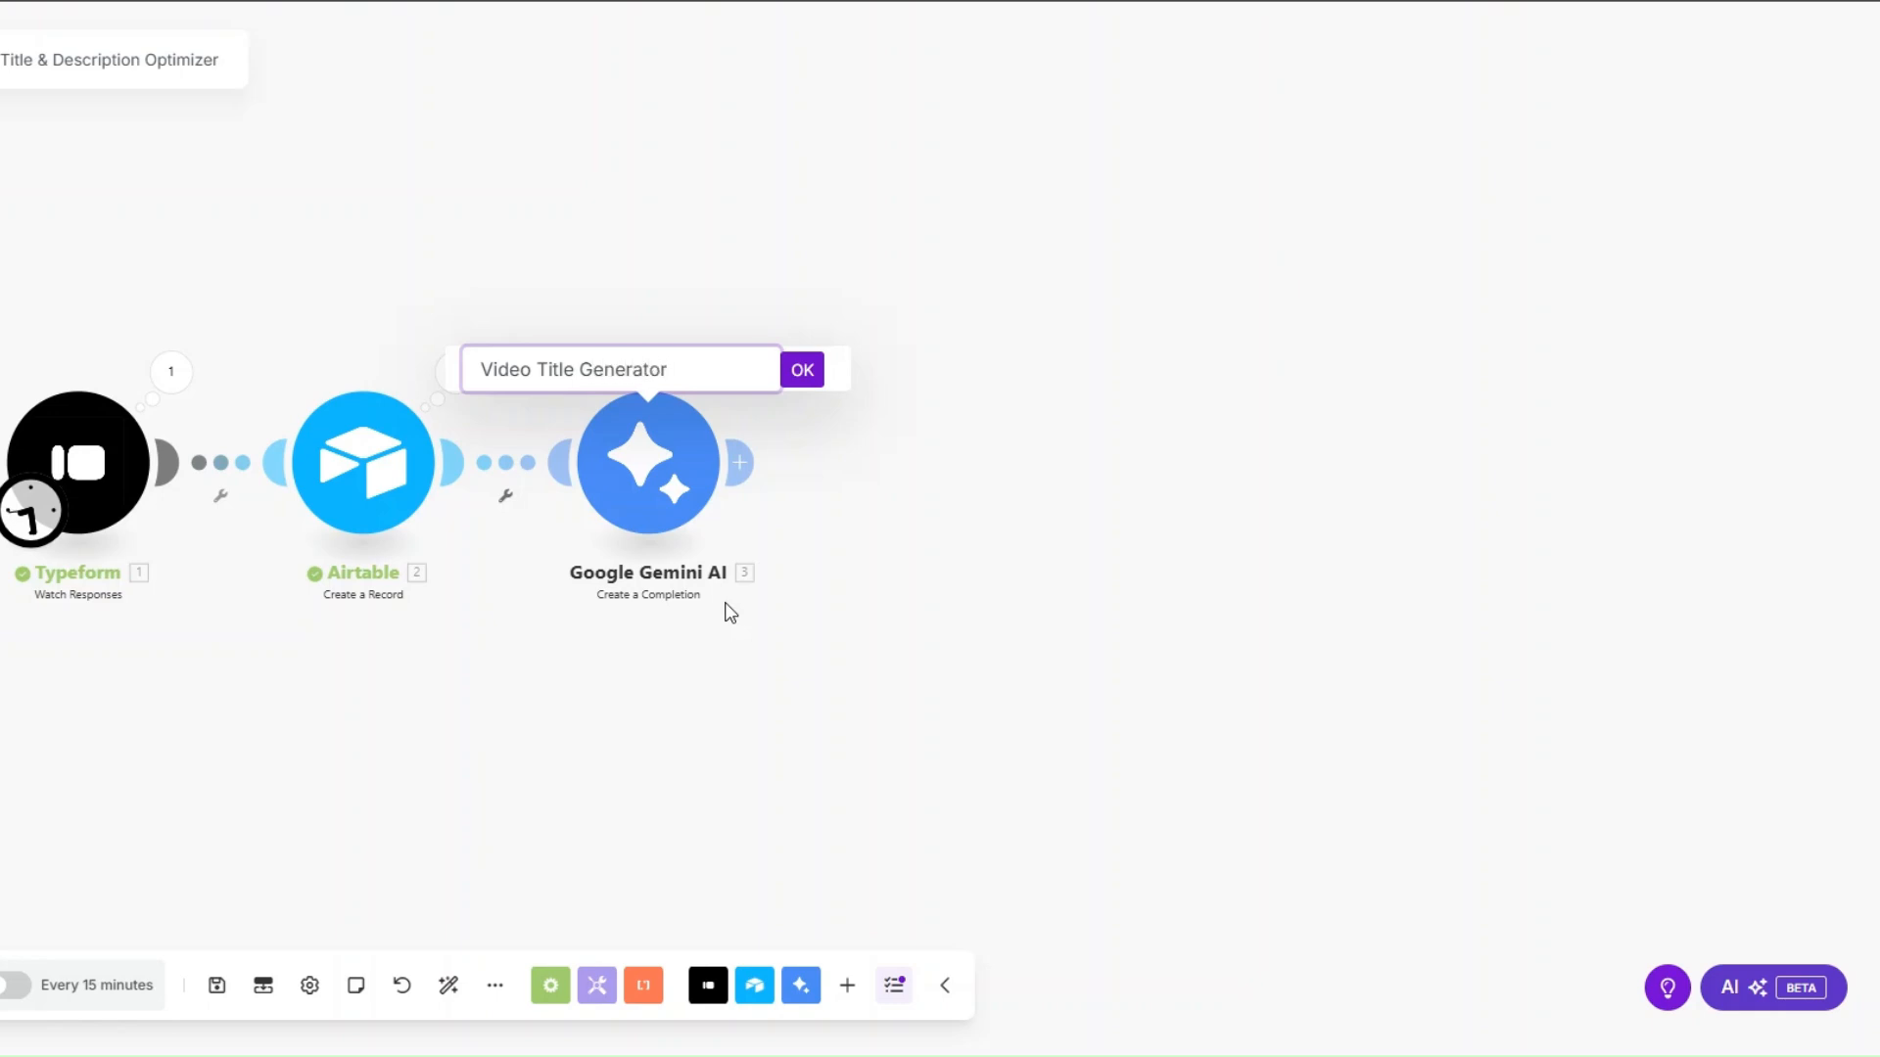
{"action": "left_click", "coordinate": [805, 372]}
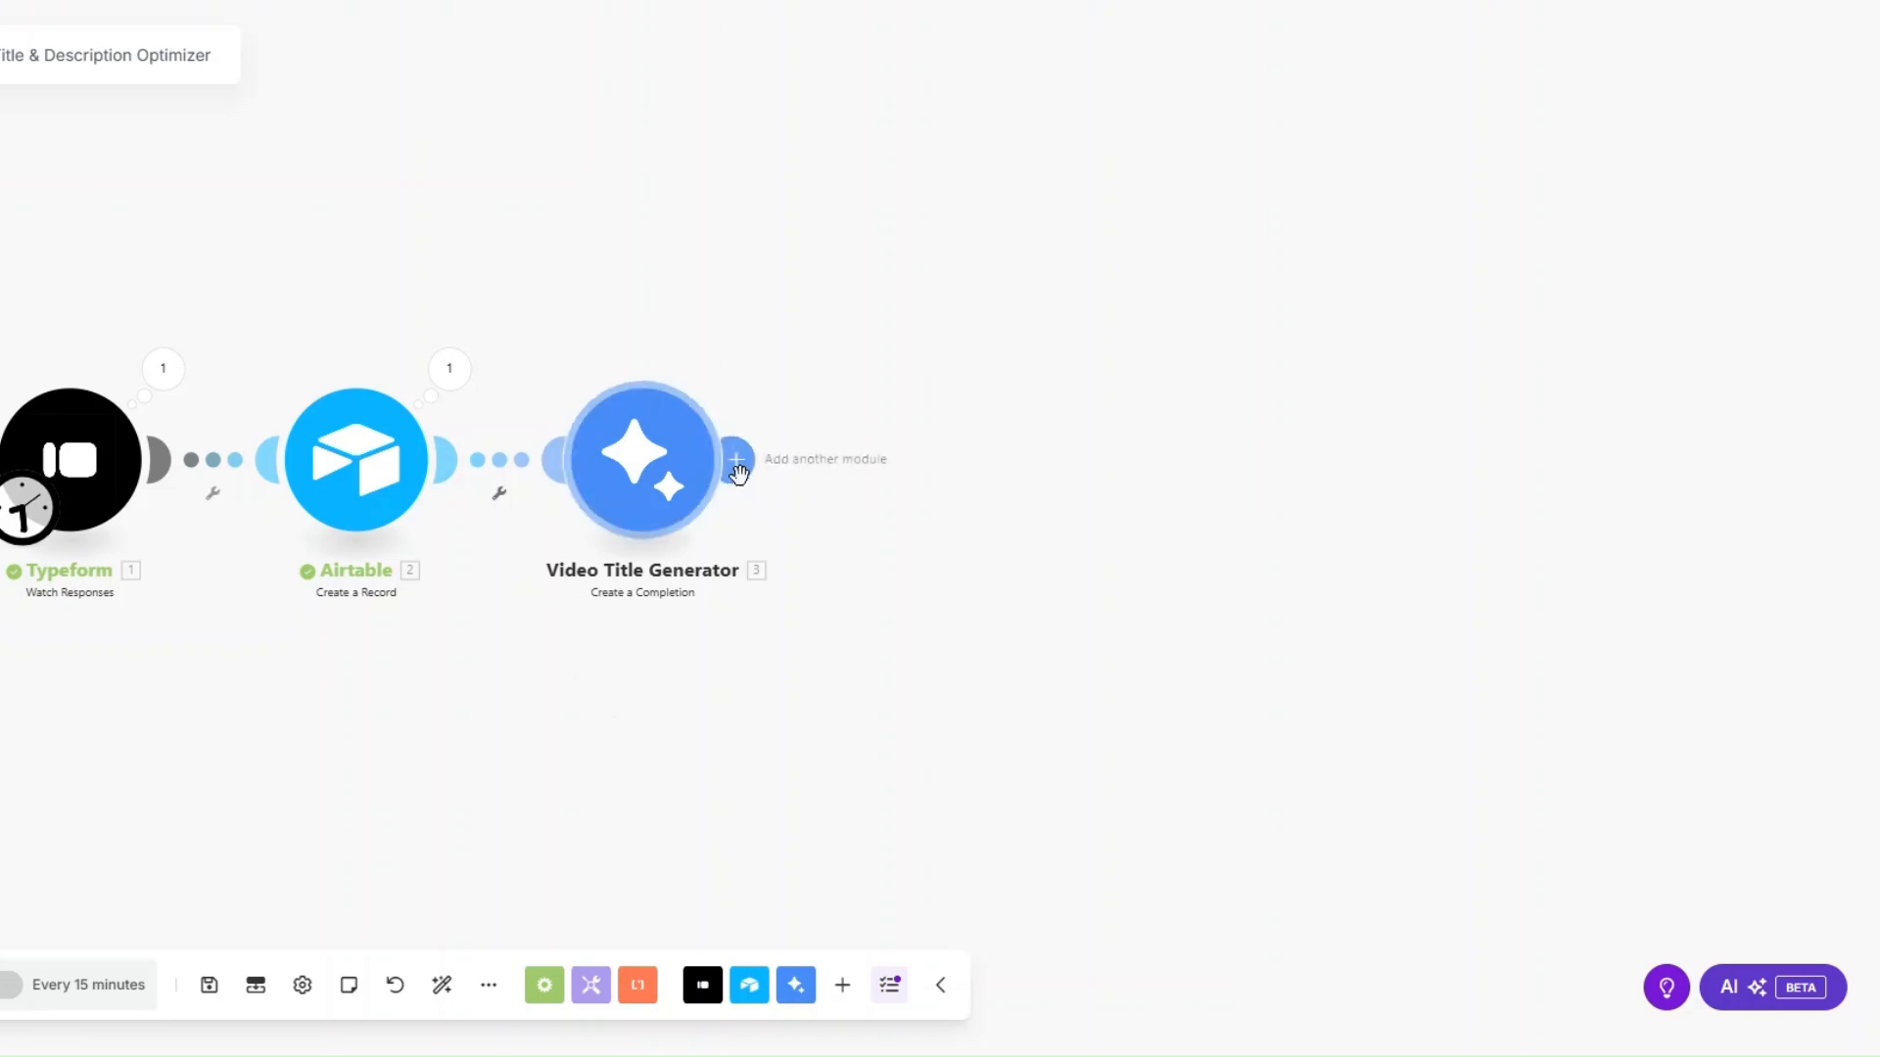
Step: Set the Typeform trigger's starting point manually to the response submitted on 03/31/2025, and run the scenario once
{"action": "left_click_drag", "start_coordinate": [357, 709], "coordinate": [382, 734]}
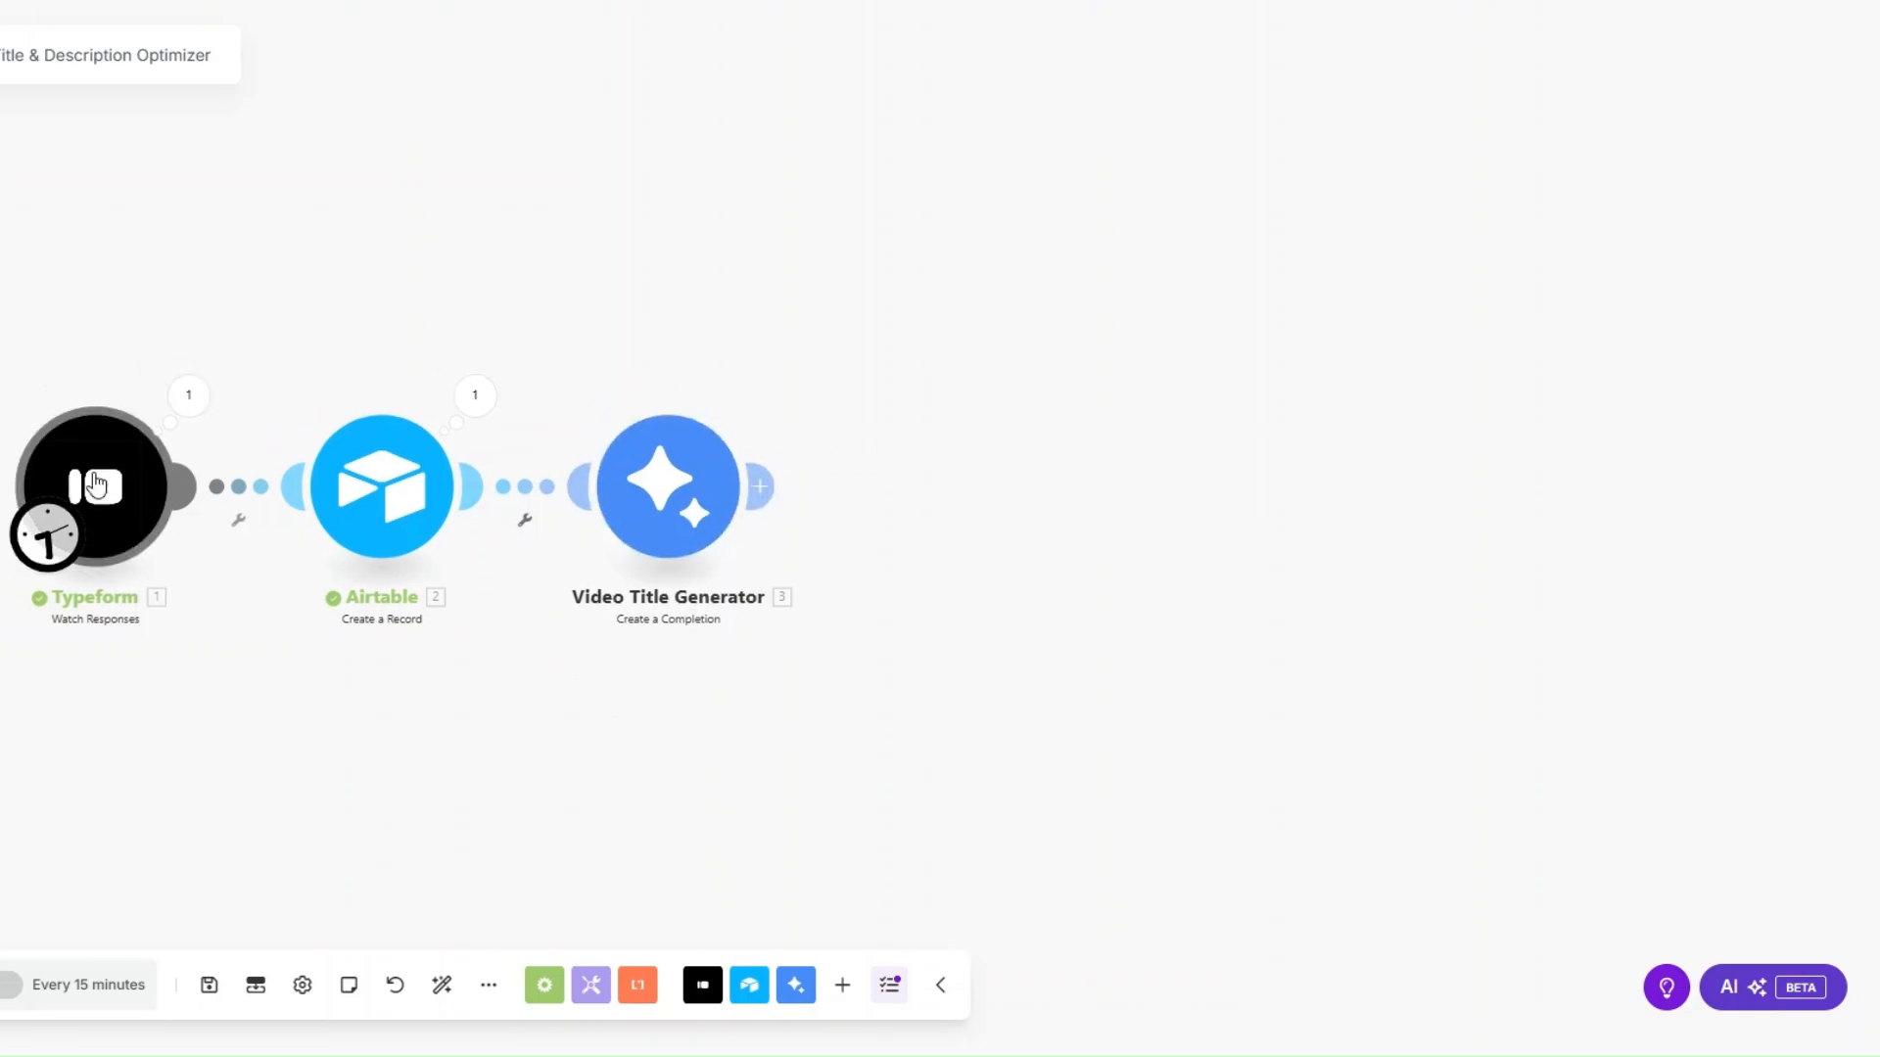
{"action": "right_click", "coordinate": [96, 483]}
{"action": "left_click", "coordinate": [168, 571]}
{"action": "left_click", "coordinate": [253, 544]}
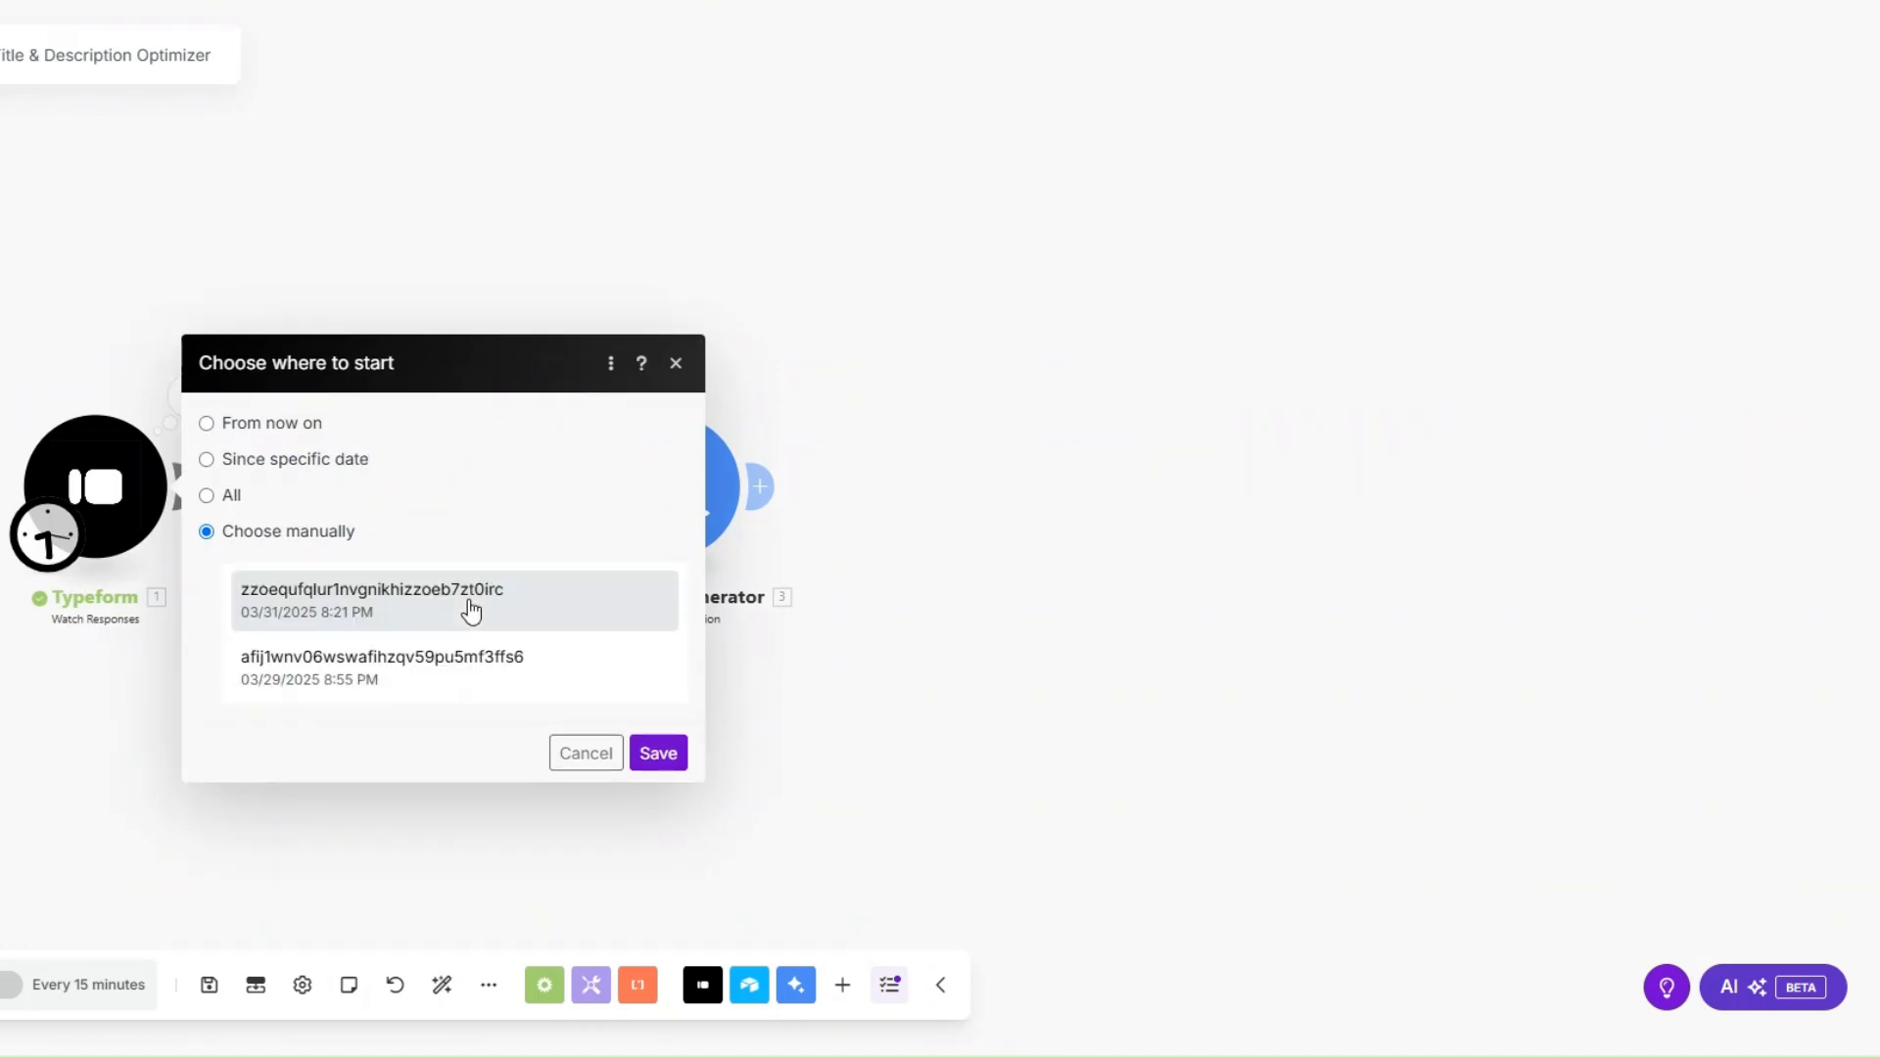
{"action": "left_click", "coordinate": [654, 685]}
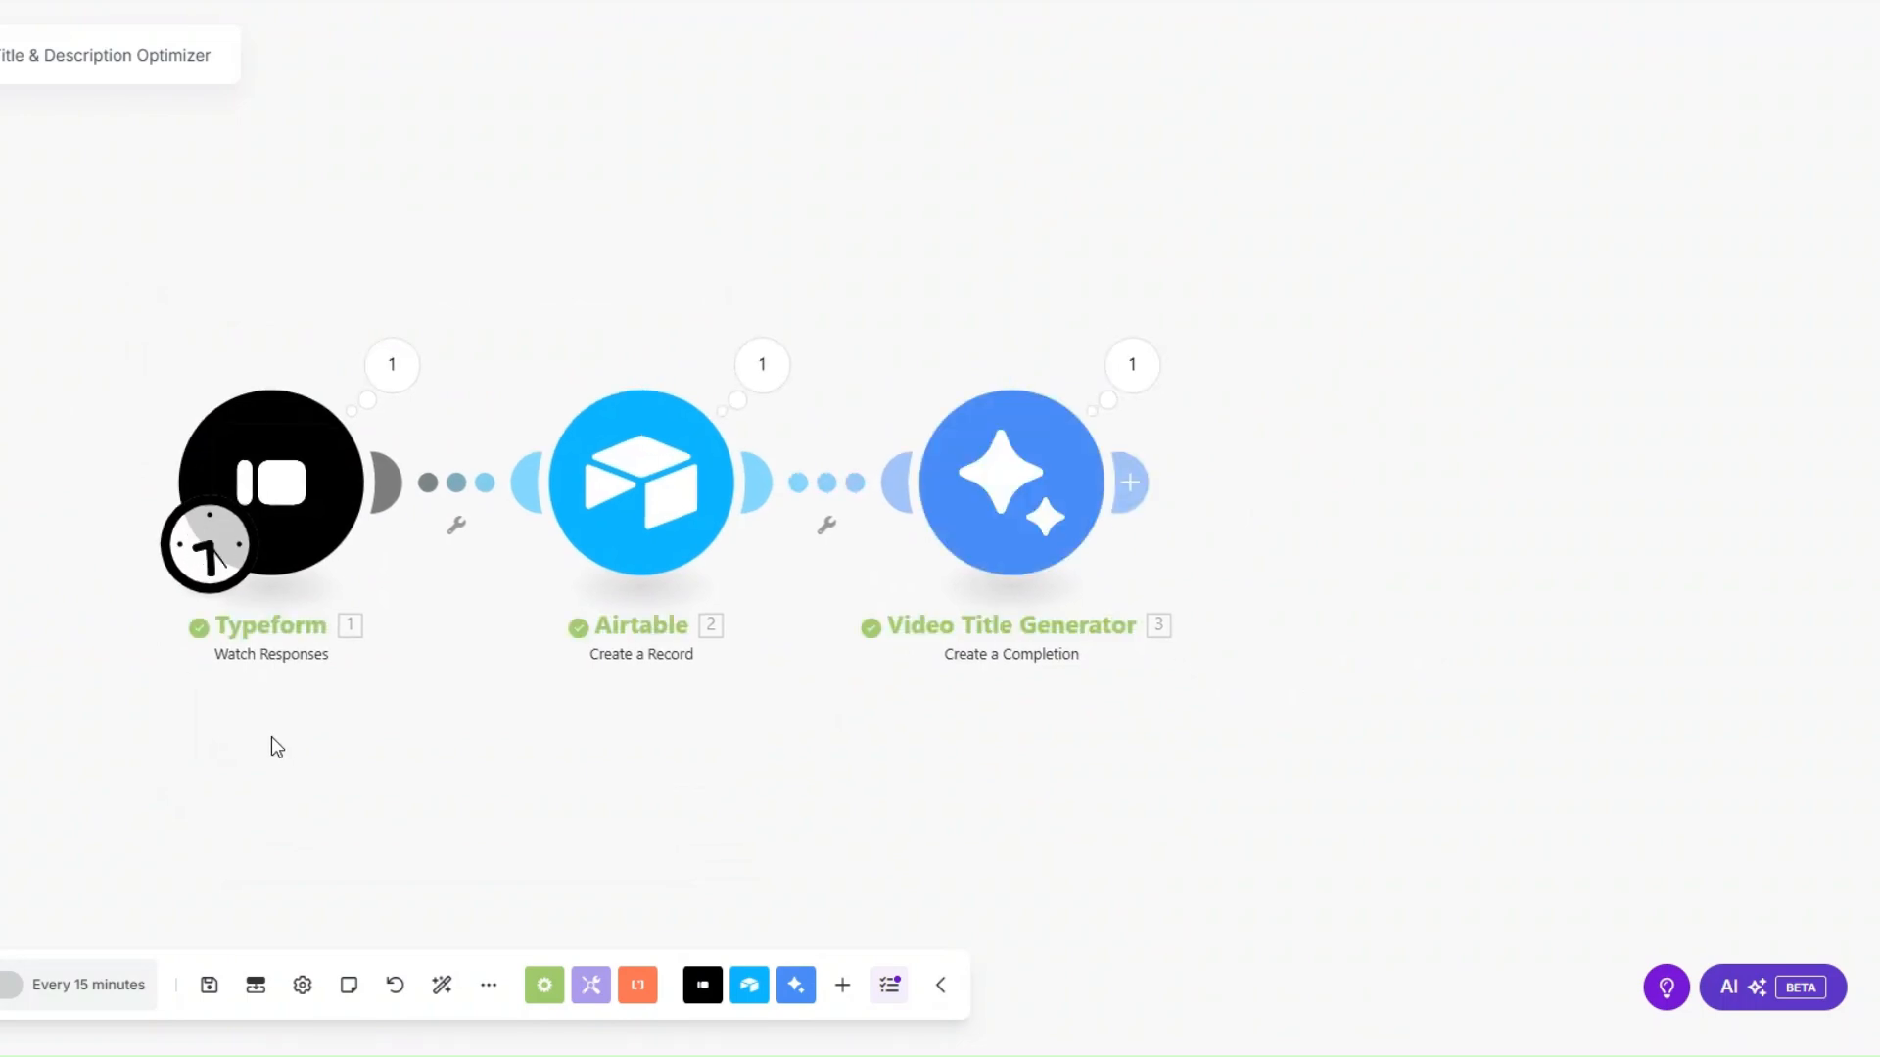
Step: Examine the generated video titles in the Video Title Generator module's output
{"action": "left_click", "coordinate": [1050, 392]}
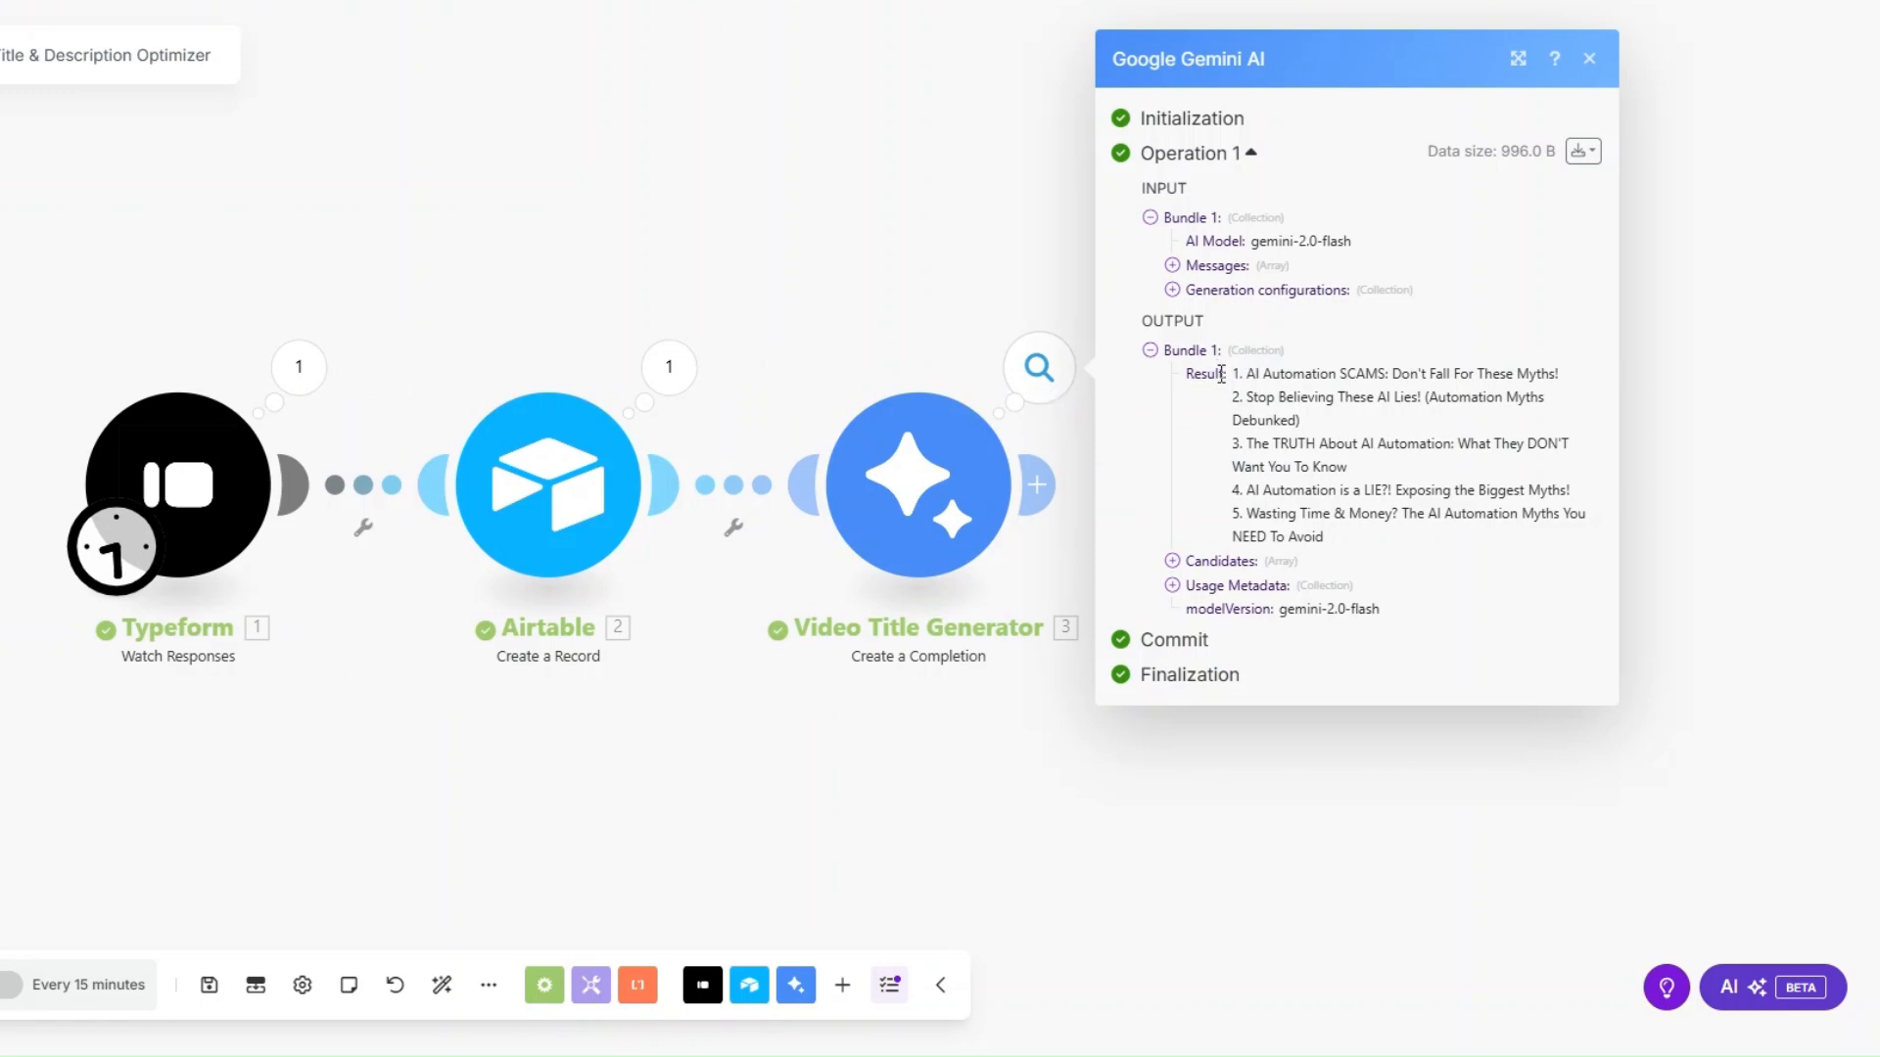
{"action": "left_click_drag", "start_coordinate": [1233, 373], "coordinate": [1377, 537]}
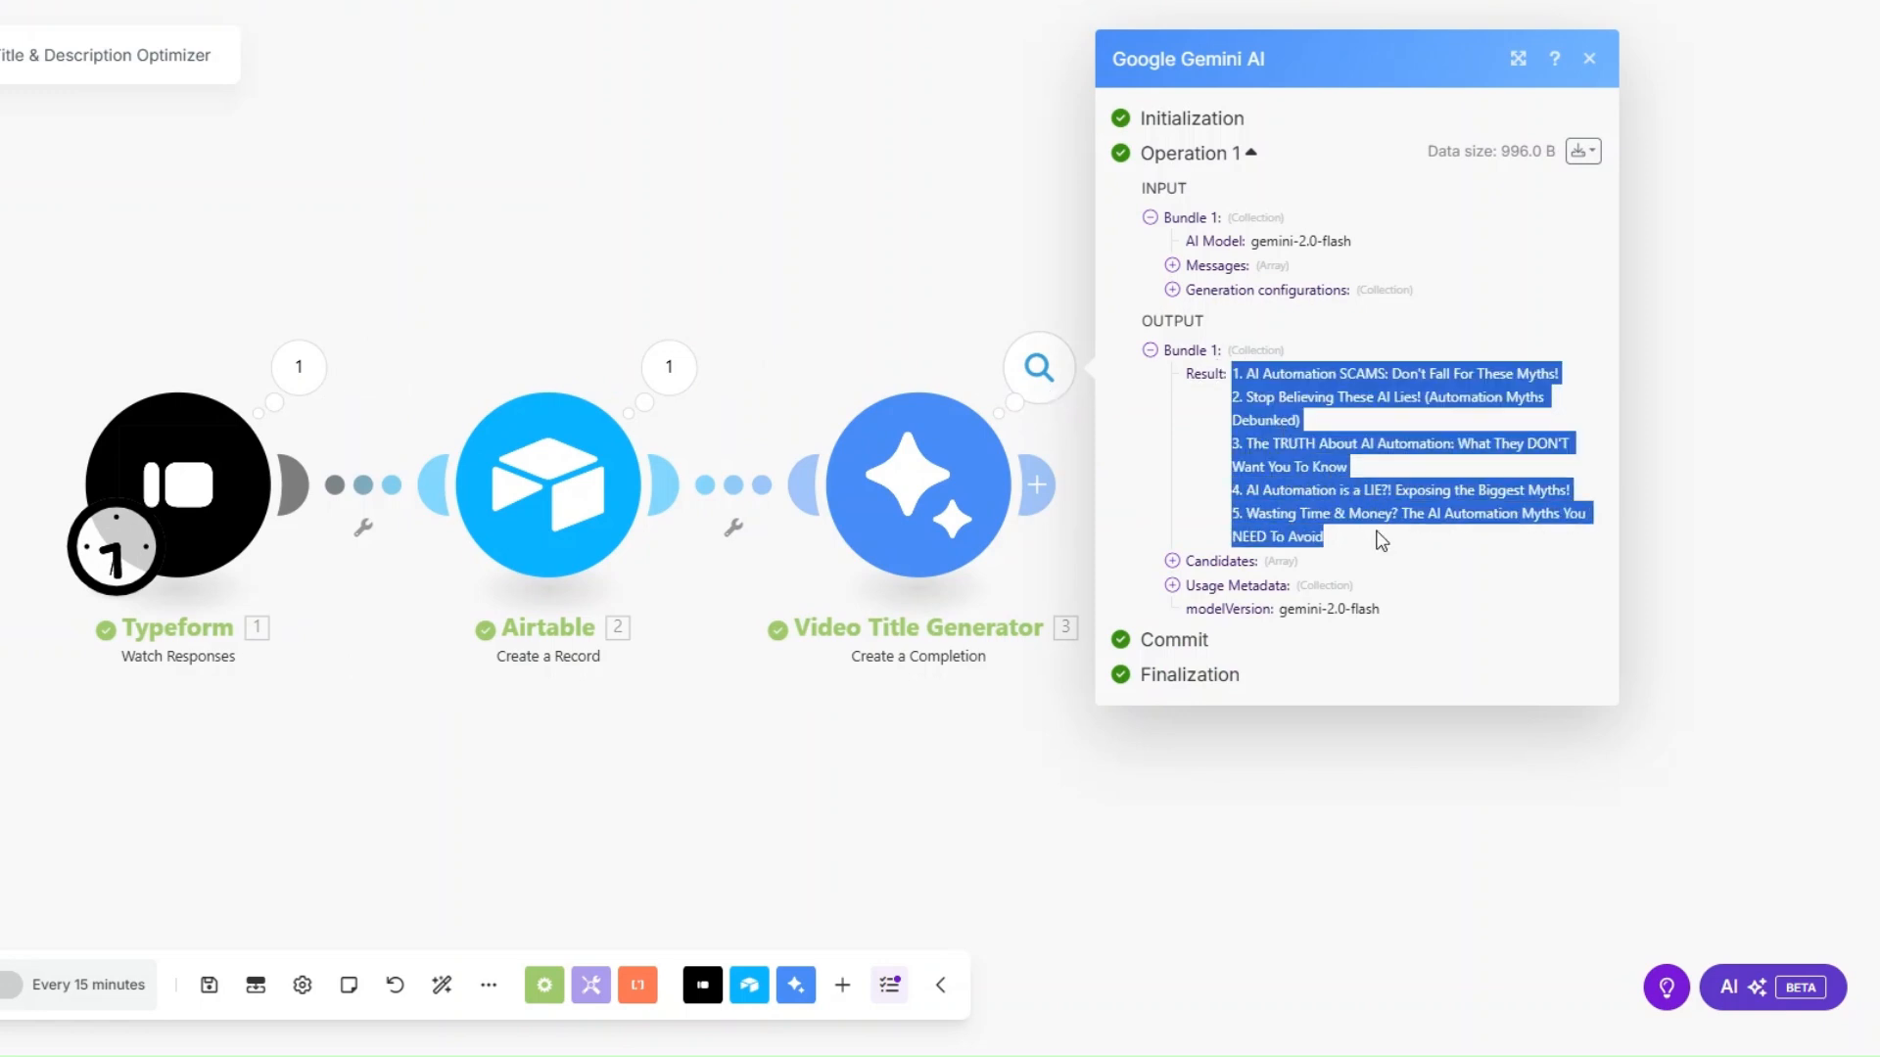
Step: Compare the video topic in the Typeform module's mappable answers with the titles in the Video Title Generator's output
{"action": "left_click", "coordinate": [1380, 541]}
{"action": "left_click", "coordinate": [299, 367]}
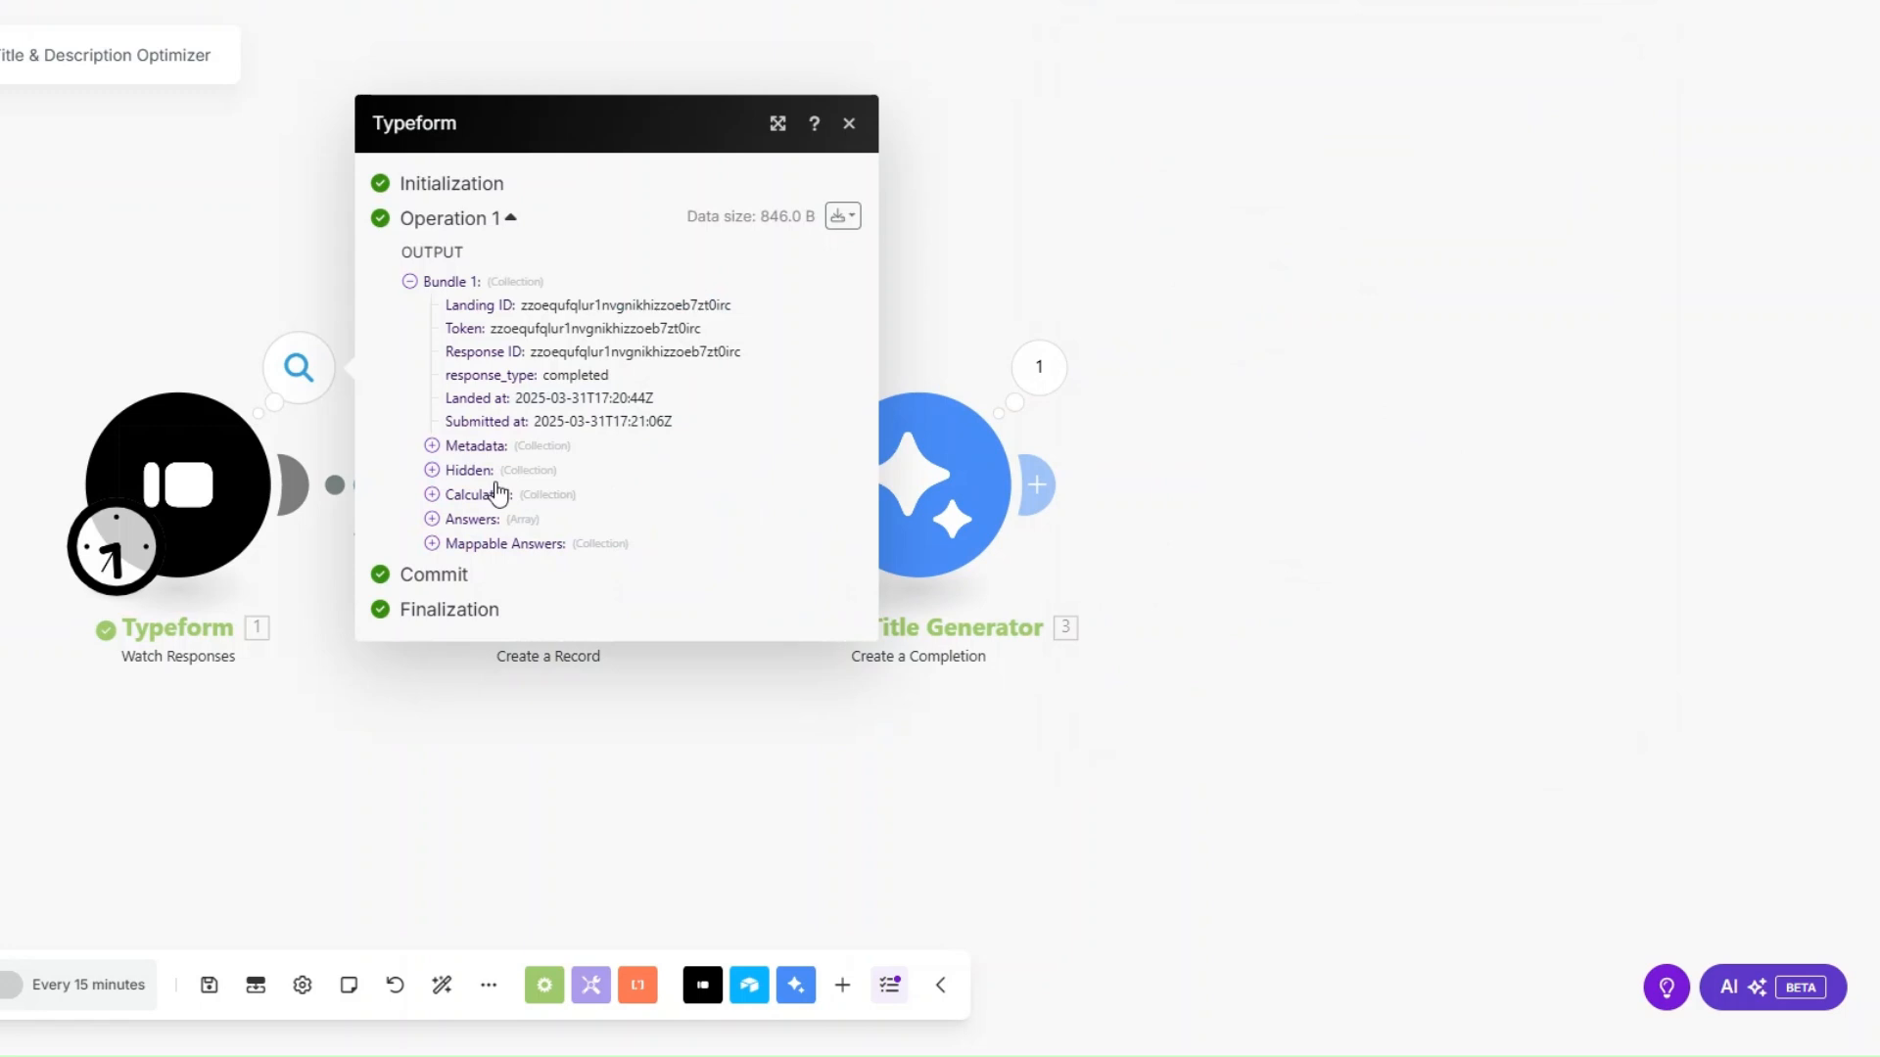
{"action": "left_click", "coordinate": [431, 545]}
{"action": "left_click_drag", "start_coordinate": [707, 532], "coordinate": [848, 614]}
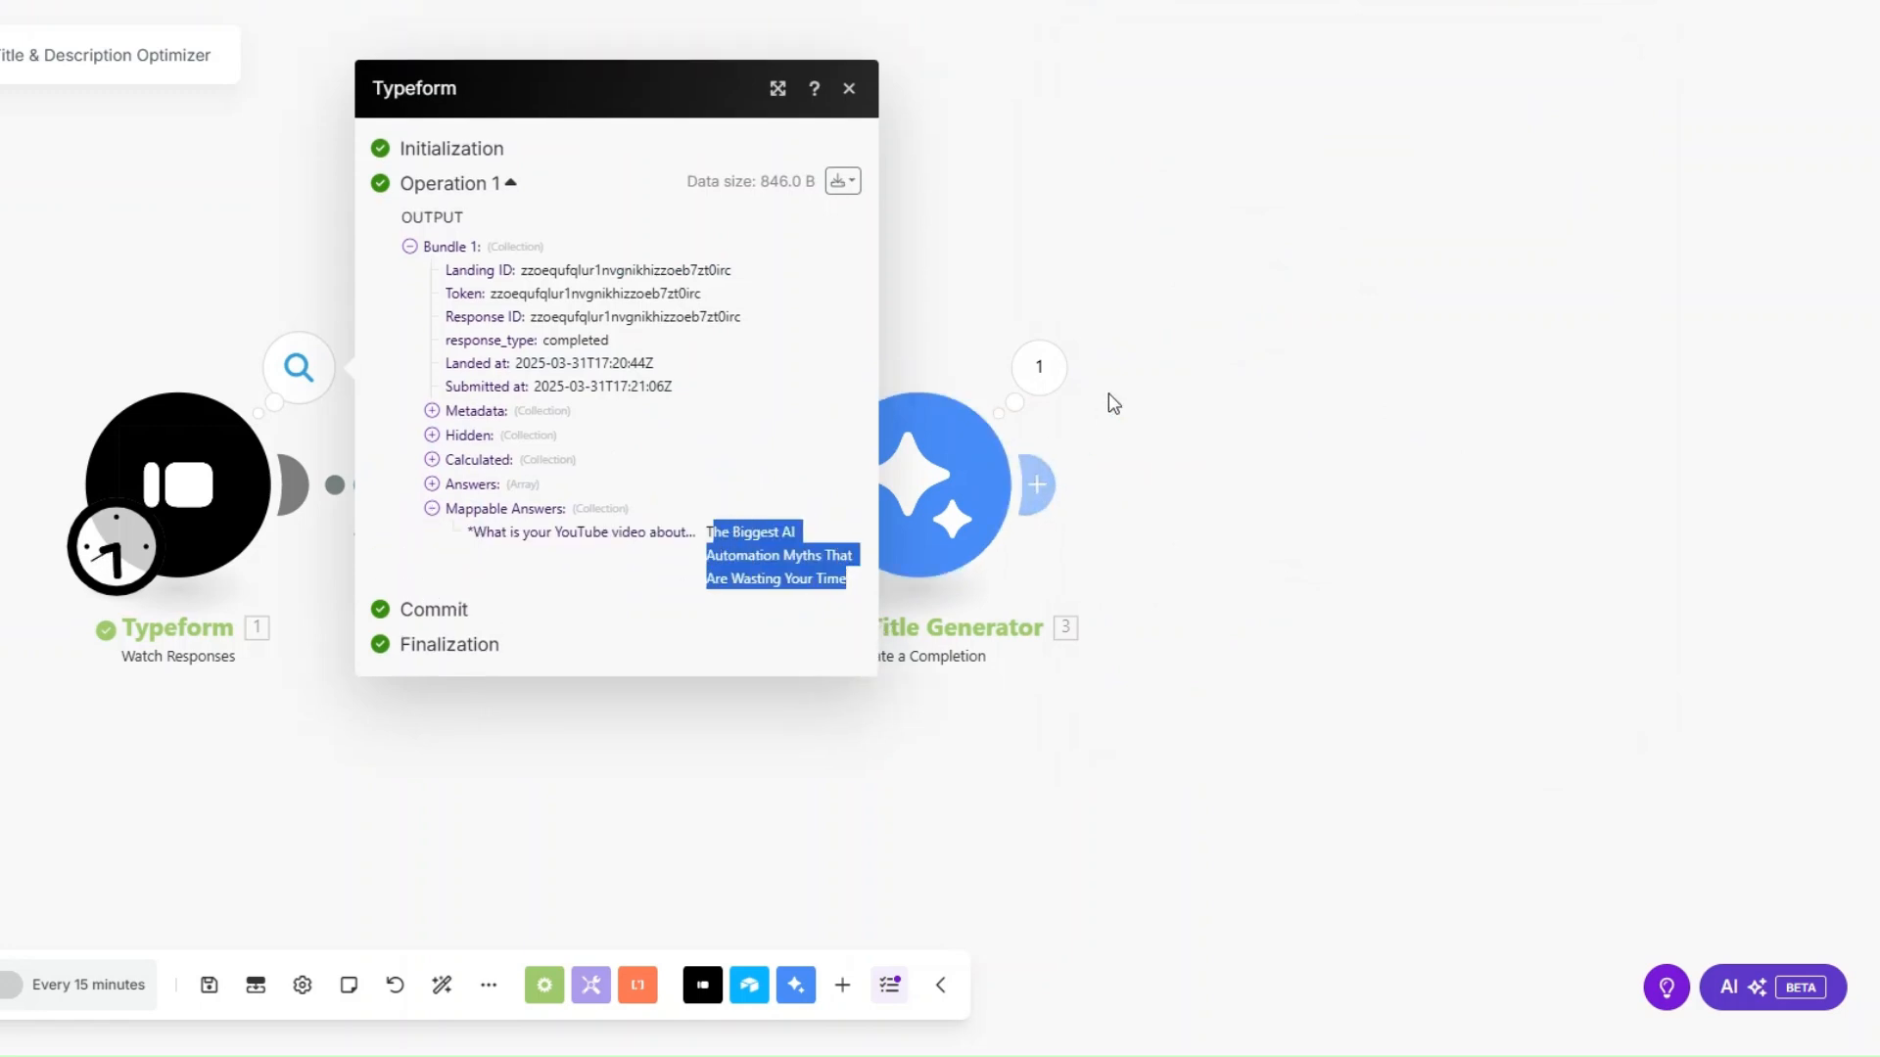
{"action": "left_click", "coordinate": [1041, 377]}
{"action": "left_click_drag", "start_coordinate": [1233, 375], "coordinate": [1388, 544]}
{"action": "left_click", "coordinate": [1375, 544]}
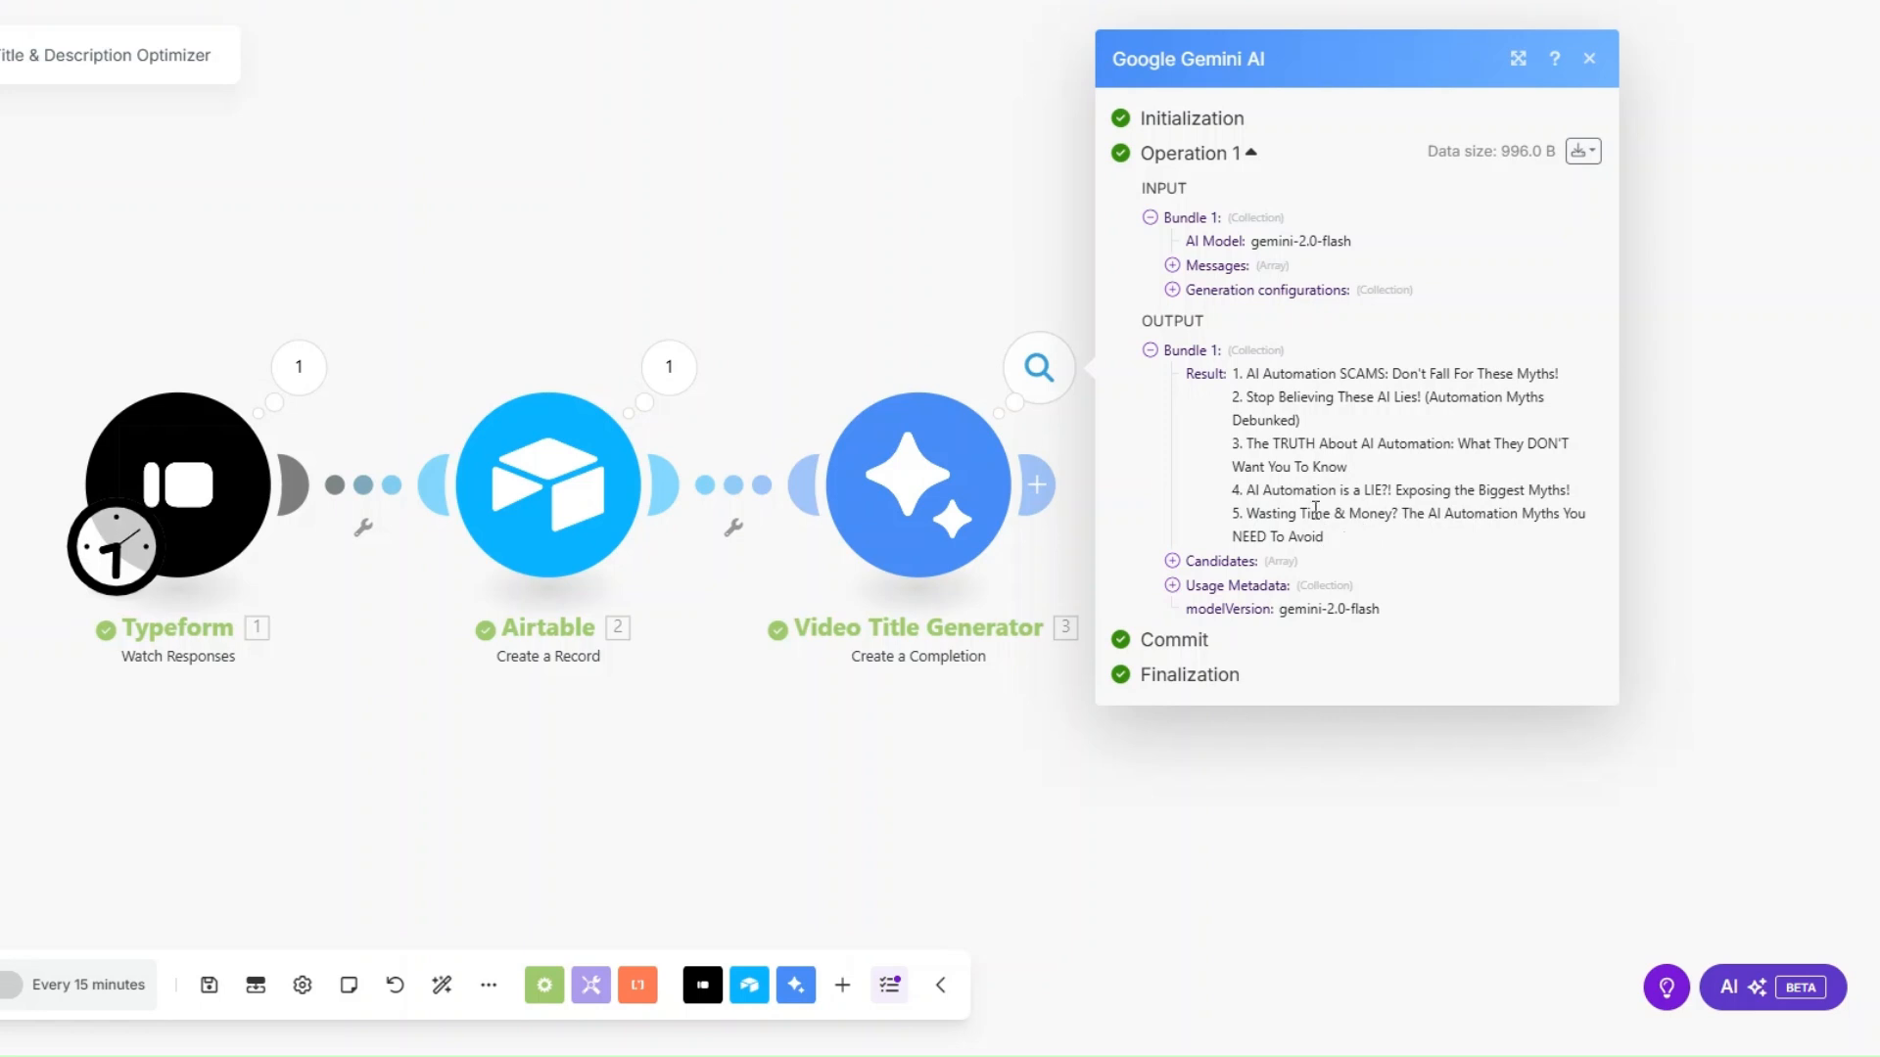
{"action": "left_click_drag", "start_coordinate": [1239, 373], "coordinate": [1344, 545]}
{"action": "left_click", "coordinate": [1351, 538]}
{"action": "scroll", "coordinate": [963, 718], "scroll_direction": "down", "scroll_amount": 1}
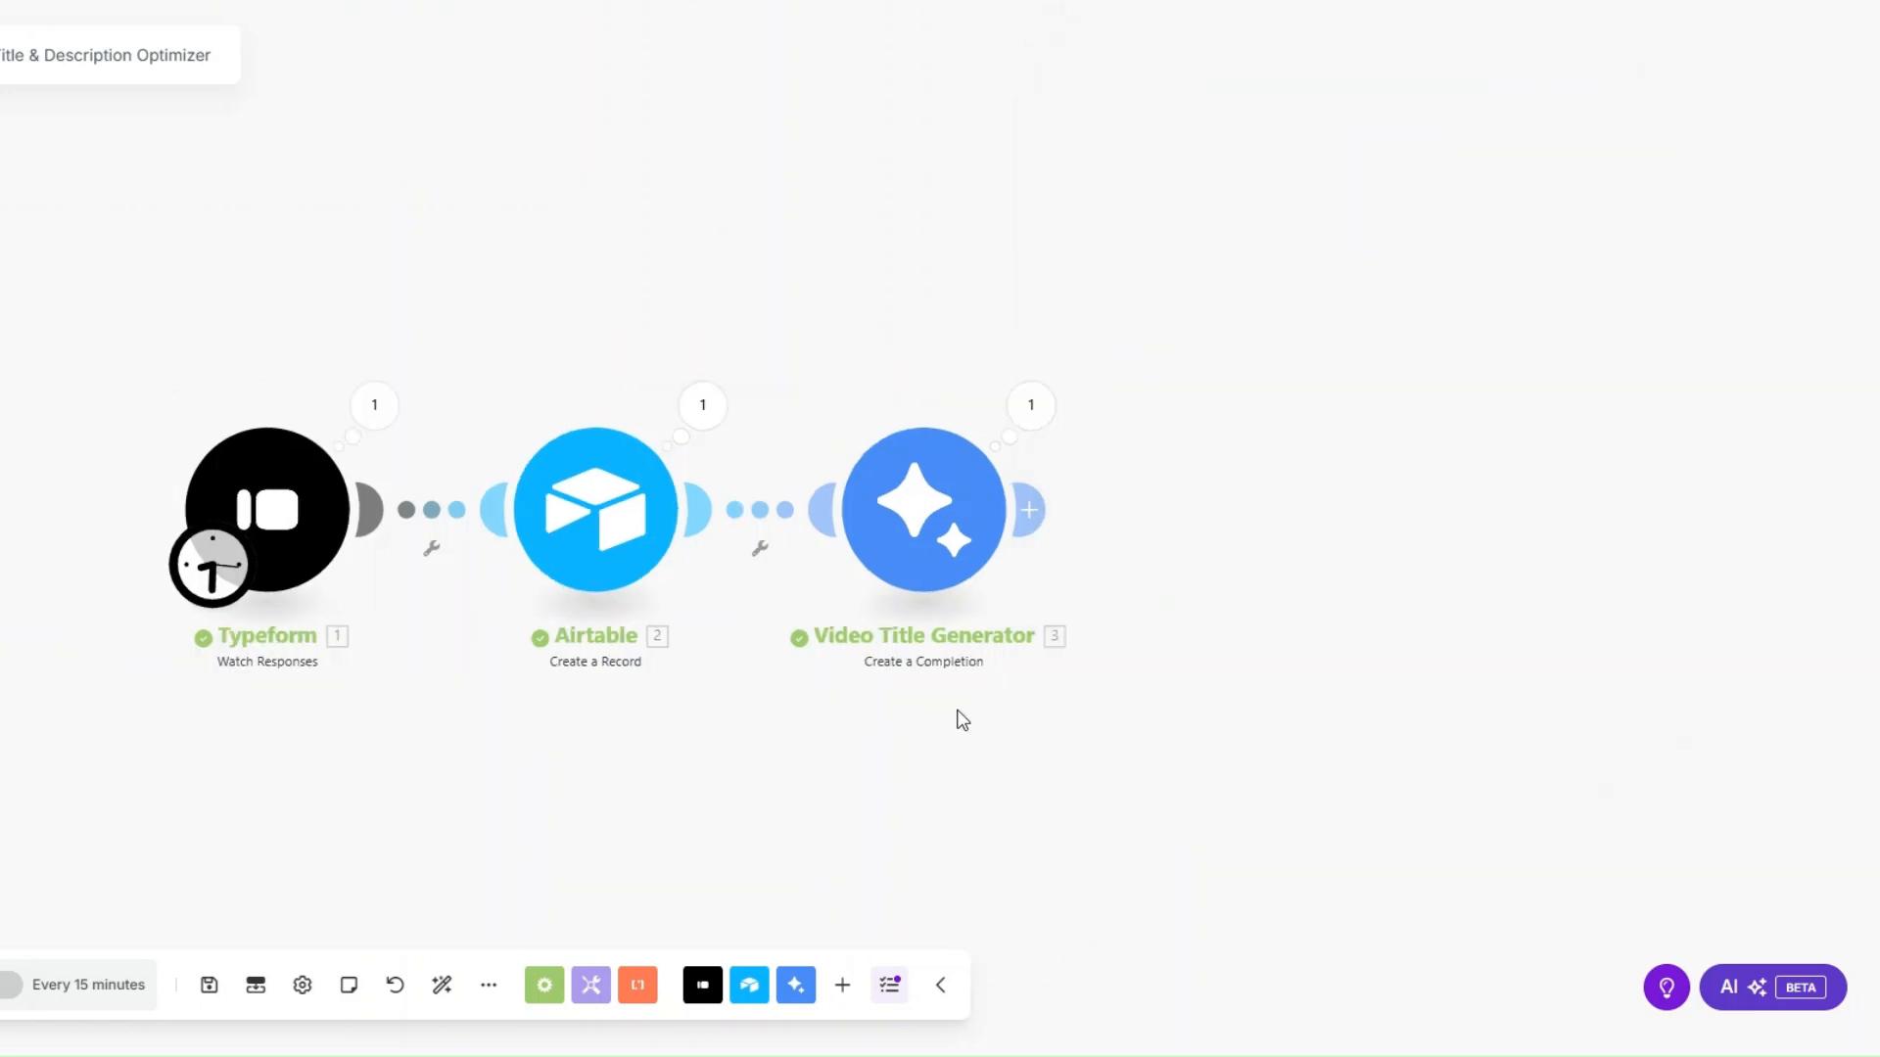
Step: Clone the Video Title Generator module and attach the copy after the original as the scenario's fourth module
{"action": "left_click_drag", "start_coordinate": [790, 742], "coordinate": [585, 724]}
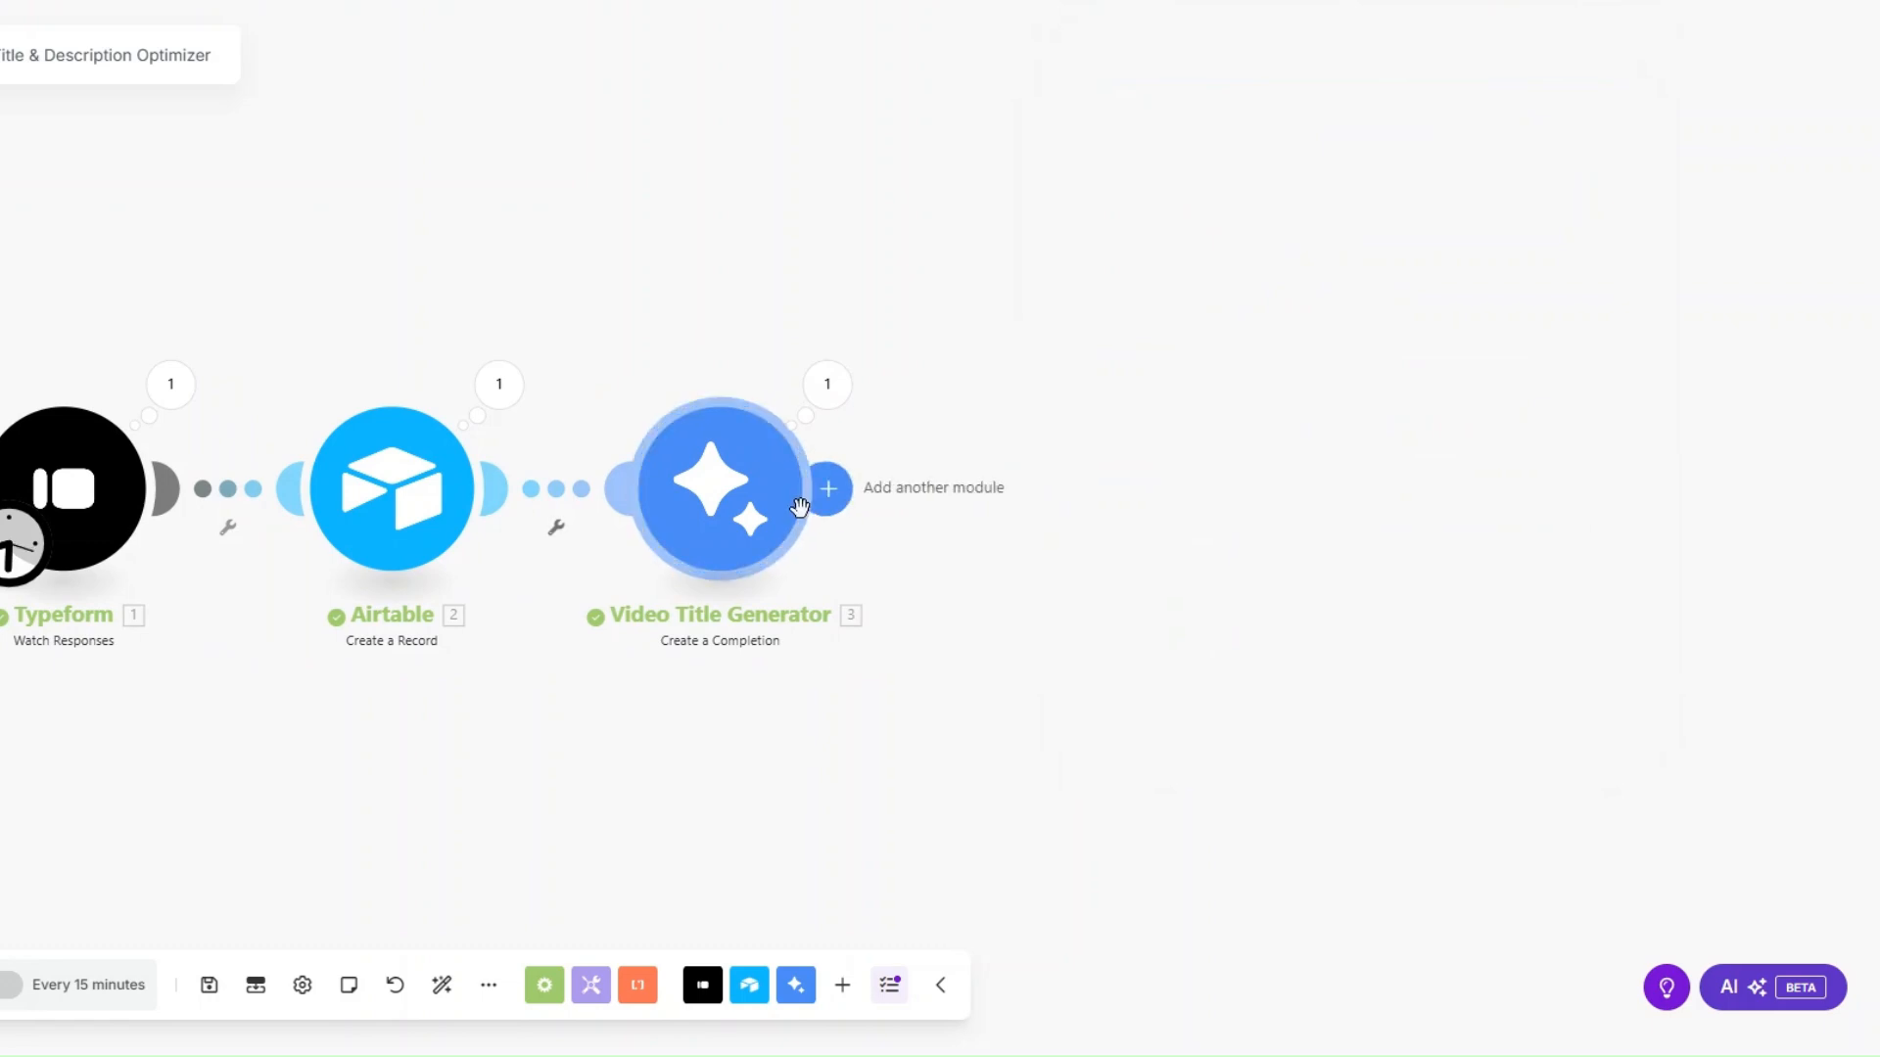
{"action": "right_click", "coordinate": [770, 509]}
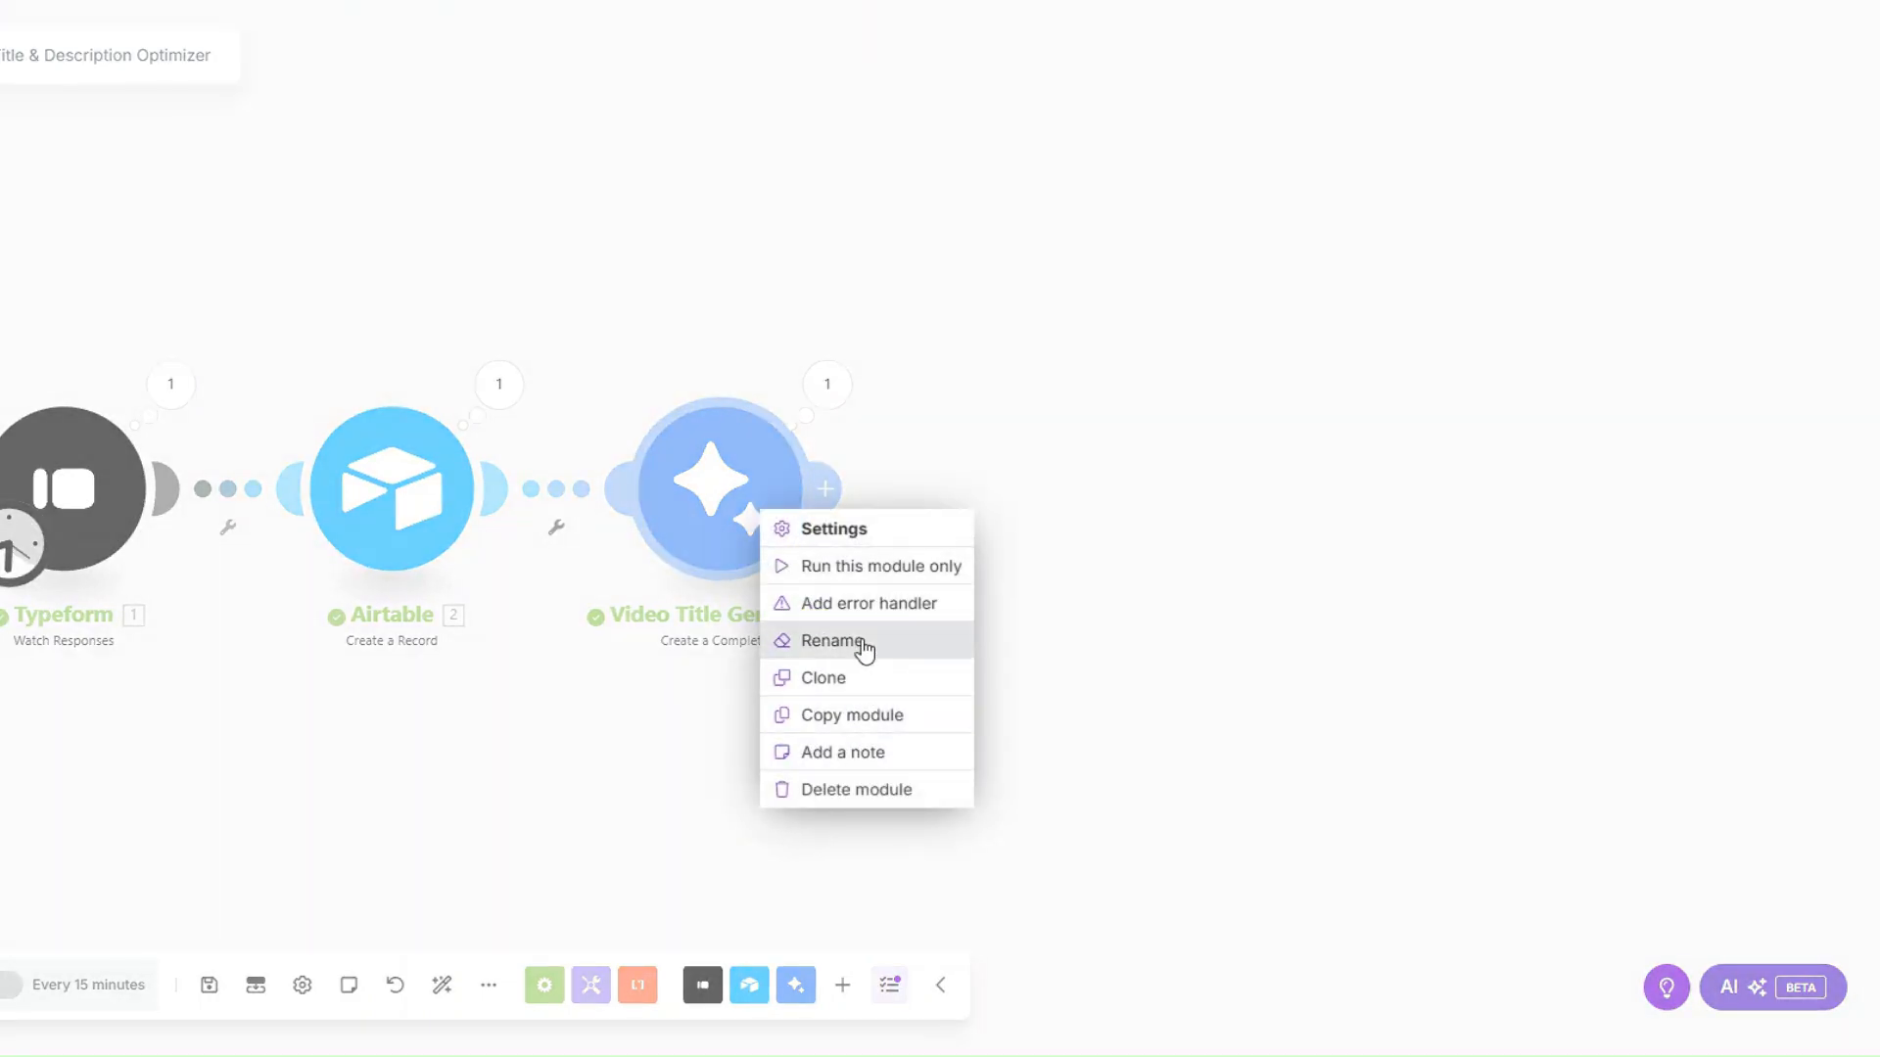
{"action": "left_click", "coordinate": [859, 680]}
{"action": "left_click", "coordinate": [1026, 489]}
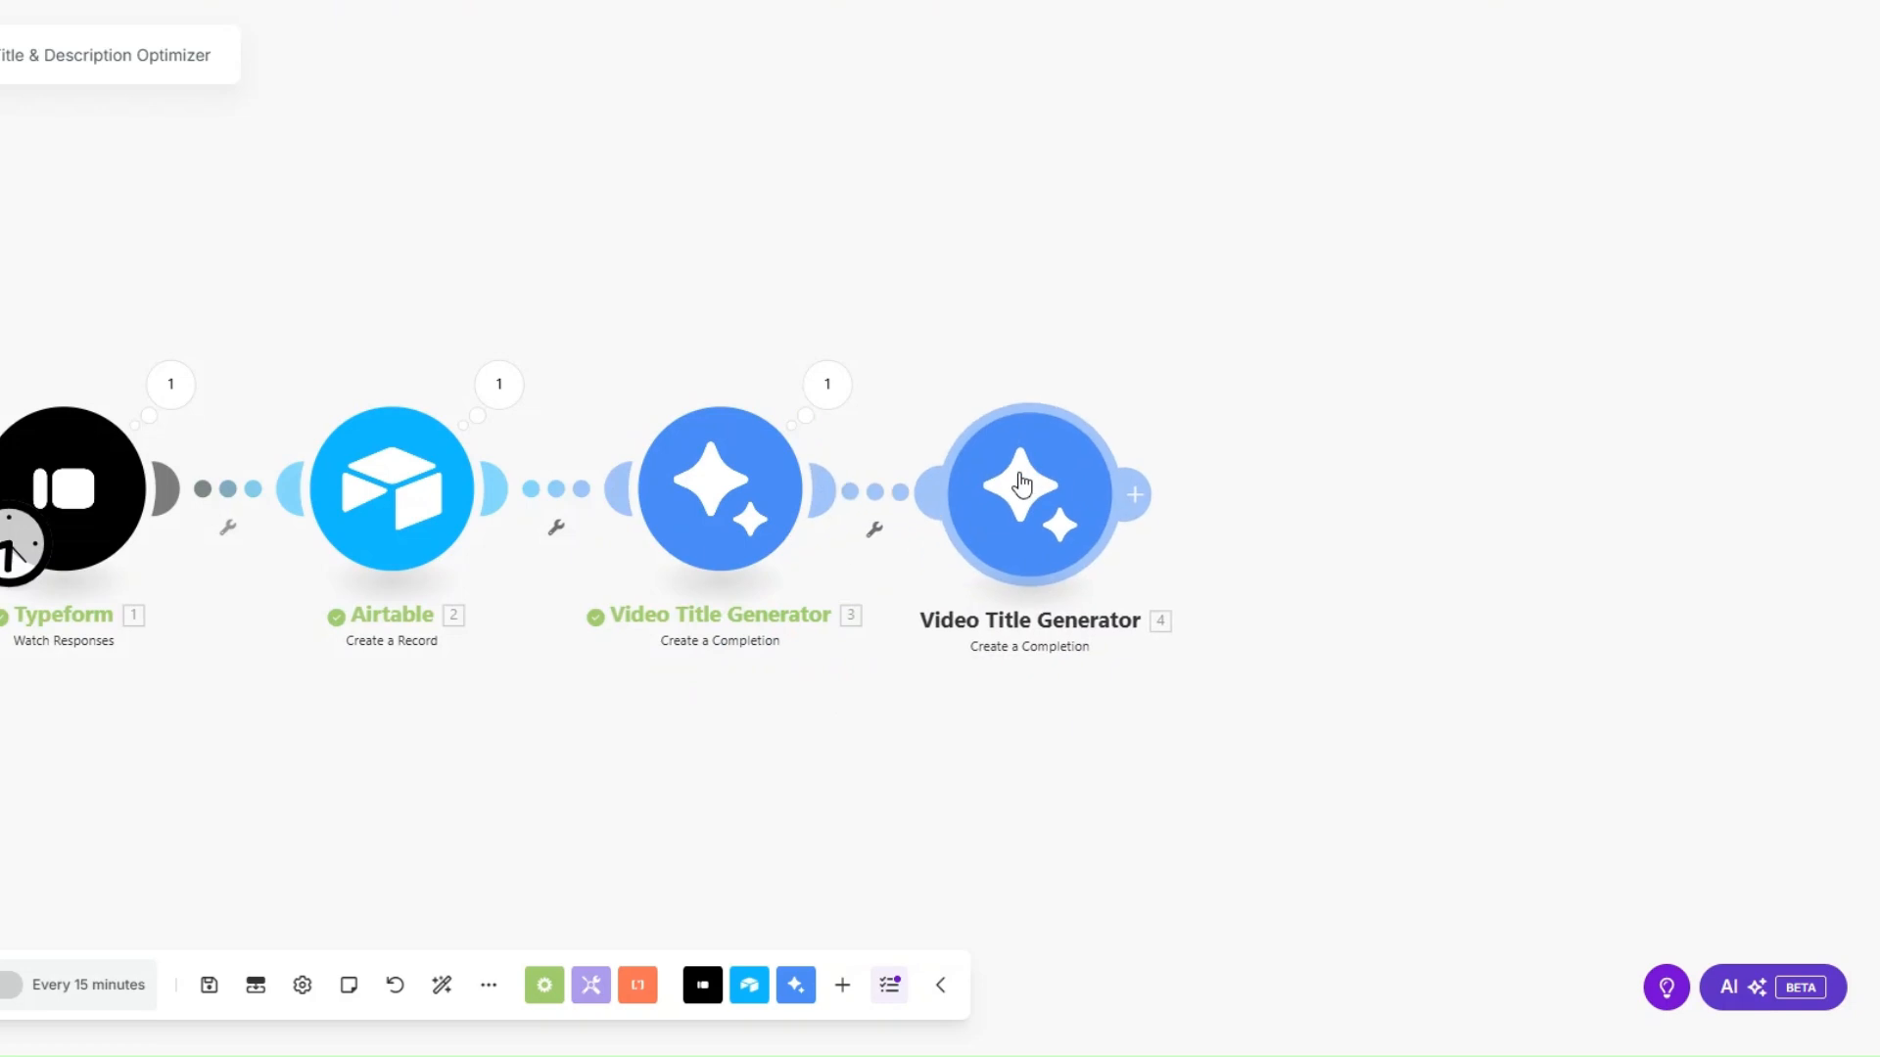
Step: Rename the cloned Gemini module as Video Description Generator
{"action": "right_click", "coordinate": [1030, 497]}
{"action": "left_click", "coordinate": [1087, 608]}
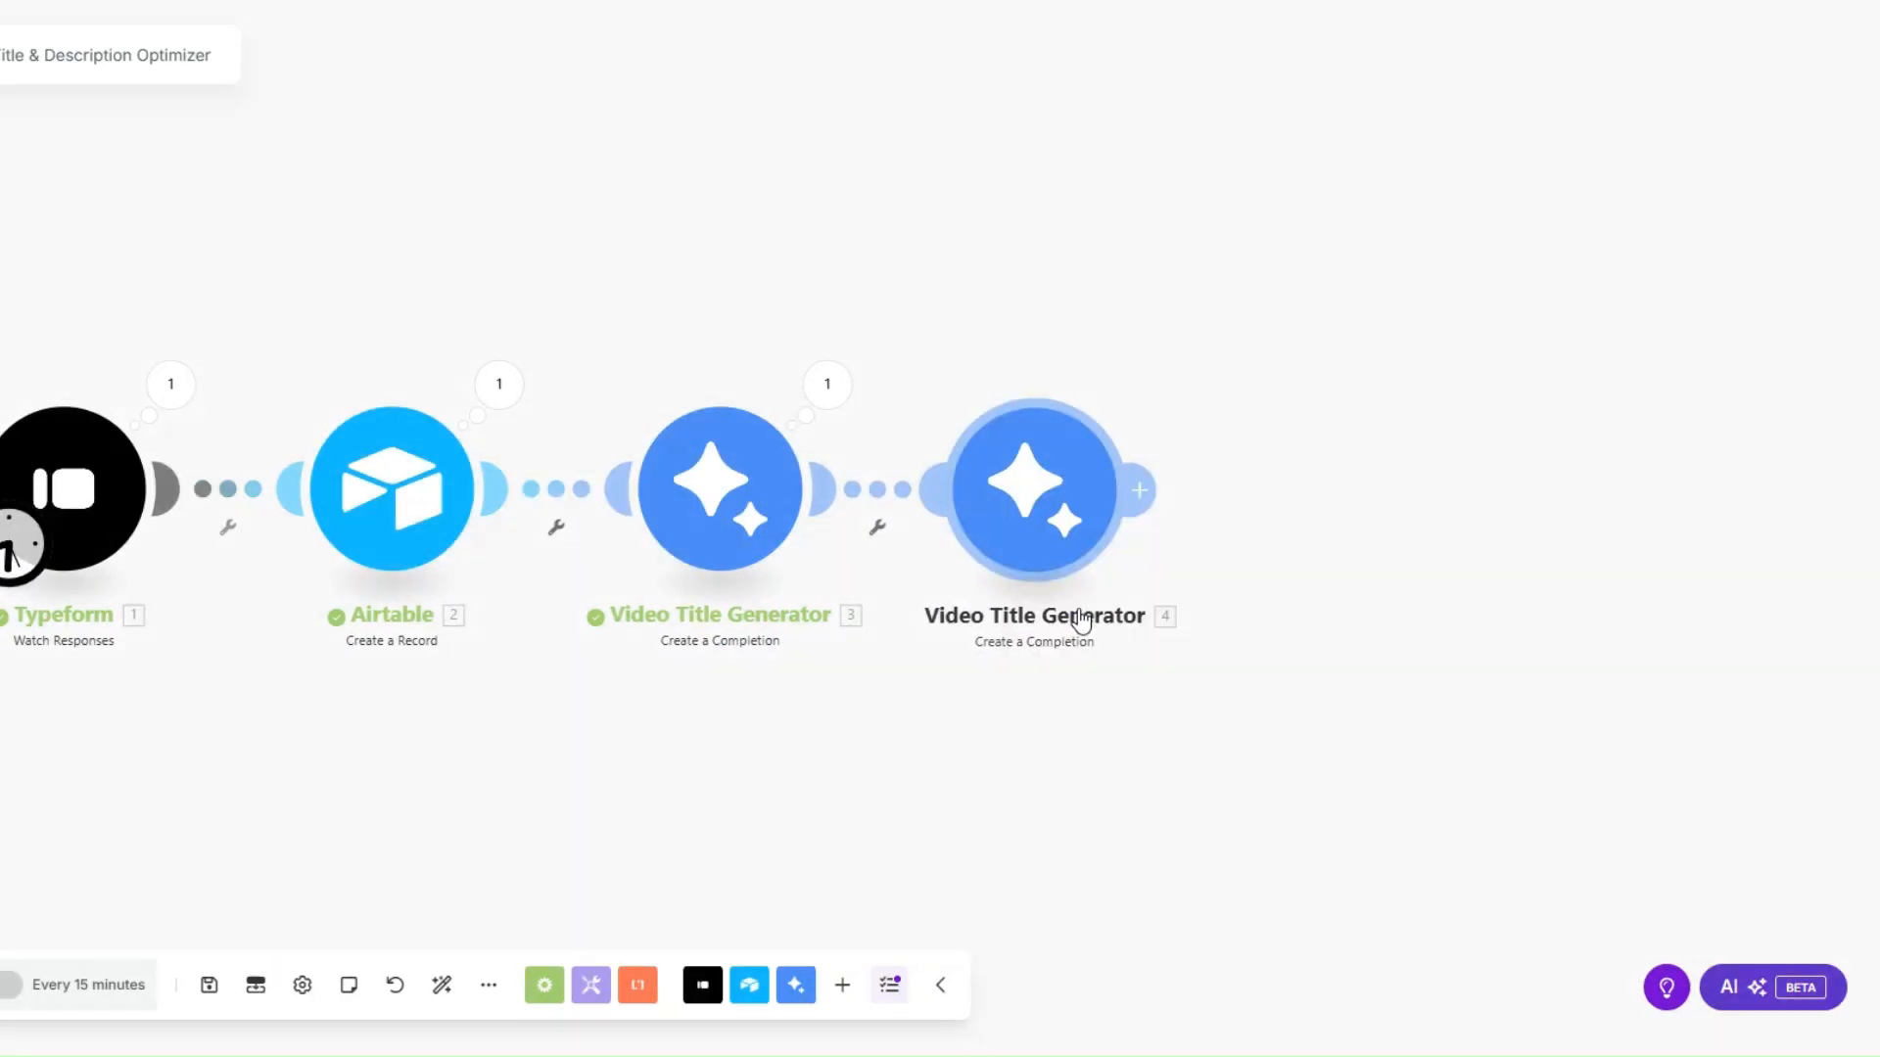
{"action": "double_click", "coordinate": [940, 387]}
{"action": "type", "text": "Description Generator"}
{"action": "left_click", "coordinate": [1186, 386]}
Step: Review the Video Description Generator's model and user prompts for SEO-optimized YouTube descriptions, and save the module
{"action": "left_click", "coordinate": [1101, 489]}
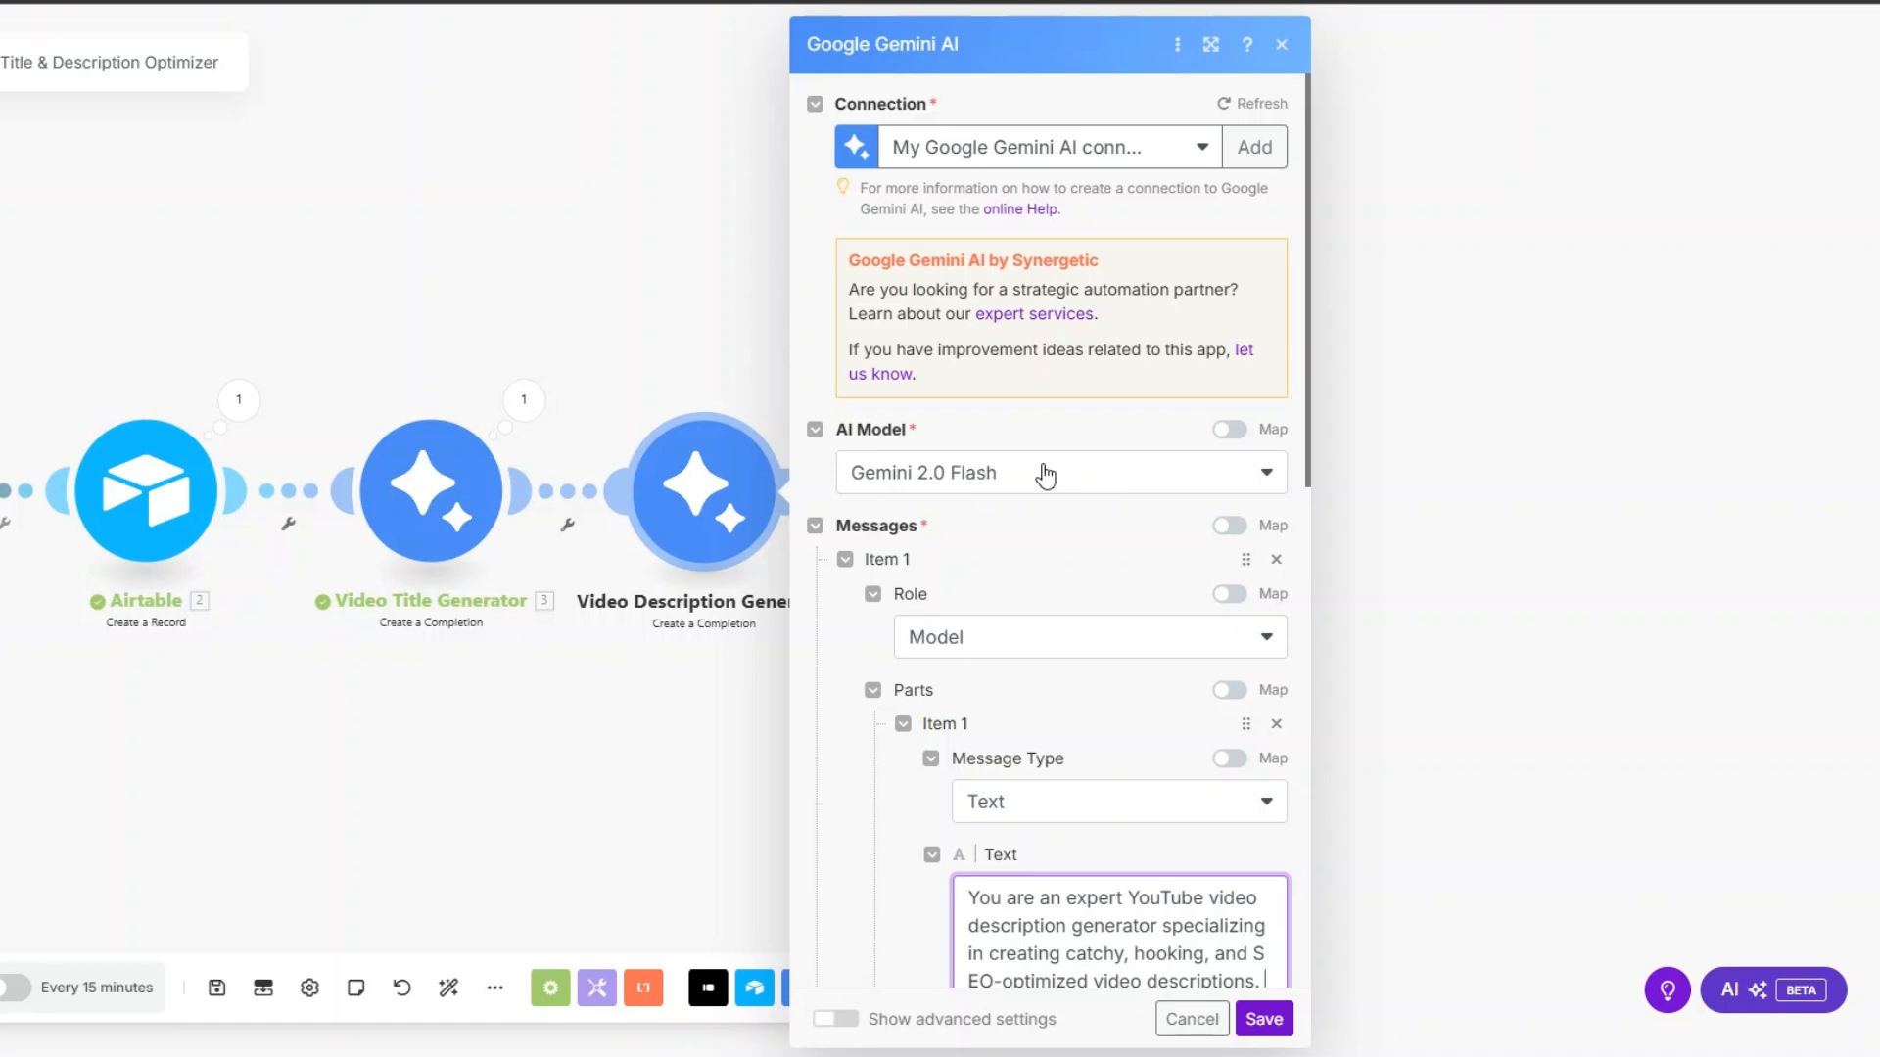
{"action": "scroll", "coordinate": [1008, 399], "scroll_direction": "down", "scroll_amount": 3}
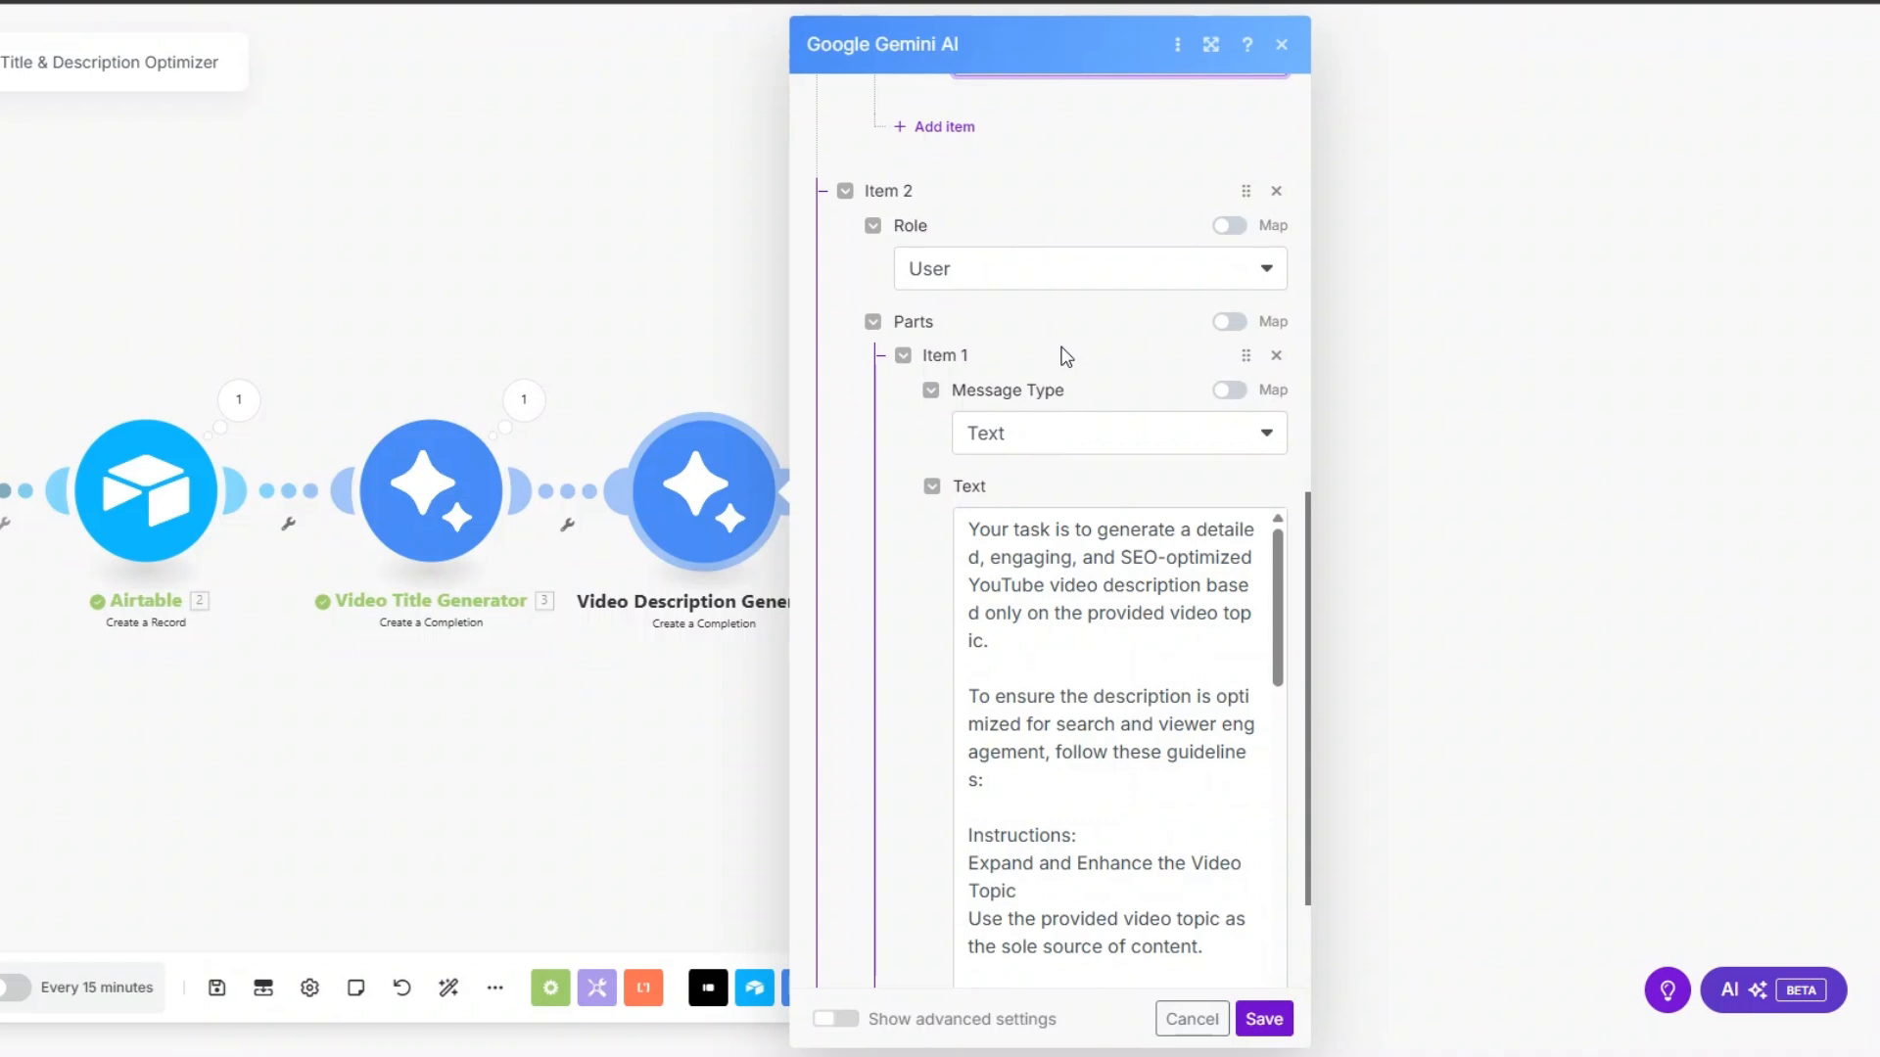
{"action": "scroll", "coordinate": [1087, 548], "scroll_direction": "down", "scroll_amount": 3}
{"action": "scroll", "coordinate": [1091, 357], "scroll_direction": "down", "scroll_amount": 2}
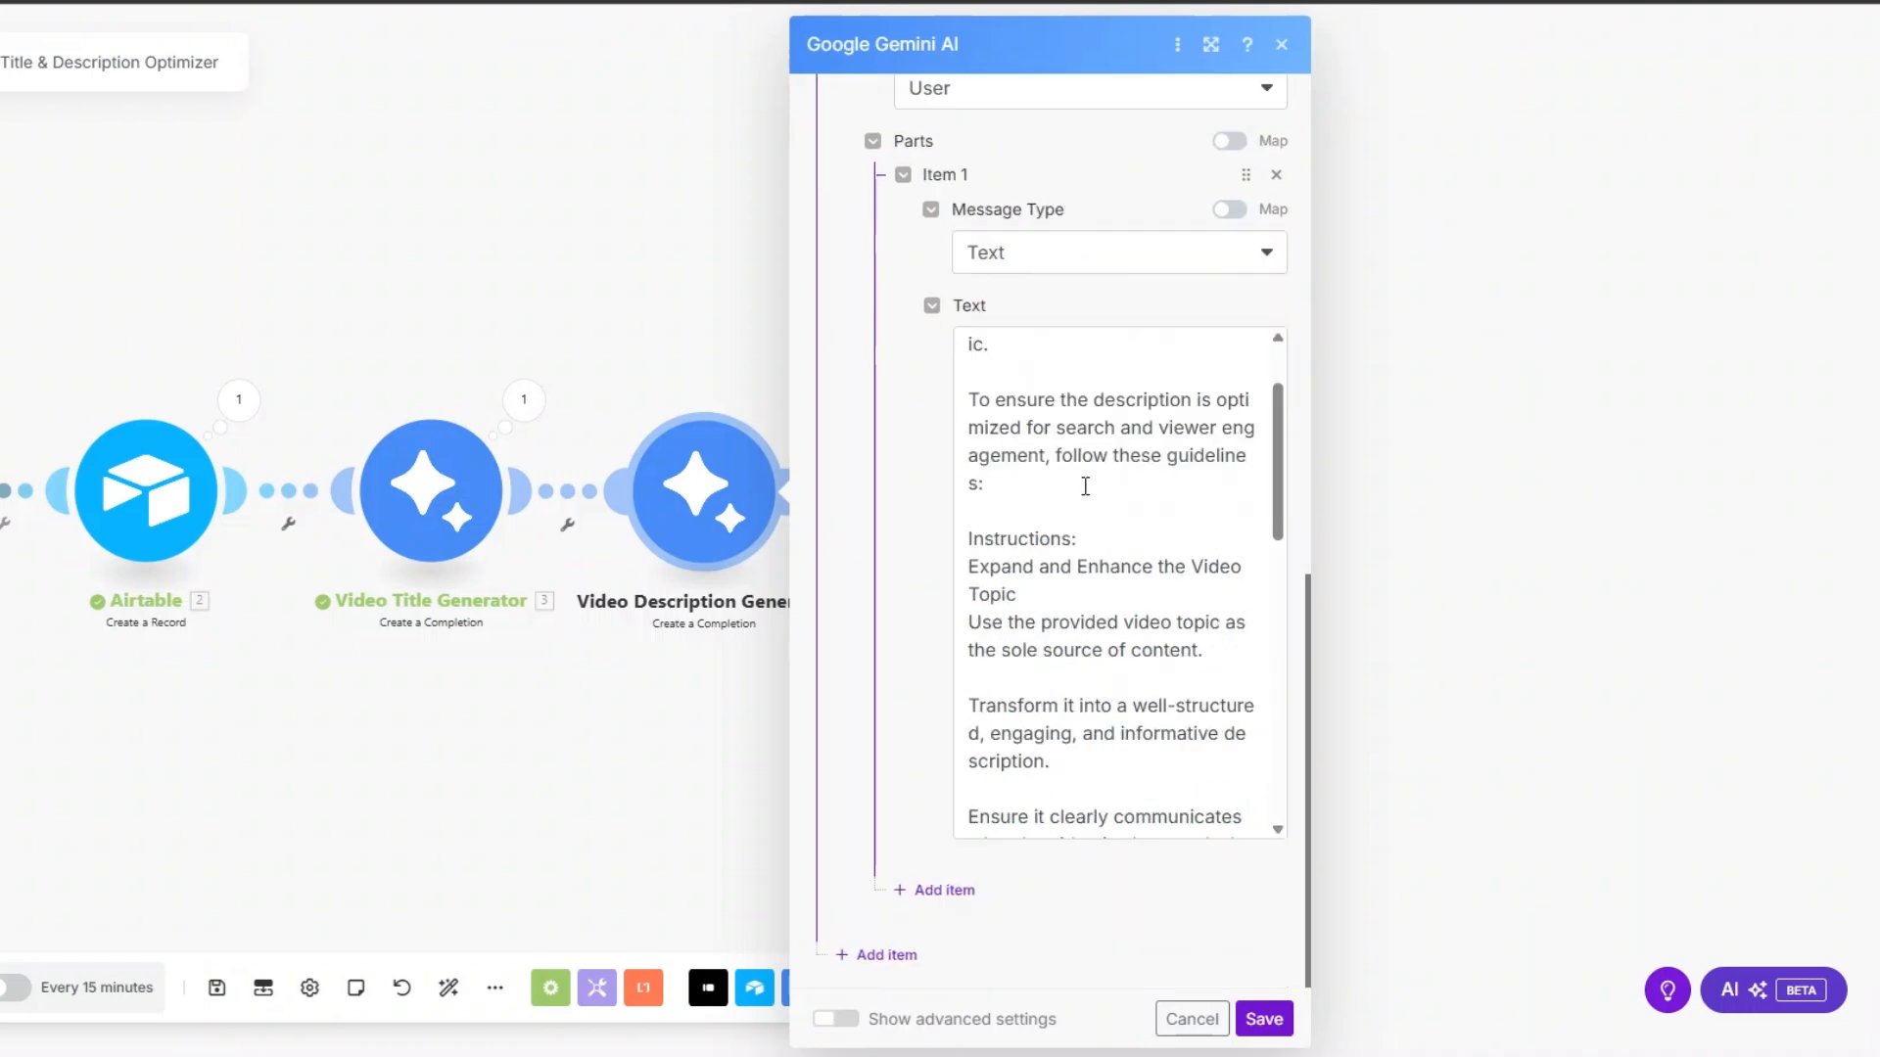
{"action": "scroll", "coordinate": [1085, 484], "scroll_direction": "down", "scroll_amount": 2}
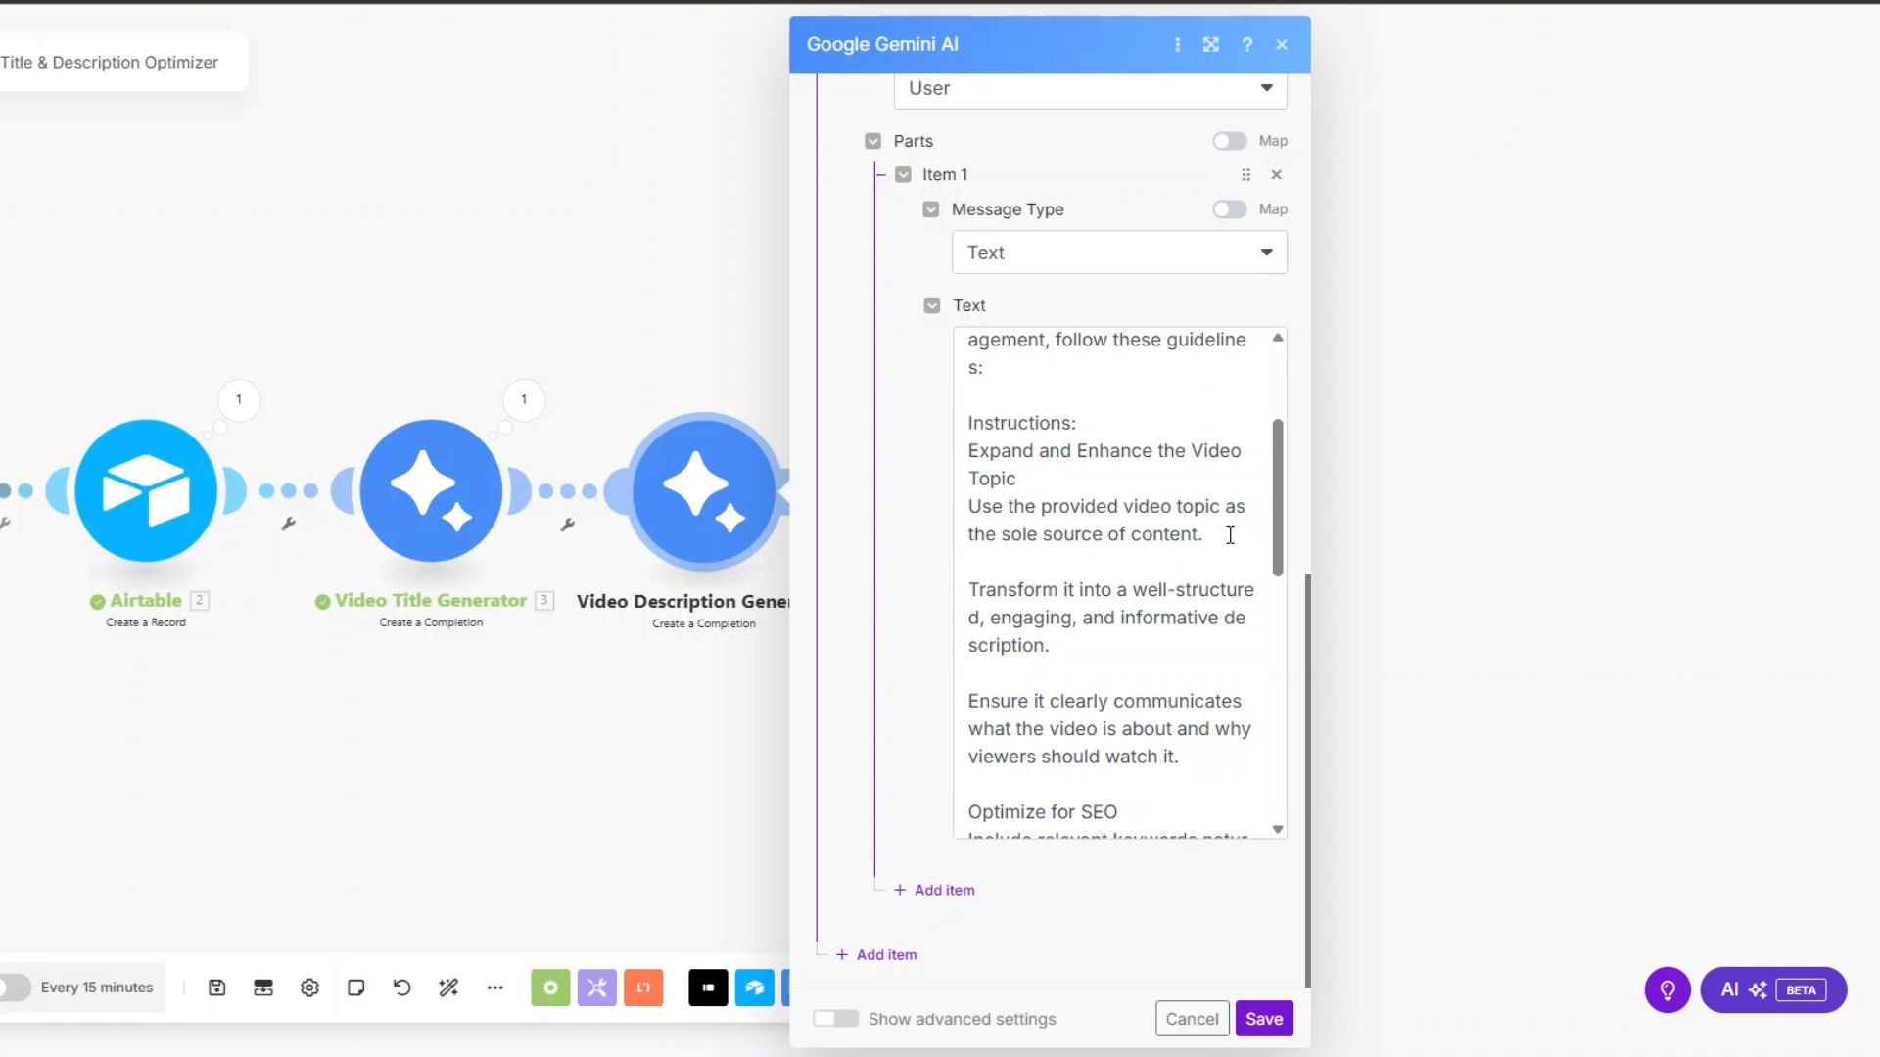
{"action": "left_click", "coordinate": [1231, 535]}
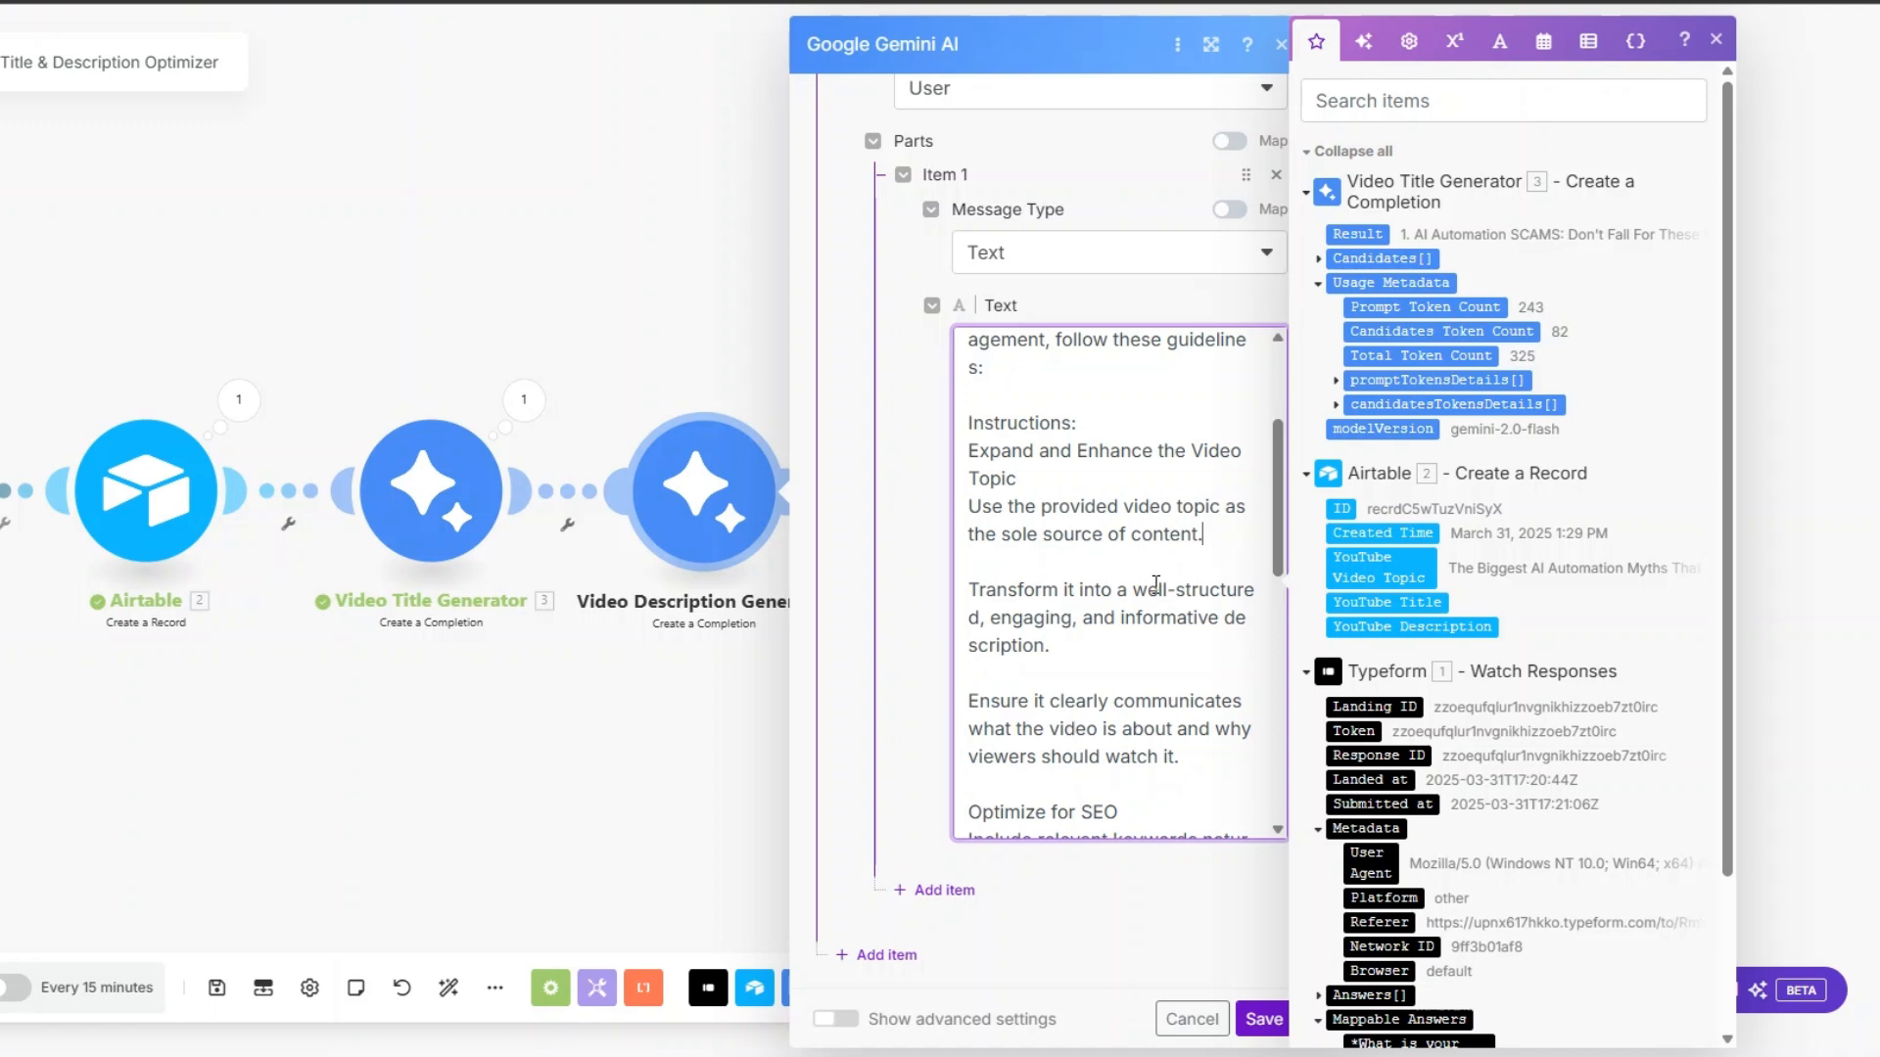
{"action": "scroll", "coordinate": [1156, 585], "scroll_direction": "down", "scroll_amount": 5}
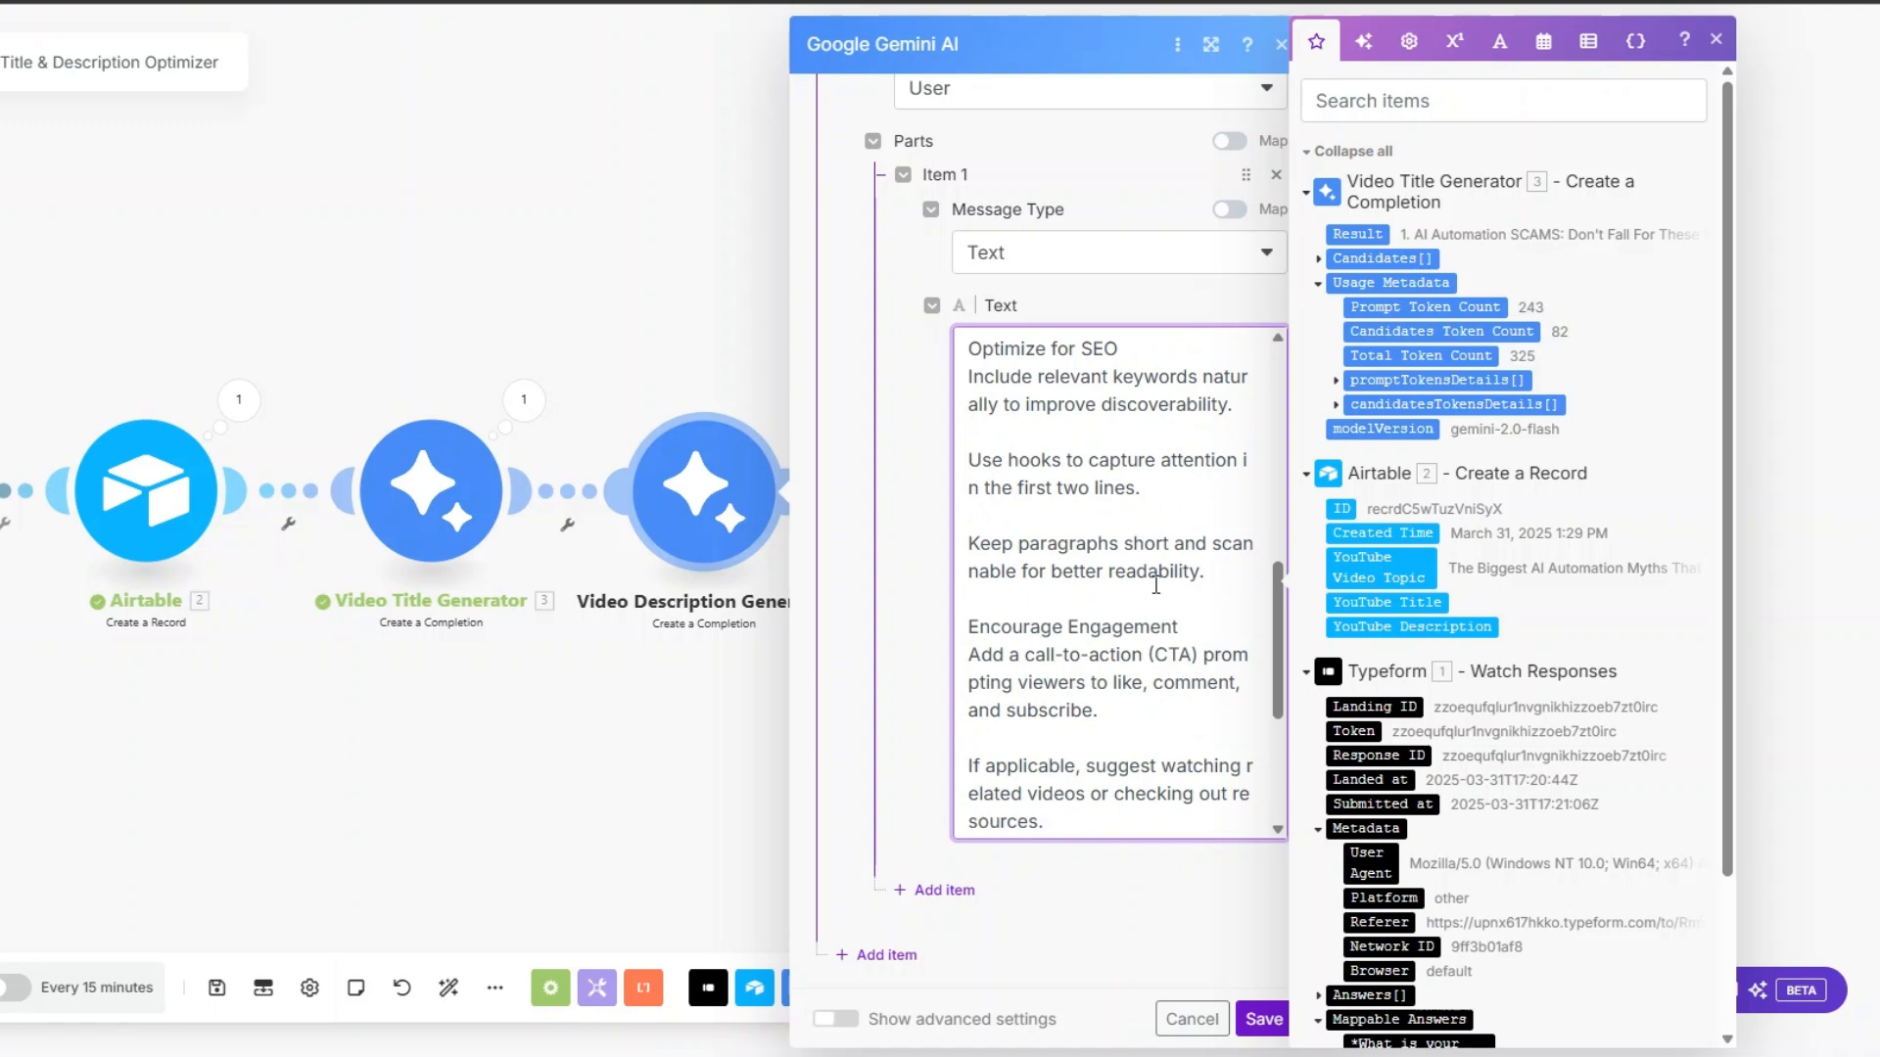
{"action": "scroll", "coordinate": [1155, 584], "scroll_direction": "down", "scroll_amount": 1}
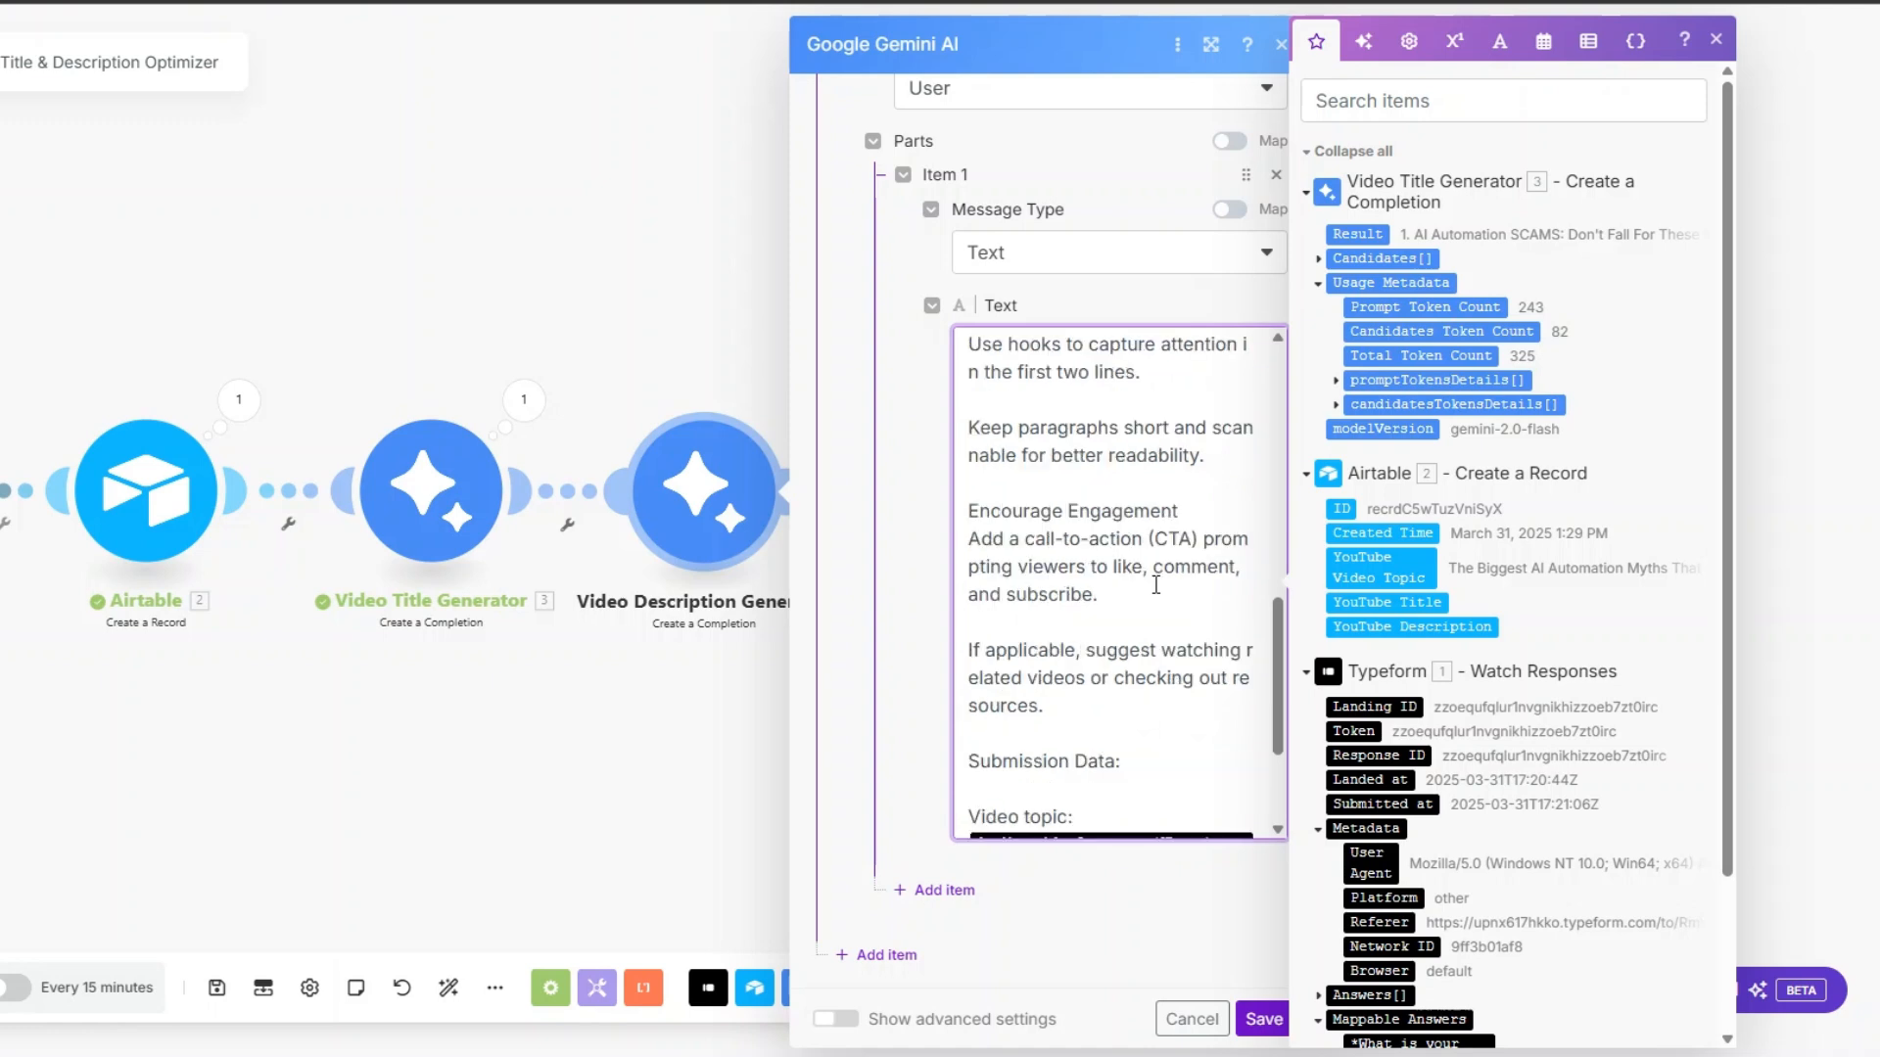
{"action": "scroll", "coordinate": [1155, 585], "scroll_direction": "down", "scroll_amount": 2}
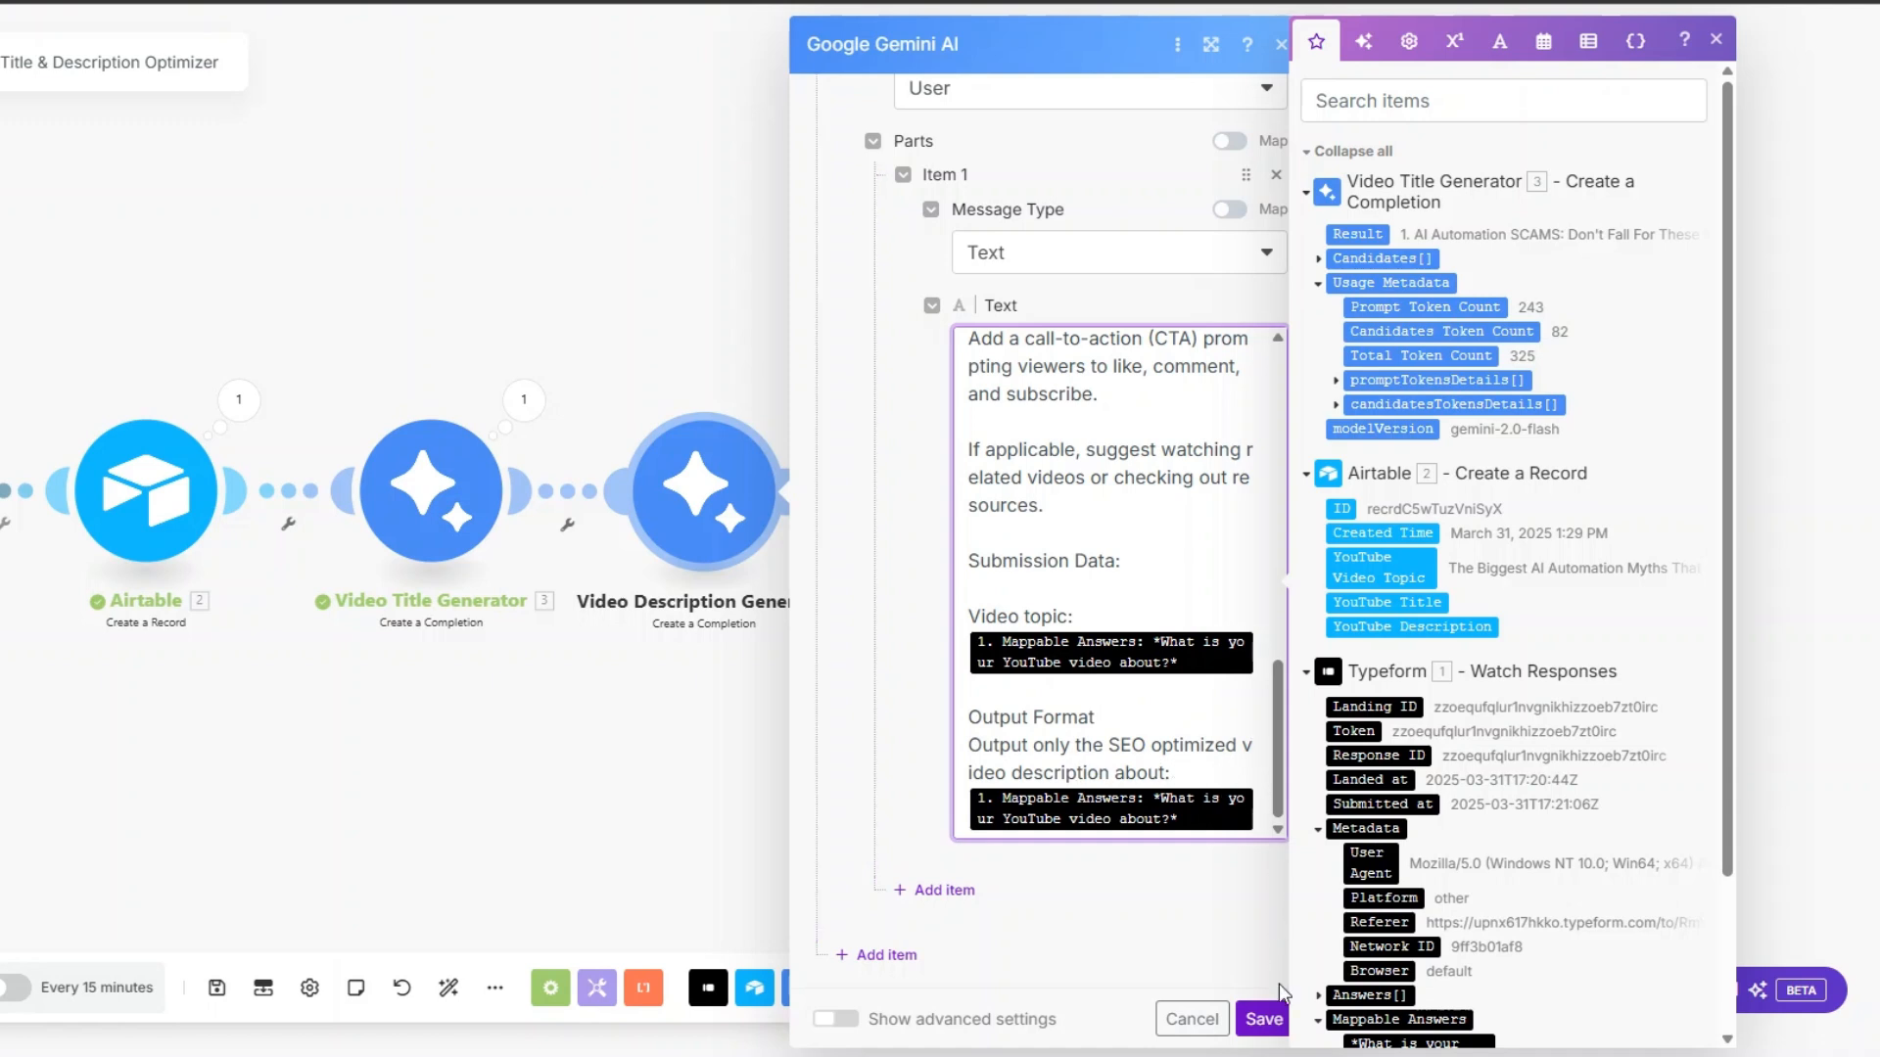
{"action": "left_click", "coordinate": [1262, 1019]}
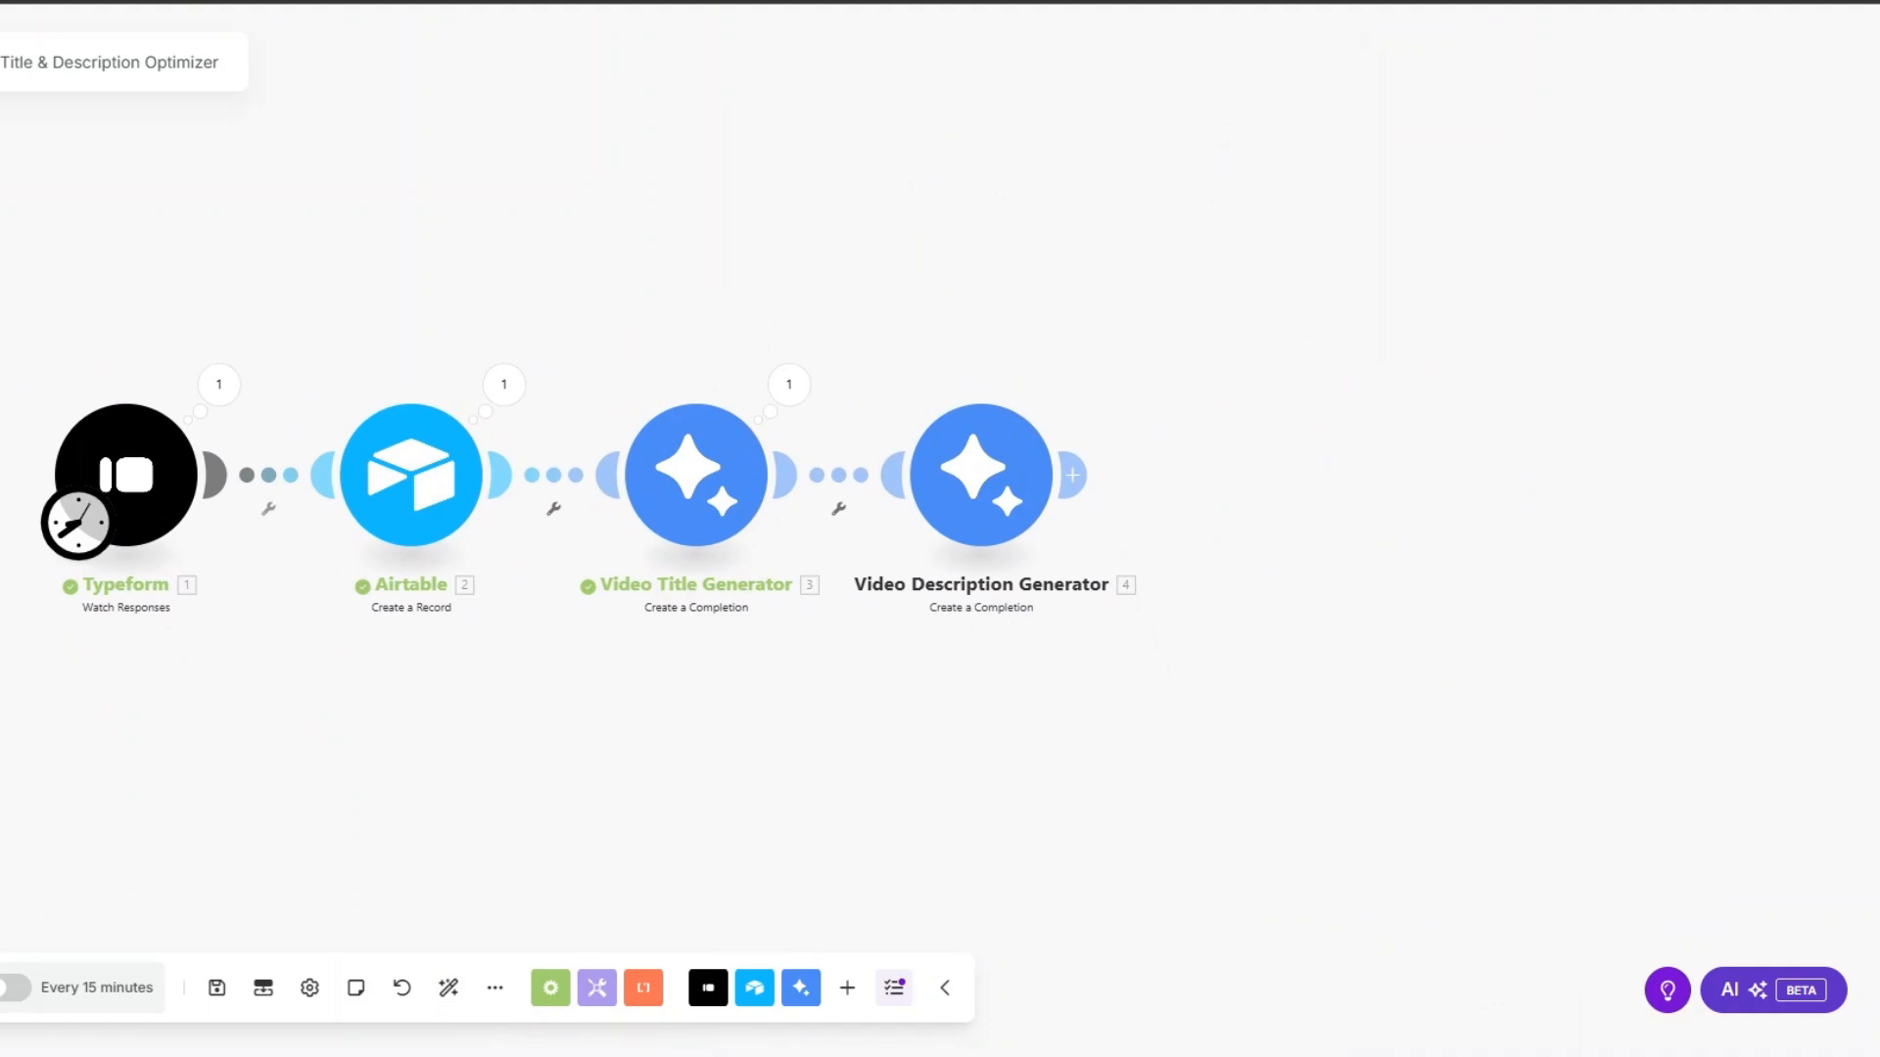
Step: Set the Typeform trigger's starting point manually to a submitted response, and run the scenario once
{"action": "right_click", "coordinate": [156, 504]}
{"action": "left_click", "coordinate": [220, 595]}
{"action": "left_click", "coordinate": [303, 534]}
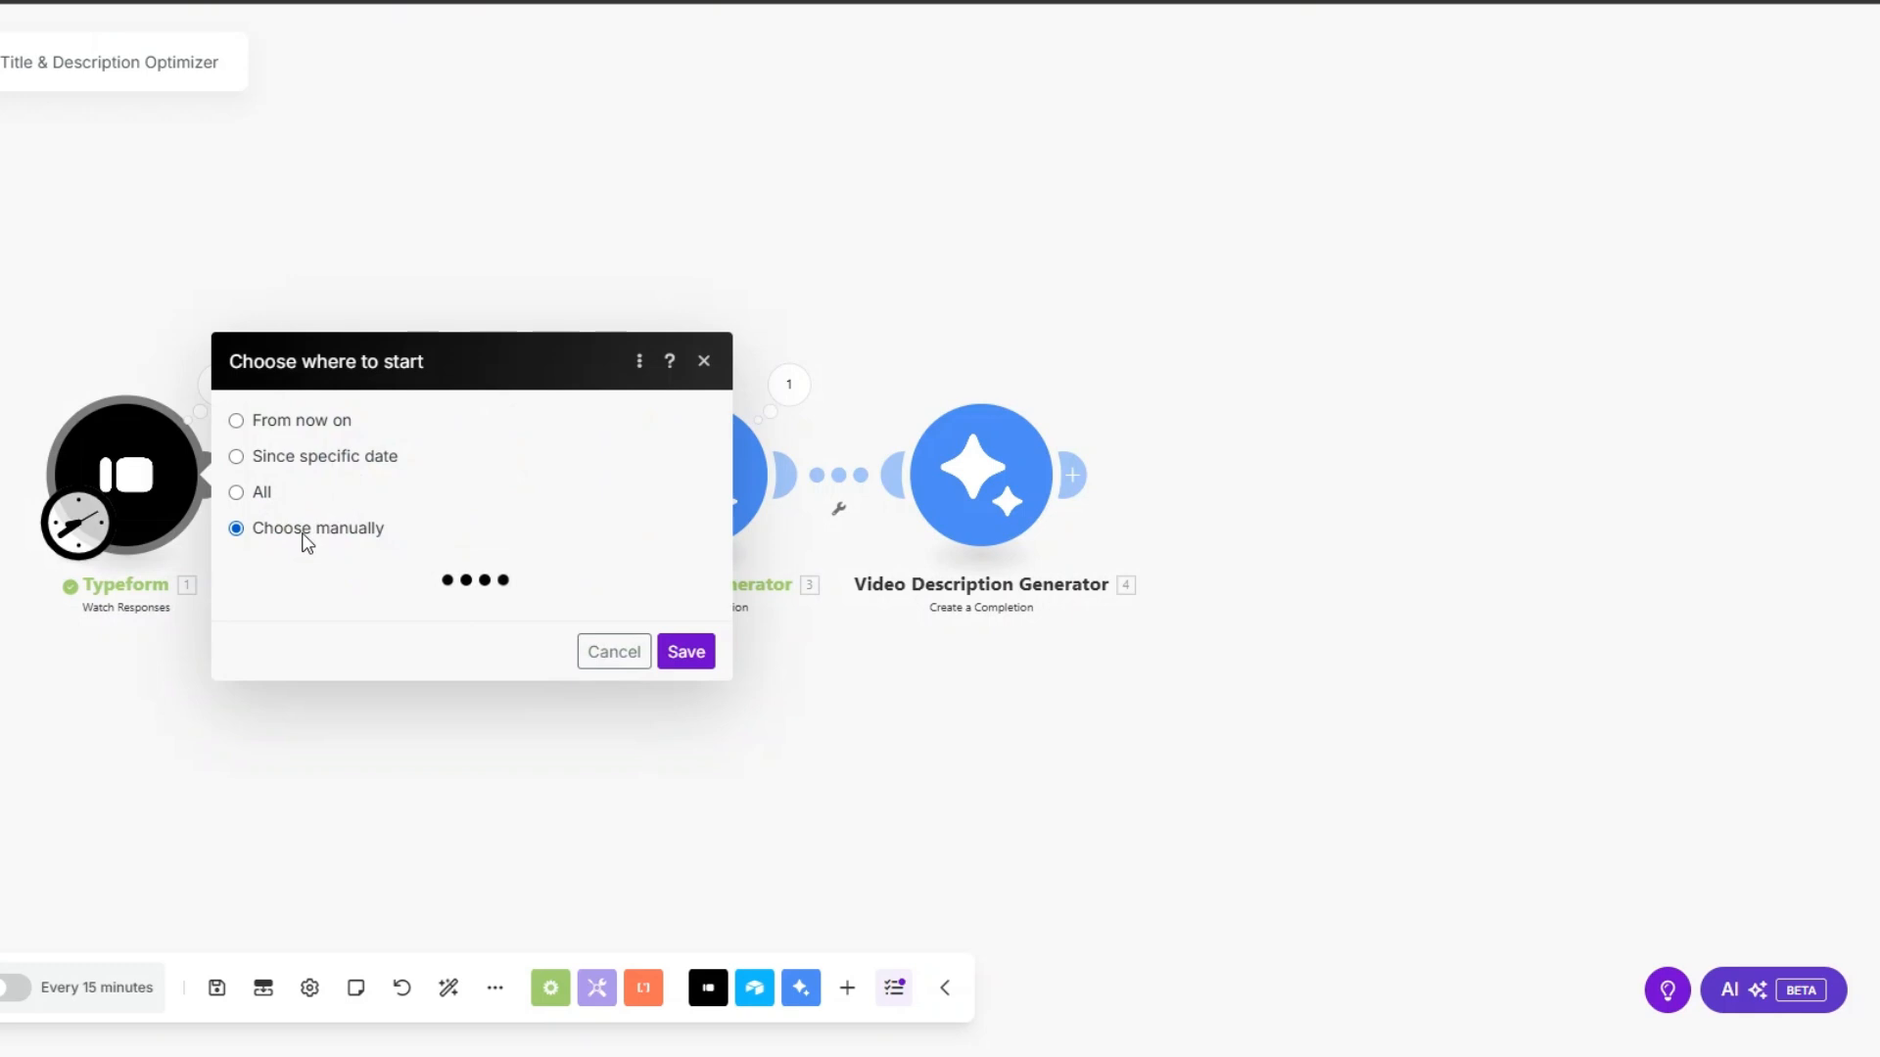
{"action": "left_click", "coordinate": [343, 511]}
{"action": "left_click", "coordinate": [685, 672]}
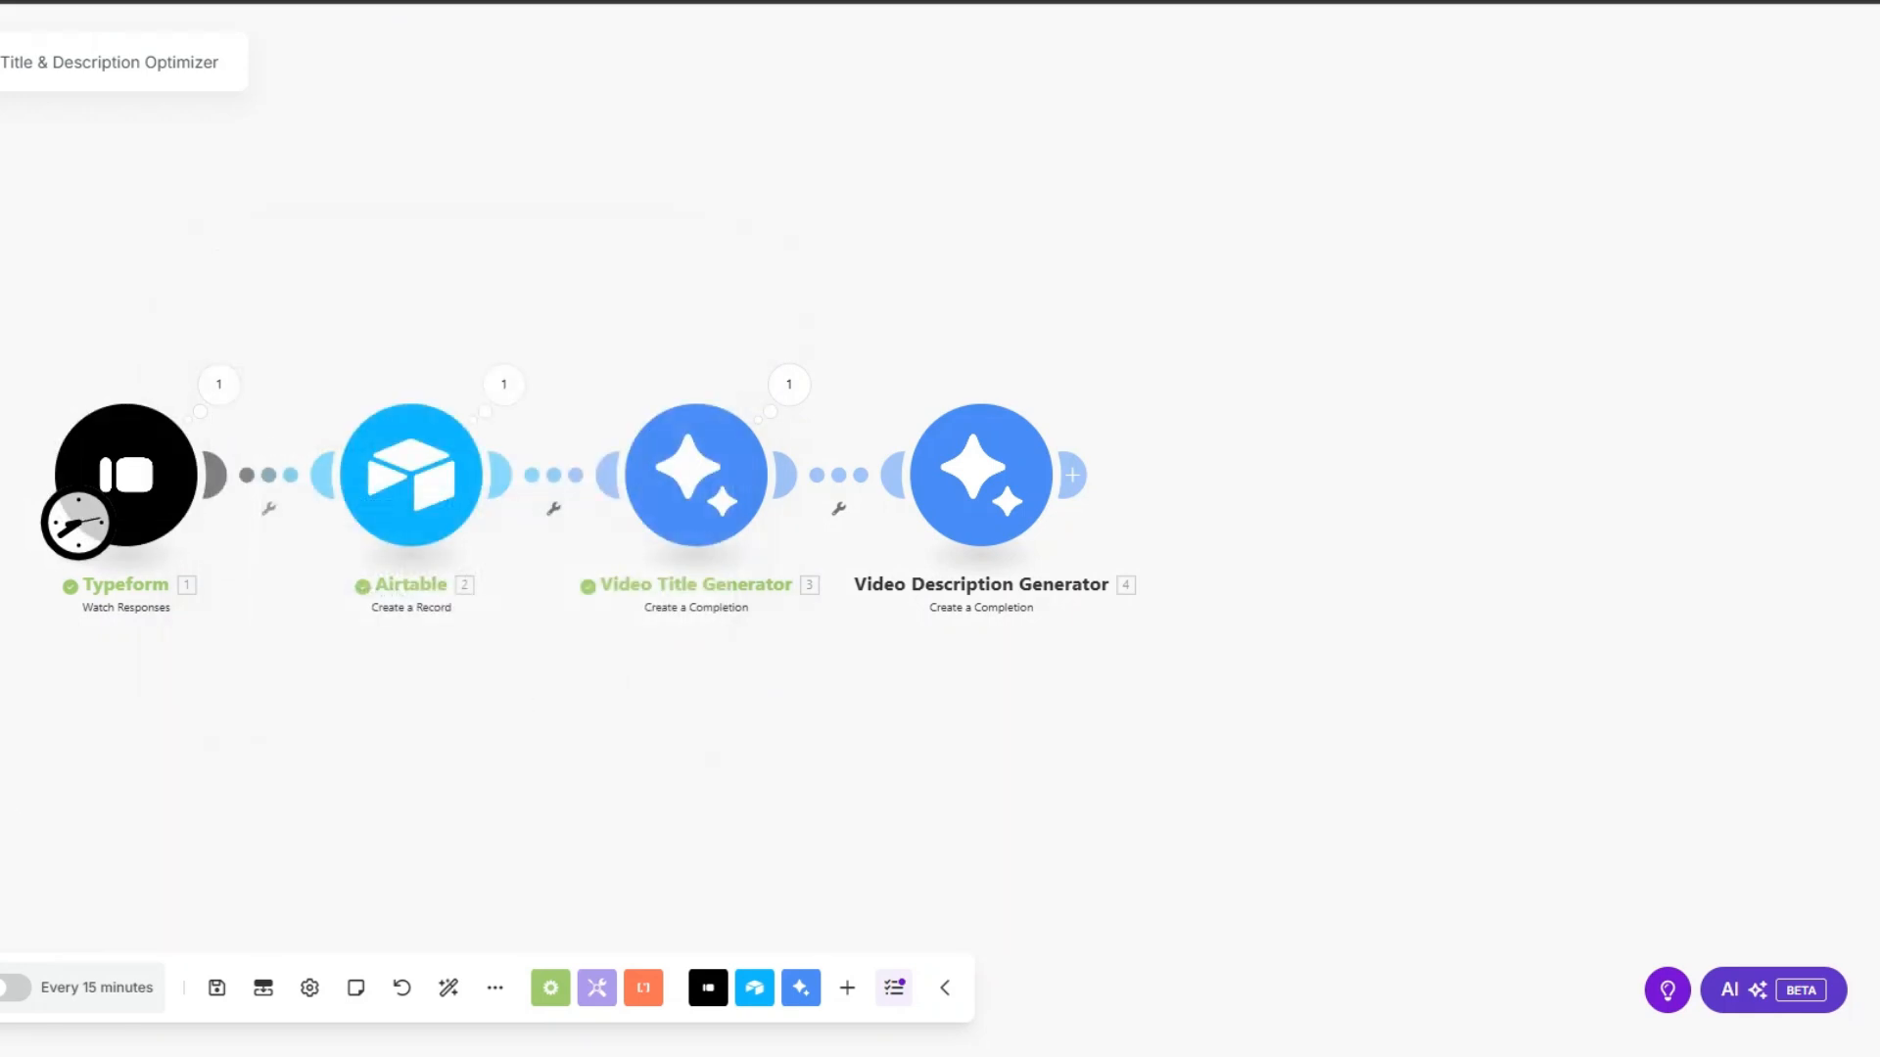
{"action": "left_click", "coordinate": [0, 988]}
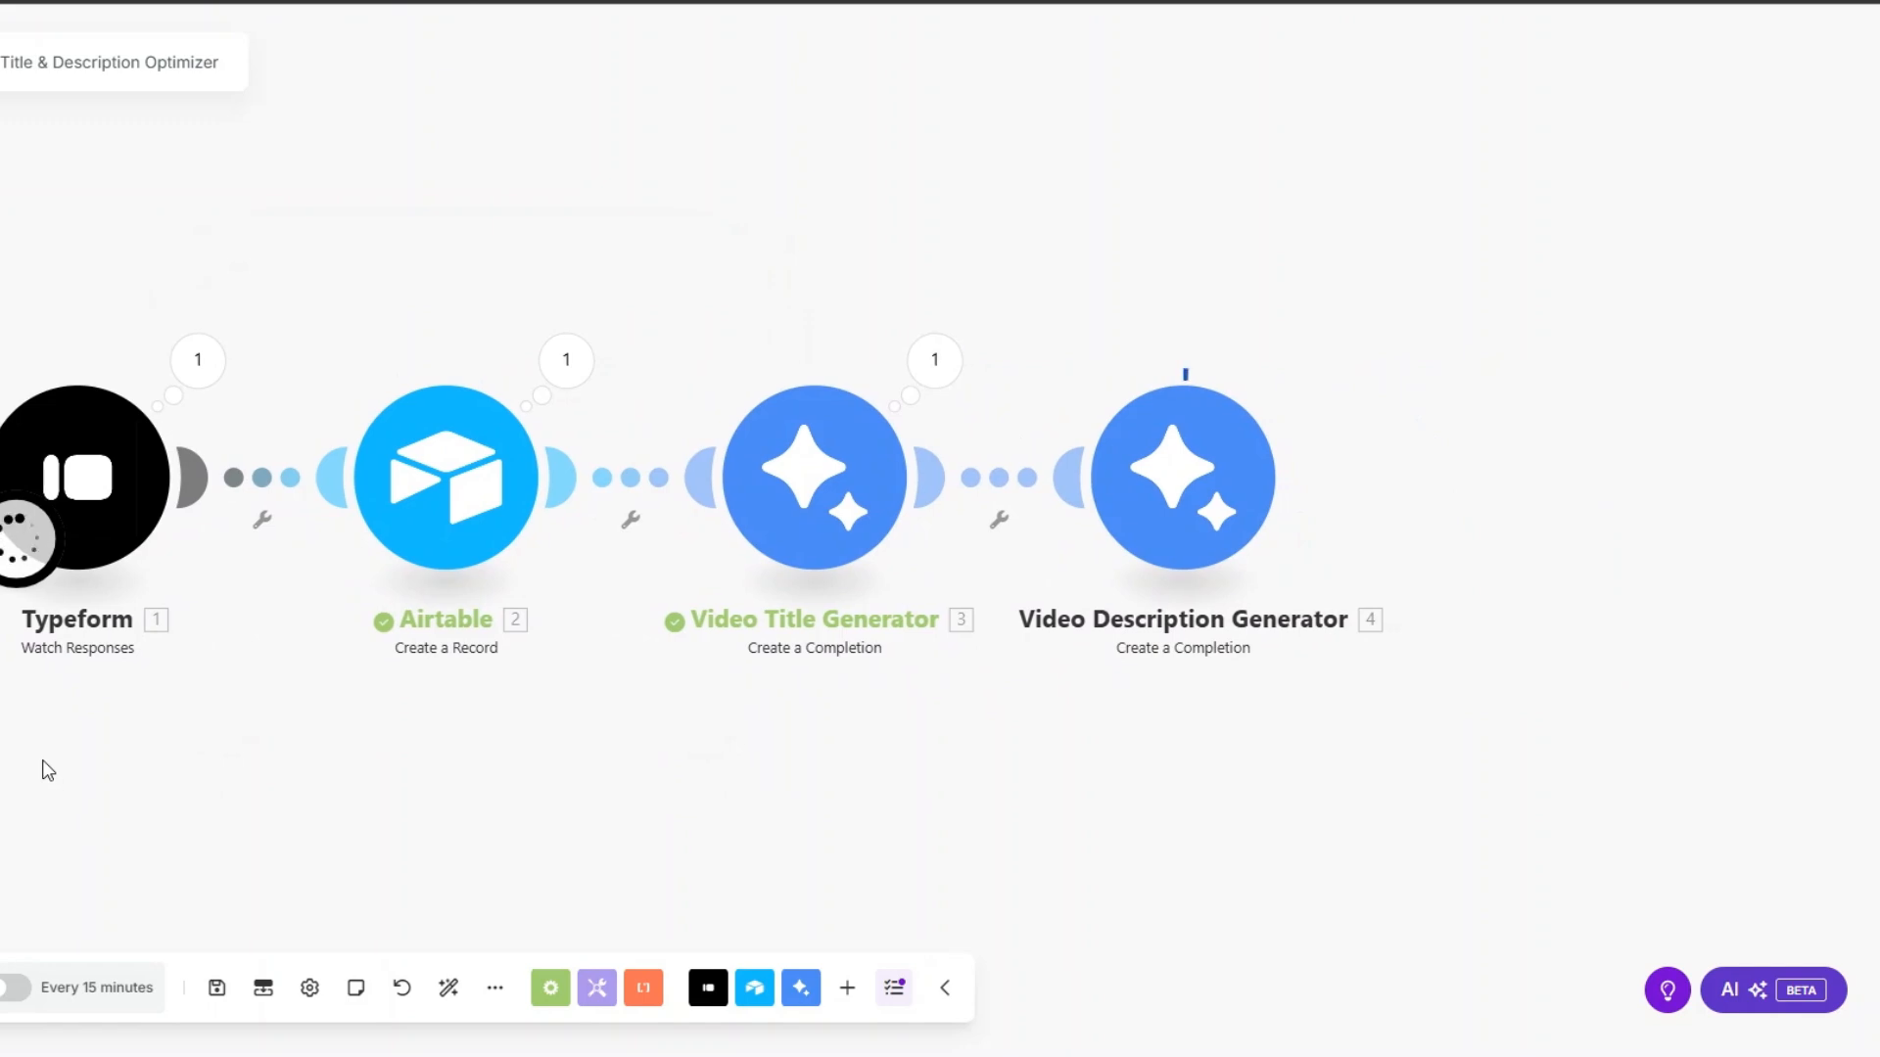
Step: Examine the Typeform video topic and the matching titles in the Video Title Generator's output from the new run
{"action": "left_click", "coordinate": [199, 364]}
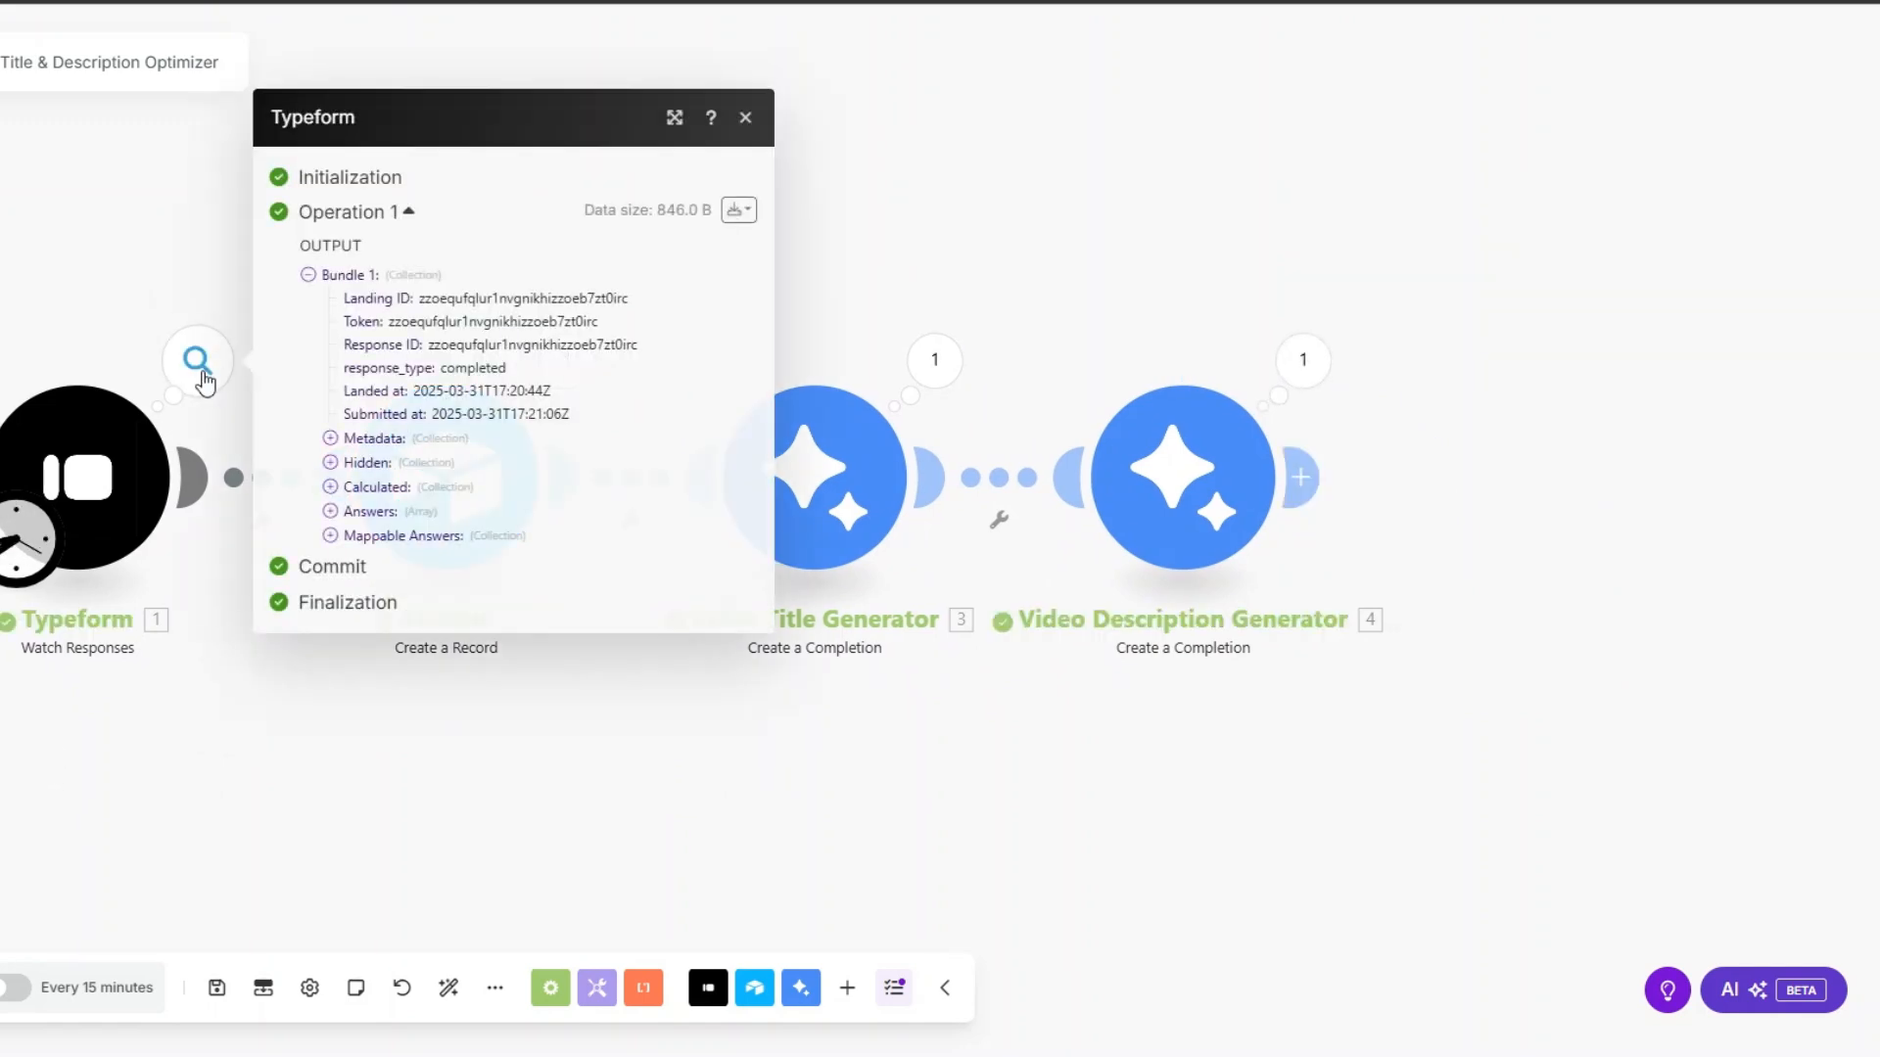
{"action": "left_click", "coordinate": [330, 535]}
{"action": "left_click_drag", "start_coordinate": [604, 524], "coordinate": [751, 591]}
{"action": "left_click", "coordinate": [942, 356]}
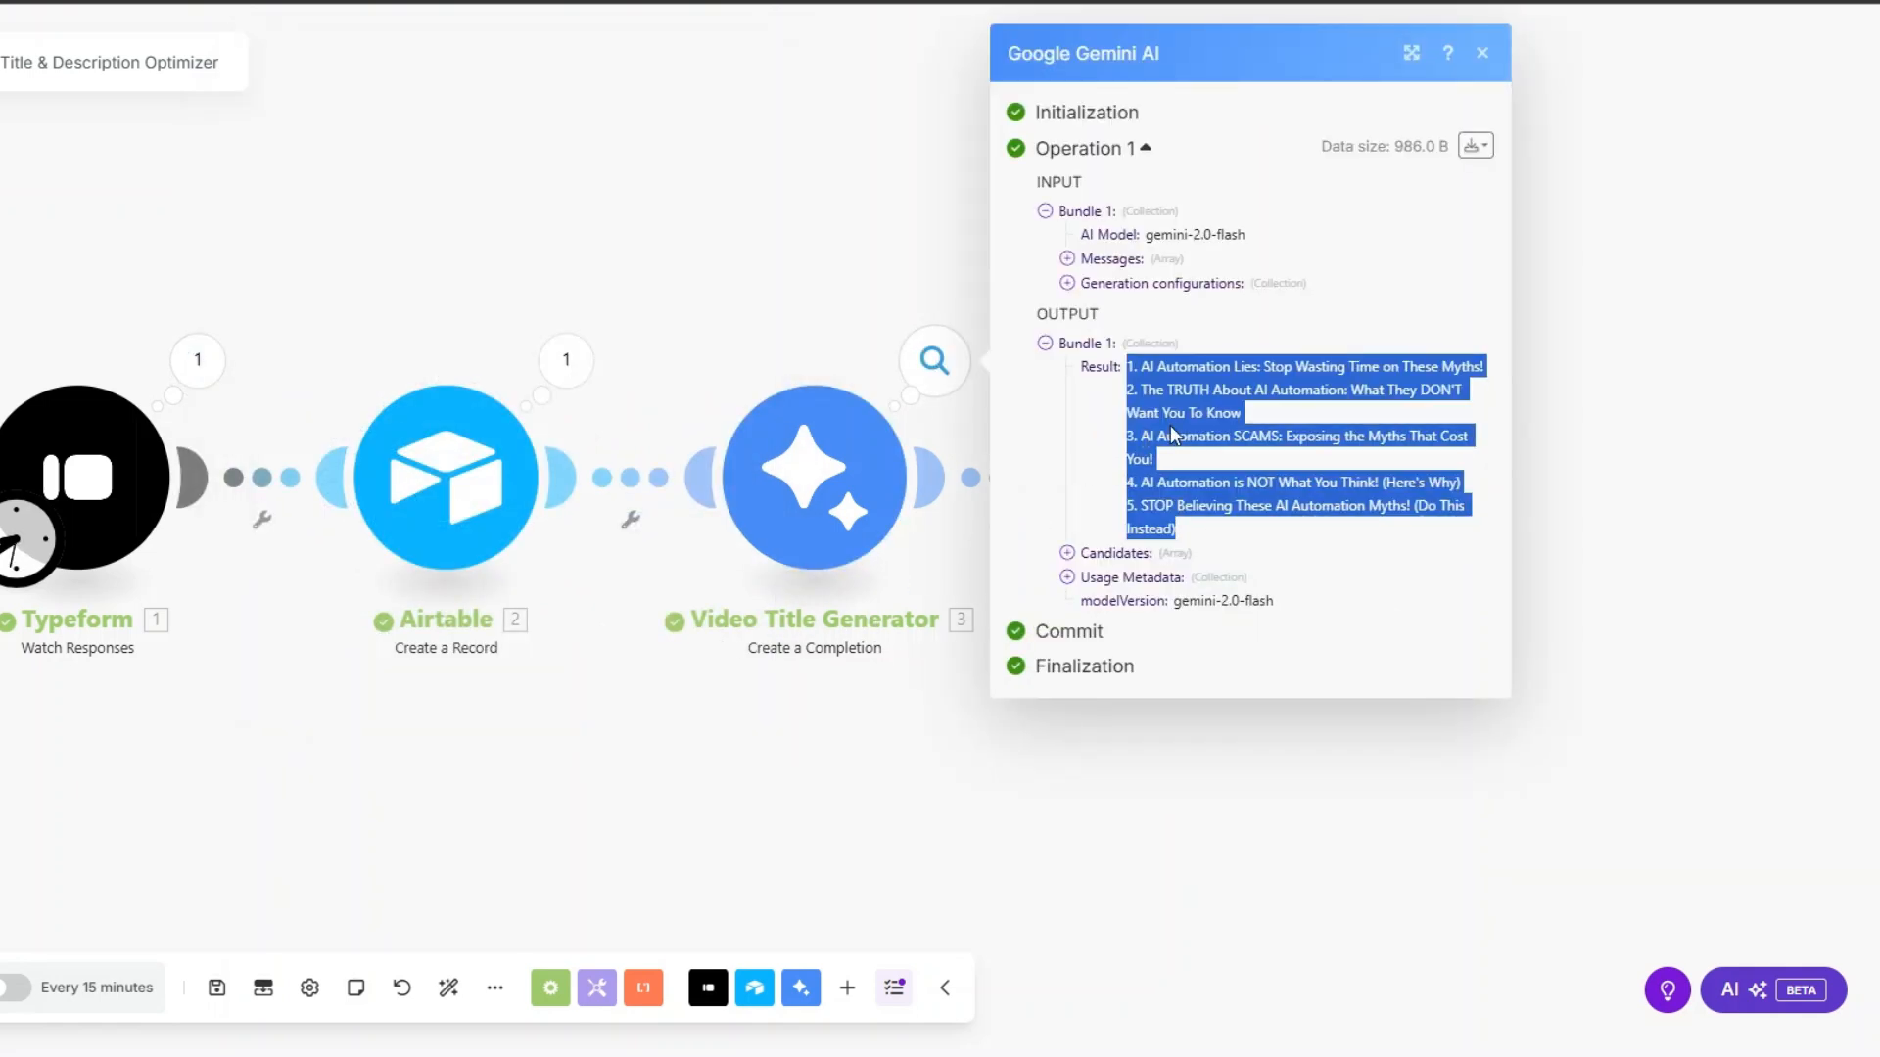
{"action": "left_click", "coordinate": [843, 239]}
Step: Read through the generated video description in the Video Description Generator's output, including its intro, covered points, hashtags and call to action
{"action": "left_click", "coordinate": [1302, 362]}
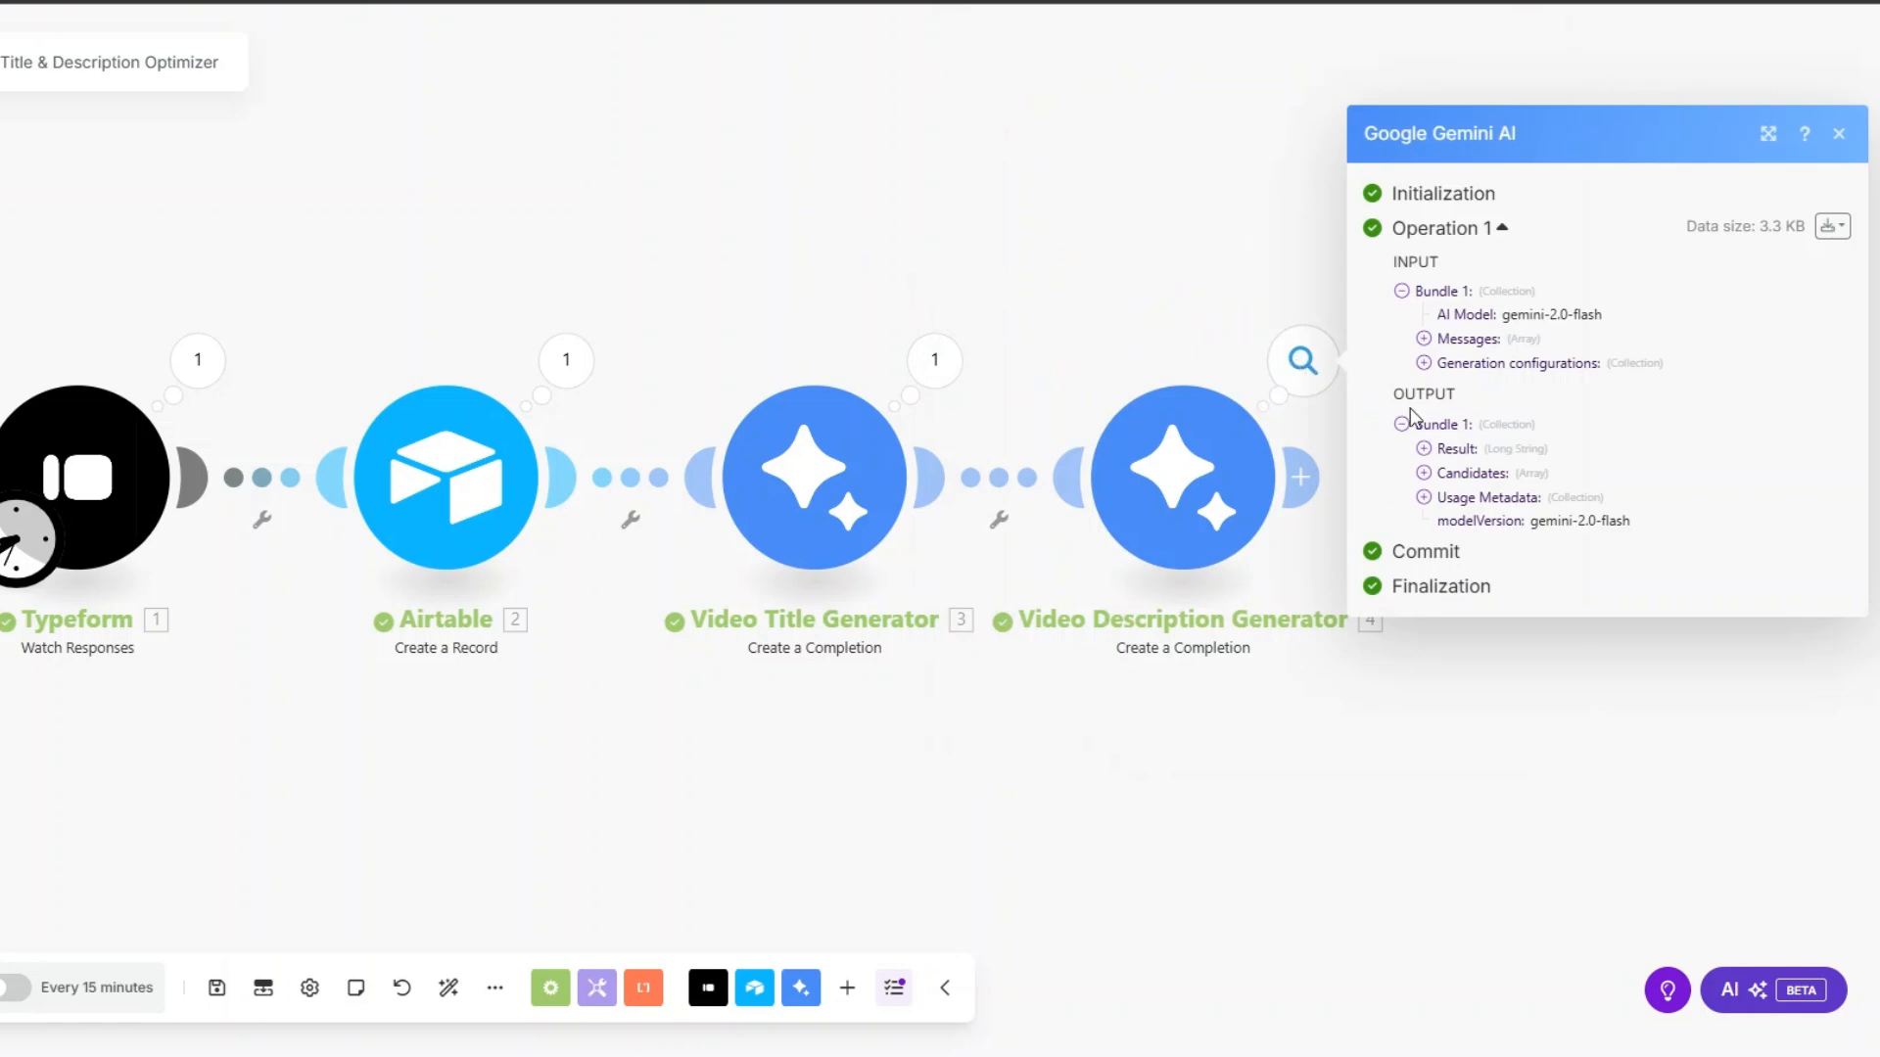
{"action": "left_click", "coordinate": [1426, 453]}
{"action": "left_click_drag", "start_coordinate": [1425, 453], "coordinate": [1757, 874]}
{"action": "scroll", "coordinate": [1565, 683], "scroll_direction": "down", "scroll_amount": 4}
{"action": "left_click", "coordinate": [1650, 717]}
{"action": "scroll", "coordinate": [1481, 454], "scroll_direction": "up", "scroll_amount": 4}
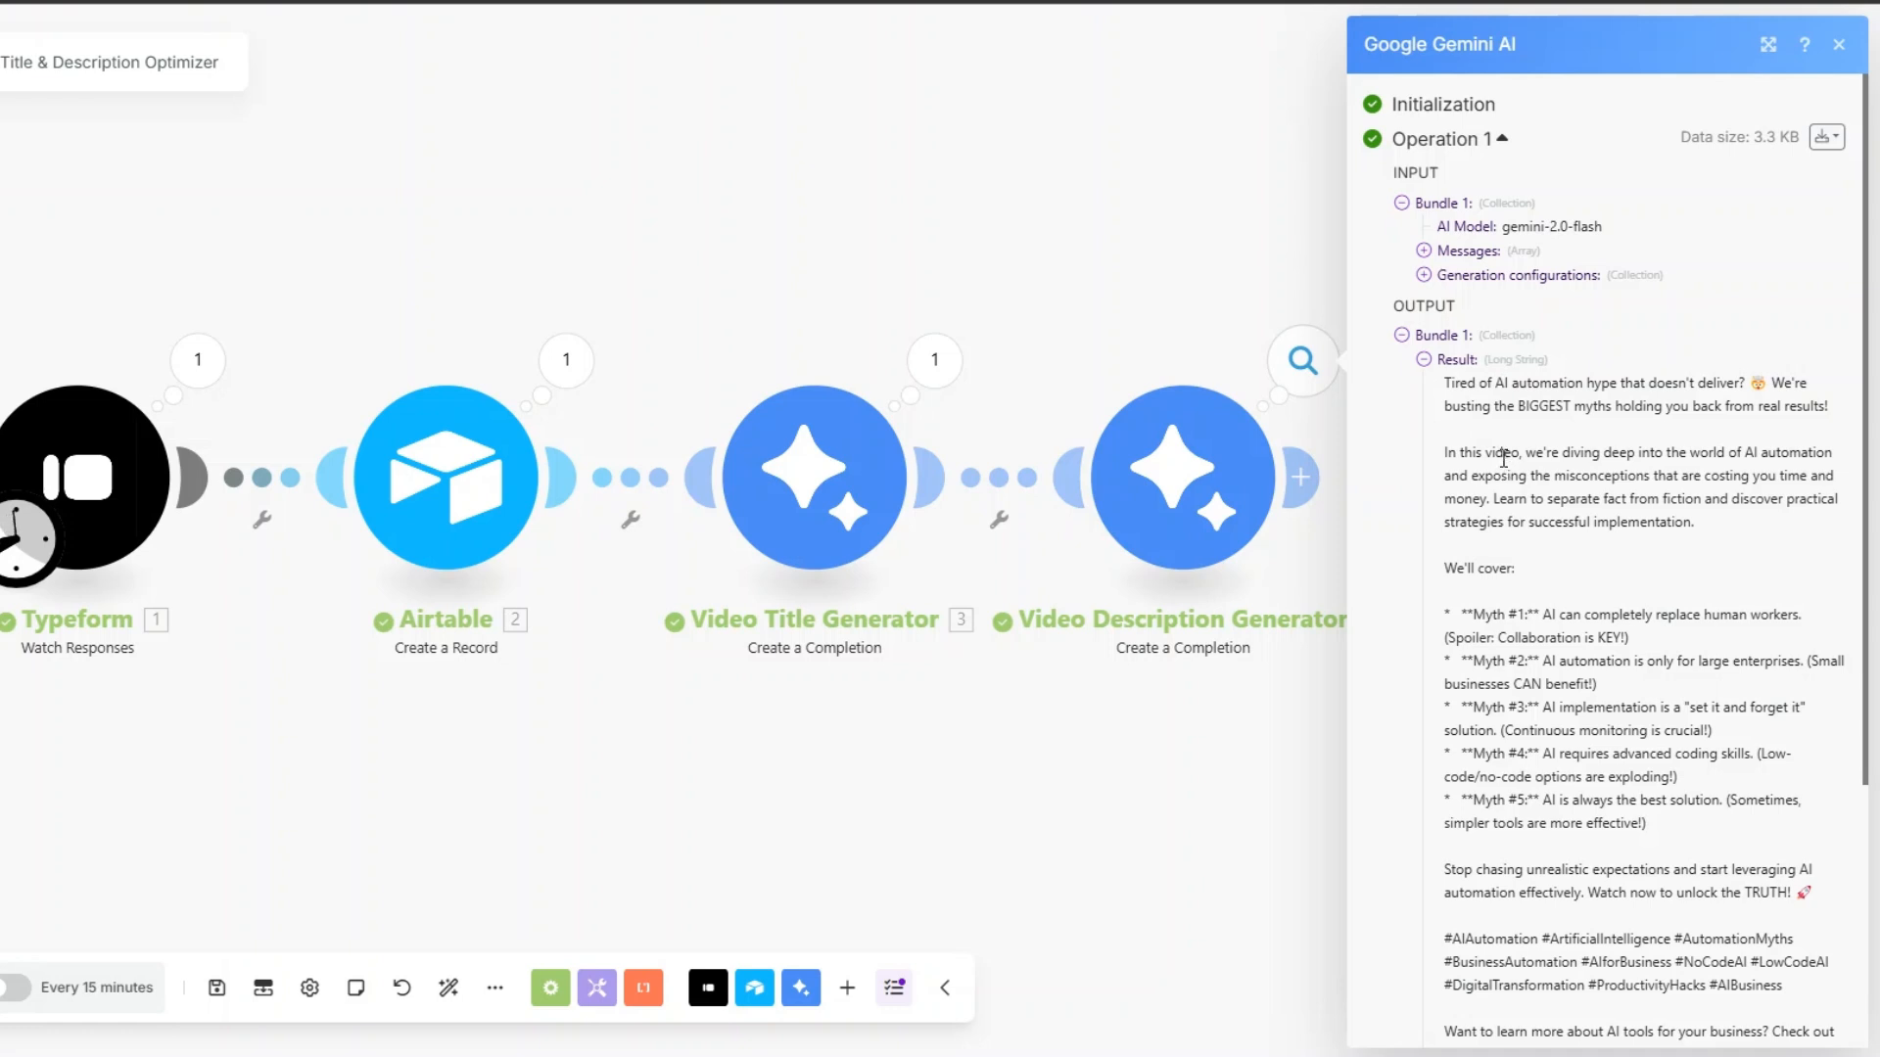
{"action": "triple_click", "coordinate": [1449, 460]}
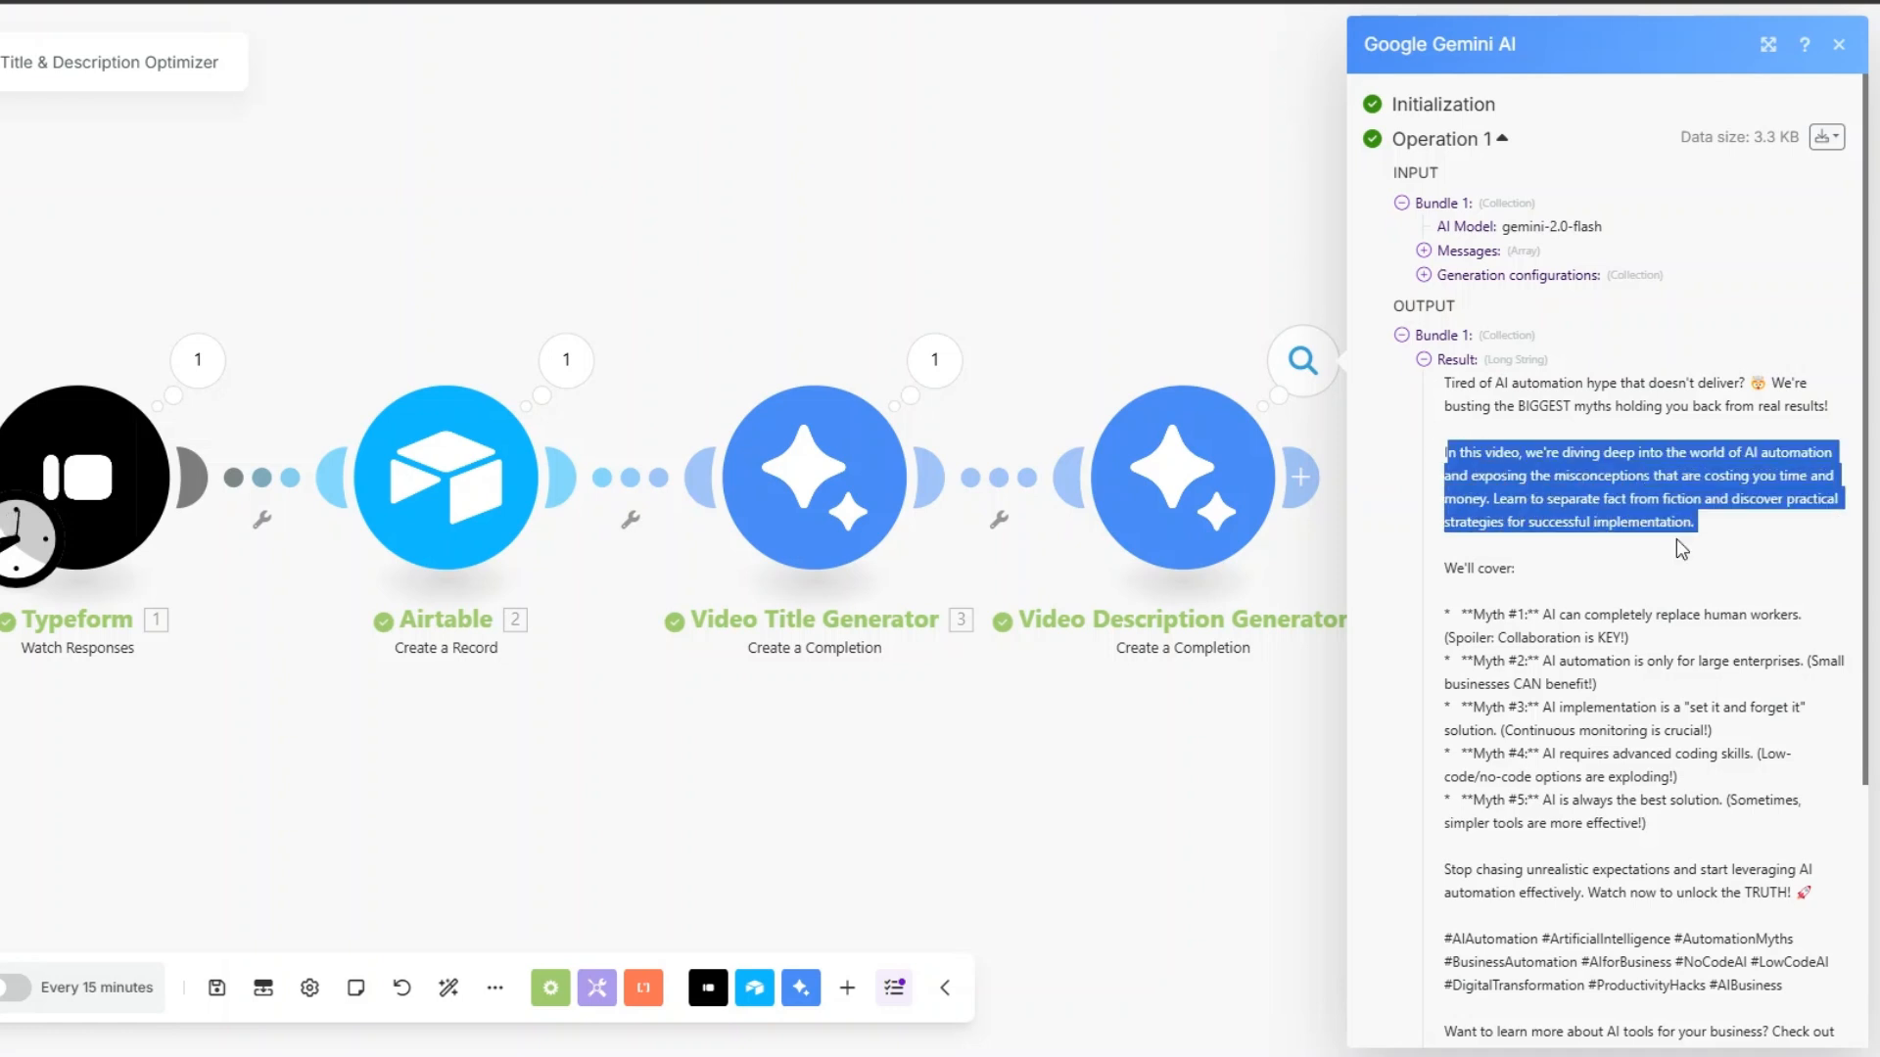
{"action": "scroll", "coordinate": [1450, 460], "scroll_direction": "down", "scroll_amount": 1}
{"action": "left_click", "coordinate": [1450, 451]}
{"action": "left_click_drag", "start_coordinate": [1450, 451], "coordinate": [1648, 707]}
{"action": "scroll", "coordinate": [1665, 715], "scroll_direction": "down", "scroll_amount": 2}
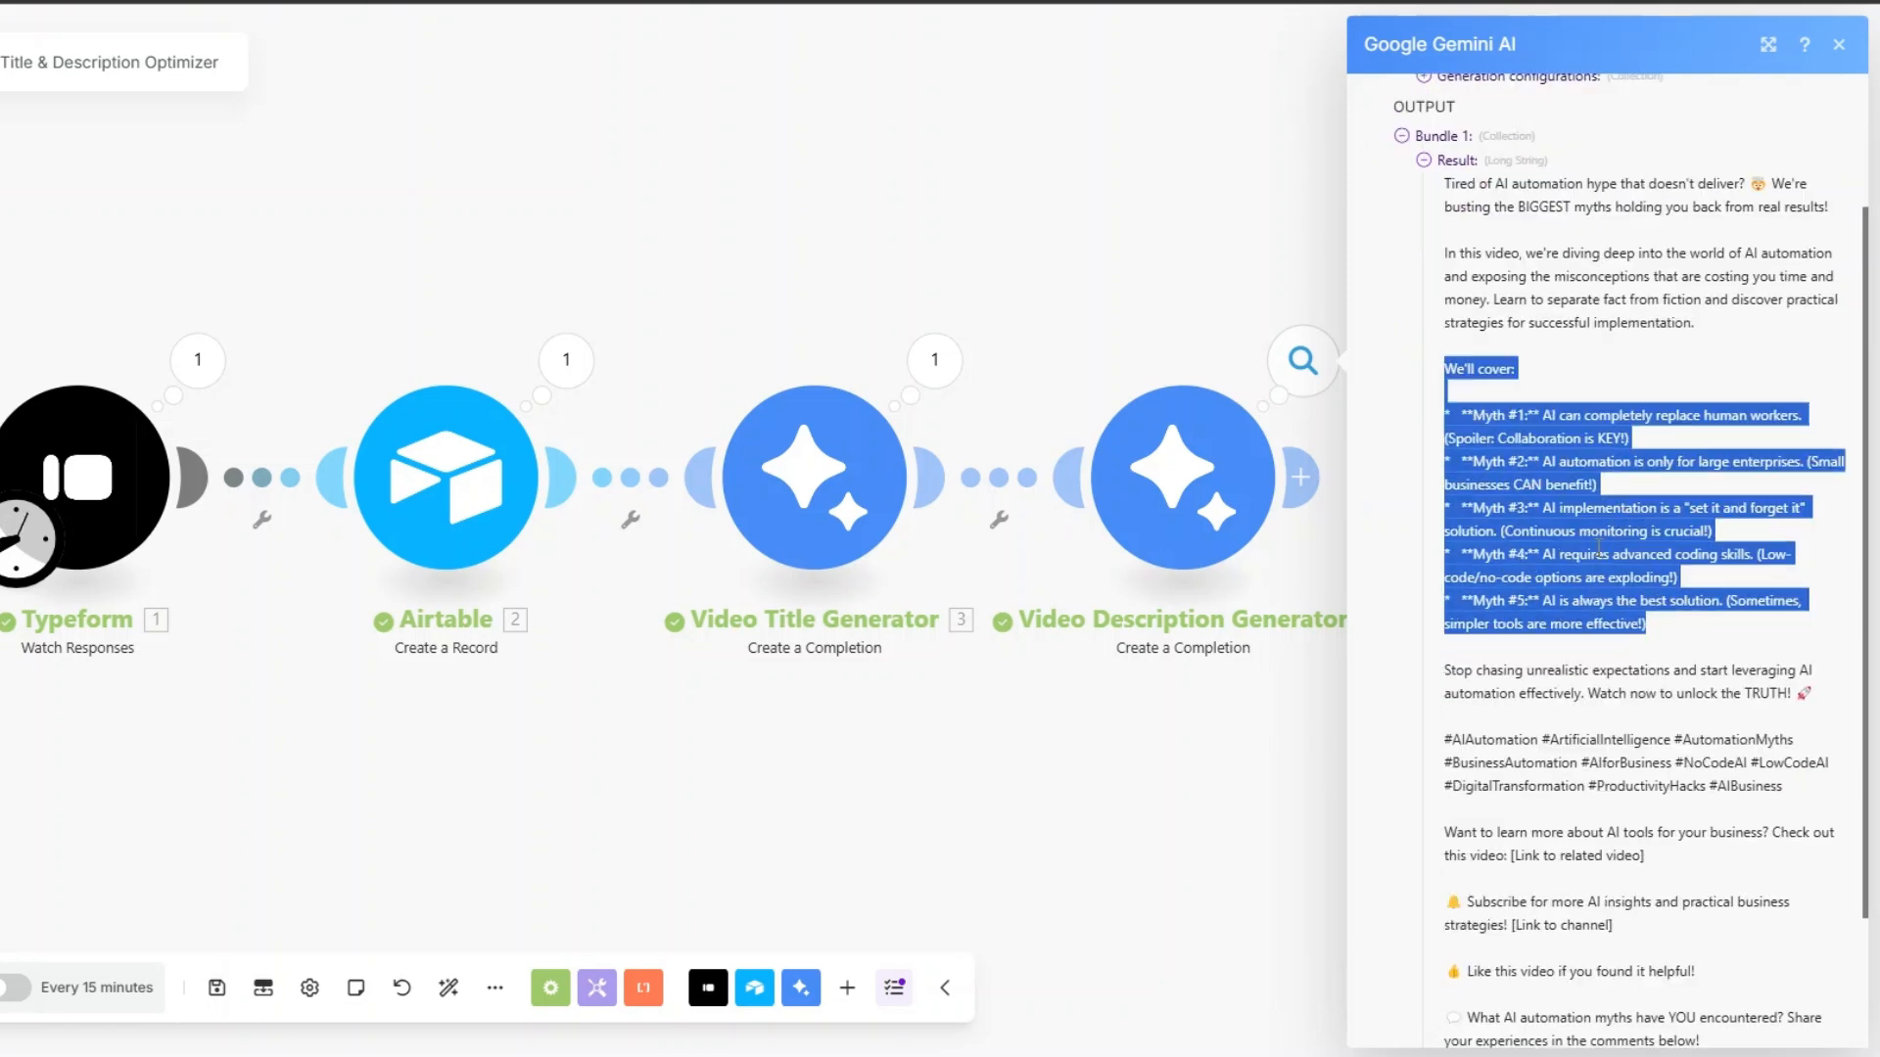
{"action": "triple_click", "coordinate": [1449, 579]}
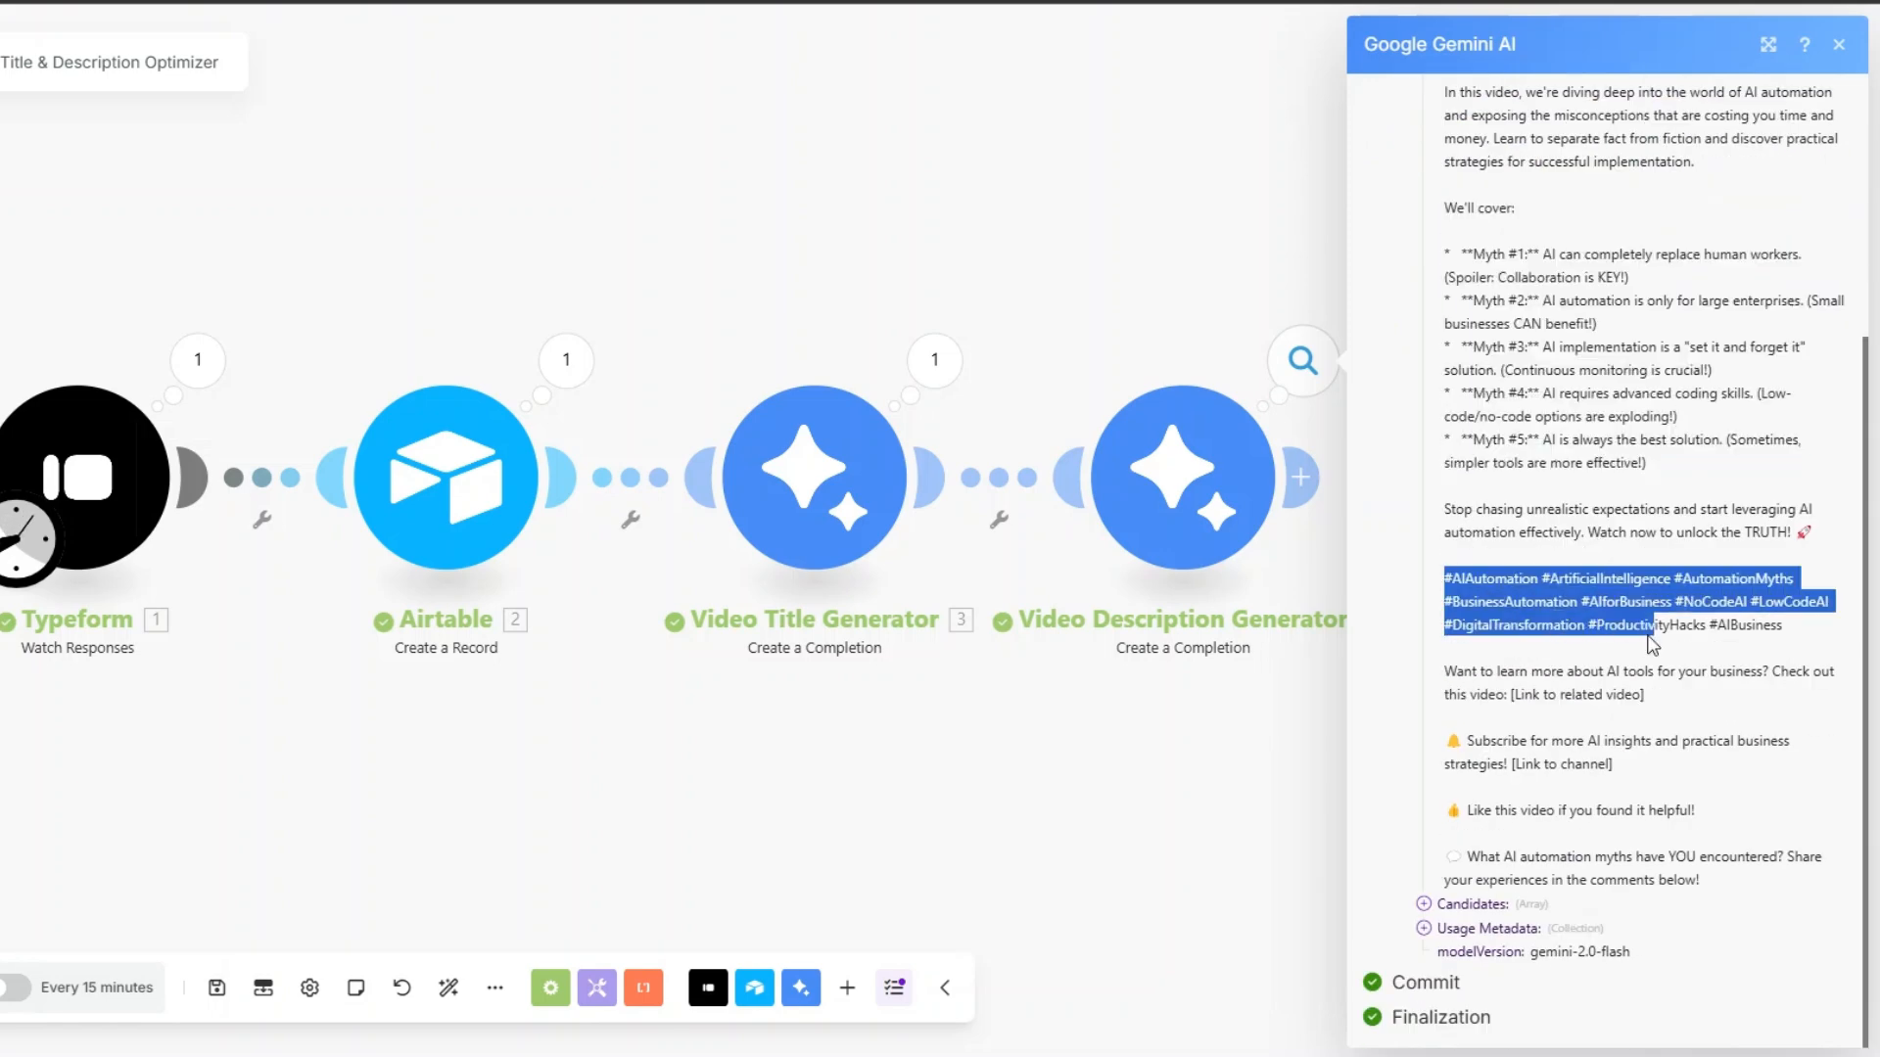
{"action": "triple_click", "coordinate": [1549, 673]}
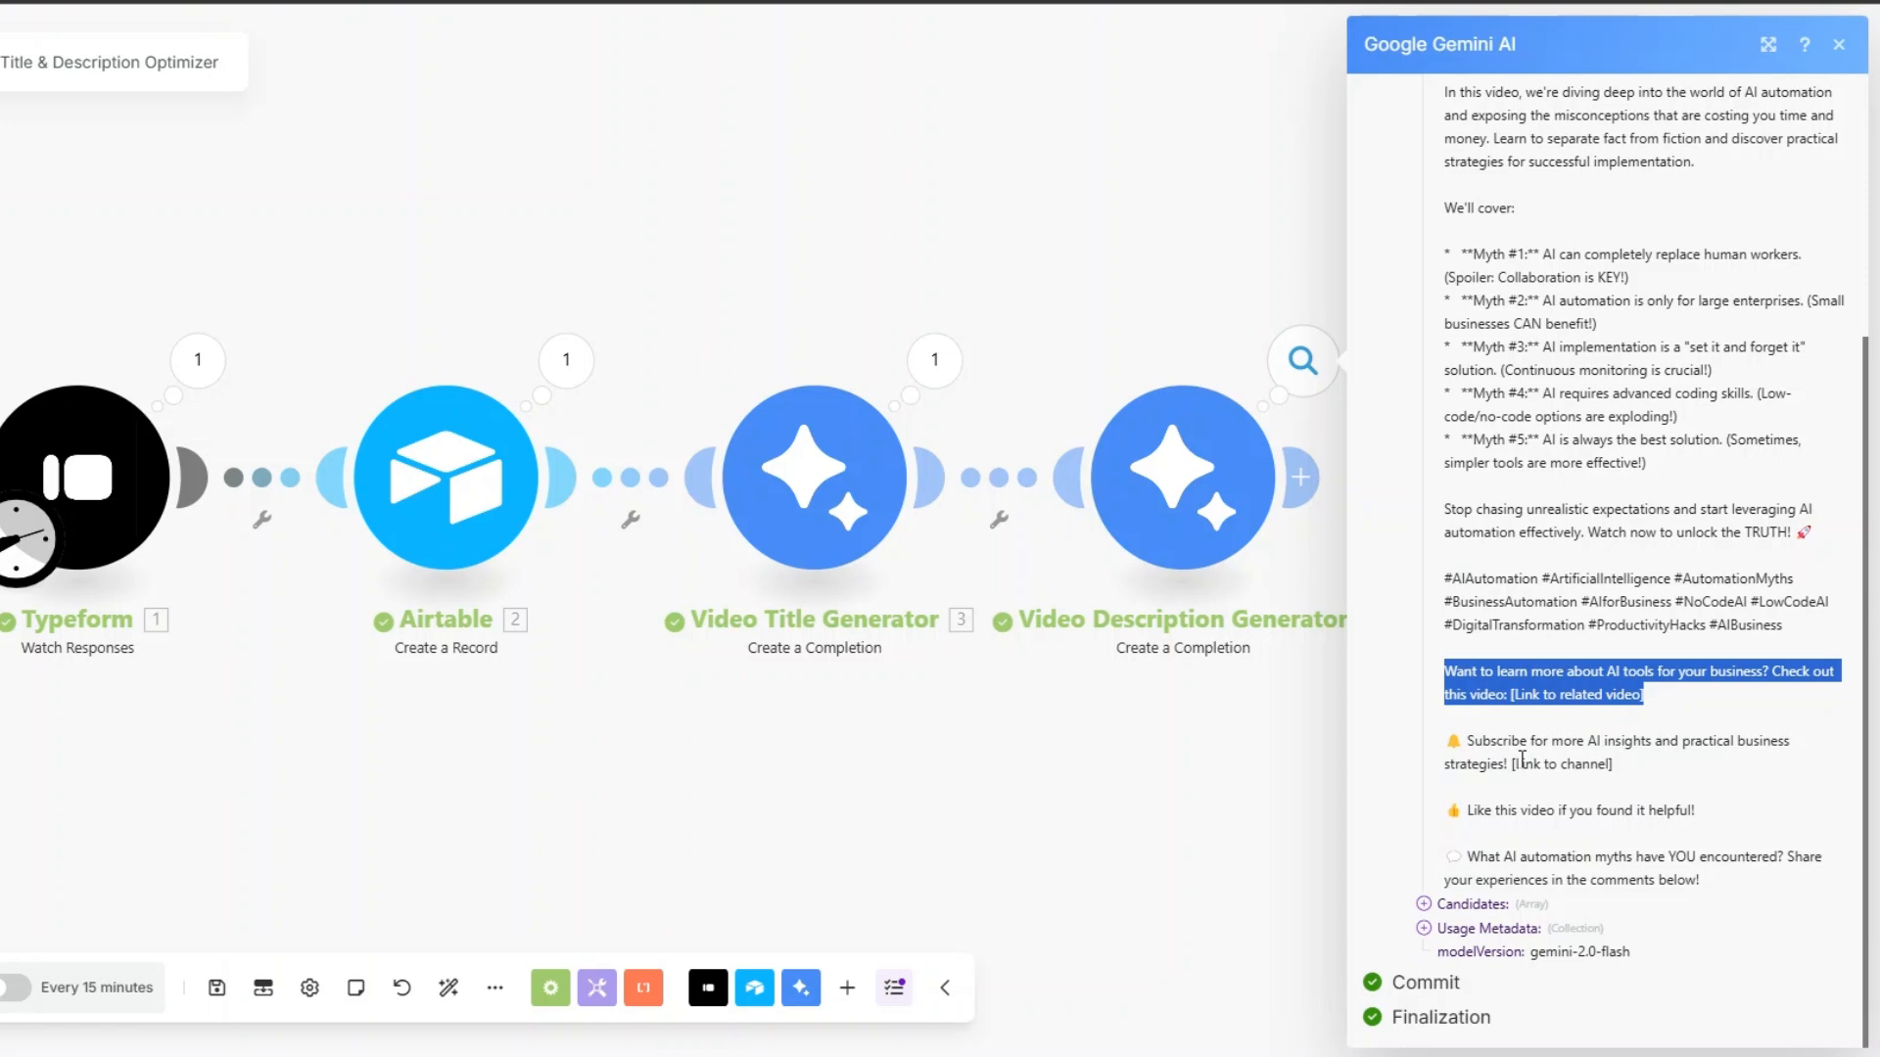
{"action": "left_click", "coordinate": [1005, 738]}
Step: Check the record fields in the output of the Airtable Create a Record module
{"action": "left_click_drag", "start_coordinate": [916, 775], "coordinate": [690, 756]}
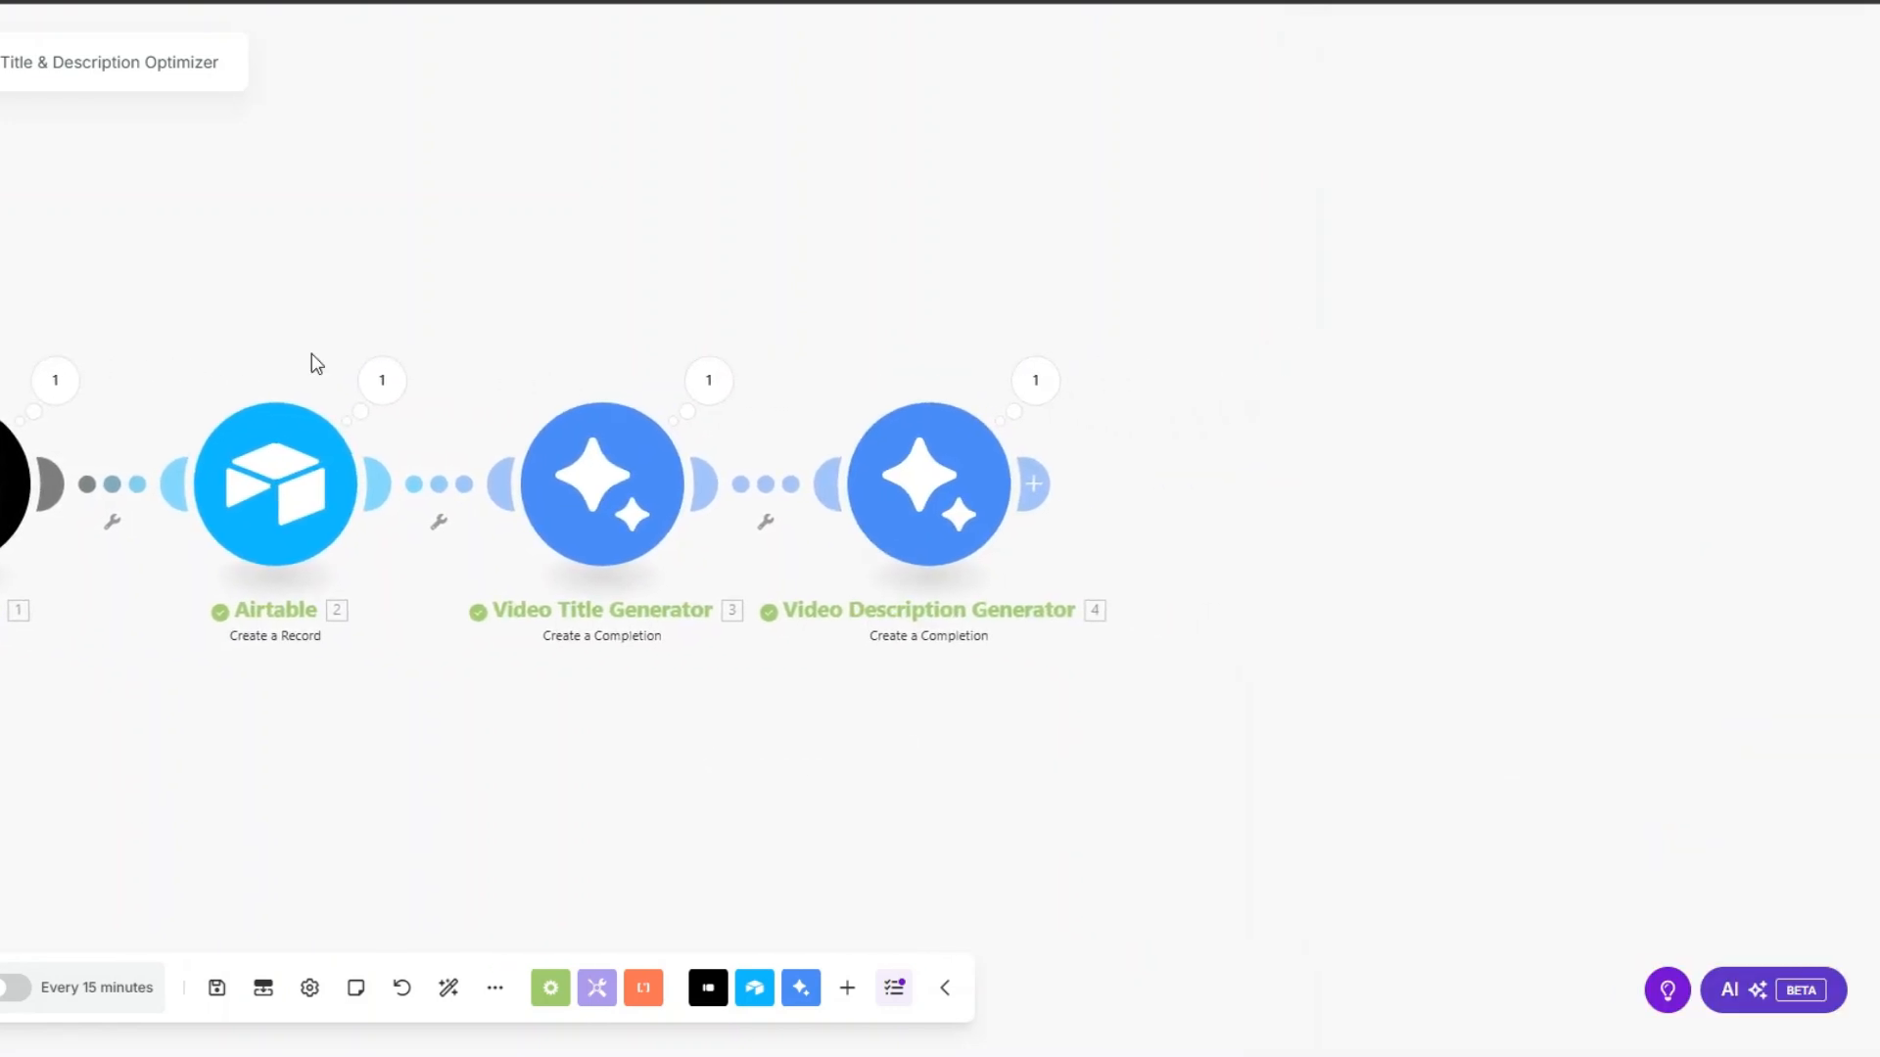
{"action": "left_click", "coordinate": [383, 382]}
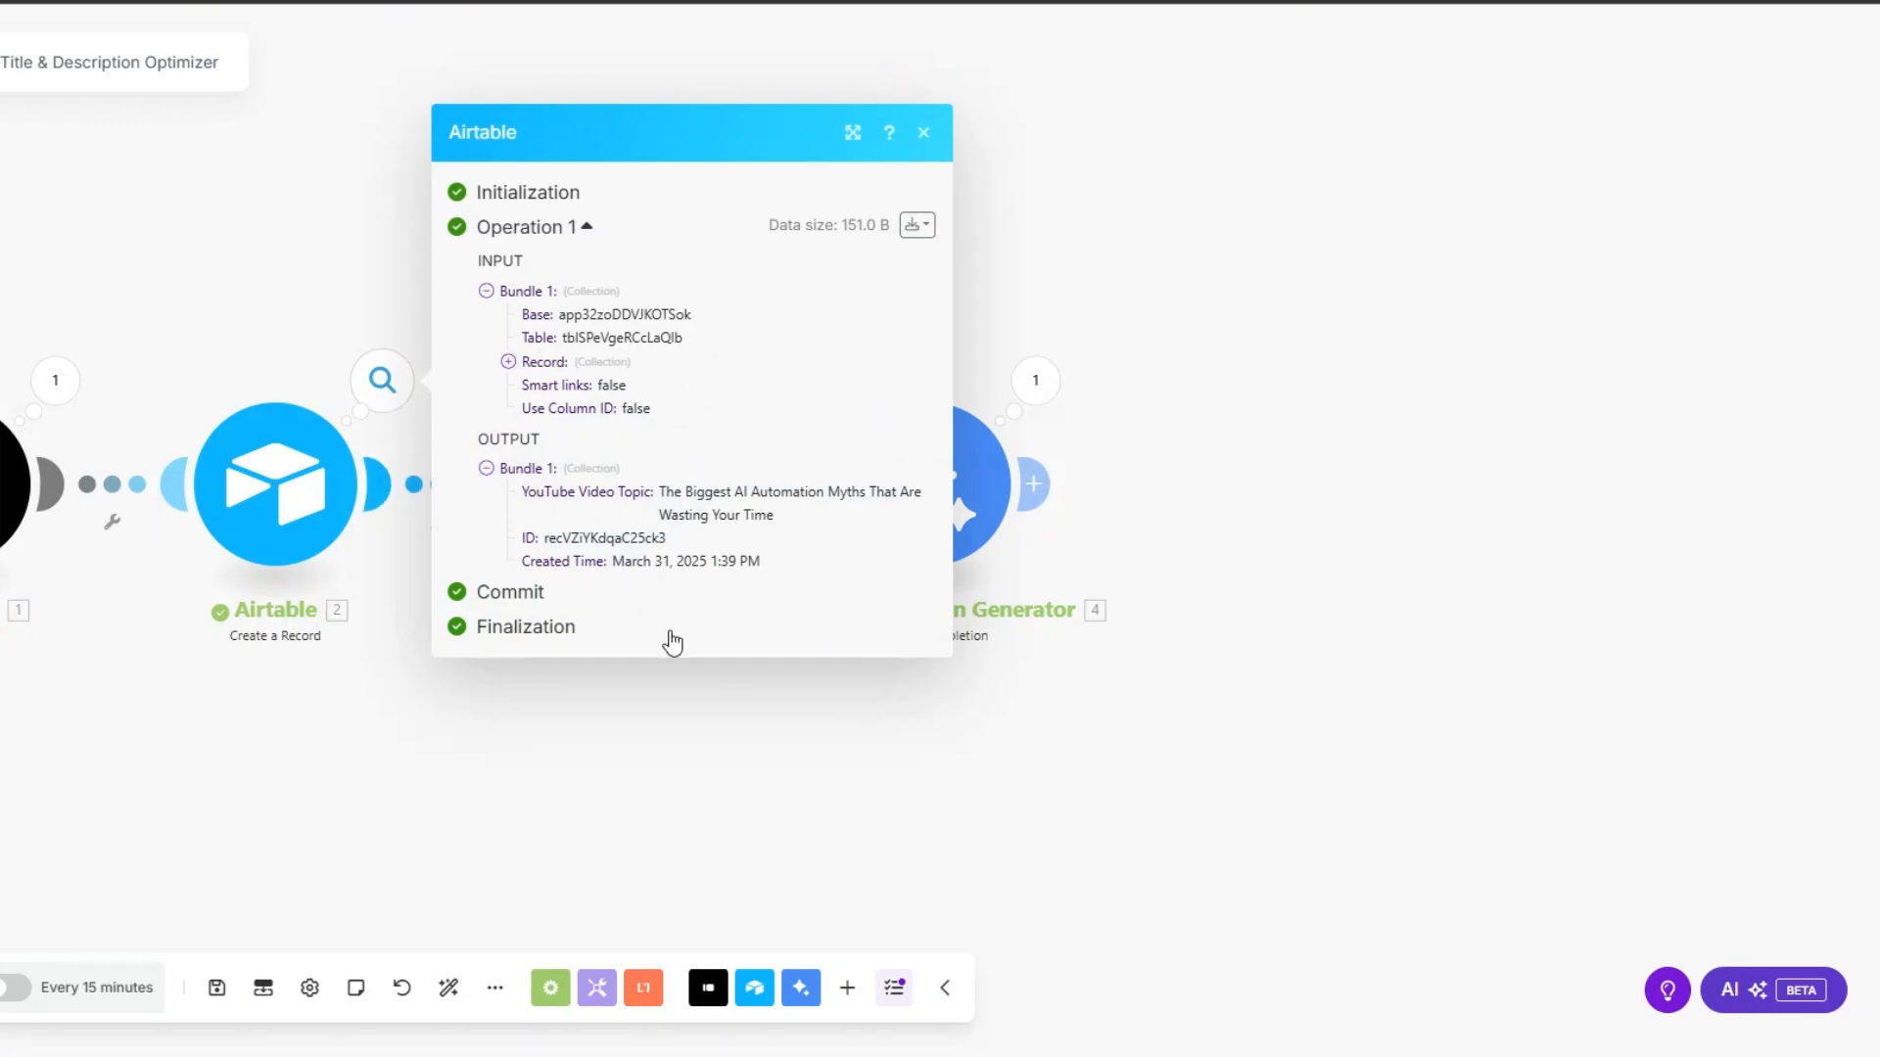
{"action": "left_click", "coordinate": [666, 691]}
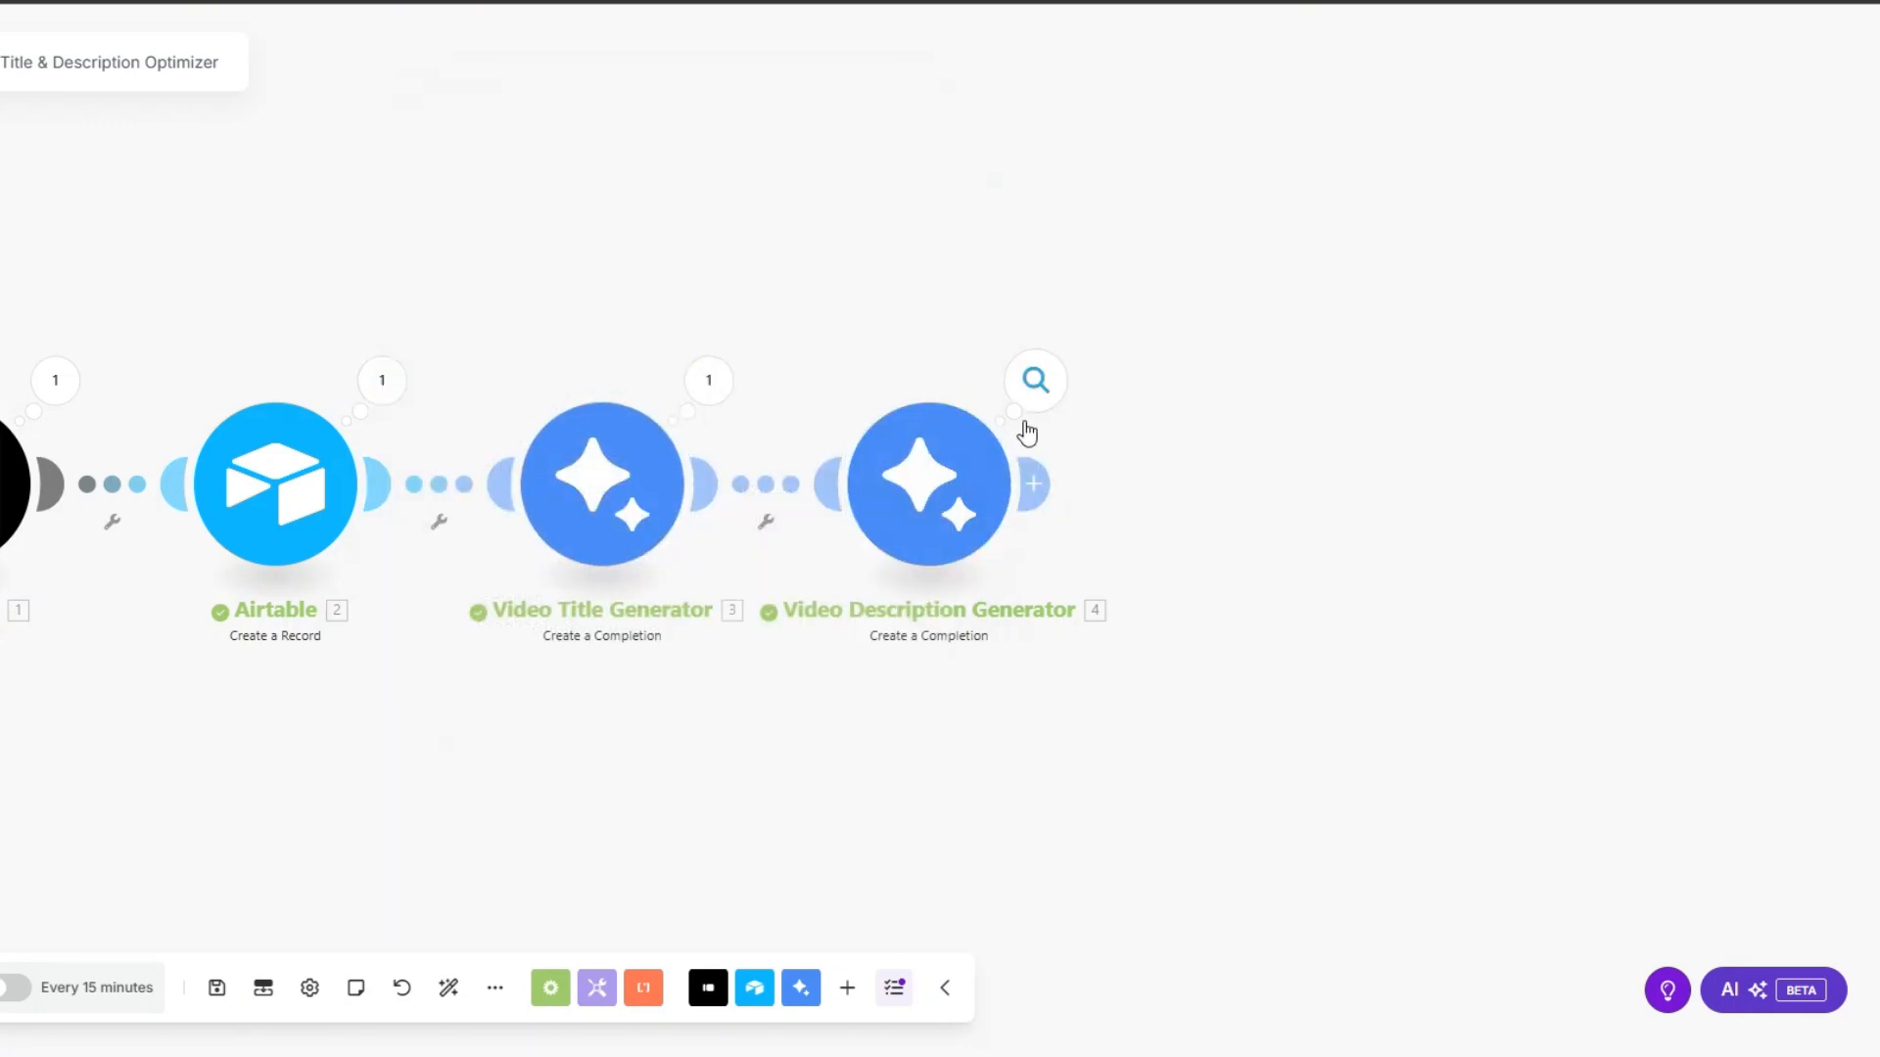
Step: Add an Airtable Update a Record module after the Video Description Generator, using YouTube Channel Base and YouTube Channel Table
{"action": "left_click", "coordinate": [1033, 483]}
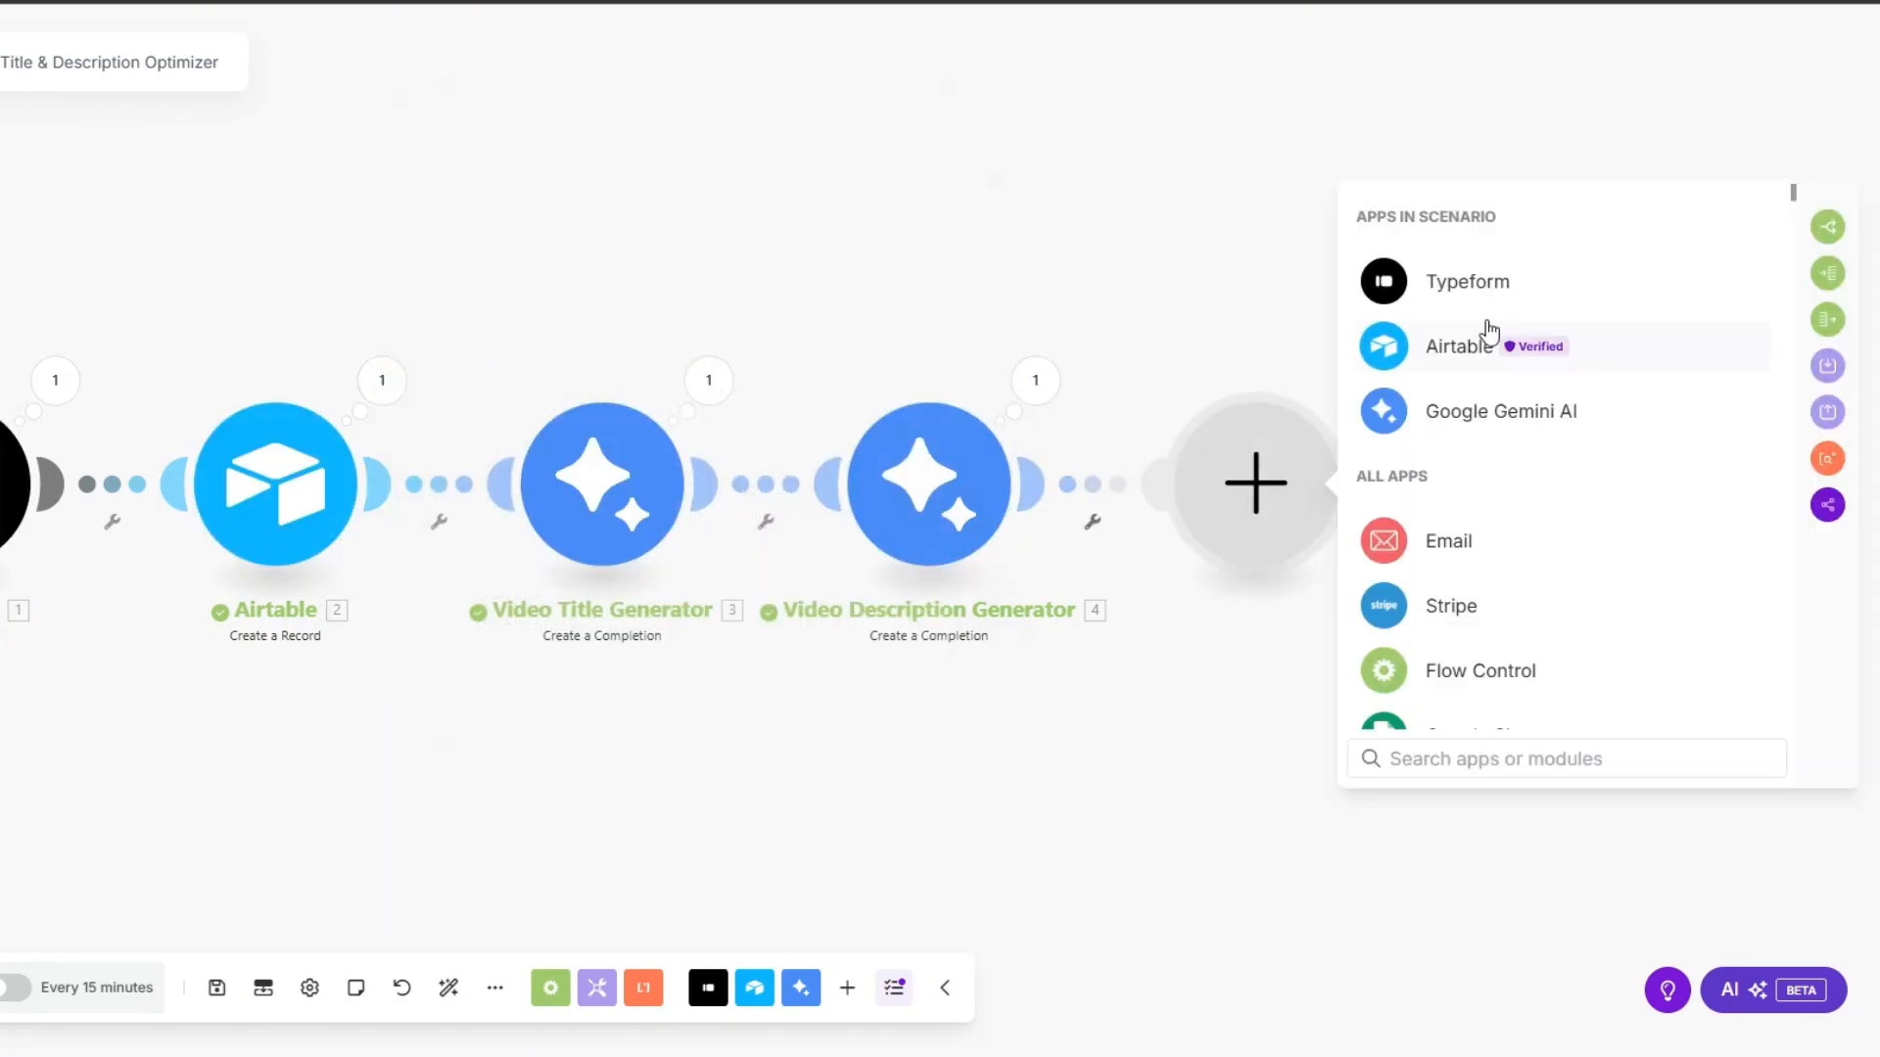
{"action": "left_click", "coordinate": [1483, 340]}
{"action": "left_click", "coordinate": [1472, 627]}
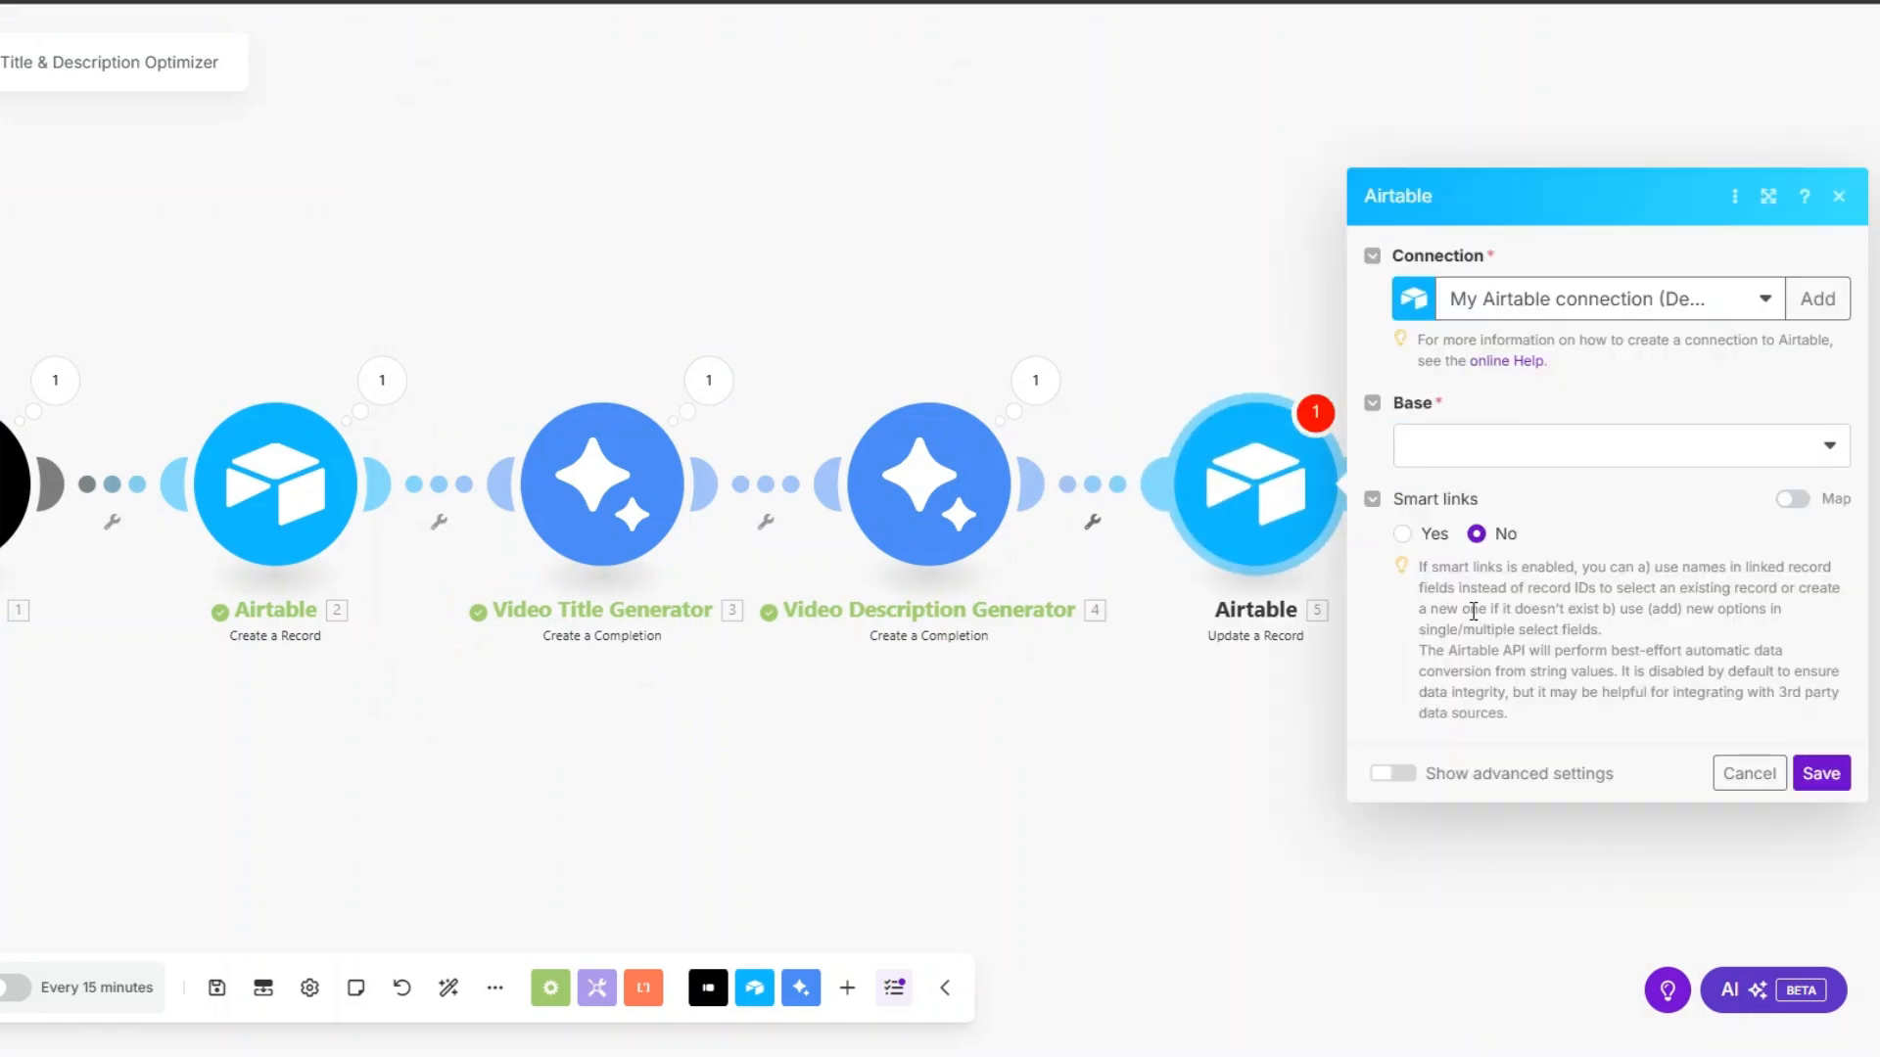
{"action": "left_click", "coordinate": [1583, 455]}
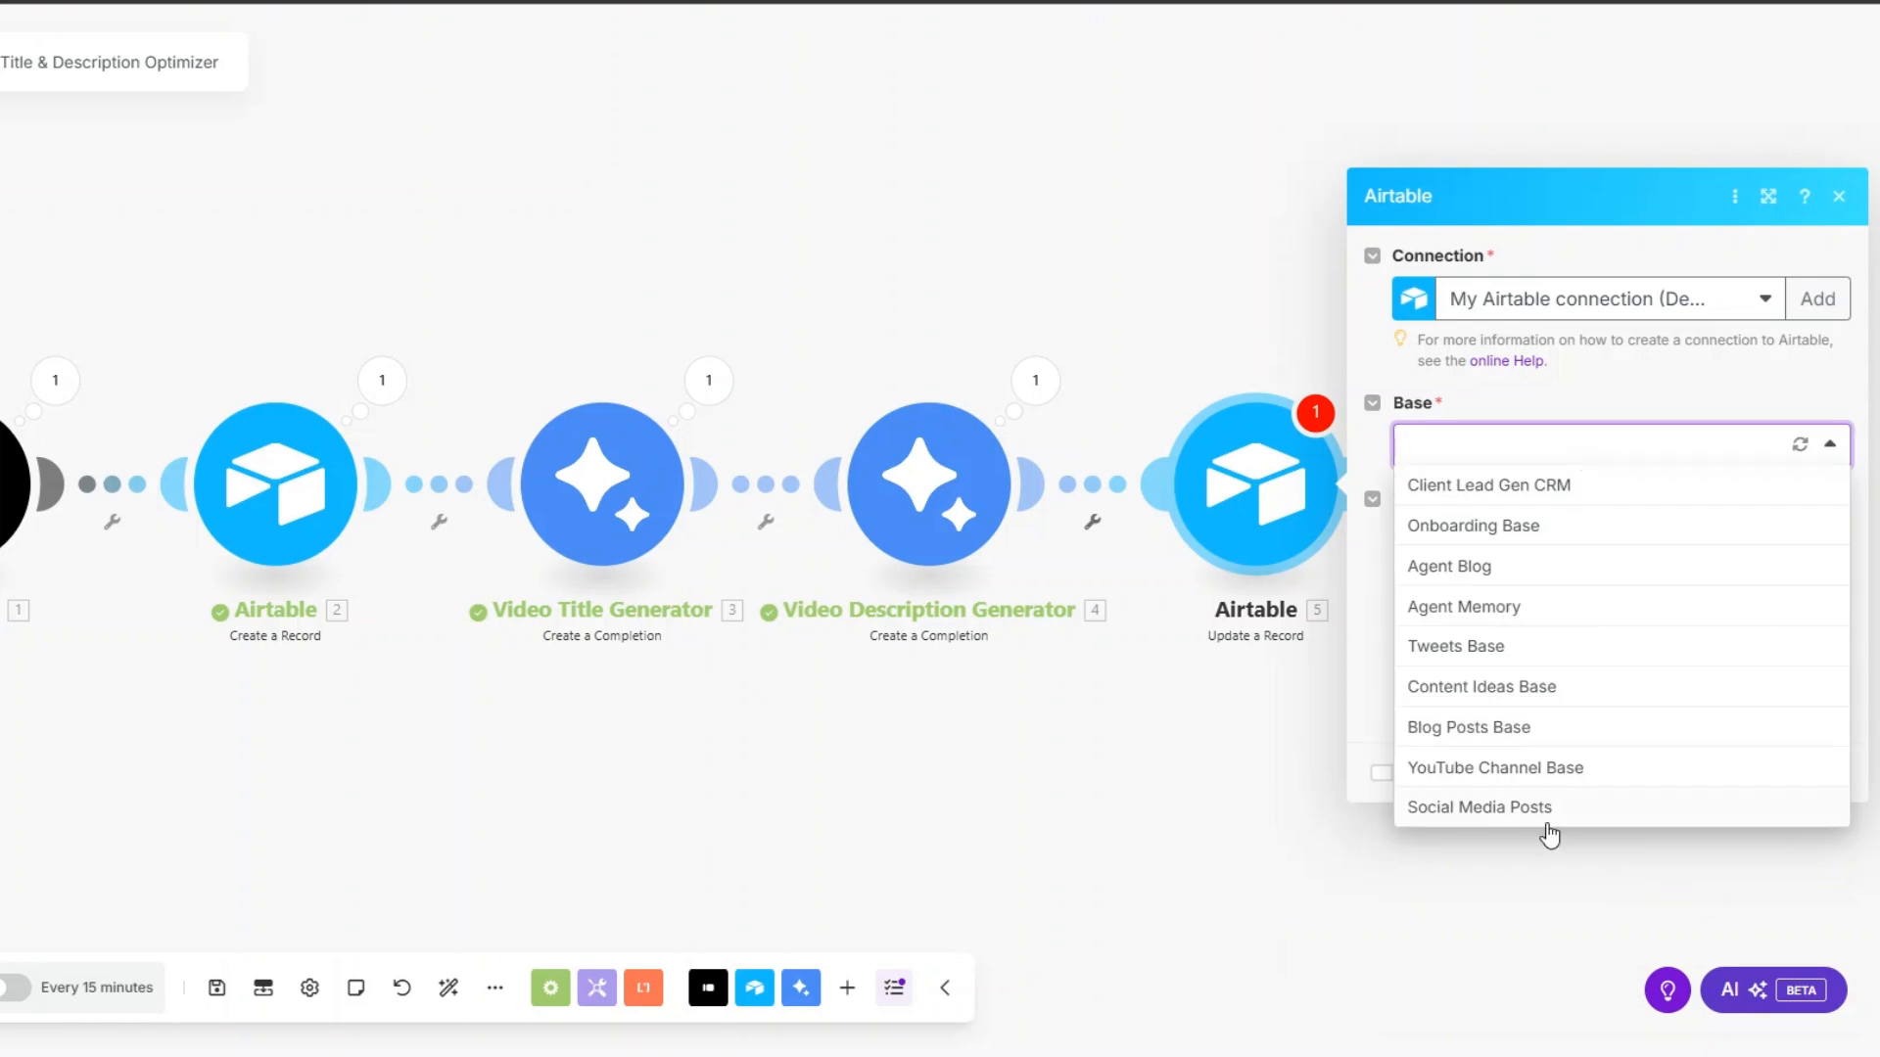
{"action": "left_click", "coordinate": [1545, 774]}
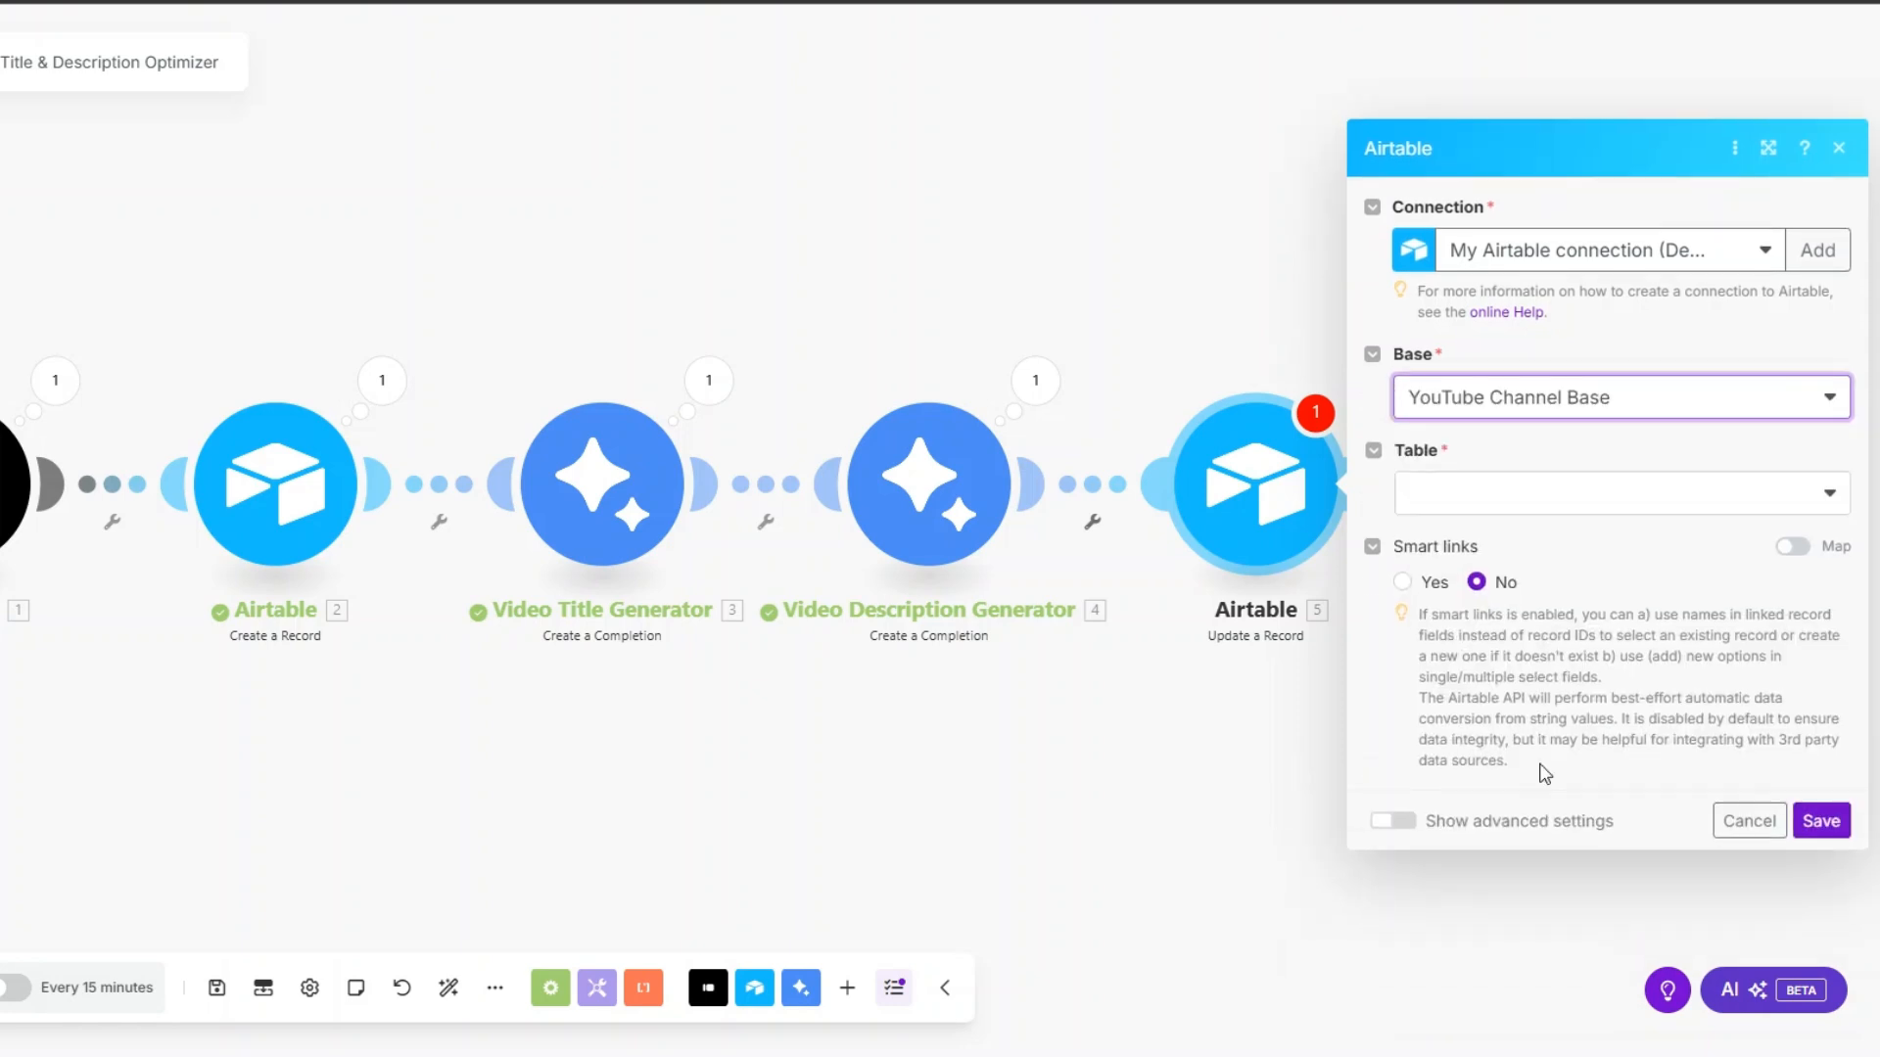
{"action": "left_click", "coordinate": [1477, 493]}
{"action": "left_click", "coordinate": [1473, 535]}
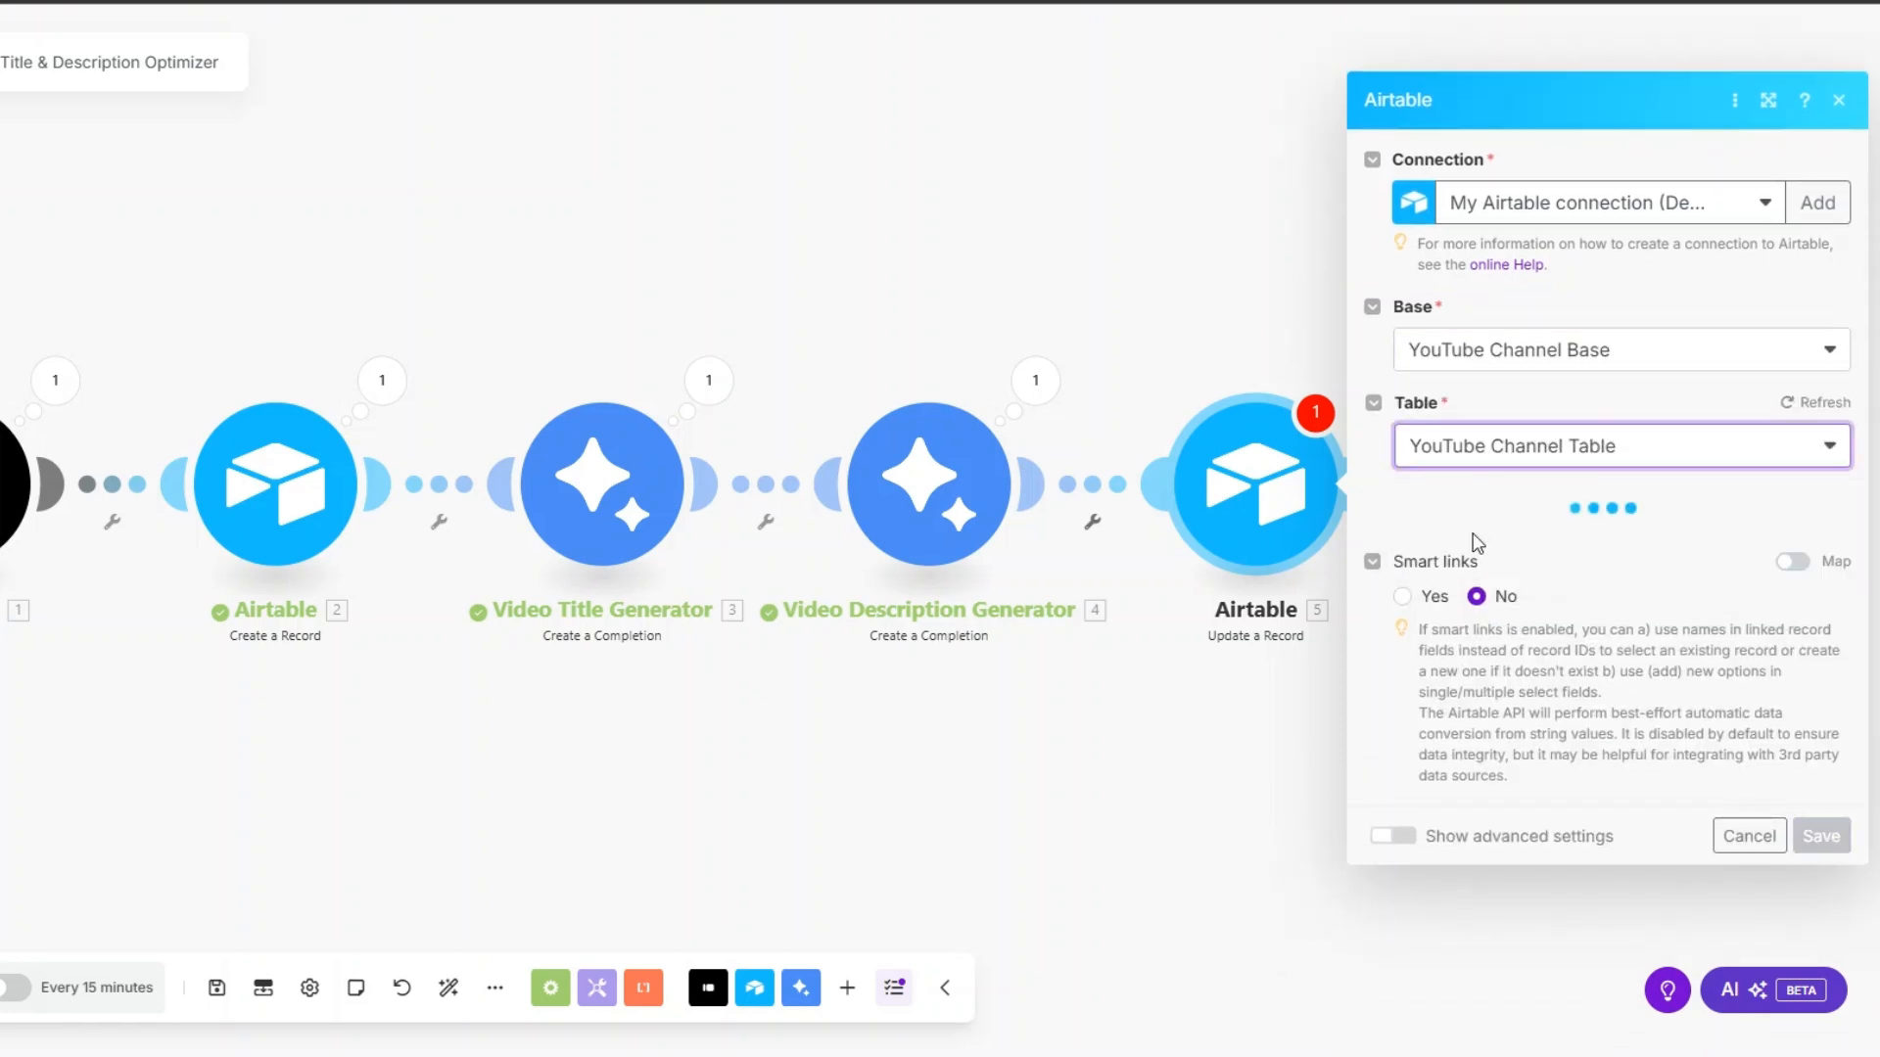
Step: Map the update module's Record ID to the ID from the Airtable Create a Record module
{"action": "left_click", "coordinate": [1473, 485]}
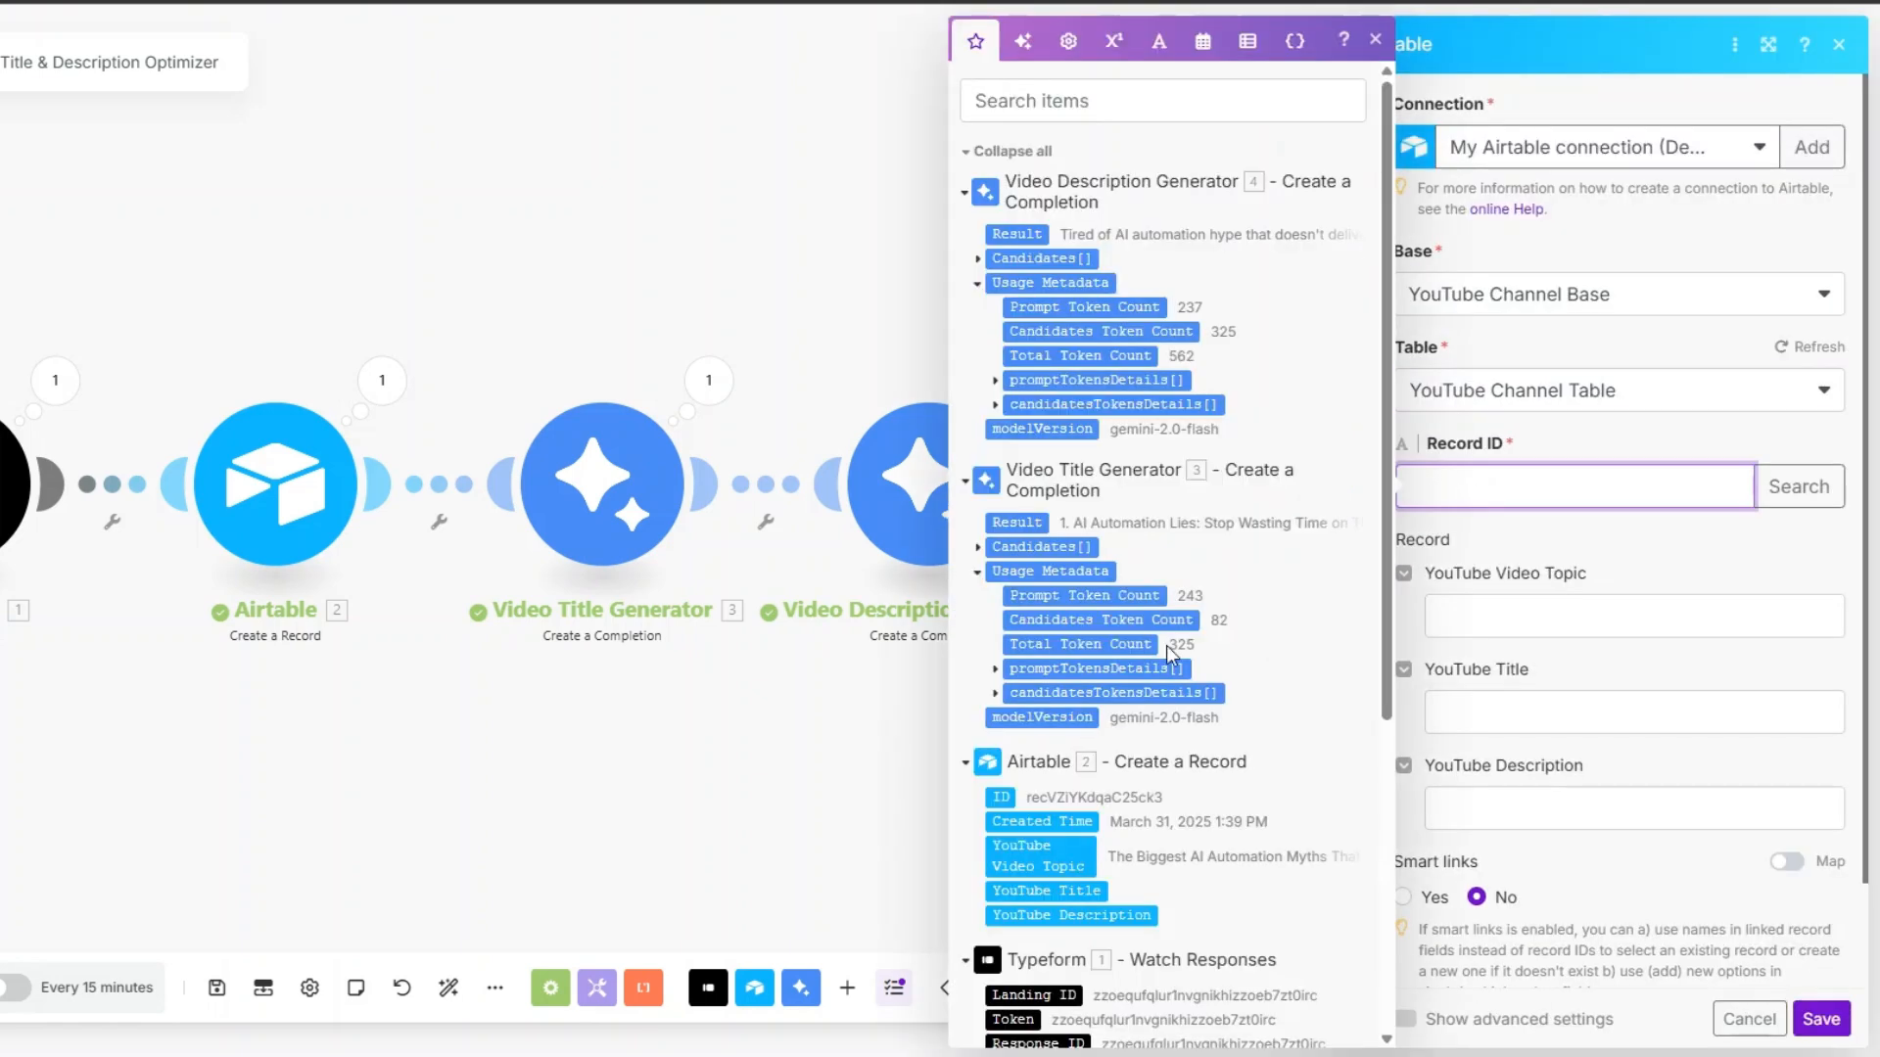
{"action": "scroll", "coordinate": [1084, 675], "scroll_direction": "down", "scroll_amount": 3}
{"action": "left_click", "coordinate": [1001, 566]}
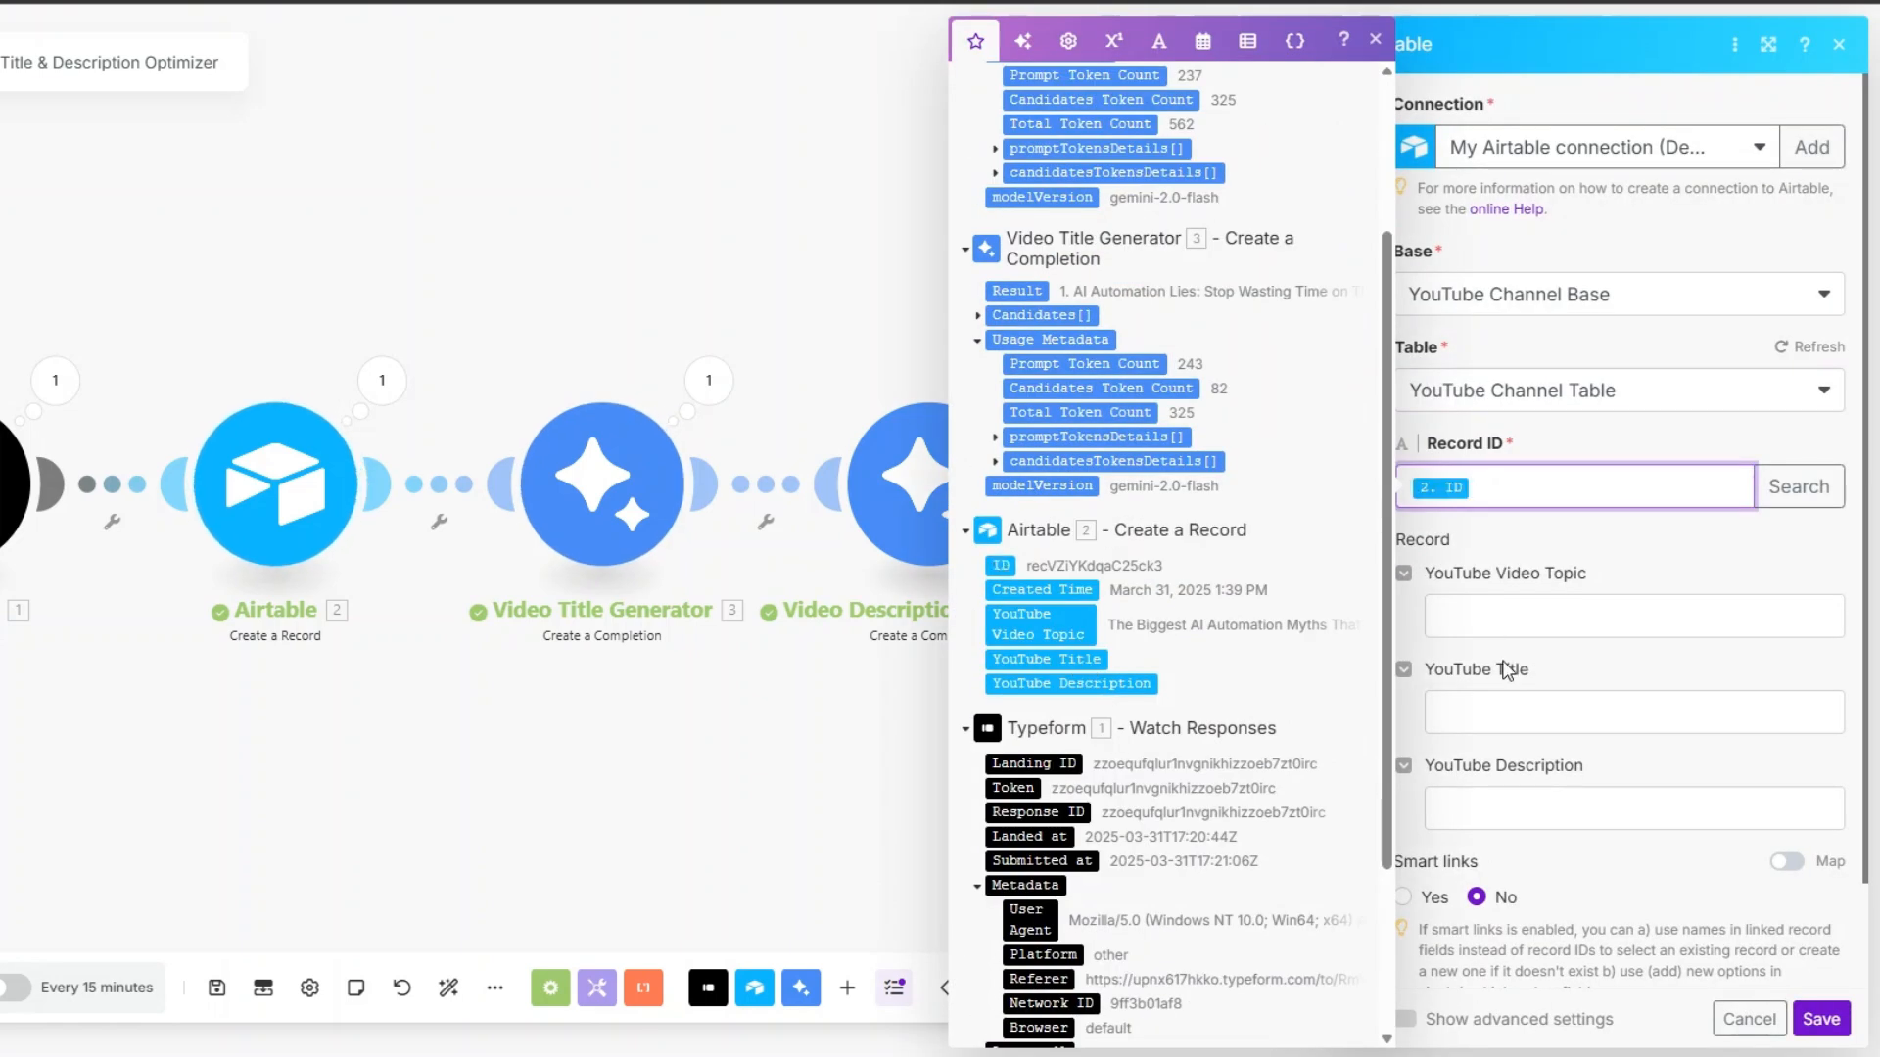
Step: Map YouTube Title and YouTube Description to the Result of the Video Title Generator and Video Description Generator respectively, and save the module
{"action": "left_click", "coordinate": [1527, 712]}
{"action": "left_click", "coordinate": [1046, 522]}
{"action": "left_click", "coordinate": [1528, 809]}
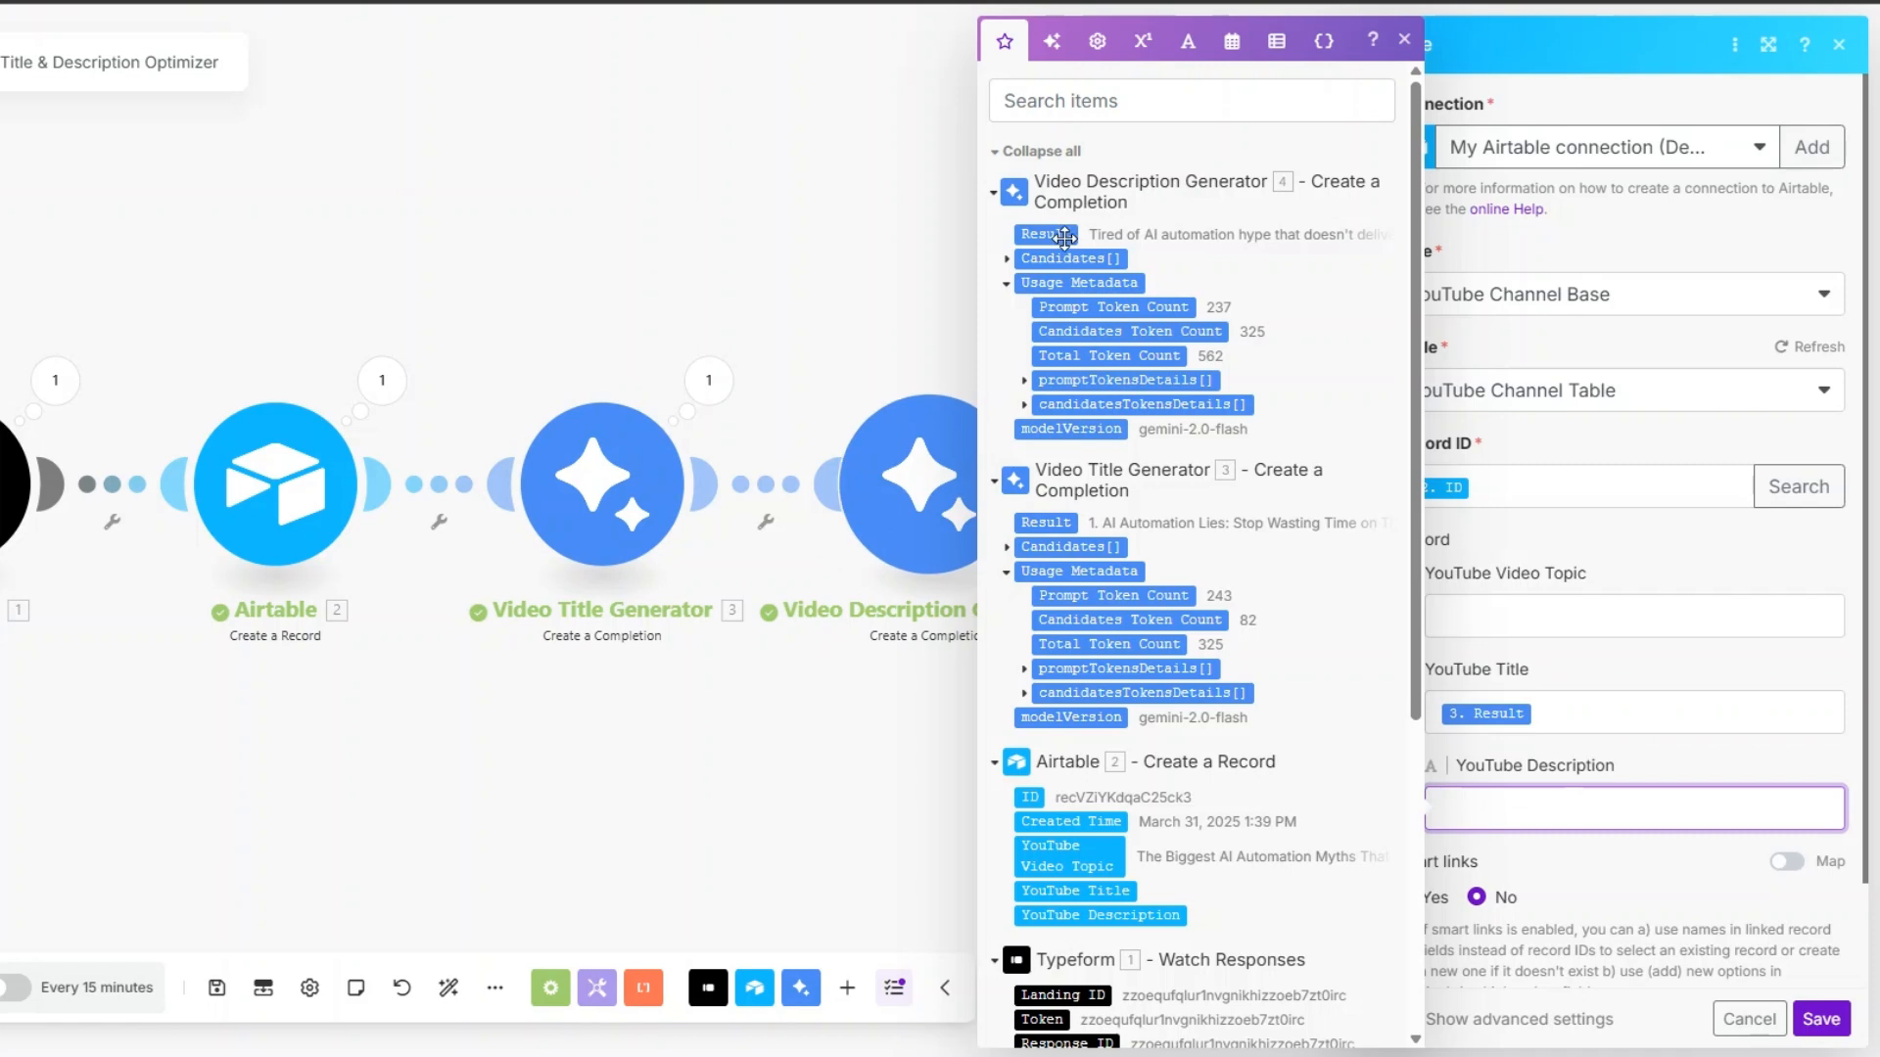
{"action": "left_click", "coordinate": [1046, 233]}
{"action": "left_click", "coordinate": [1821, 1019]}
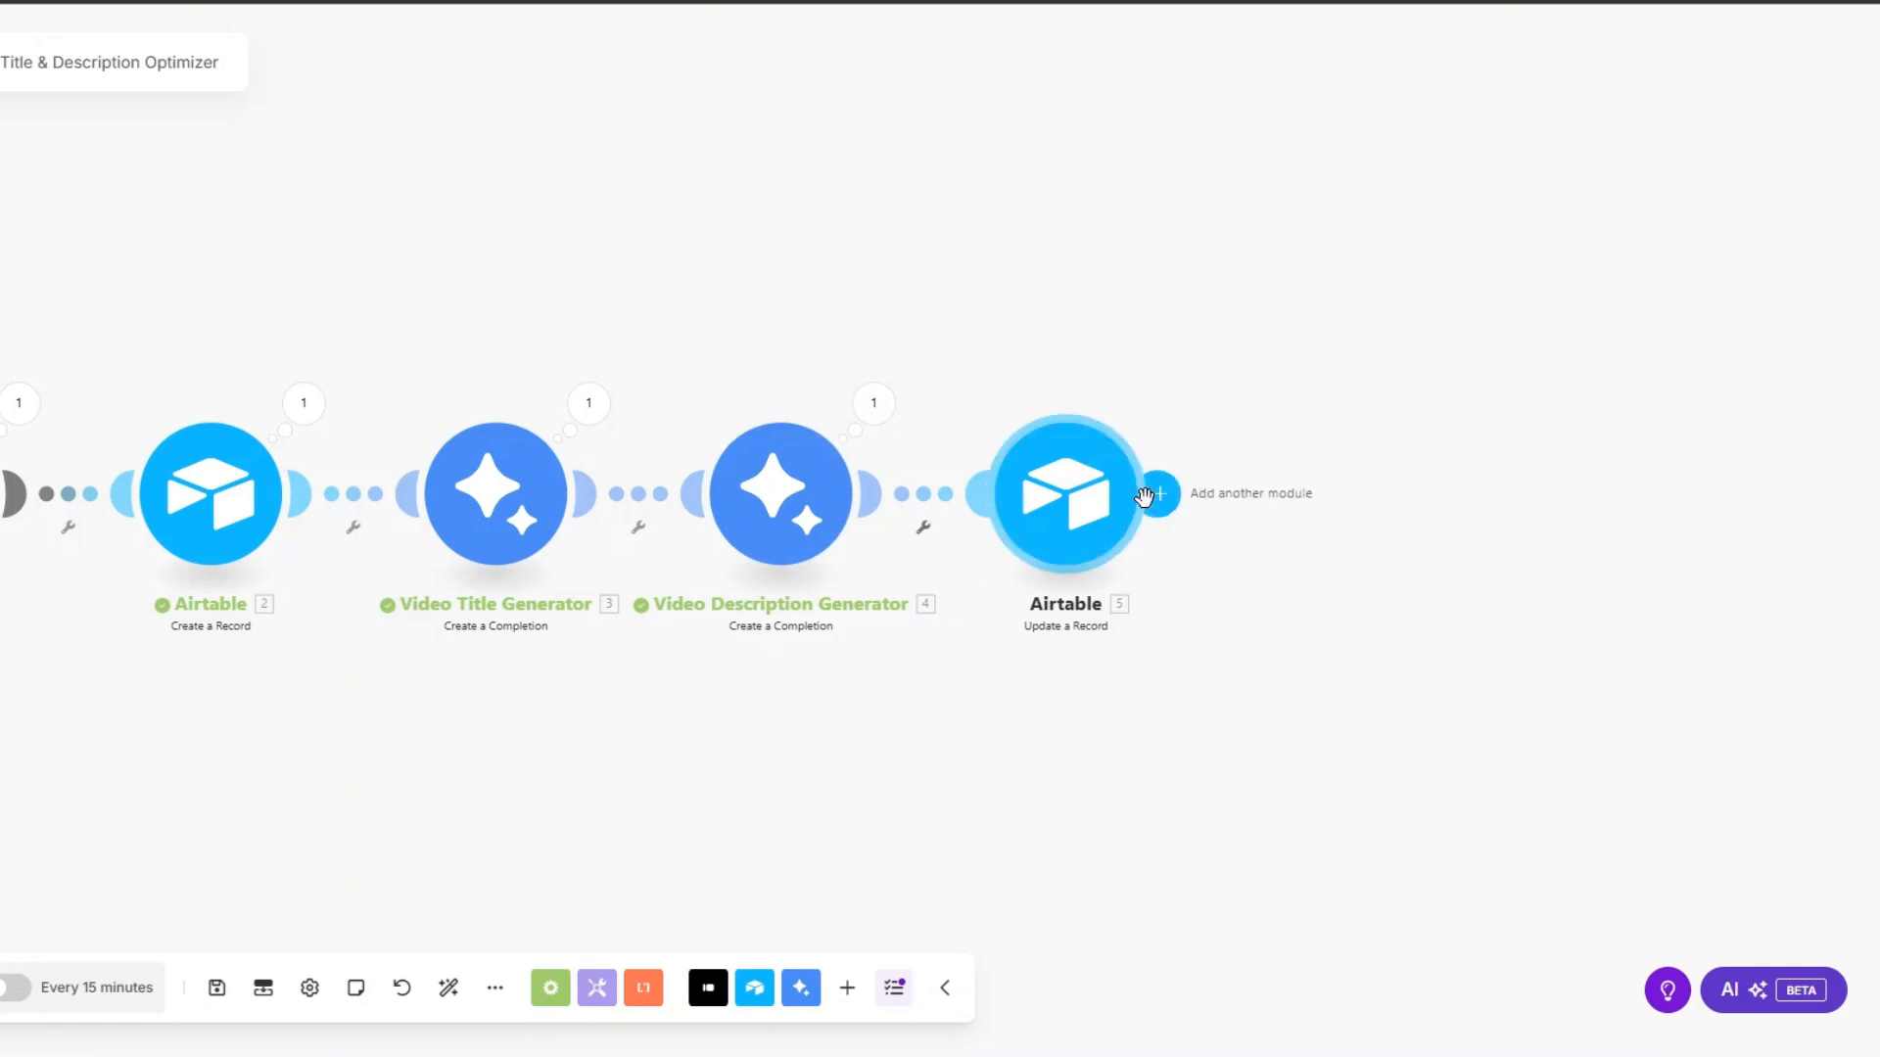
Step: Add a Slack Create a Message module after the Airtable Update a Record module
{"action": "left_click", "coordinate": [1156, 493]}
{"action": "left_click", "coordinate": [1278, 505]}
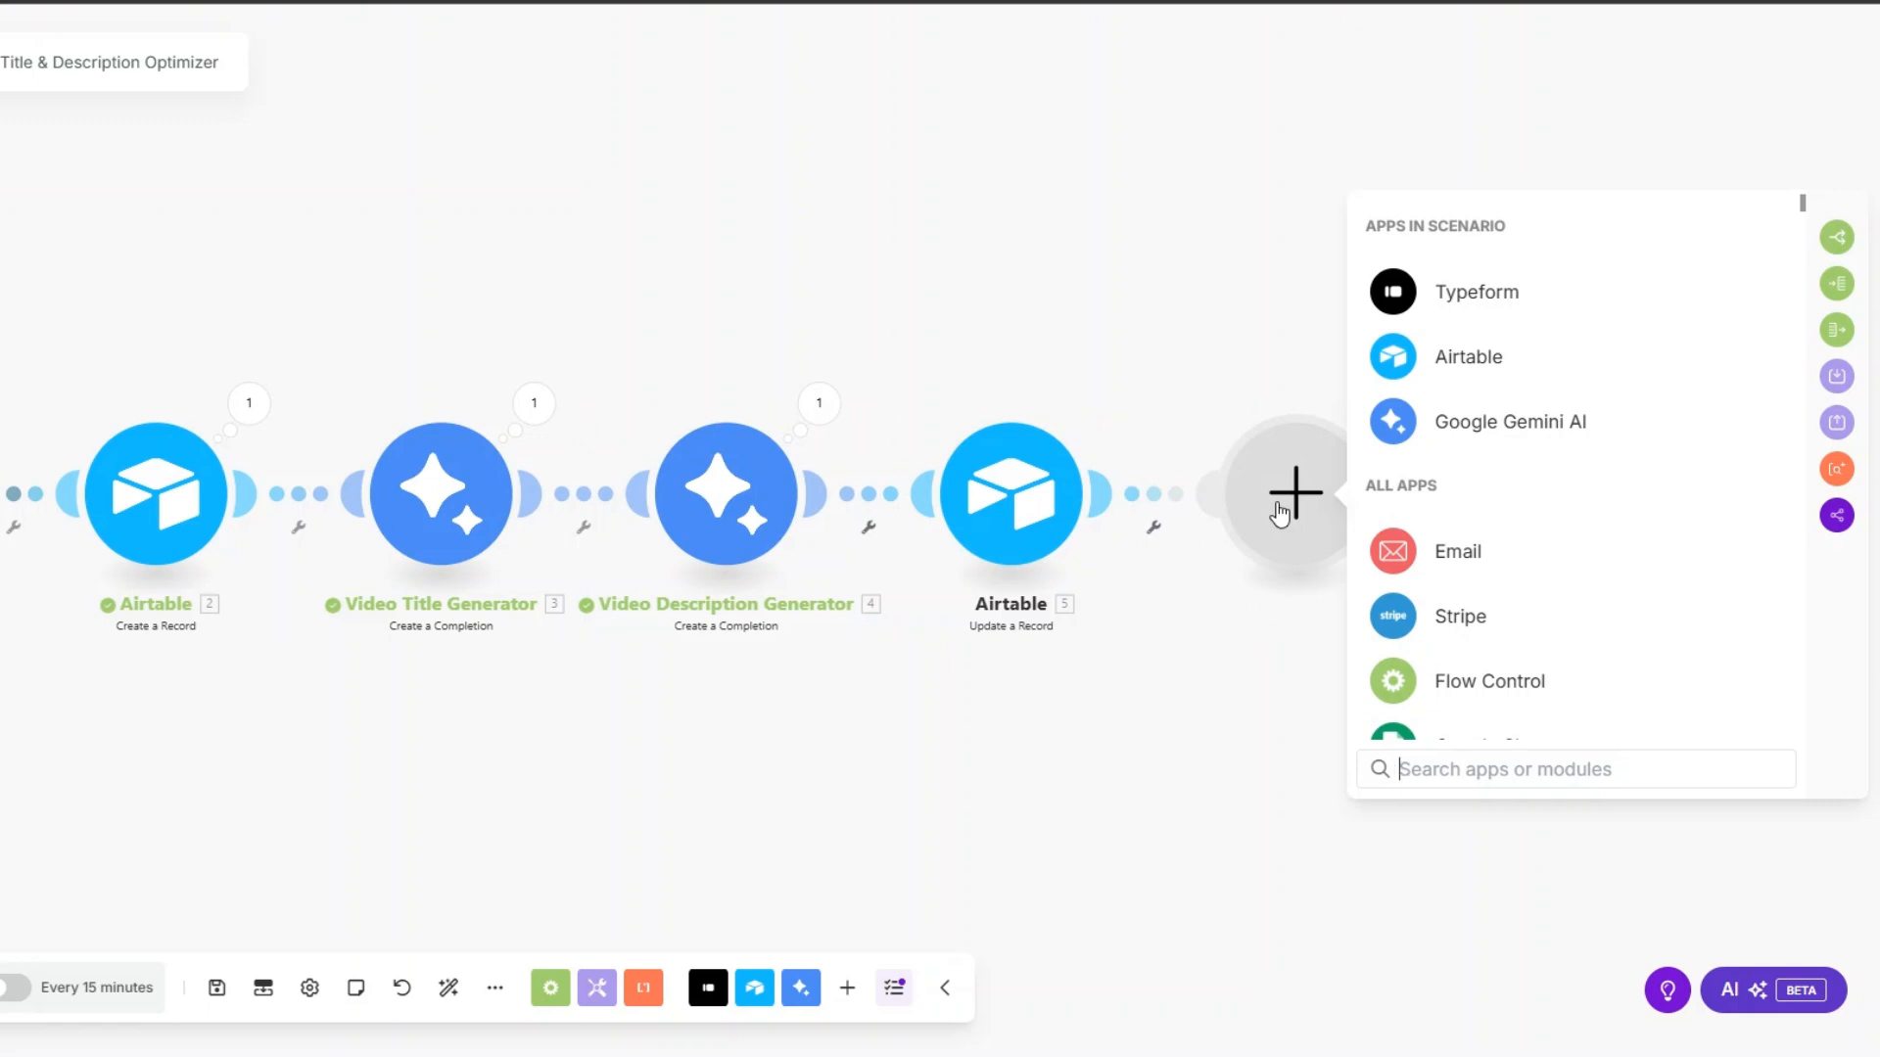
{"action": "type", "text": "slack"}
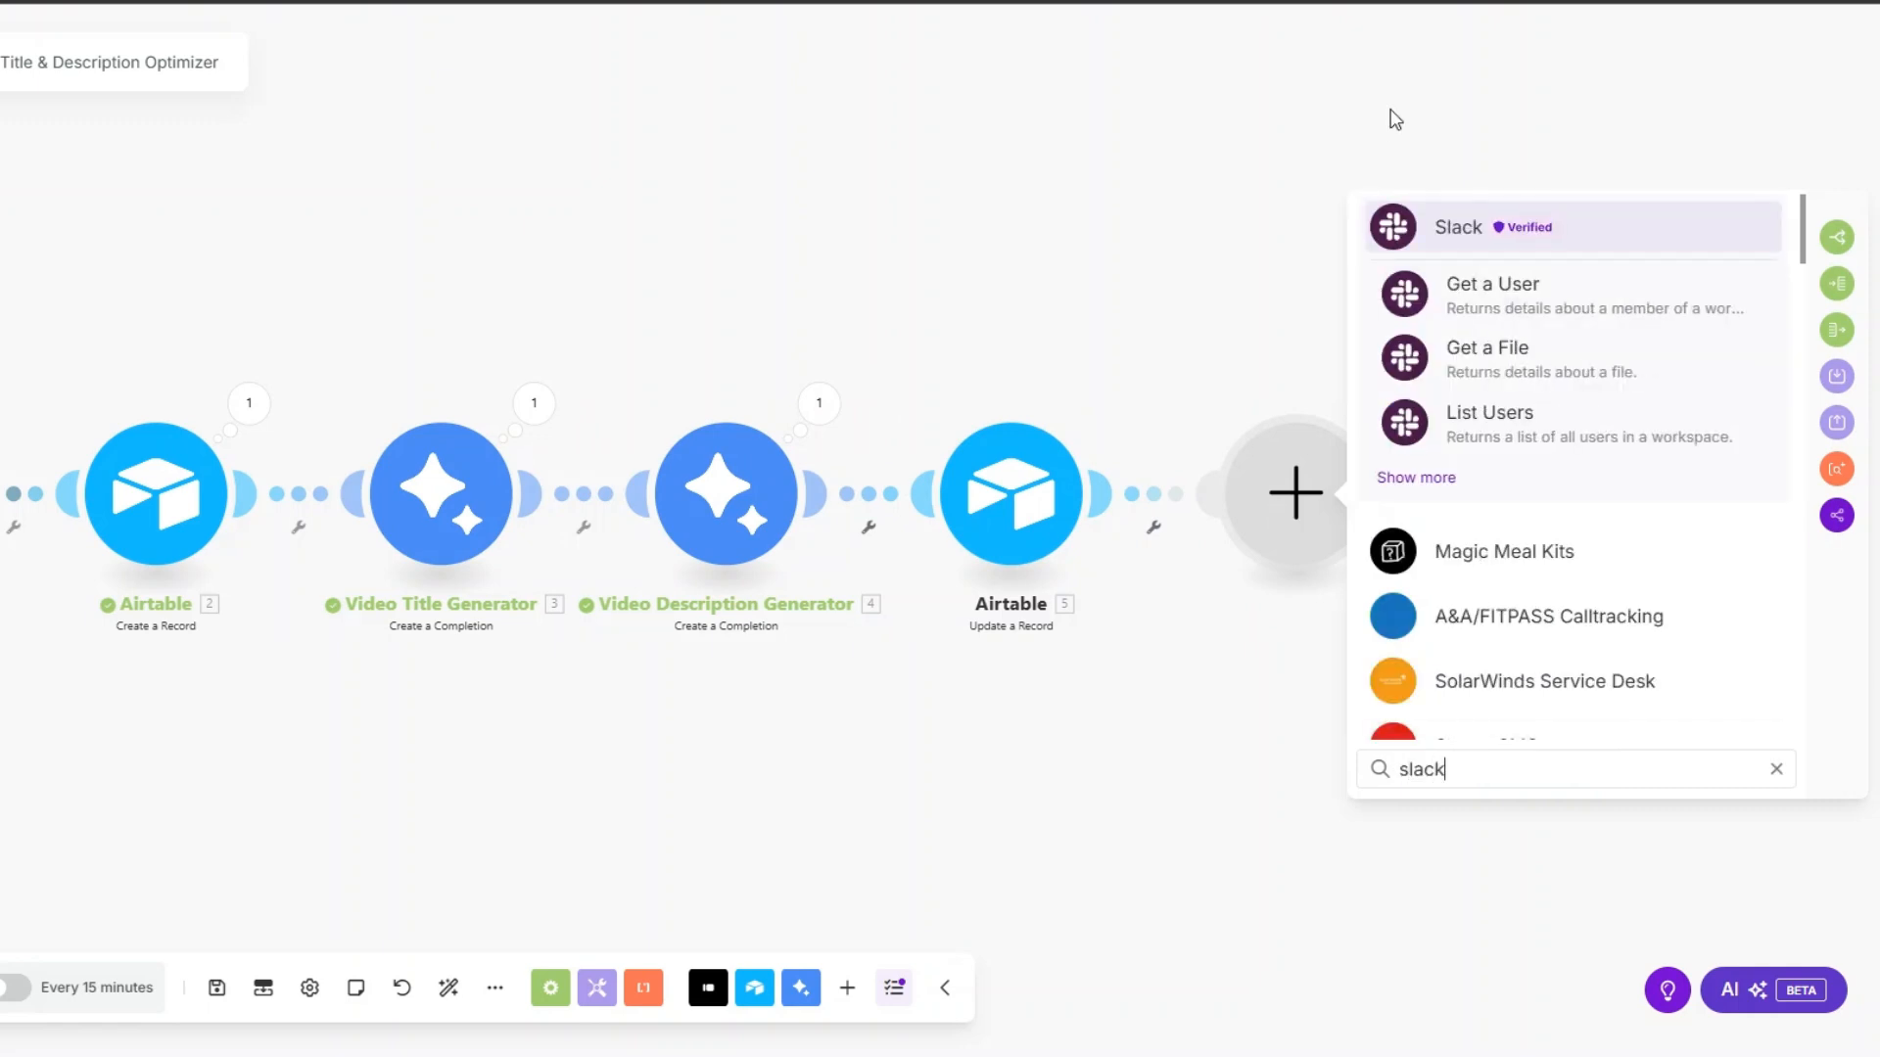
{"action": "left_click", "coordinate": [1468, 237]}
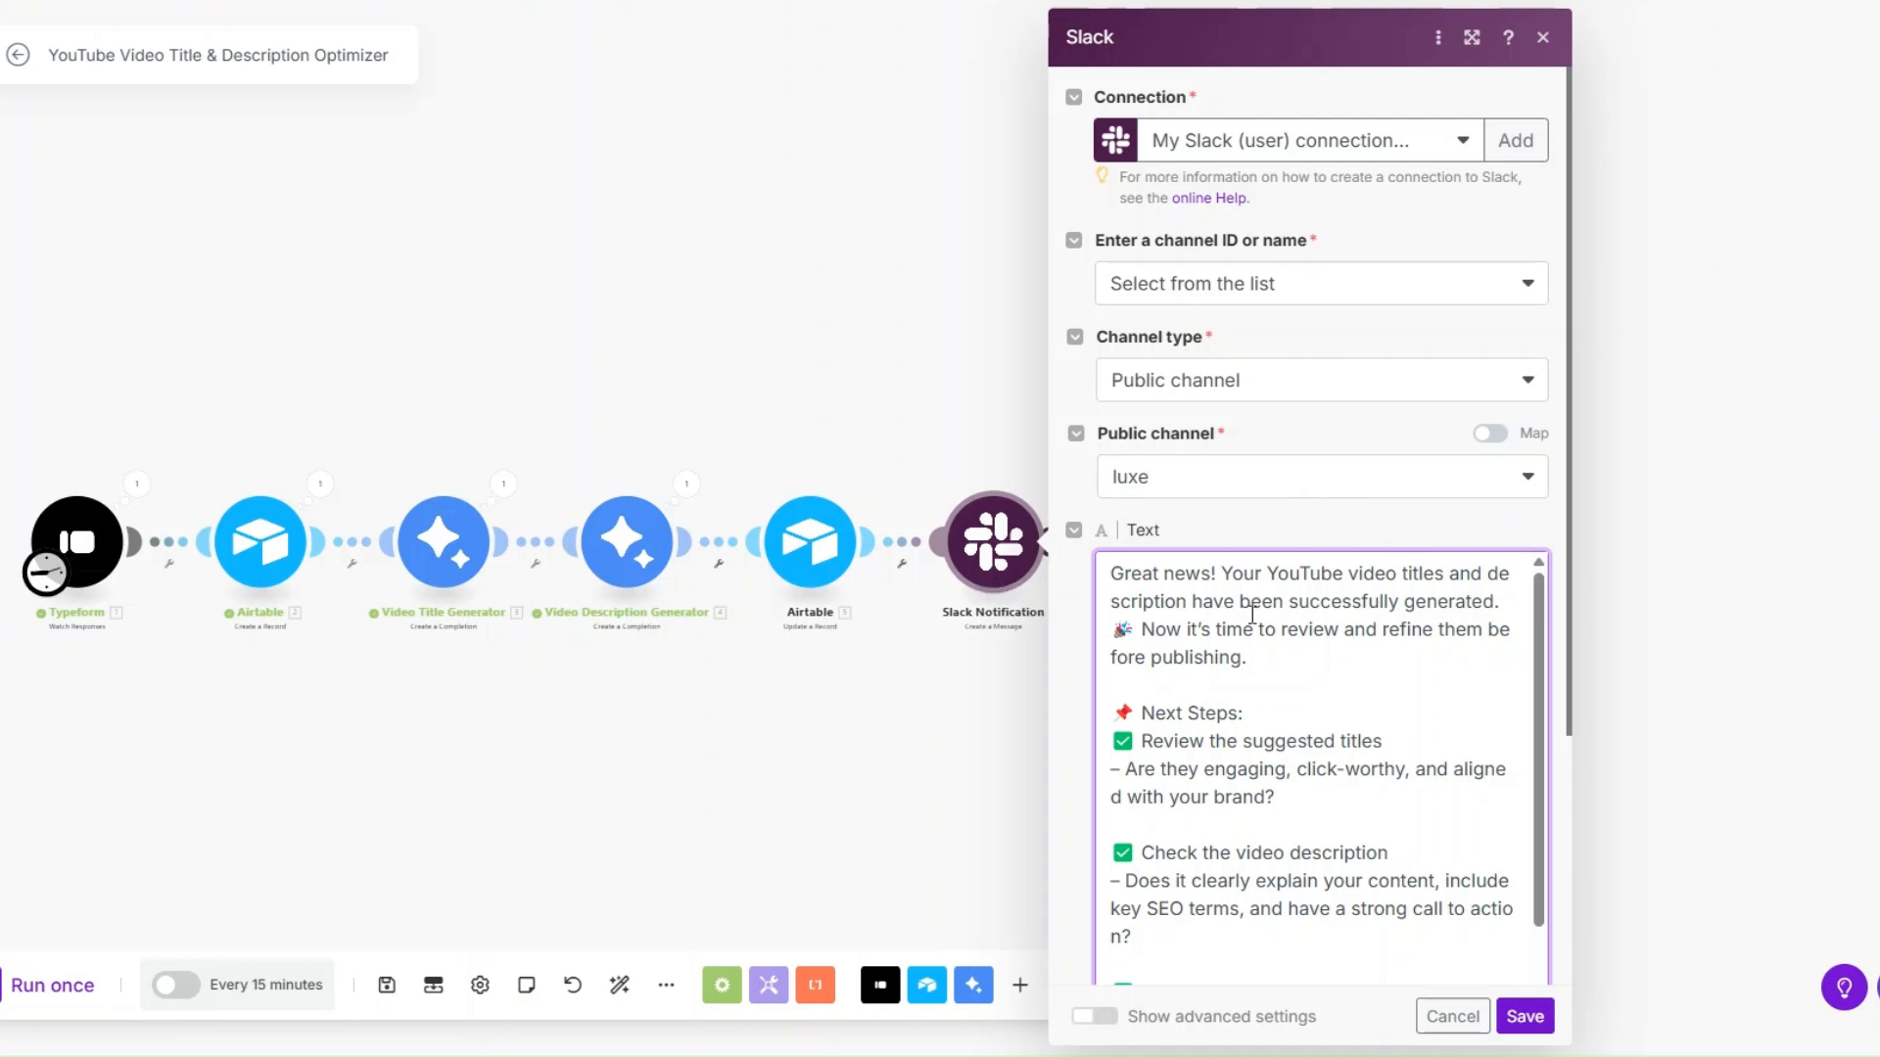
Step: Create a Slack (user) connection named My Slack (user) connection for the Slack Notification module
{"action": "left_click", "coordinate": [1515, 140]}
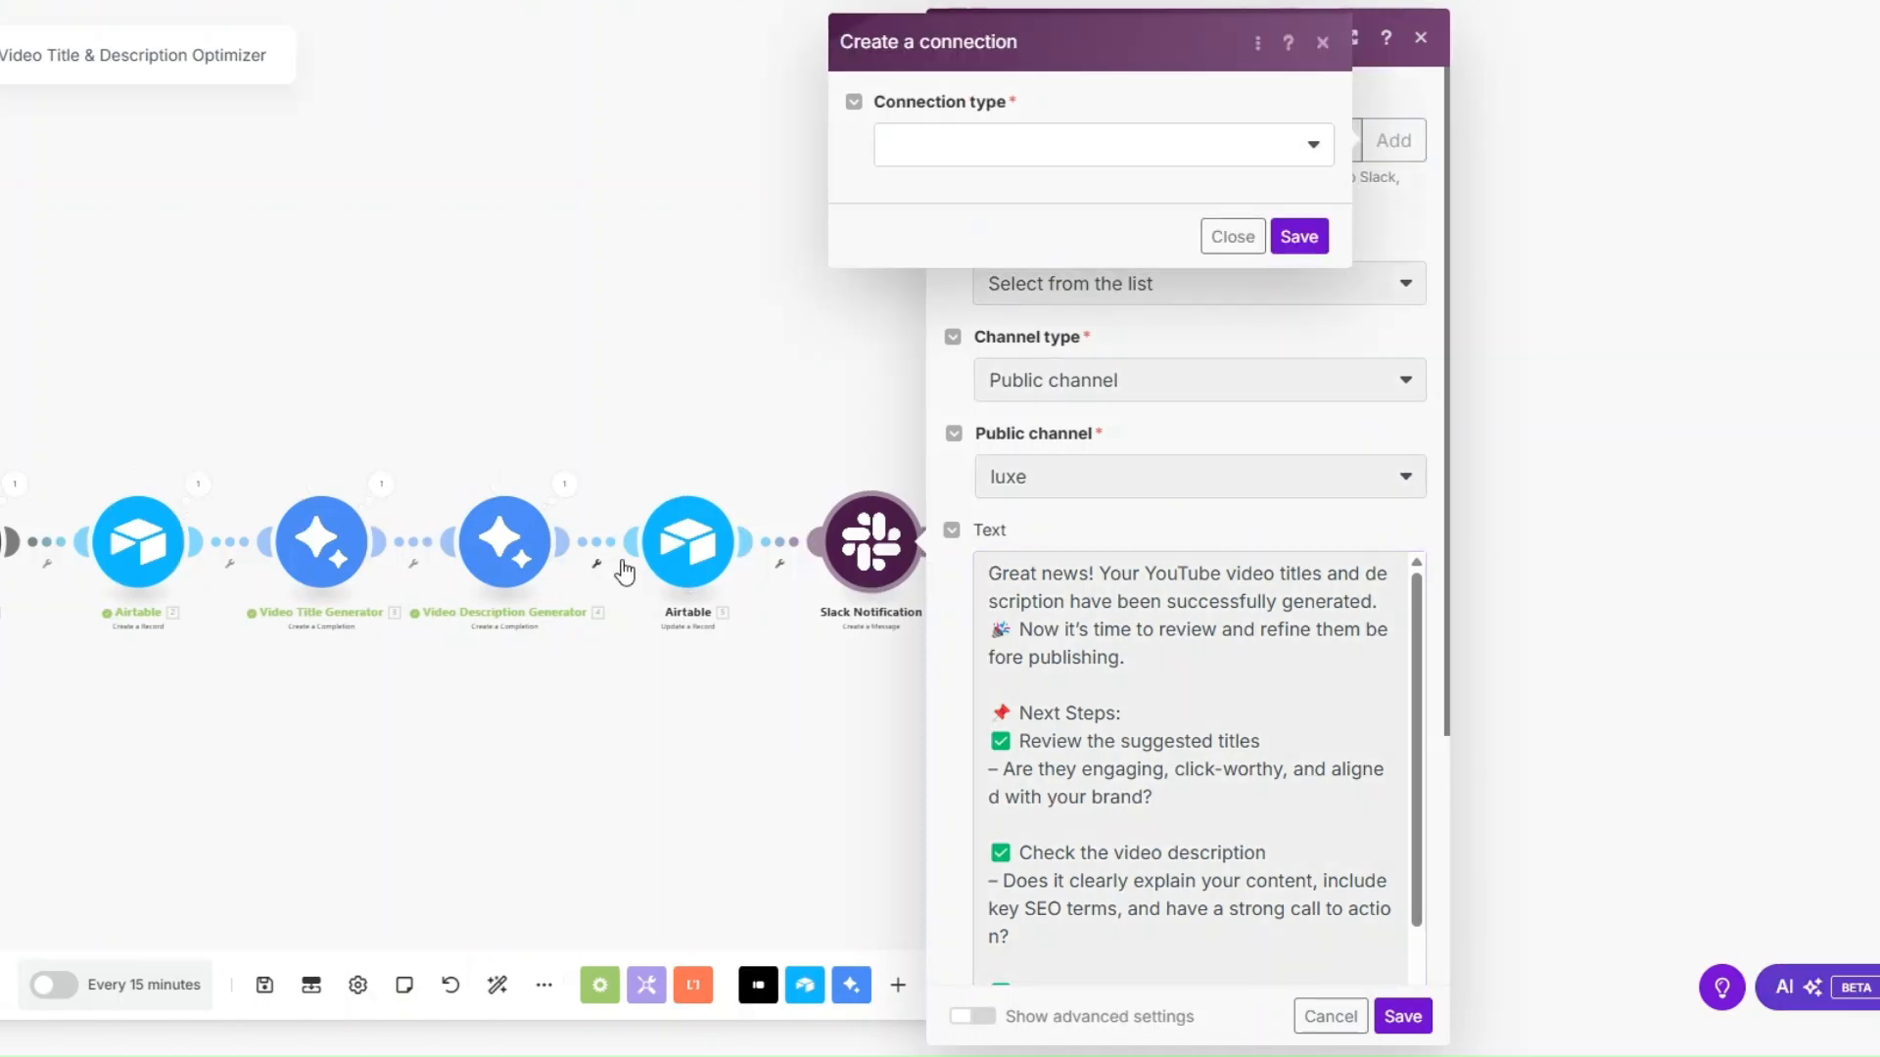
{"action": "left_click", "coordinate": [1071, 159]}
{"action": "left_click", "coordinate": [1017, 194]}
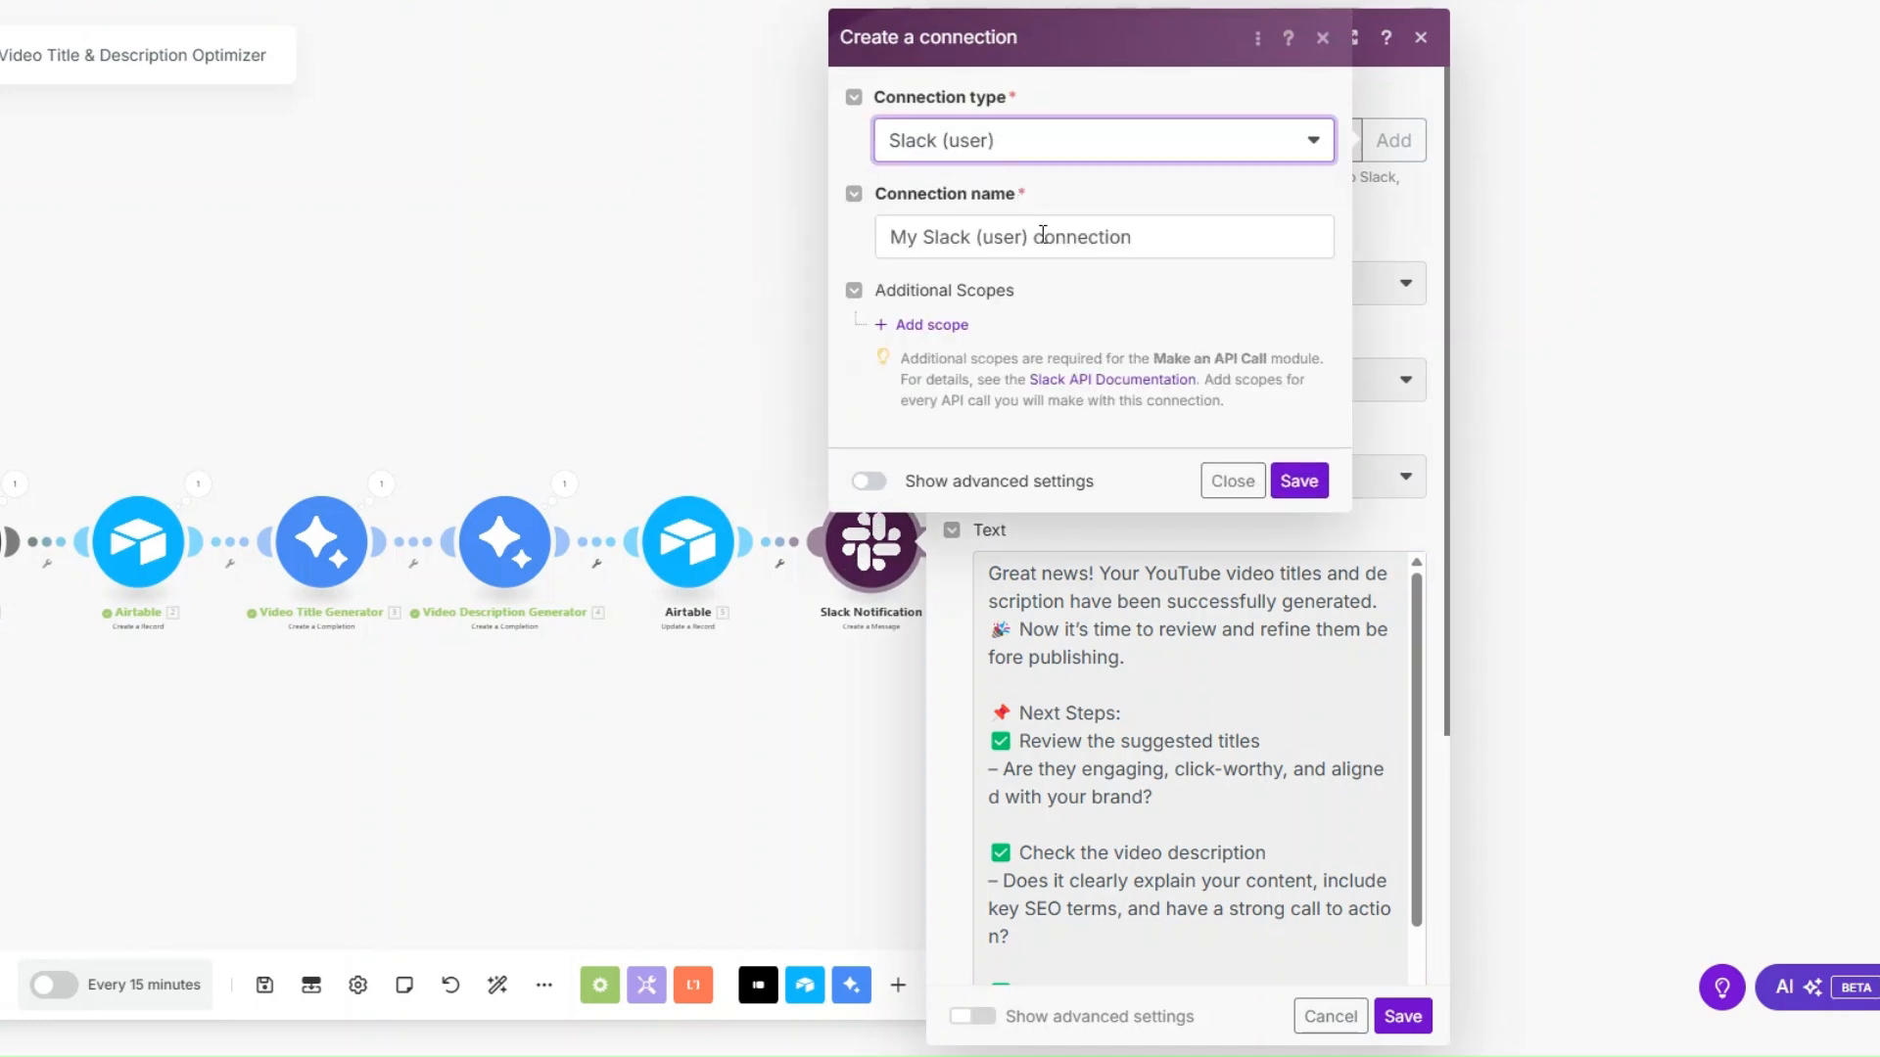
{"action": "left_click_drag", "start_coordinate": [1149, 236], "coordinate": [886, 237]}
{"action": "left_click", "coordinate": [1298, 485]}
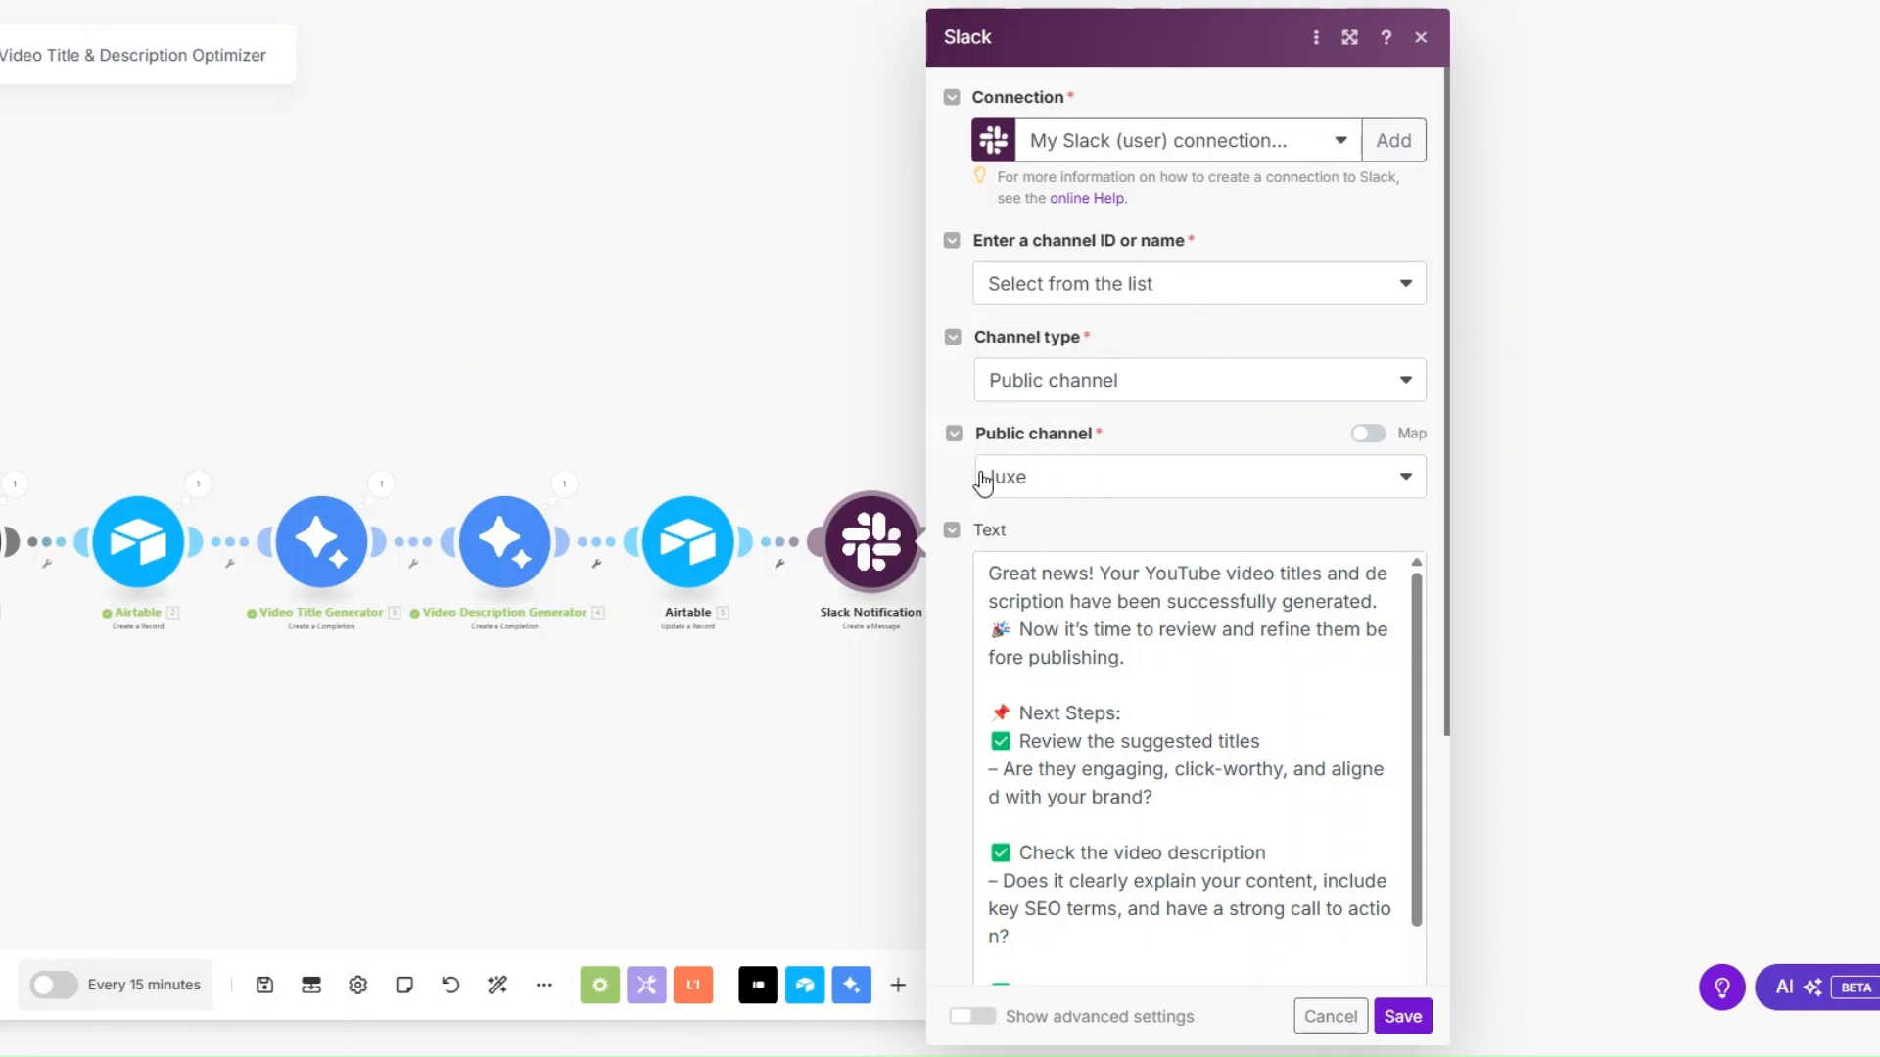
Step: Review and save the Slack Notification message for the public channel luxe, and auto-align the scenario's modules
{"action": "left_click", "coordinate": [1019, 658]}
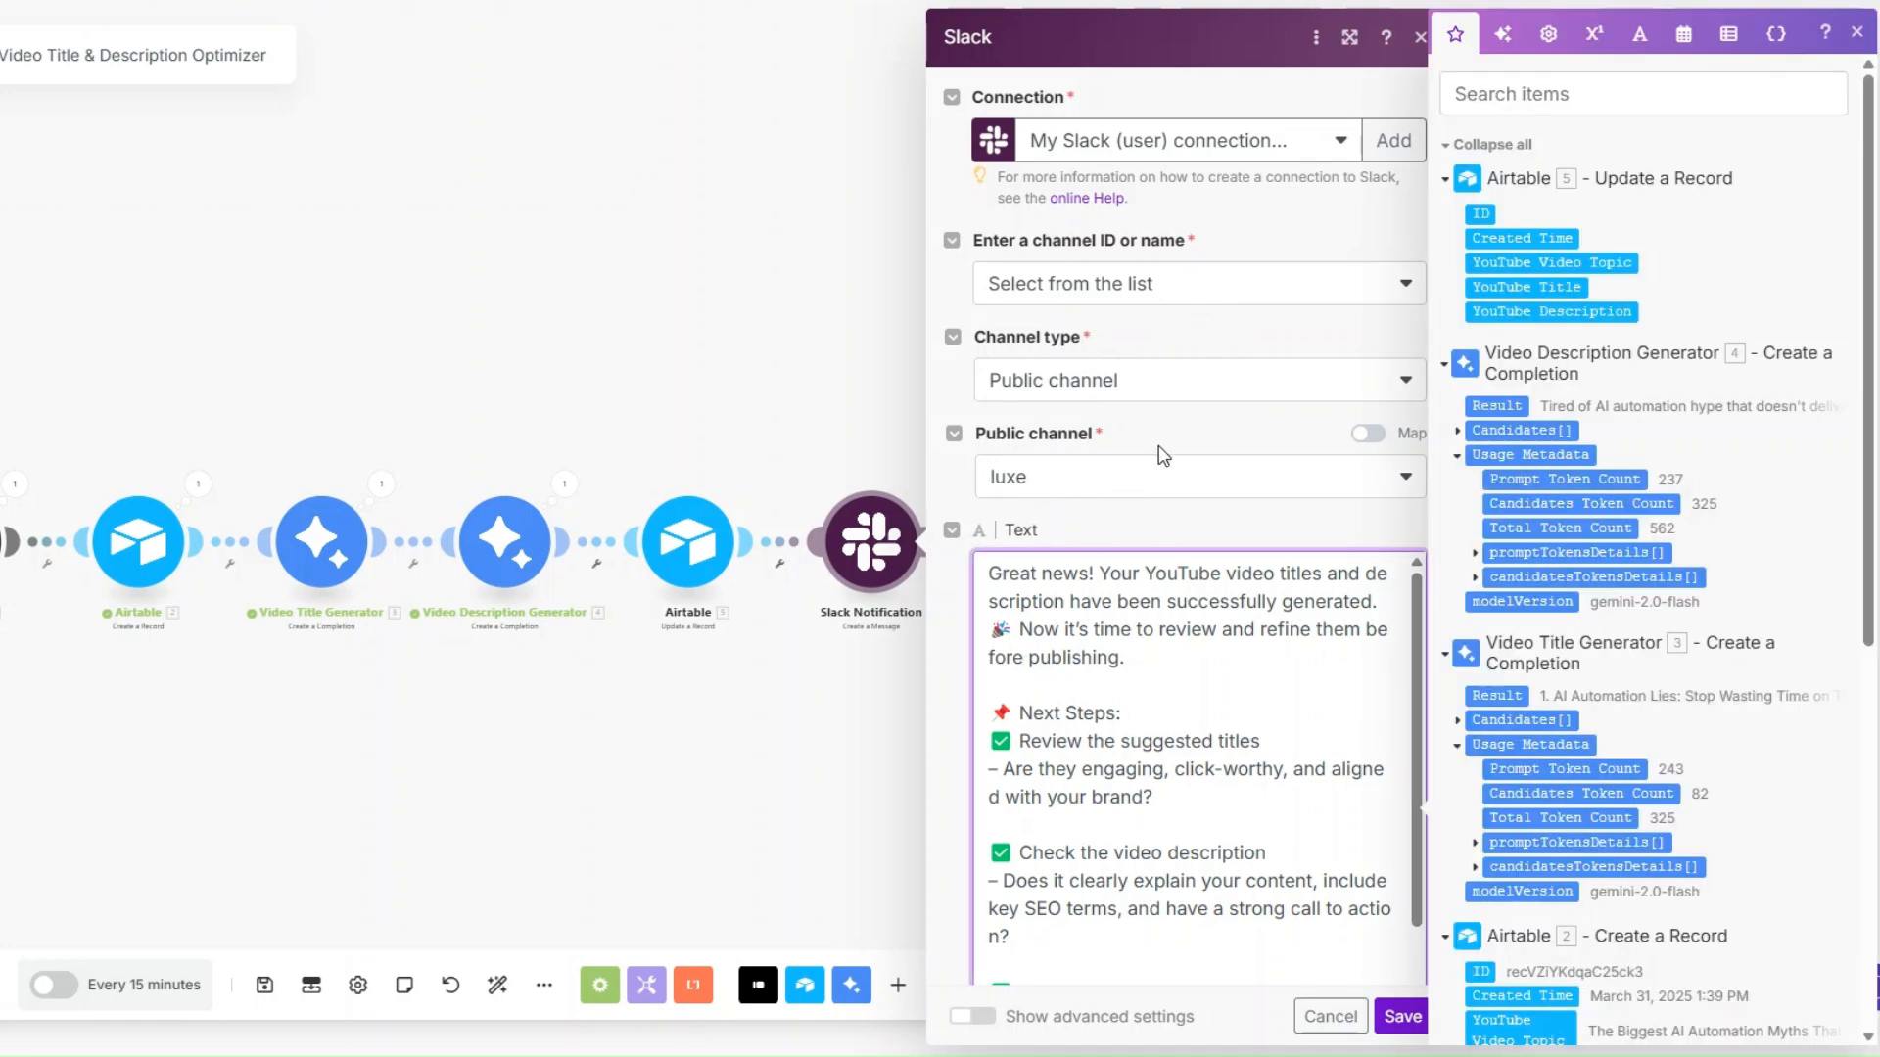
{"action": "scroll", "coordinate": [1155, 435], "scroll_direction": "down", "scroll_amount": 3}
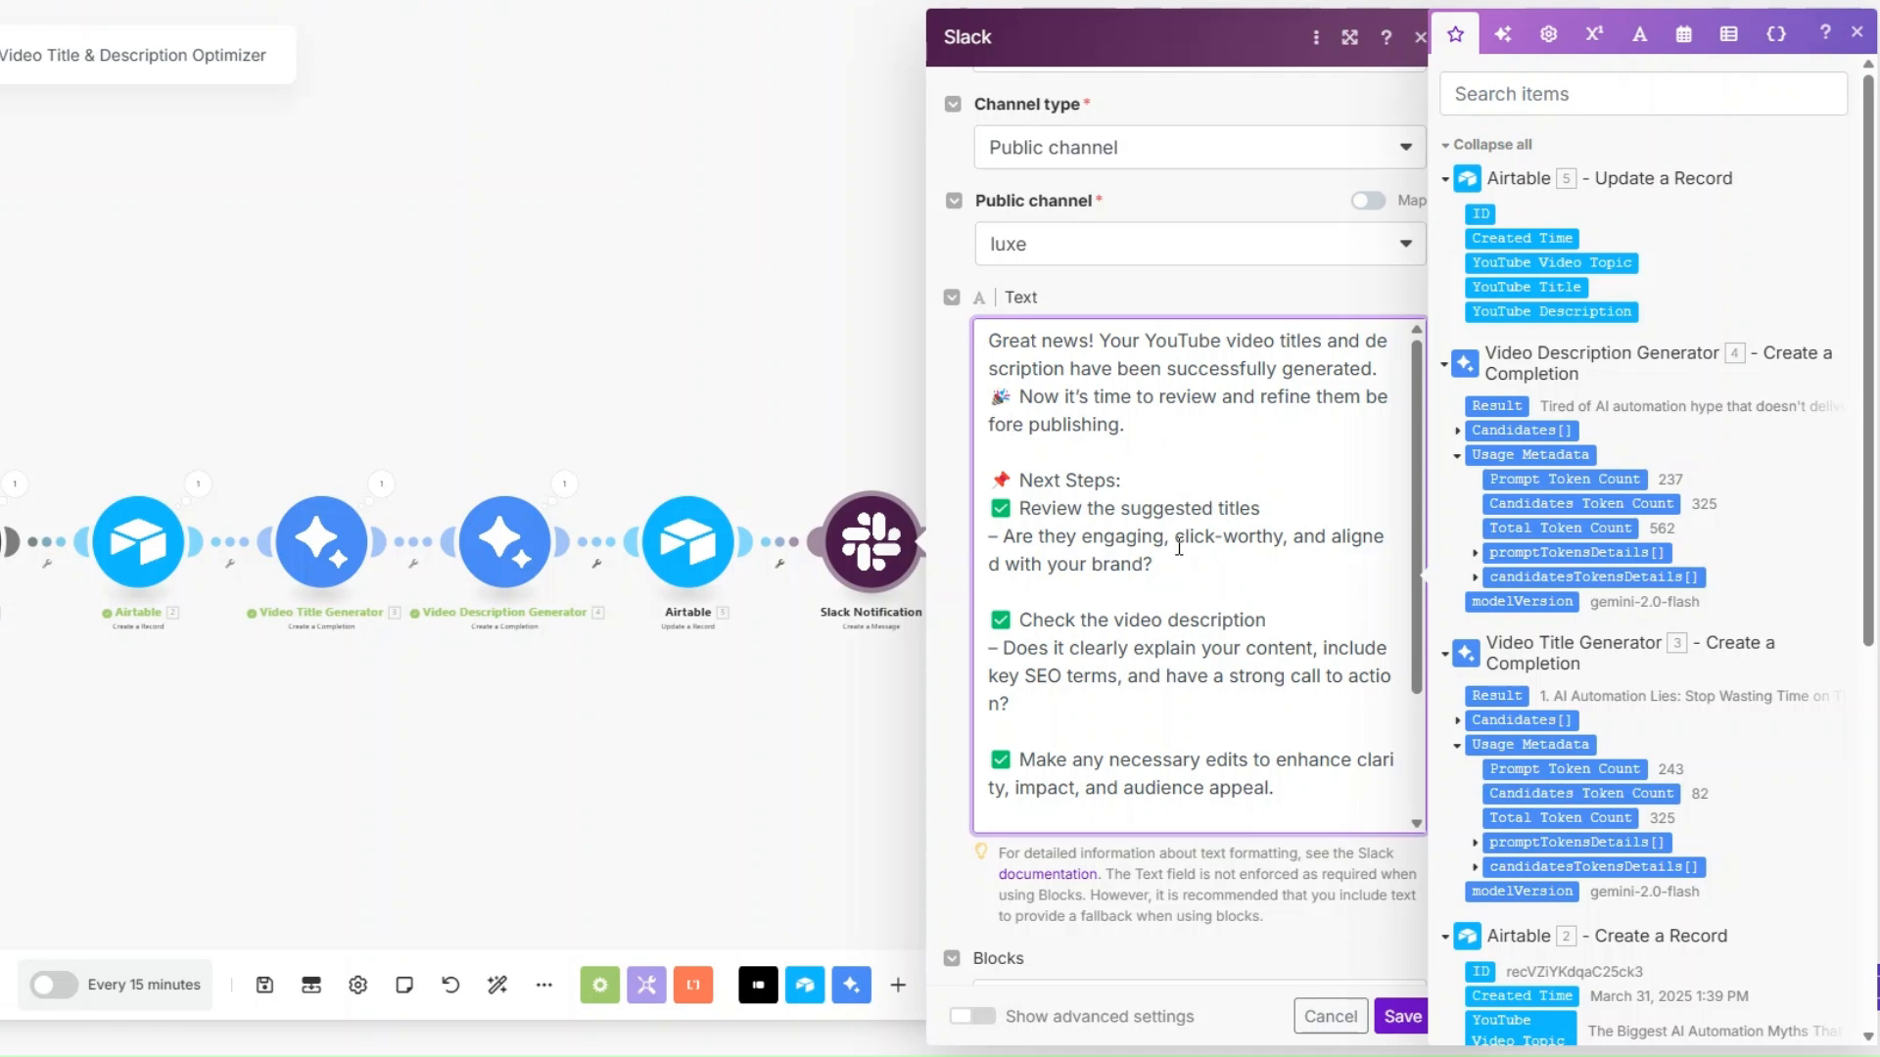
{"action": "scroll", "coordinate": [1178, 546], "scroll_direction": "down", "scroll_amount": 2}
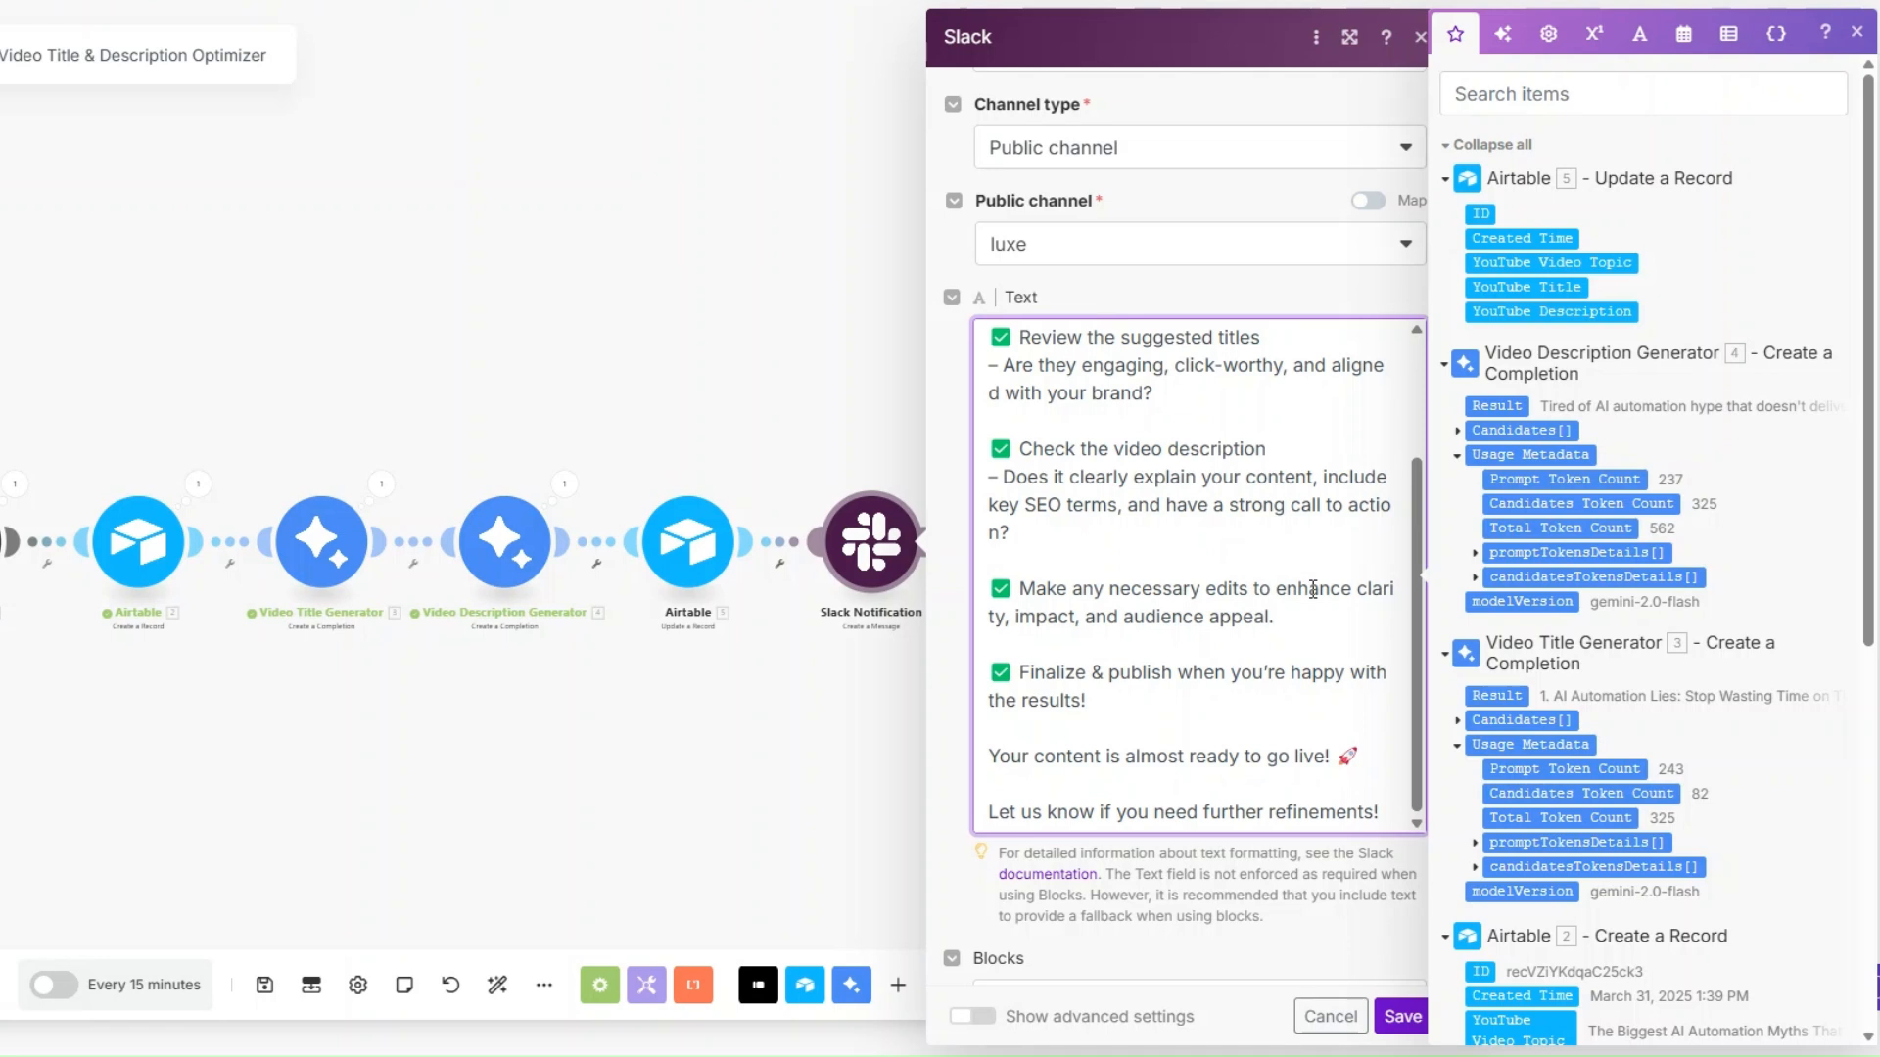
{"action": "left_click", "coordinate": [1402, 1017]}
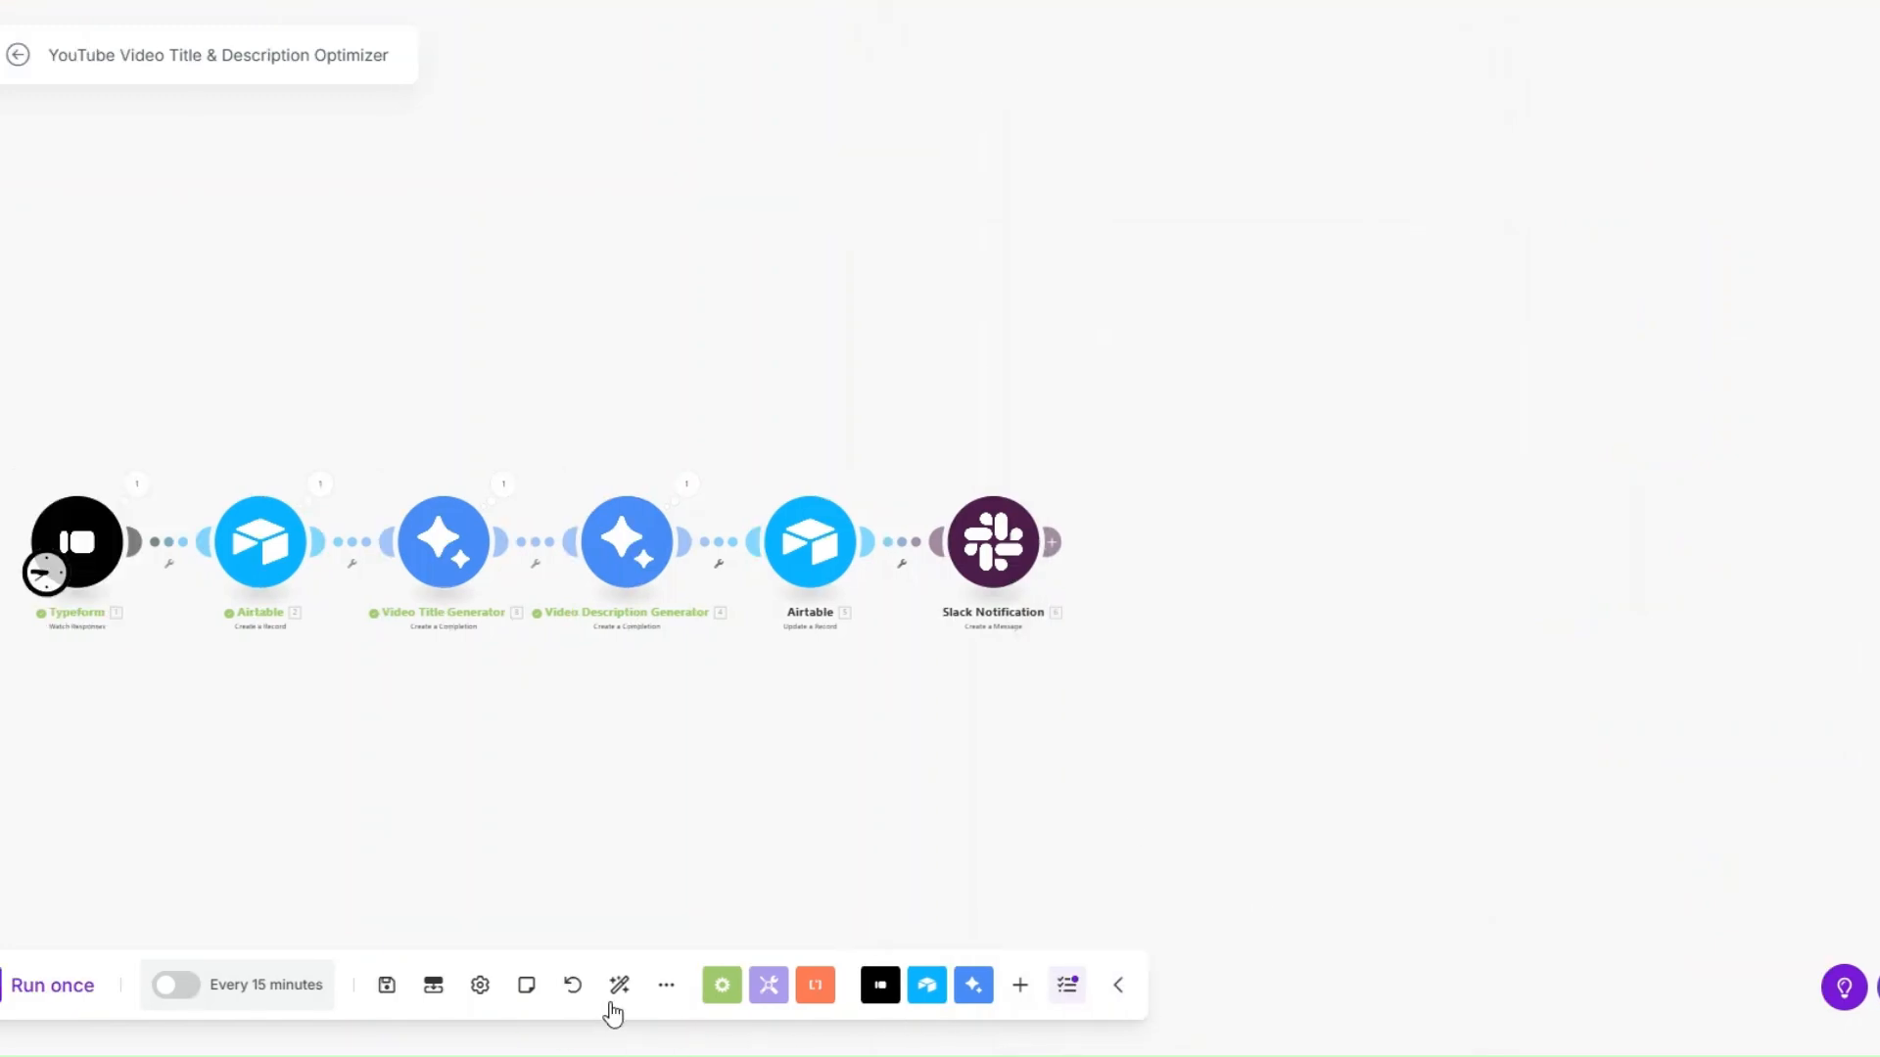
{"action": "left_click", "coordinate": [497, 984]}
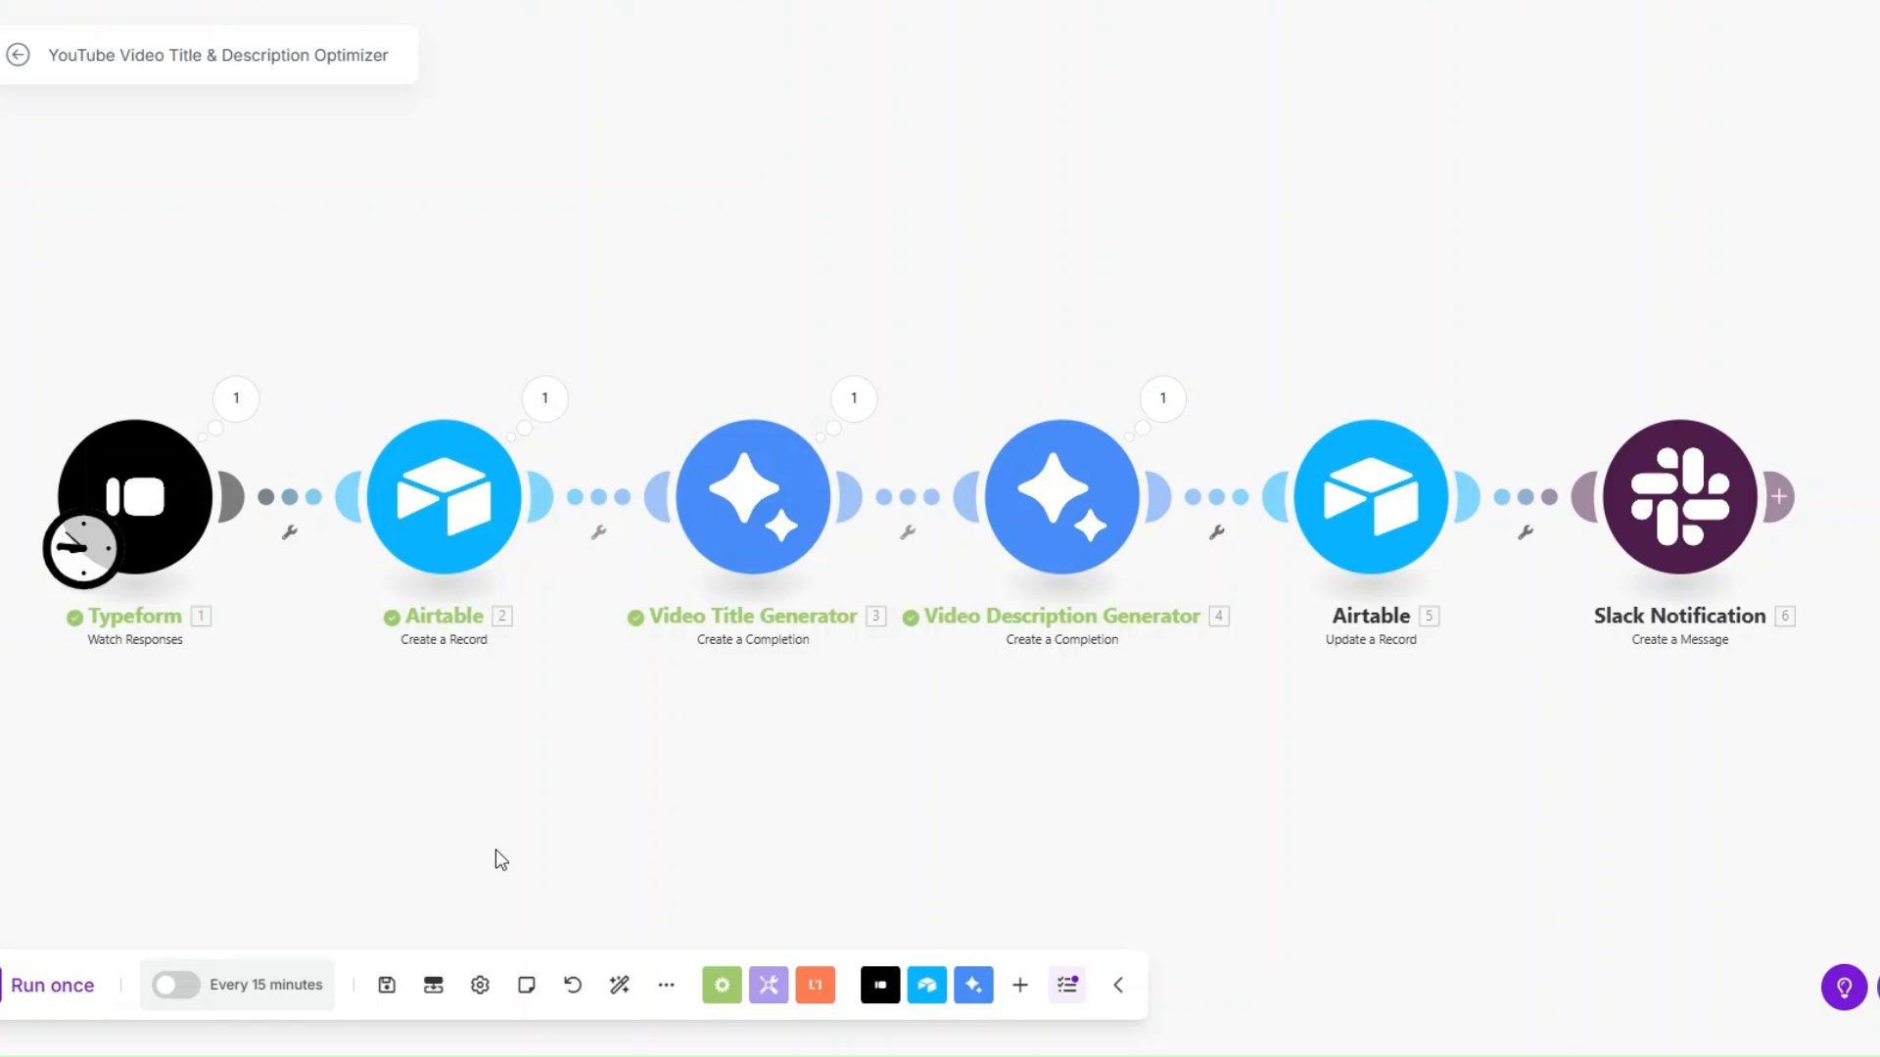
Step: Set the Typeform trigger to start manually from the 03/31/2025 8:21 PM response, and run the whole scenario once
{"action": "right_click", "coordinate": [163, 480]}
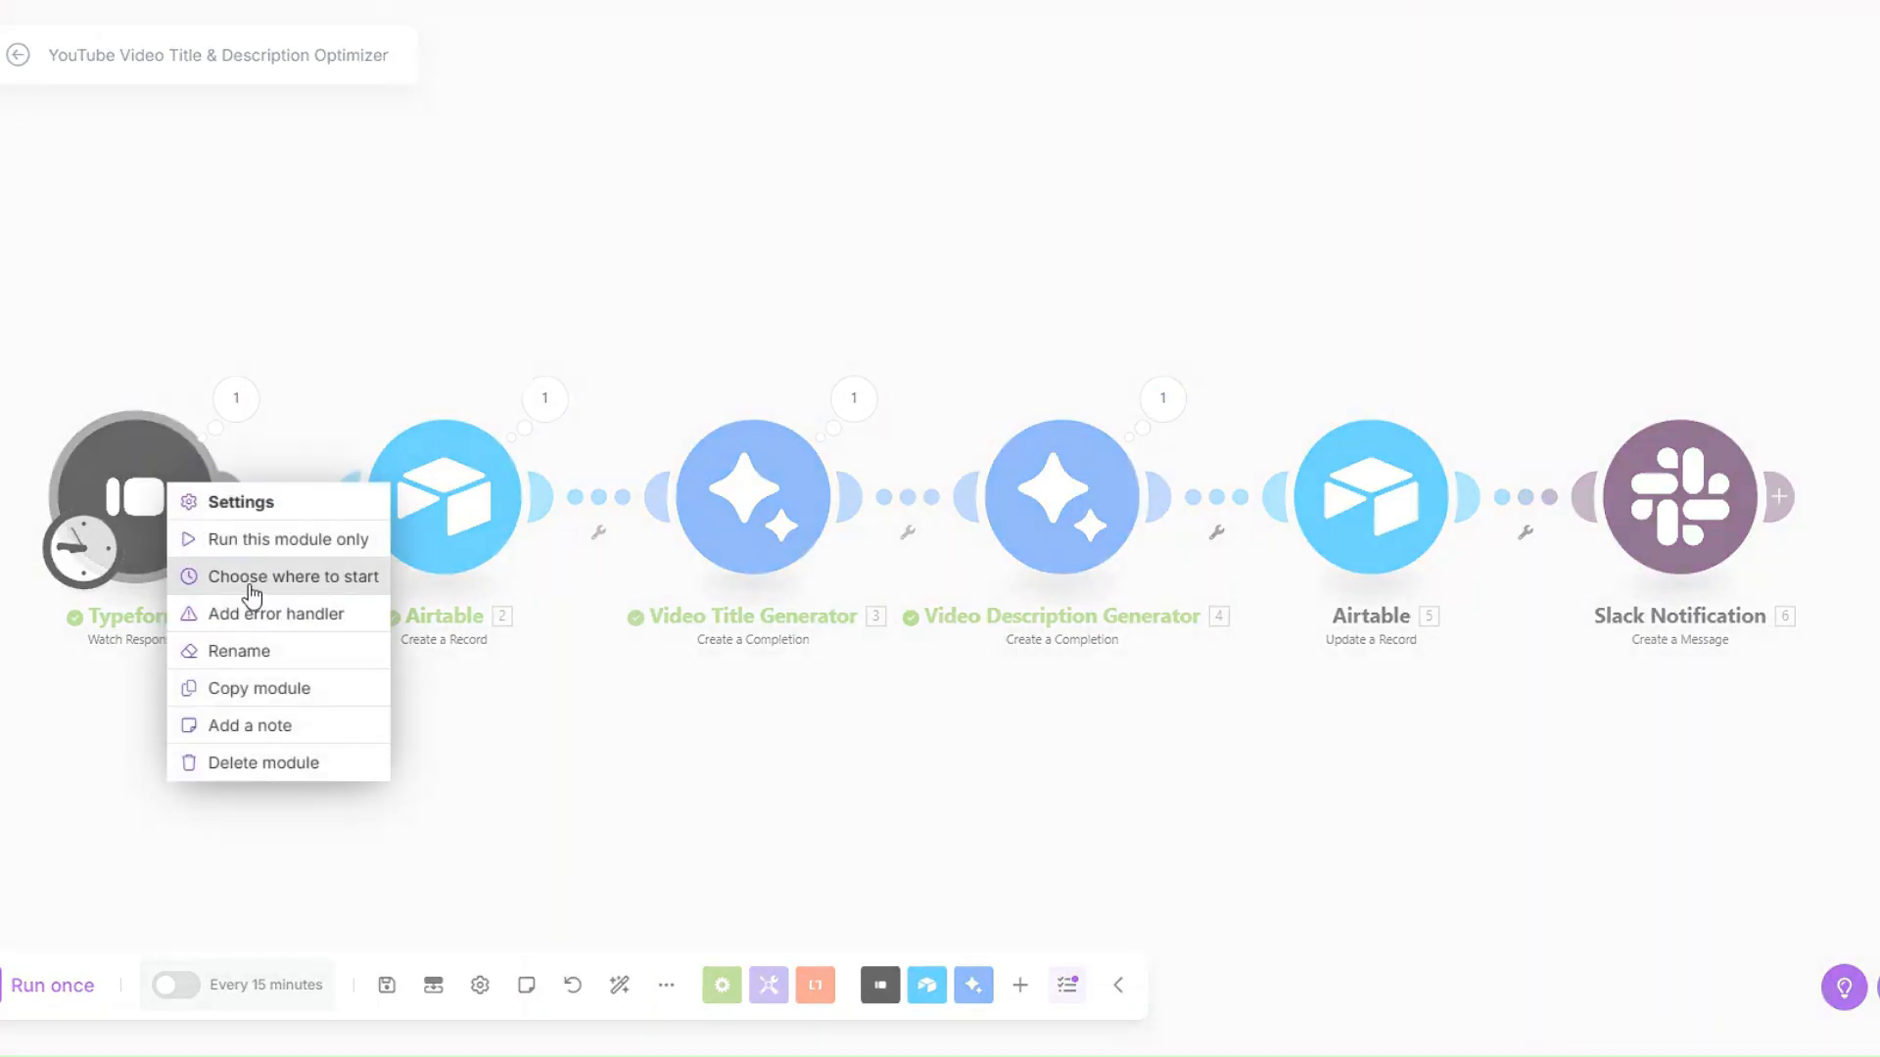
{"action": "left_click", "coordinate": [253, 587]}
{"action": "left_click", "coordinate": [309, 555]}
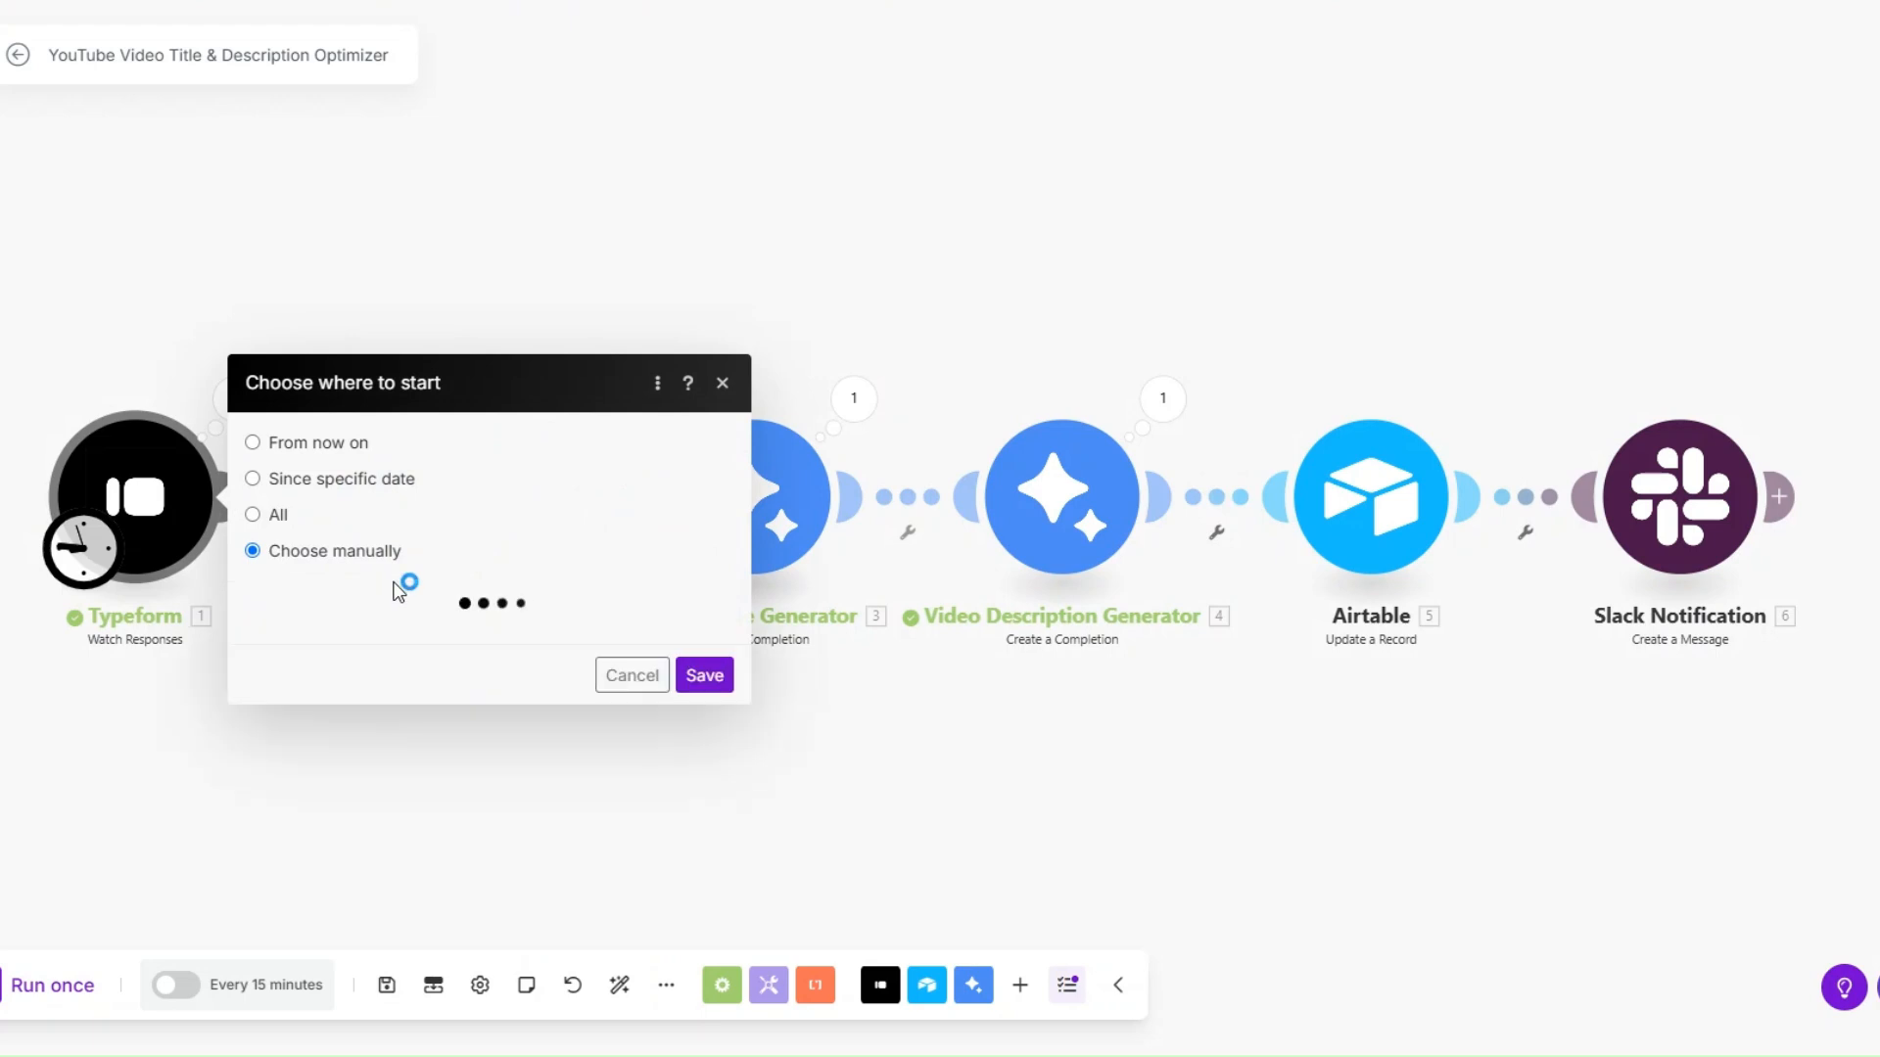
{"action": "left_click", "coordinate": [455, 527]}
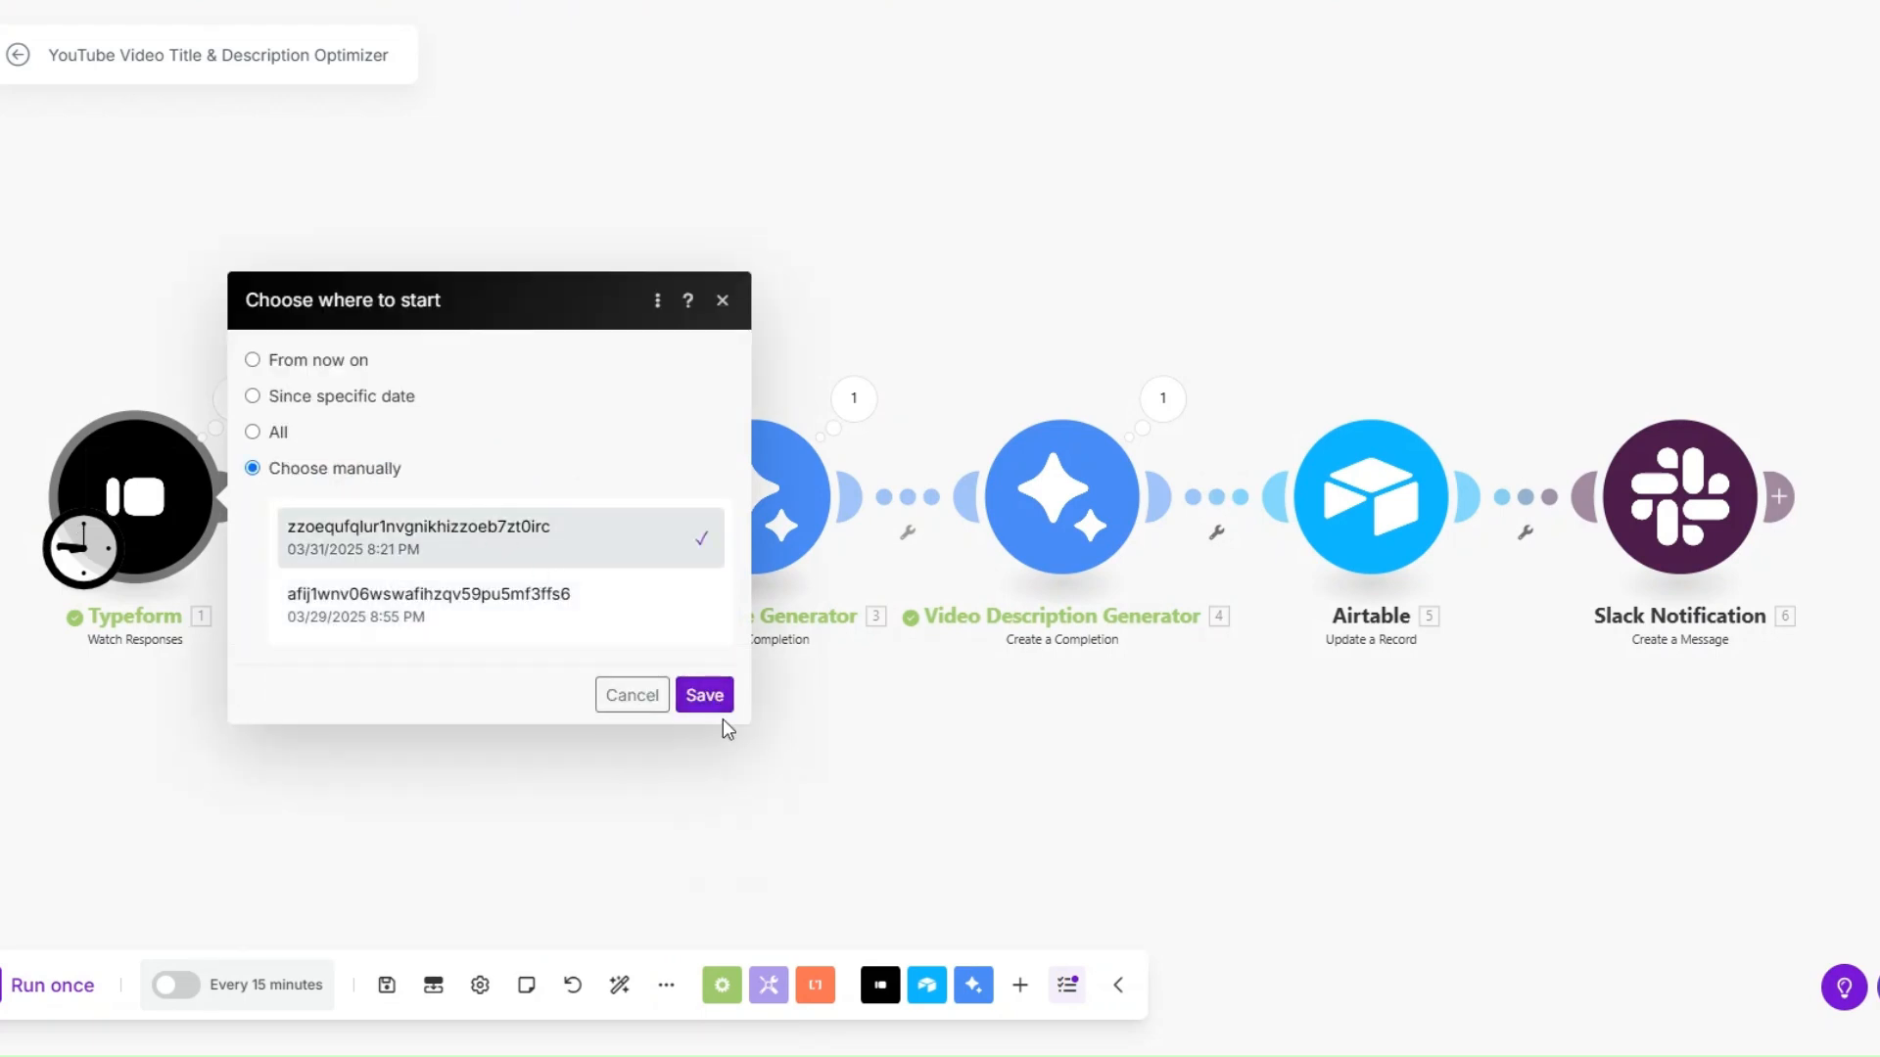
{"action": "left_click", "coordinate": [705, 697]}
{"action": "left_click", "coordinate": [63, 985]}
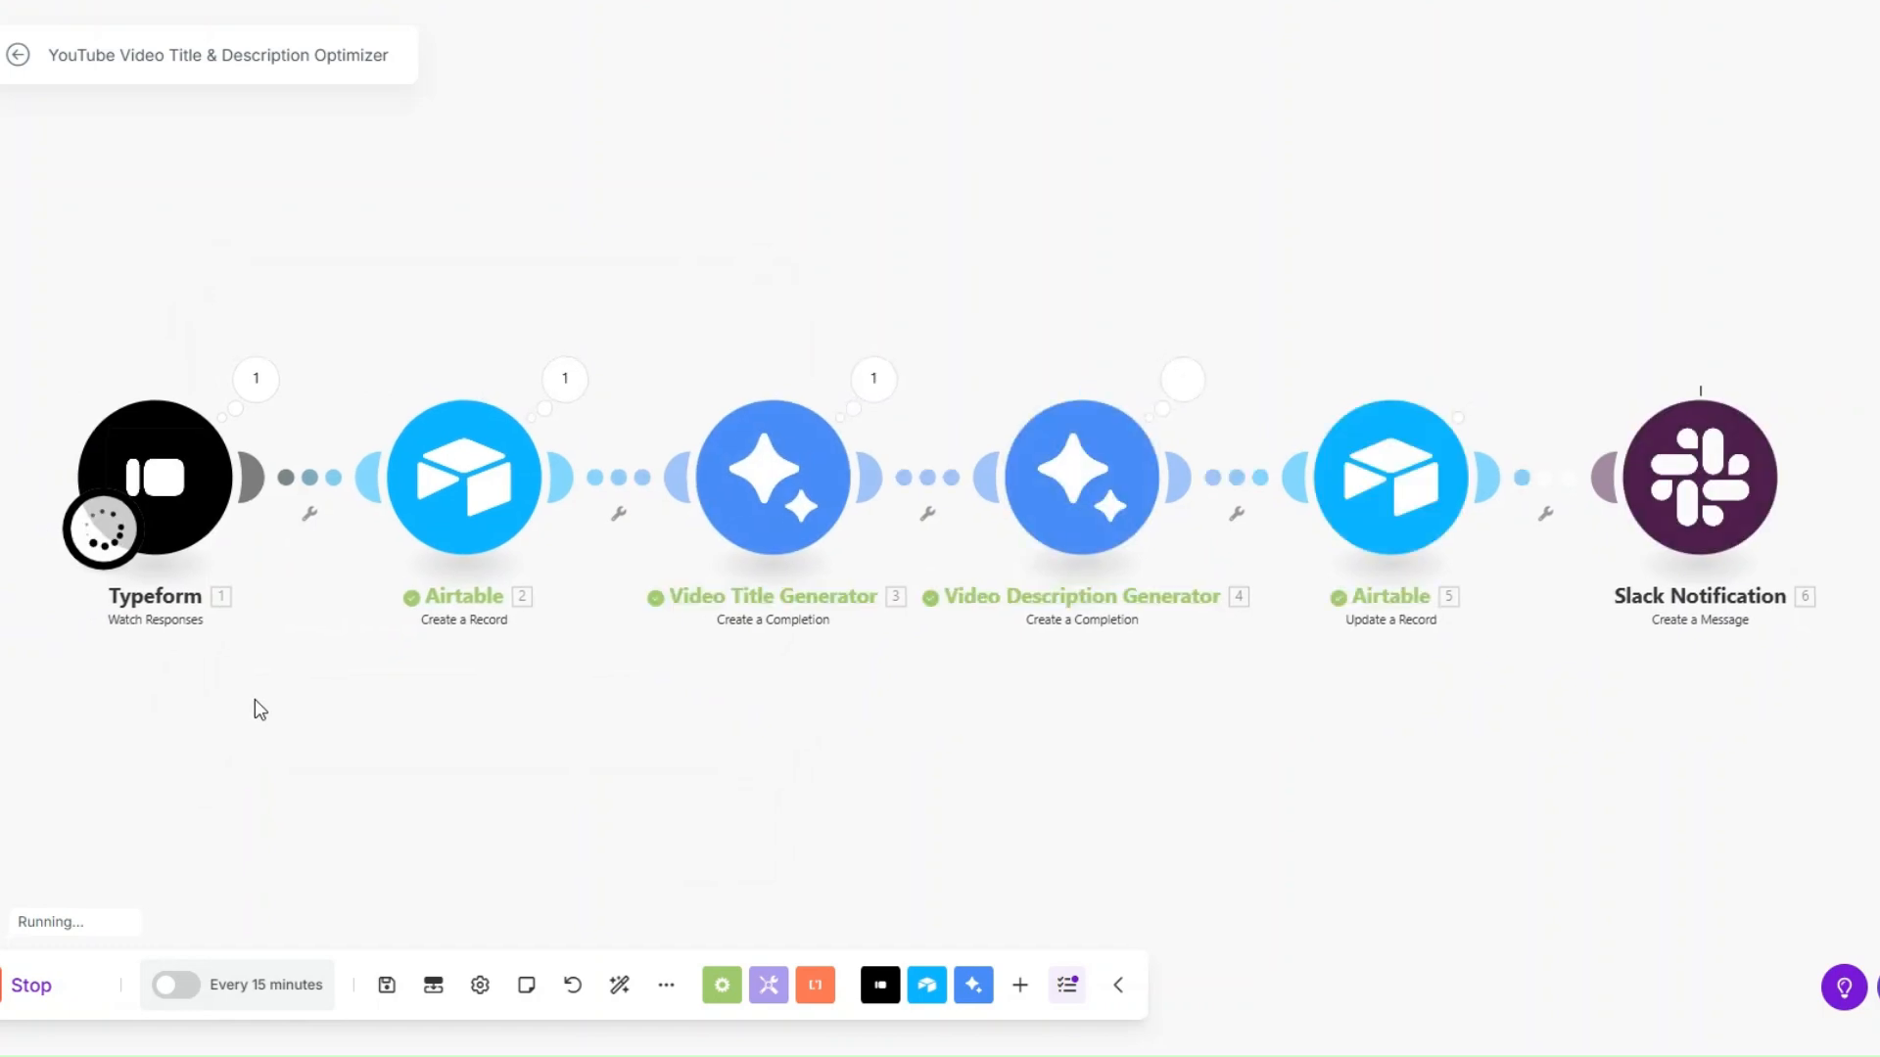
Step: Check the submitted video topic under Mappable Answers in the Typeform module's output
{"action": "left_click", "coordinate": [255, 379]}
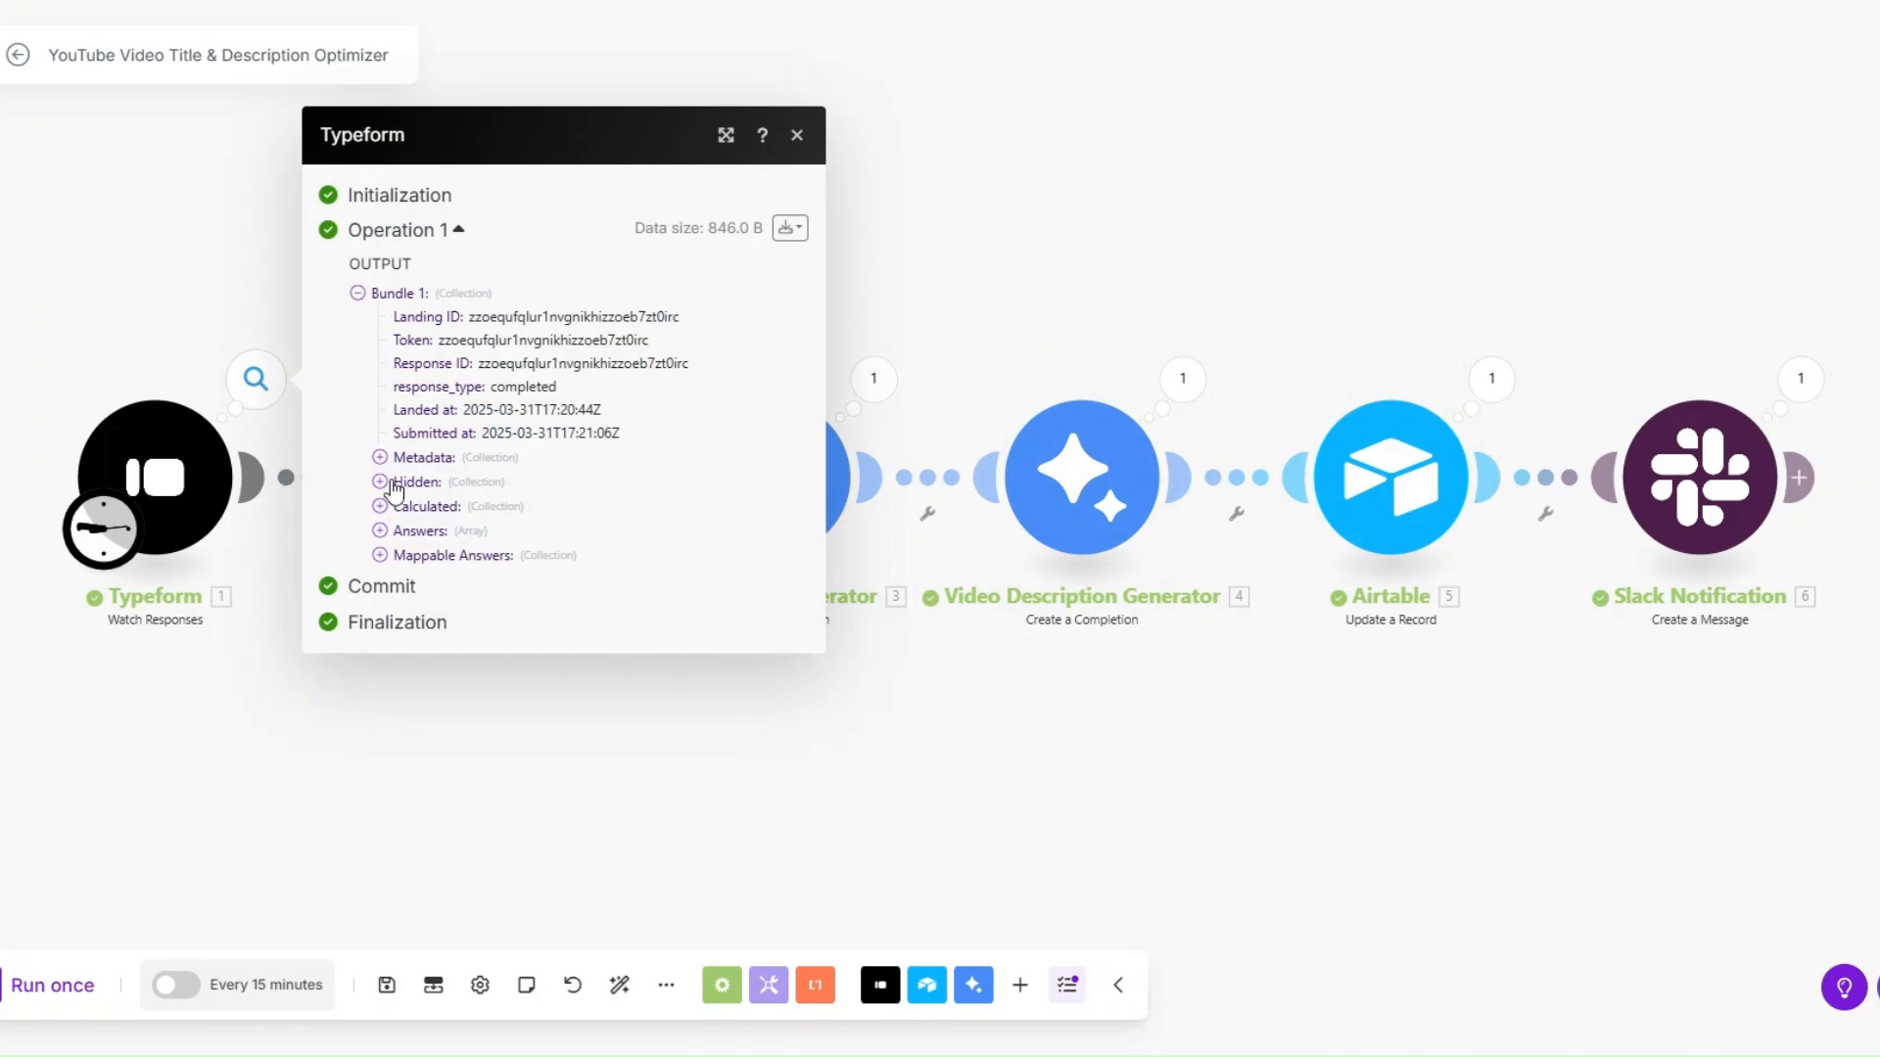
{"action": "left_click", "coordinate": [379, 556]}
{"action": "left_click_drag", "start_coordinate": [652, 541], "coordinate": [804, 598]}
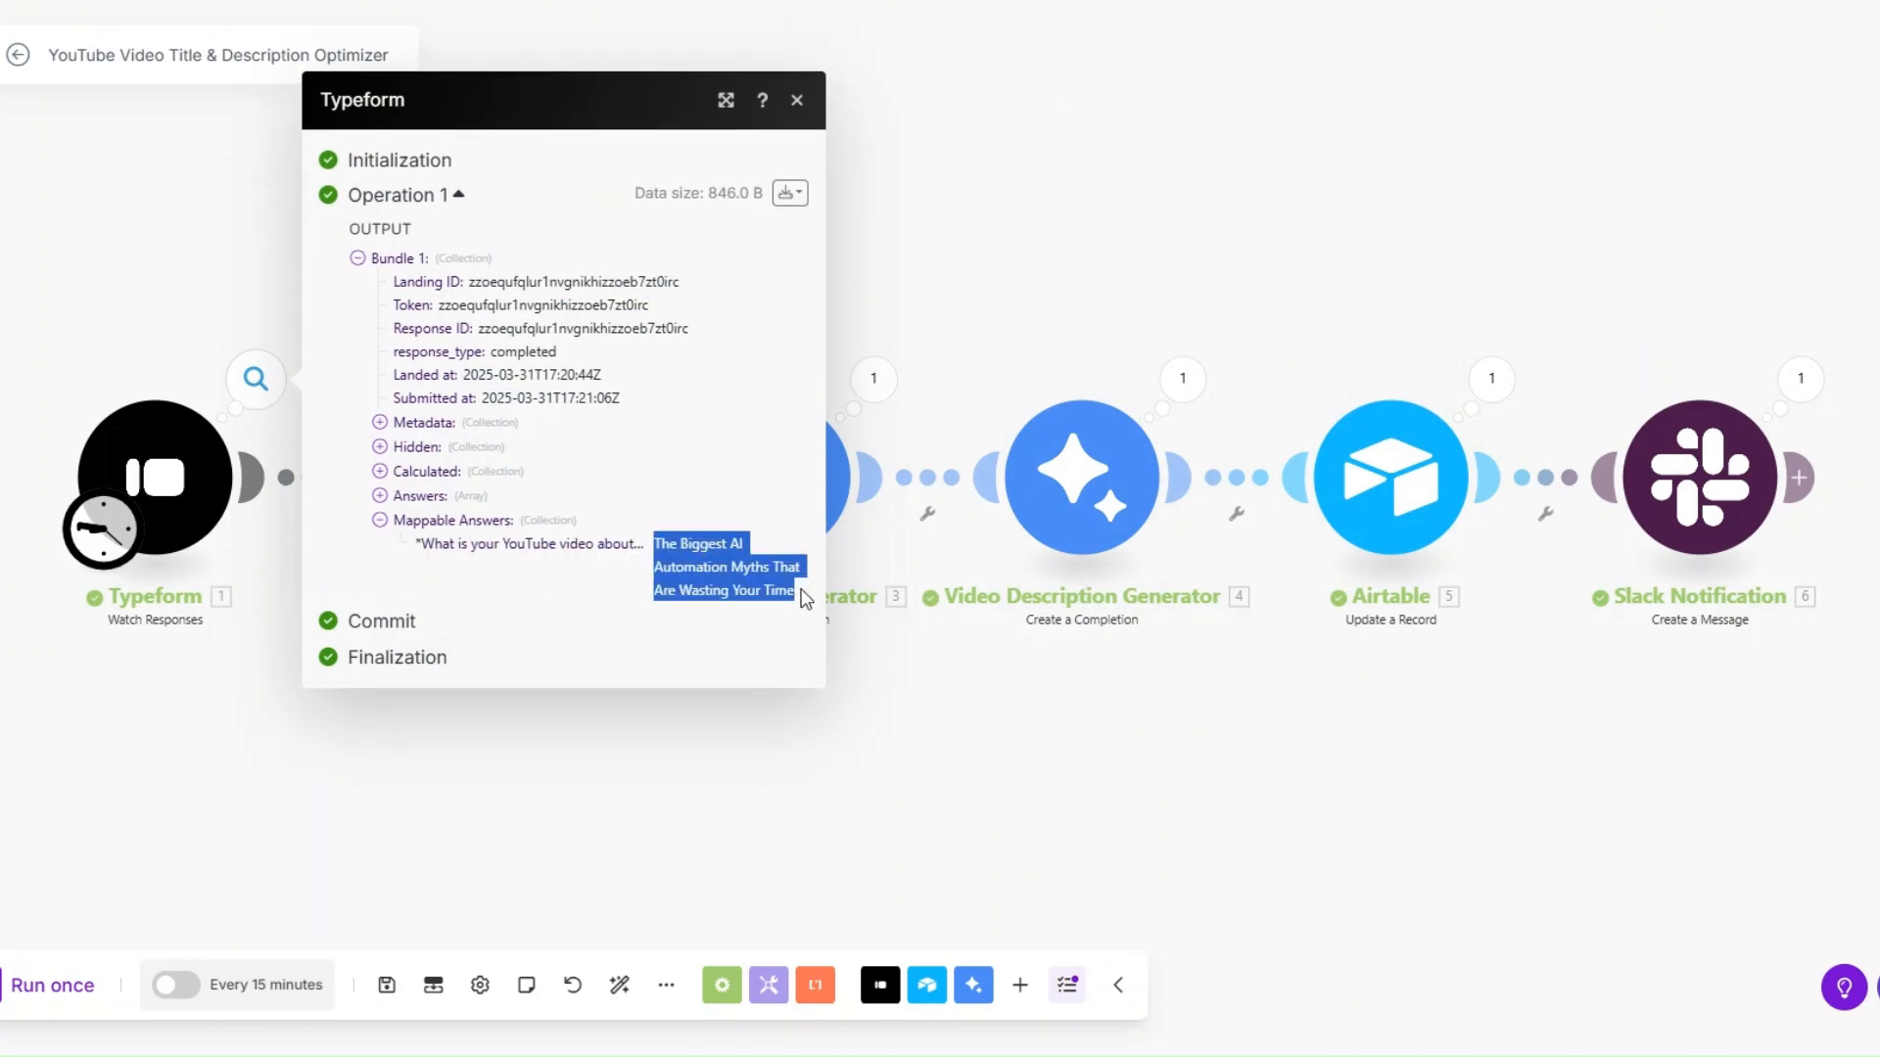
{"action": "left_click", "coordinate": [901, 691]}
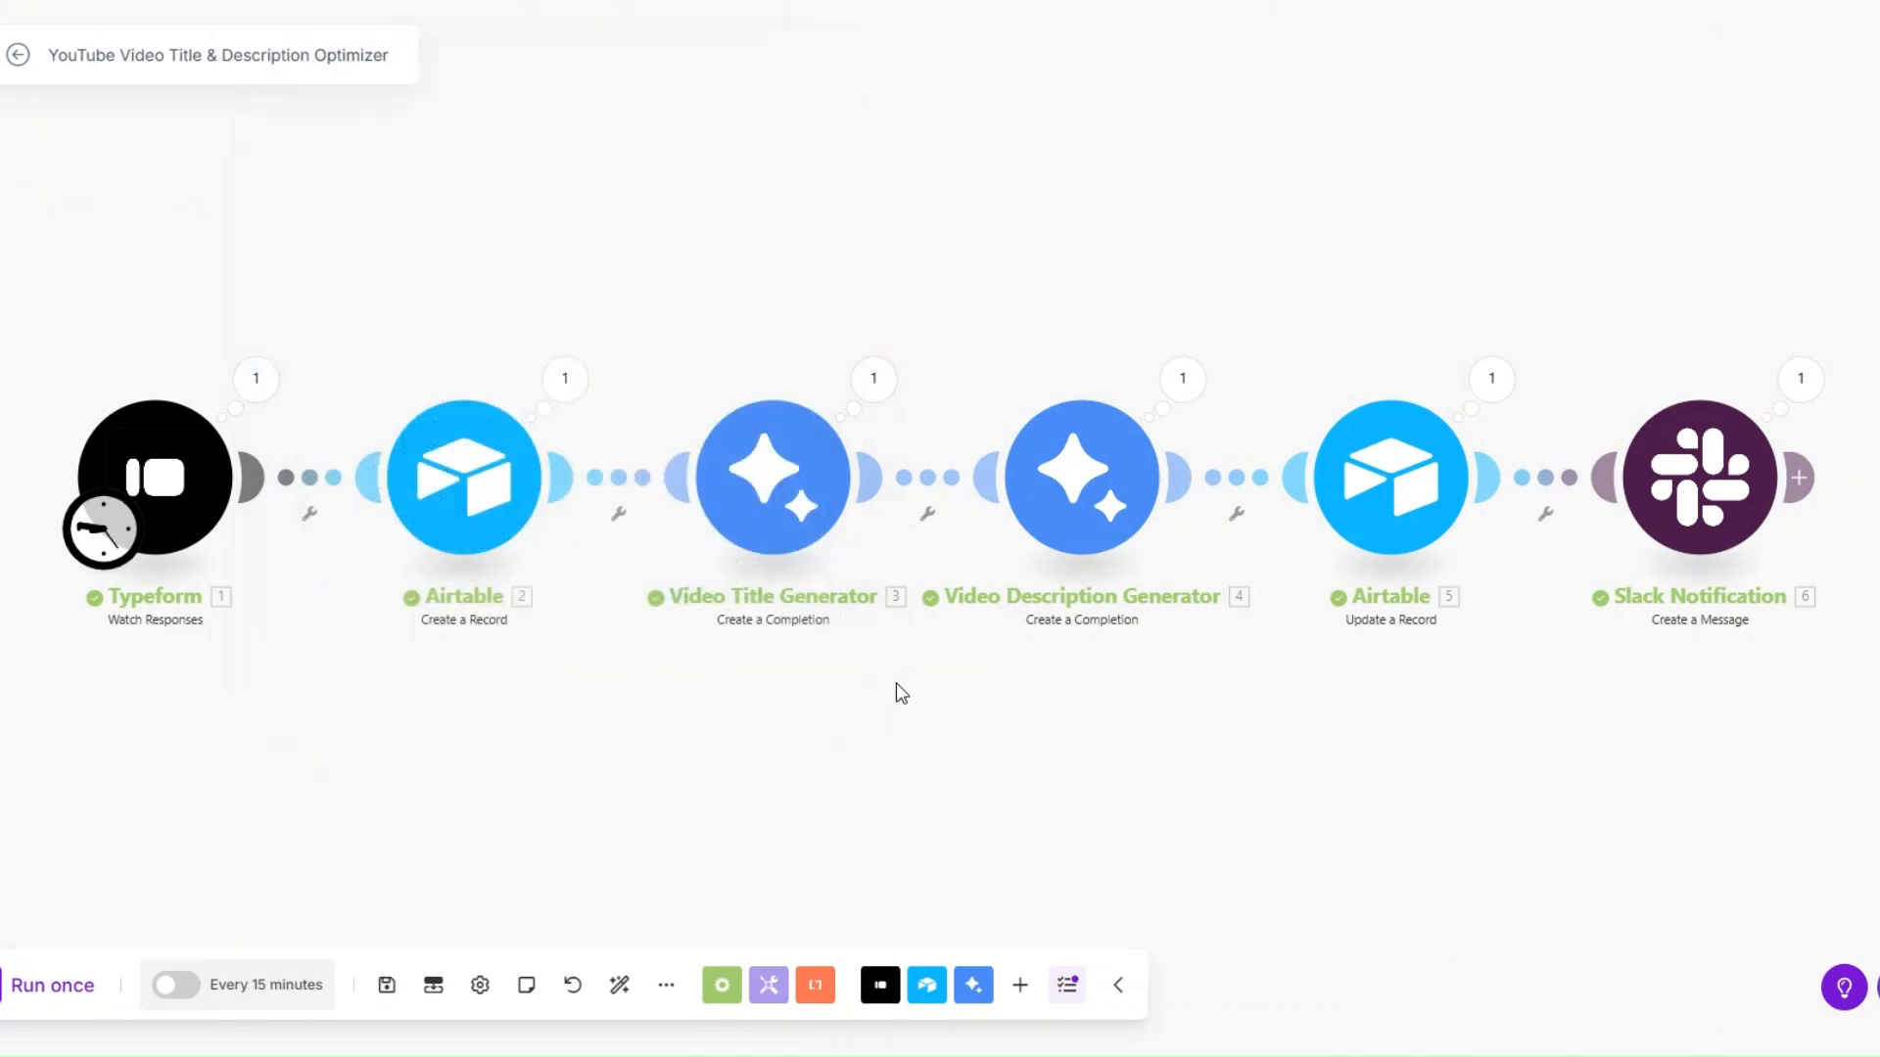
Step: Check the Airtable Create a Record output and the generated titles in the Video Title Generator's output
{"action": "left_click", "coordinate": [561, 378]}
{"action": "left_click", "coordinate": [524, 692]}
{"action": "left_click", "coordinate": [877, 392]}
{"action": "left_click_drag", "start_coordinate": [1056, 402], "coordinate": [1147, 553]}
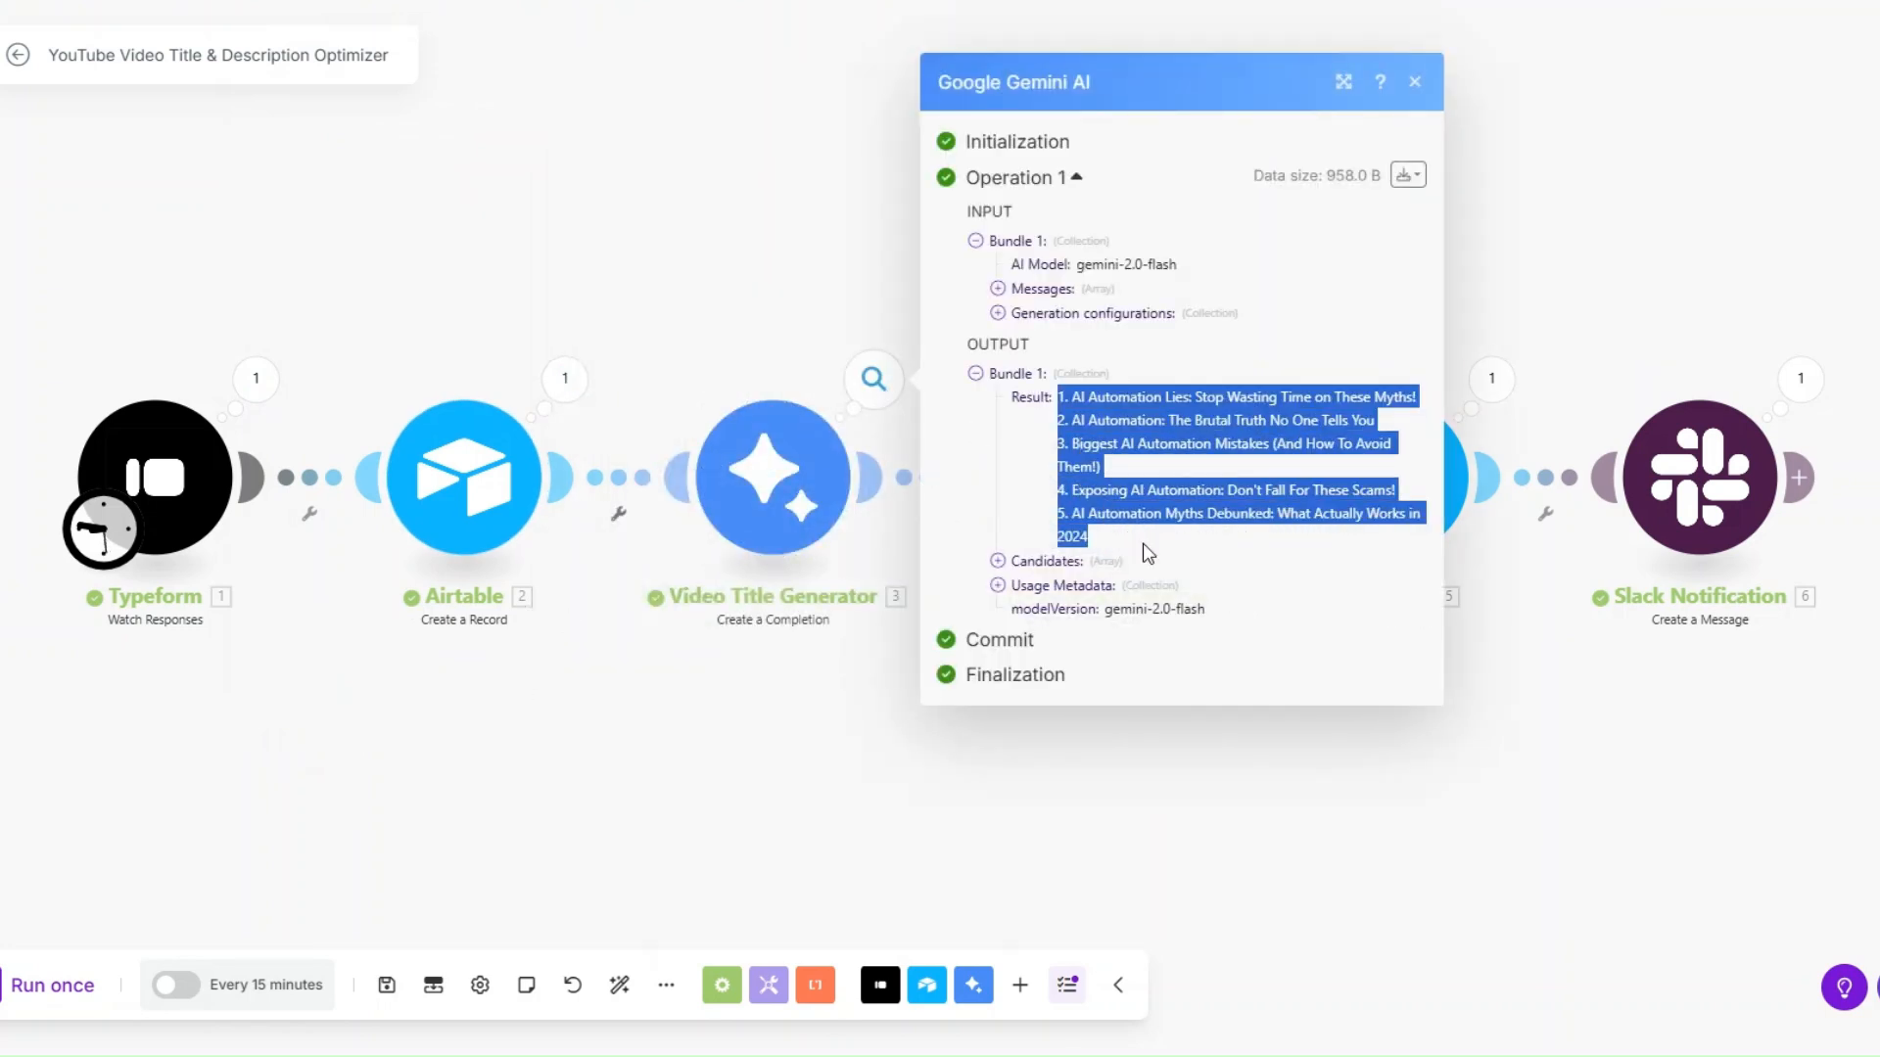
{"action": "left_click", "coordinate": [894, 685]}
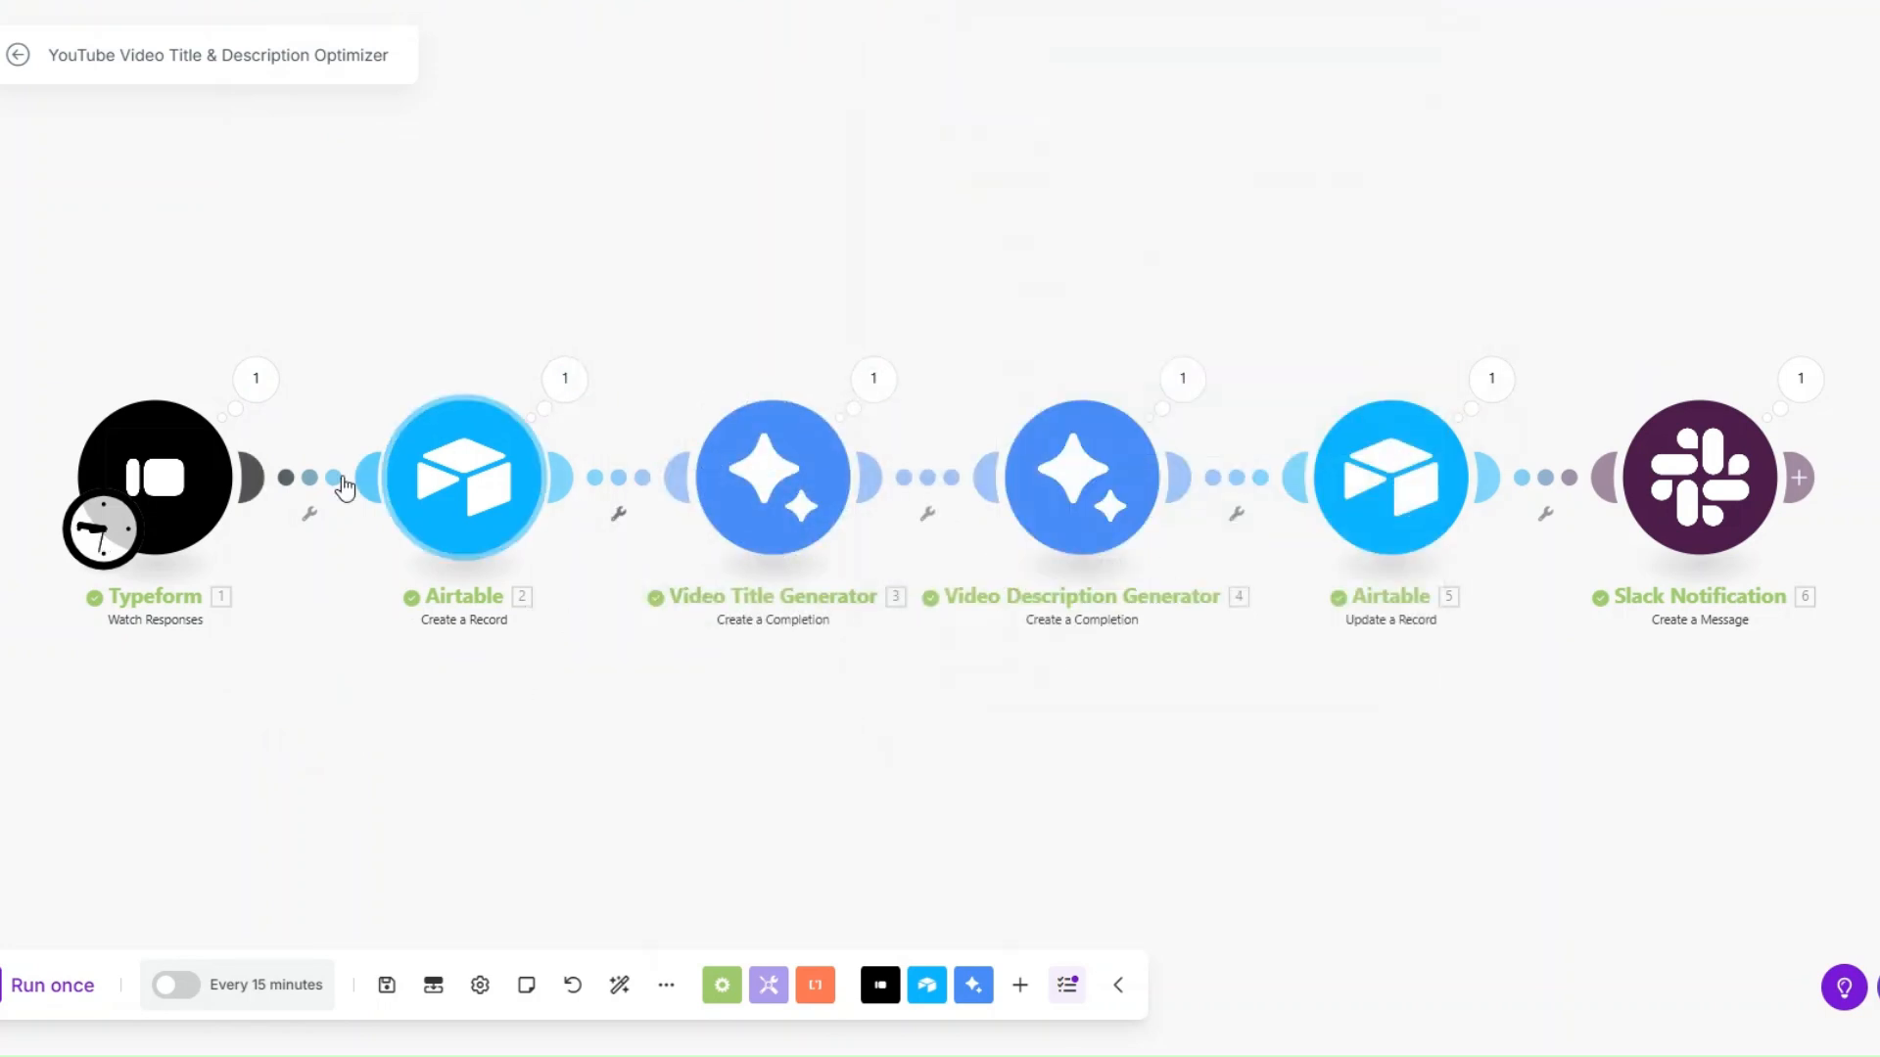
Step: Read the full generated description in the Video Description Generator's output
{"action": "left_click", "coordinate": [1187, 384]}
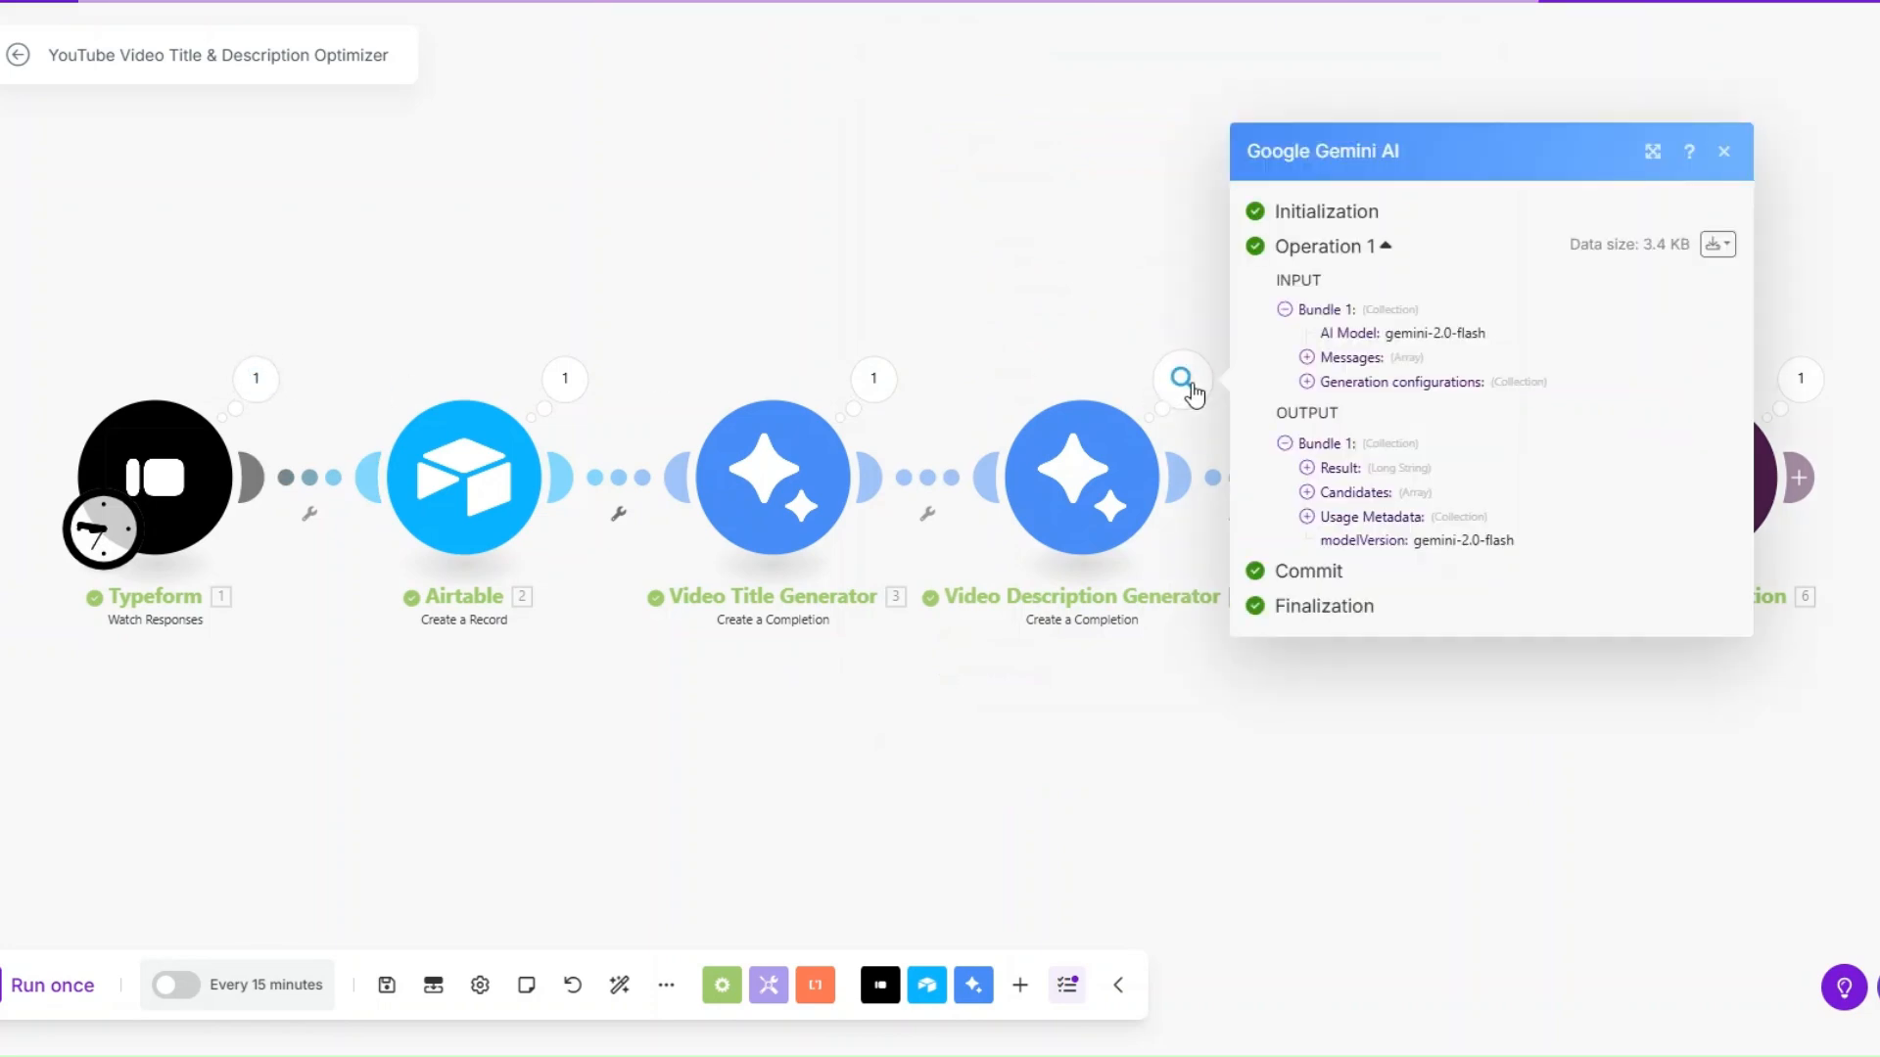
{"action": "left_click", "coordinate": [1307, 469]}
{"action": "left_click_drag", "start_coordinate": [1330, 384], "coordinate": [1505, 773]}
{"action": "scroll", "coordinate": [1505, 772], "scroll_direction": "down", "scroll_amount": 5}
{"action": "left_click", "coordinate": [1407, 673]}
{"action": "scroll", "coordinate": [1407, 673], "scroll_direction": "up", "scroll_amount": 5}
{"action": "left_click", "coordinate": [1122, 780]}
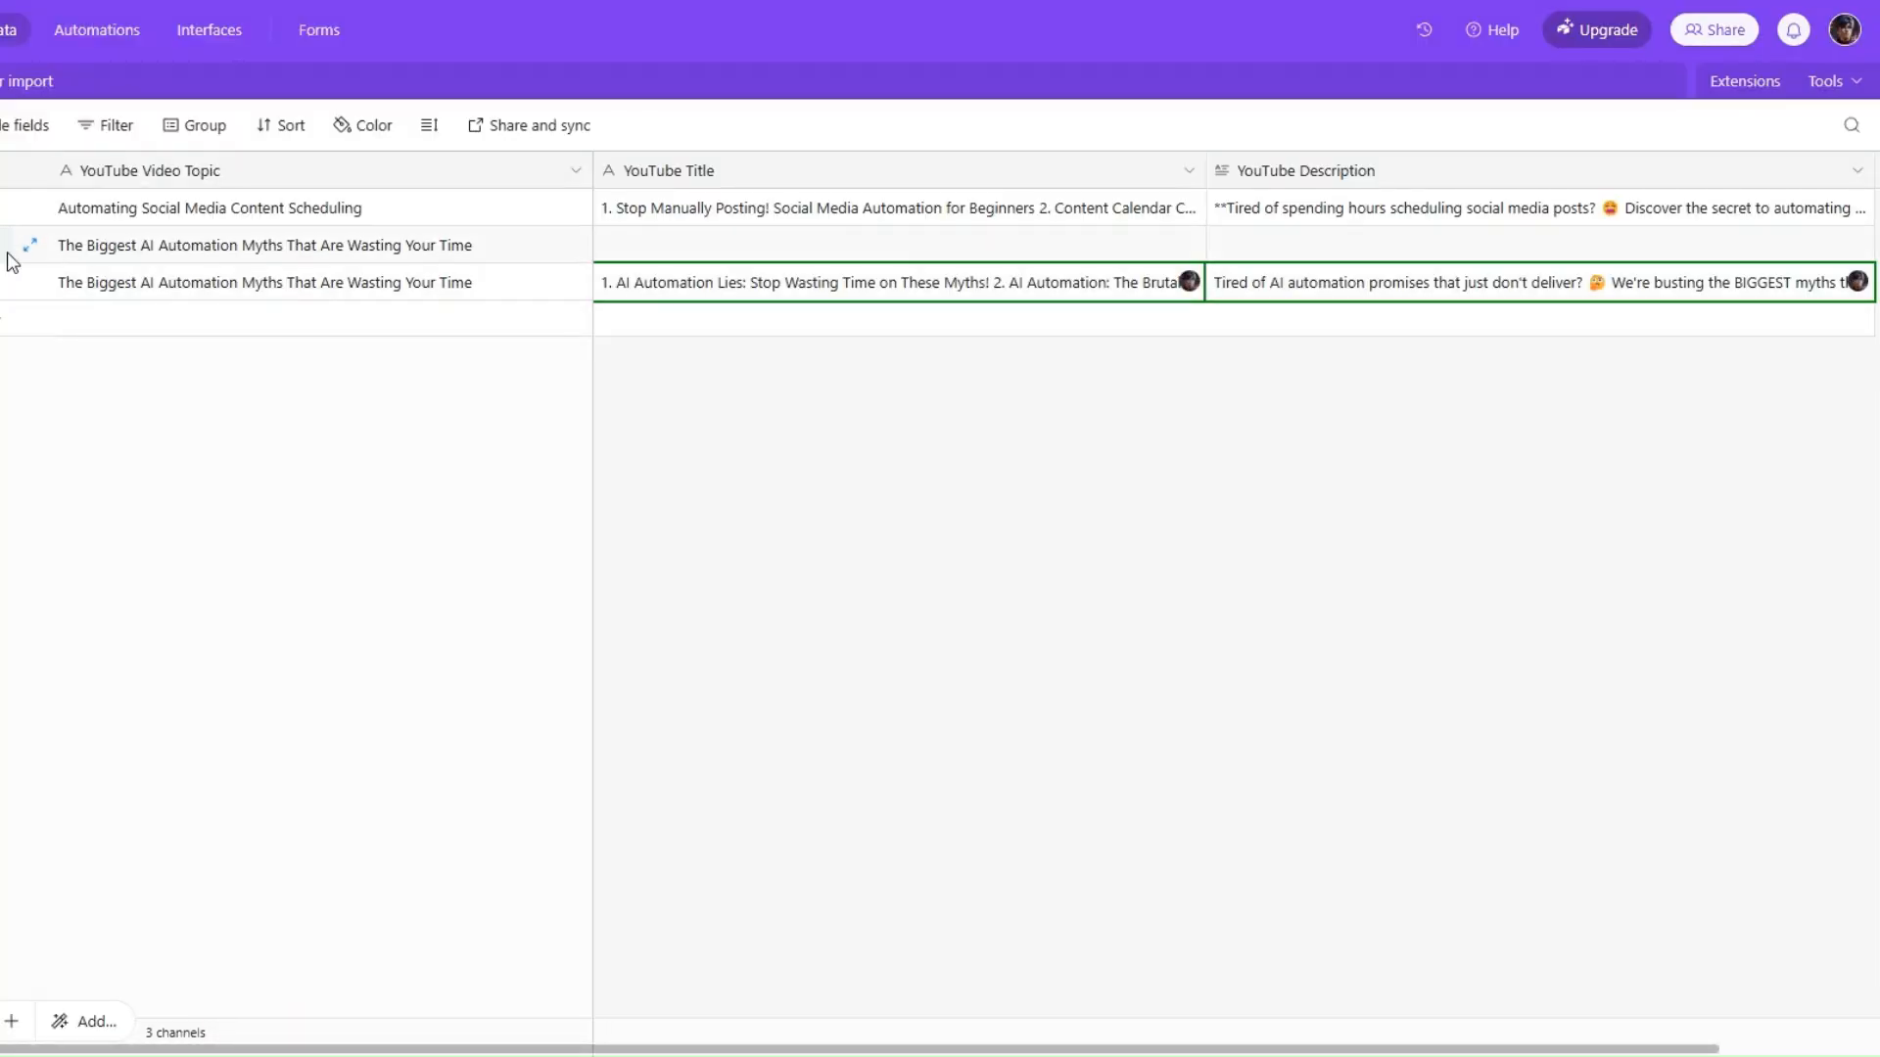
Step: Switch to the Airtable table and delete the AI automation myths record whose title and description are empty
{"action": "right_click", "coordinate": [66, 249]}
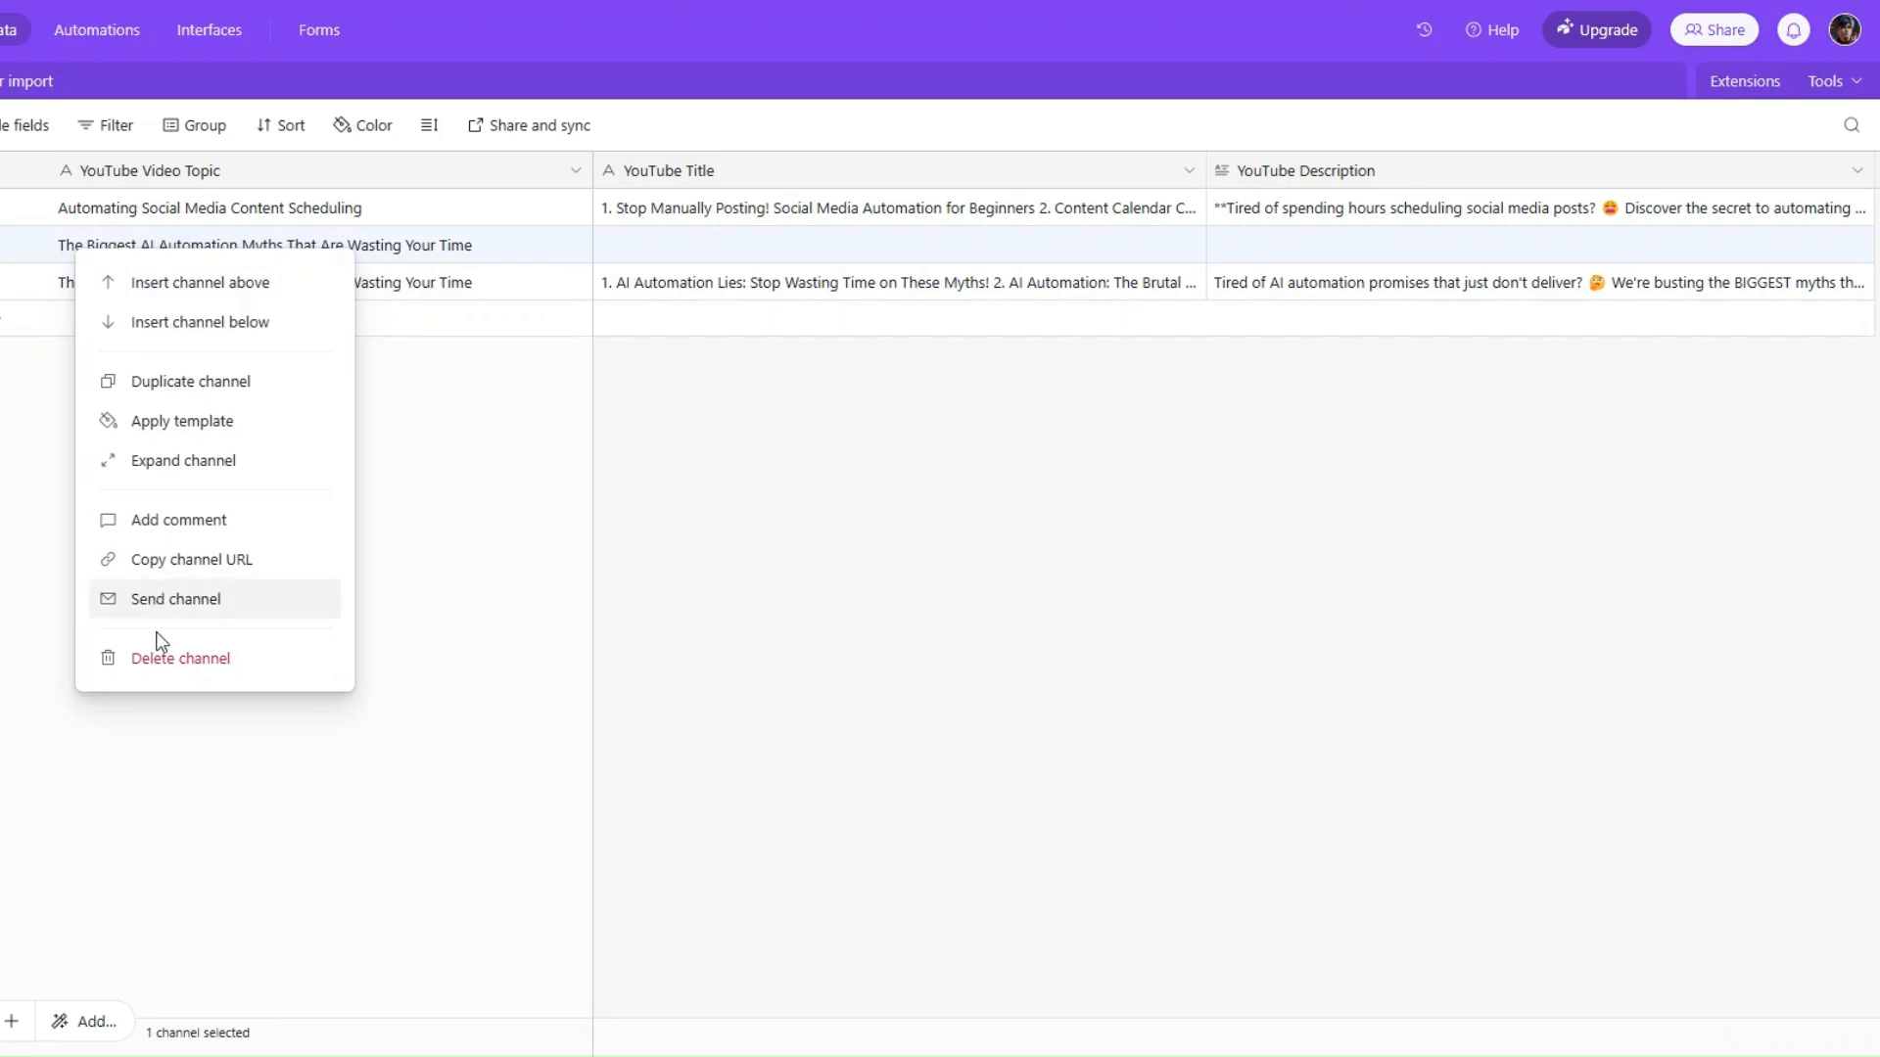
{"action": "left_click", "coordinate": [164, 658]}
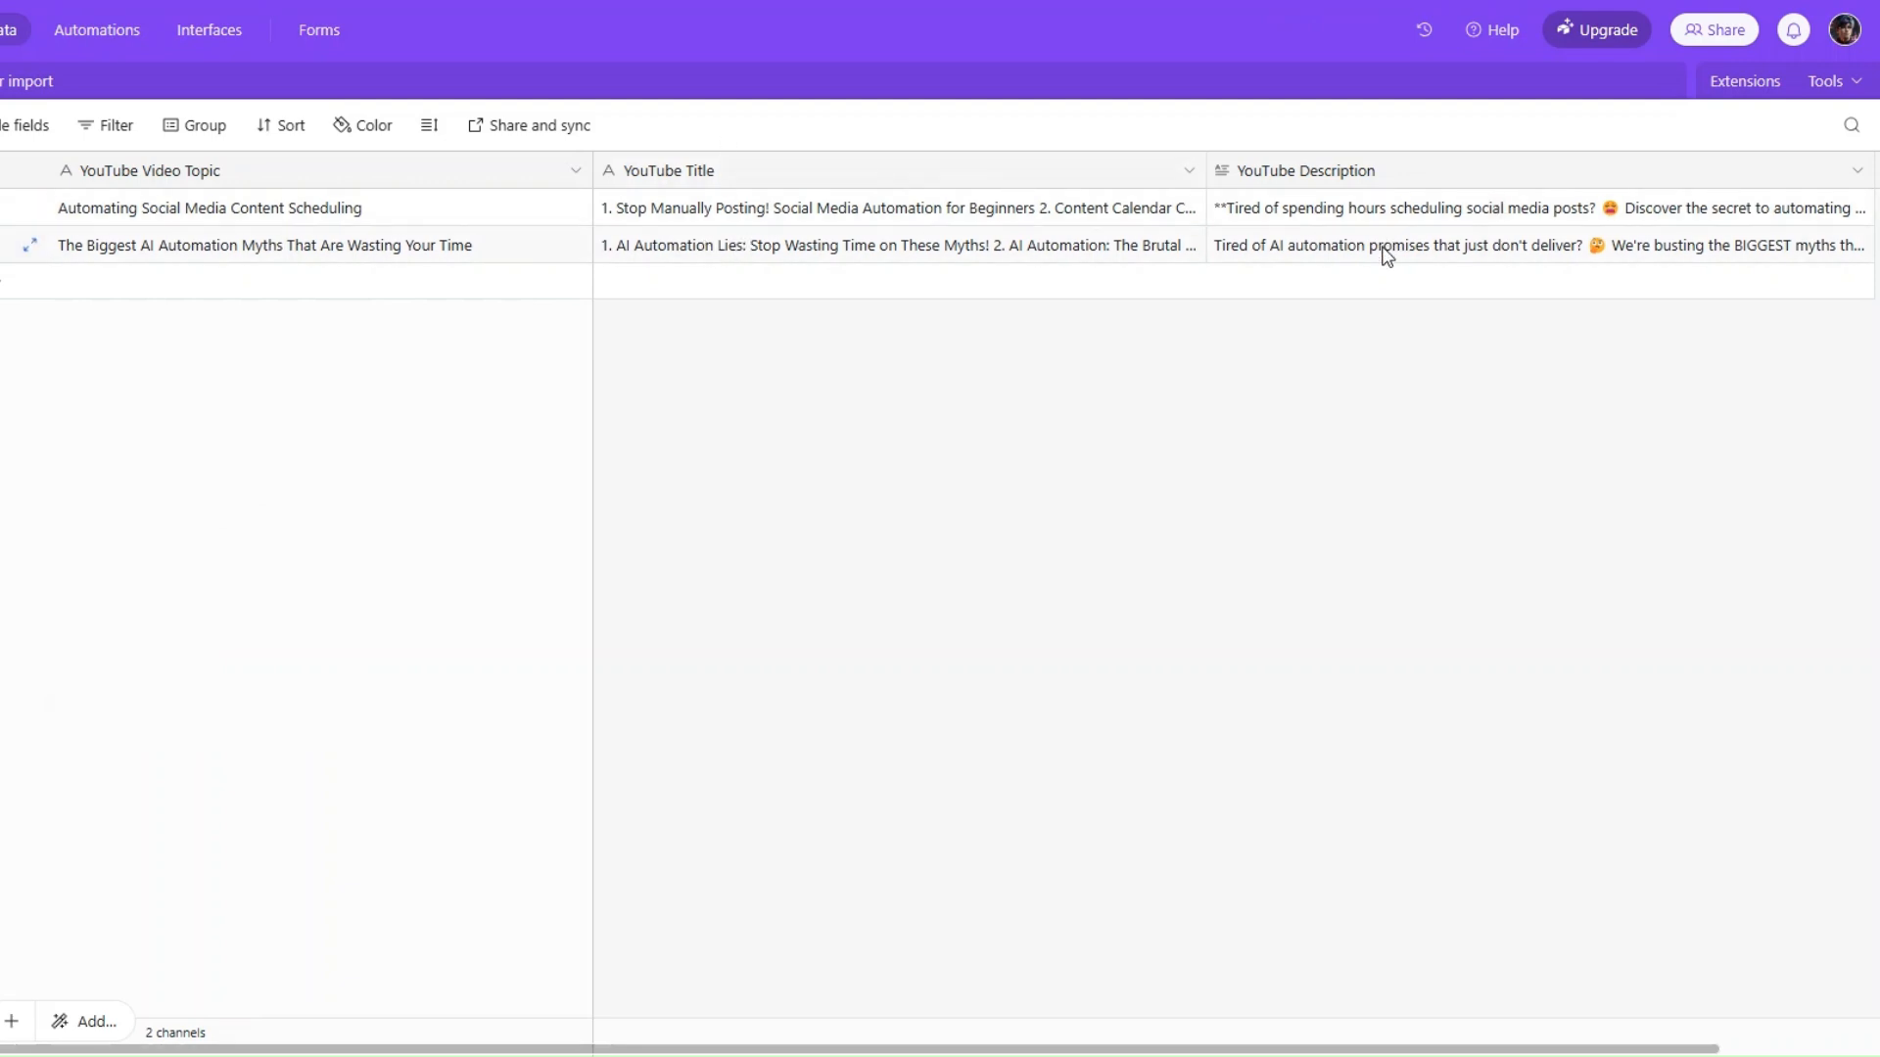
Step: Expand the remaining AI automation myths record and read through its YouTube Title and YouTube Description fields
{"action": "left_click", "coordinate": [30, 245]}
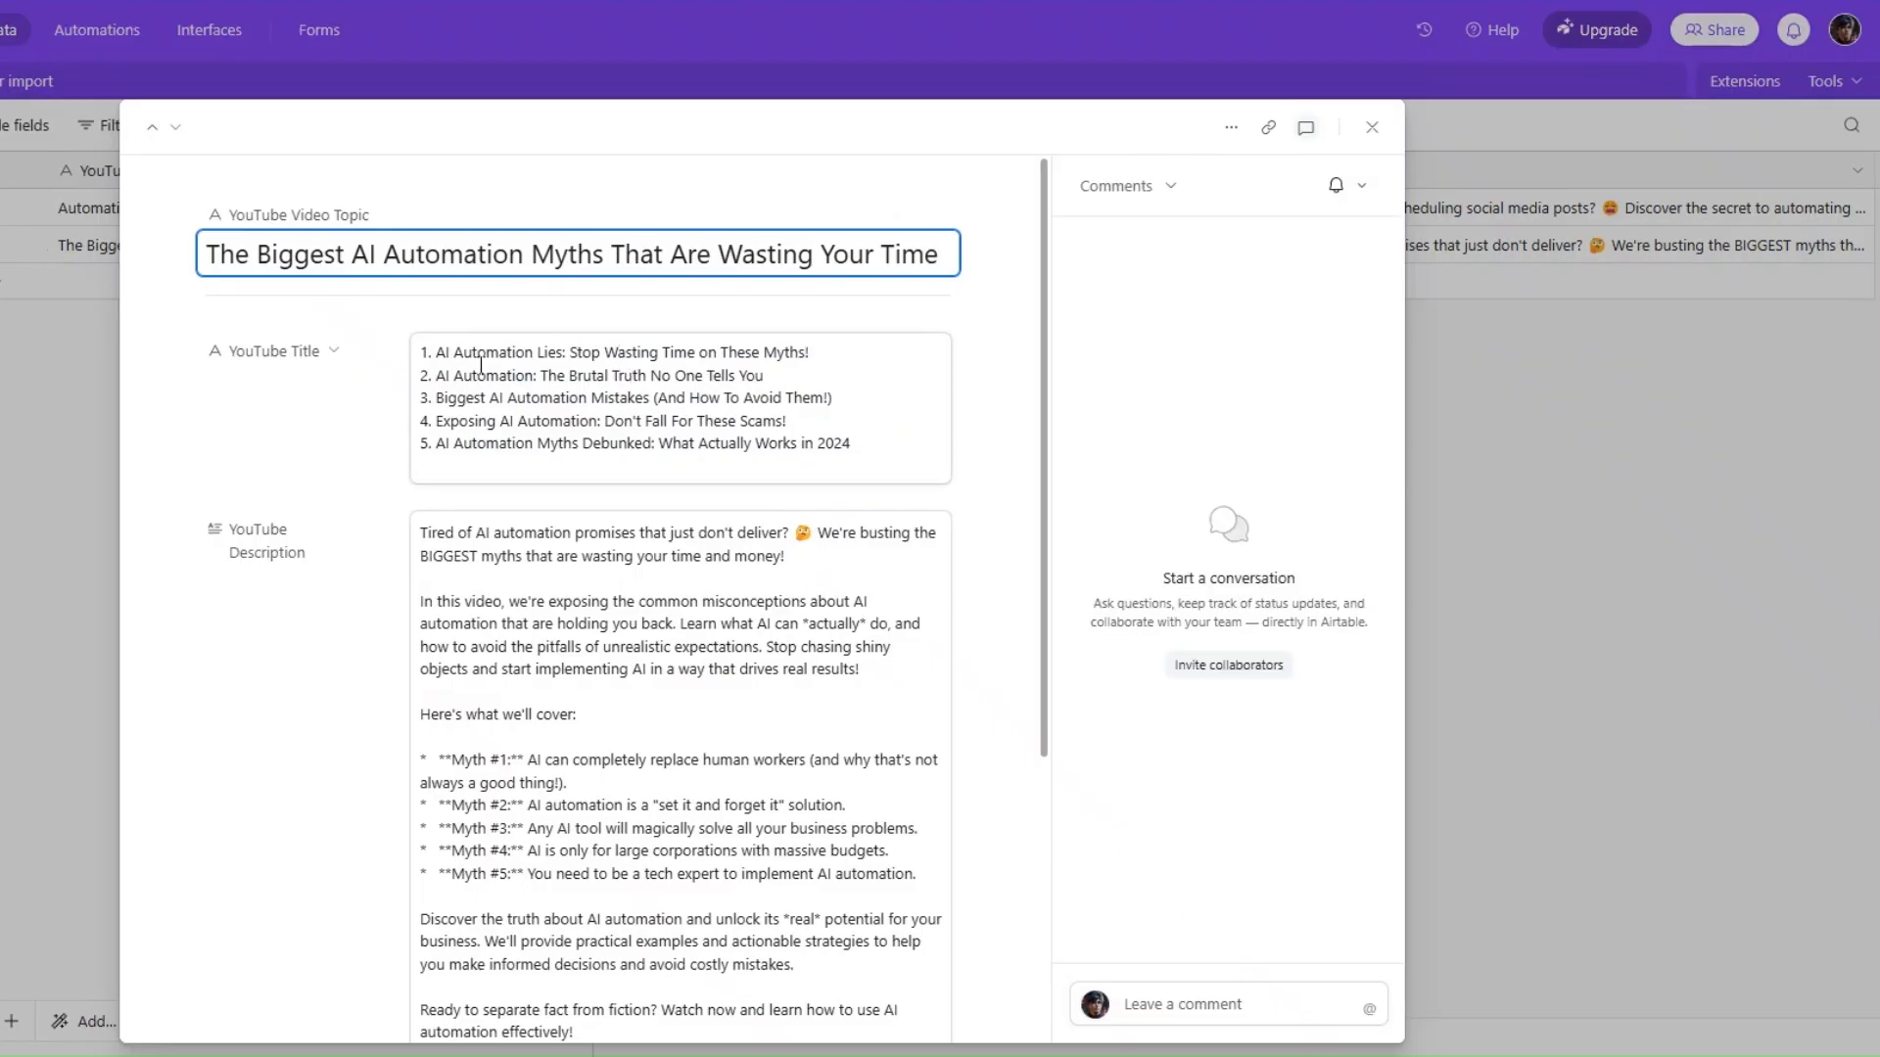
{"action": "key", "text": "Left"}
{"action": "key", "text": "Left"}
{"action": "key", "text": "Left"}
{"action": "left_click", "coordinate": [437, 360]}
{"action": "left_click_drag", "start_coordinate": [421, 352], "coordinate": [850, 445]}
{"action": "scroll", "coordinate": [828, 390], "scroll_direction": "down", "scroll_amount": 4}
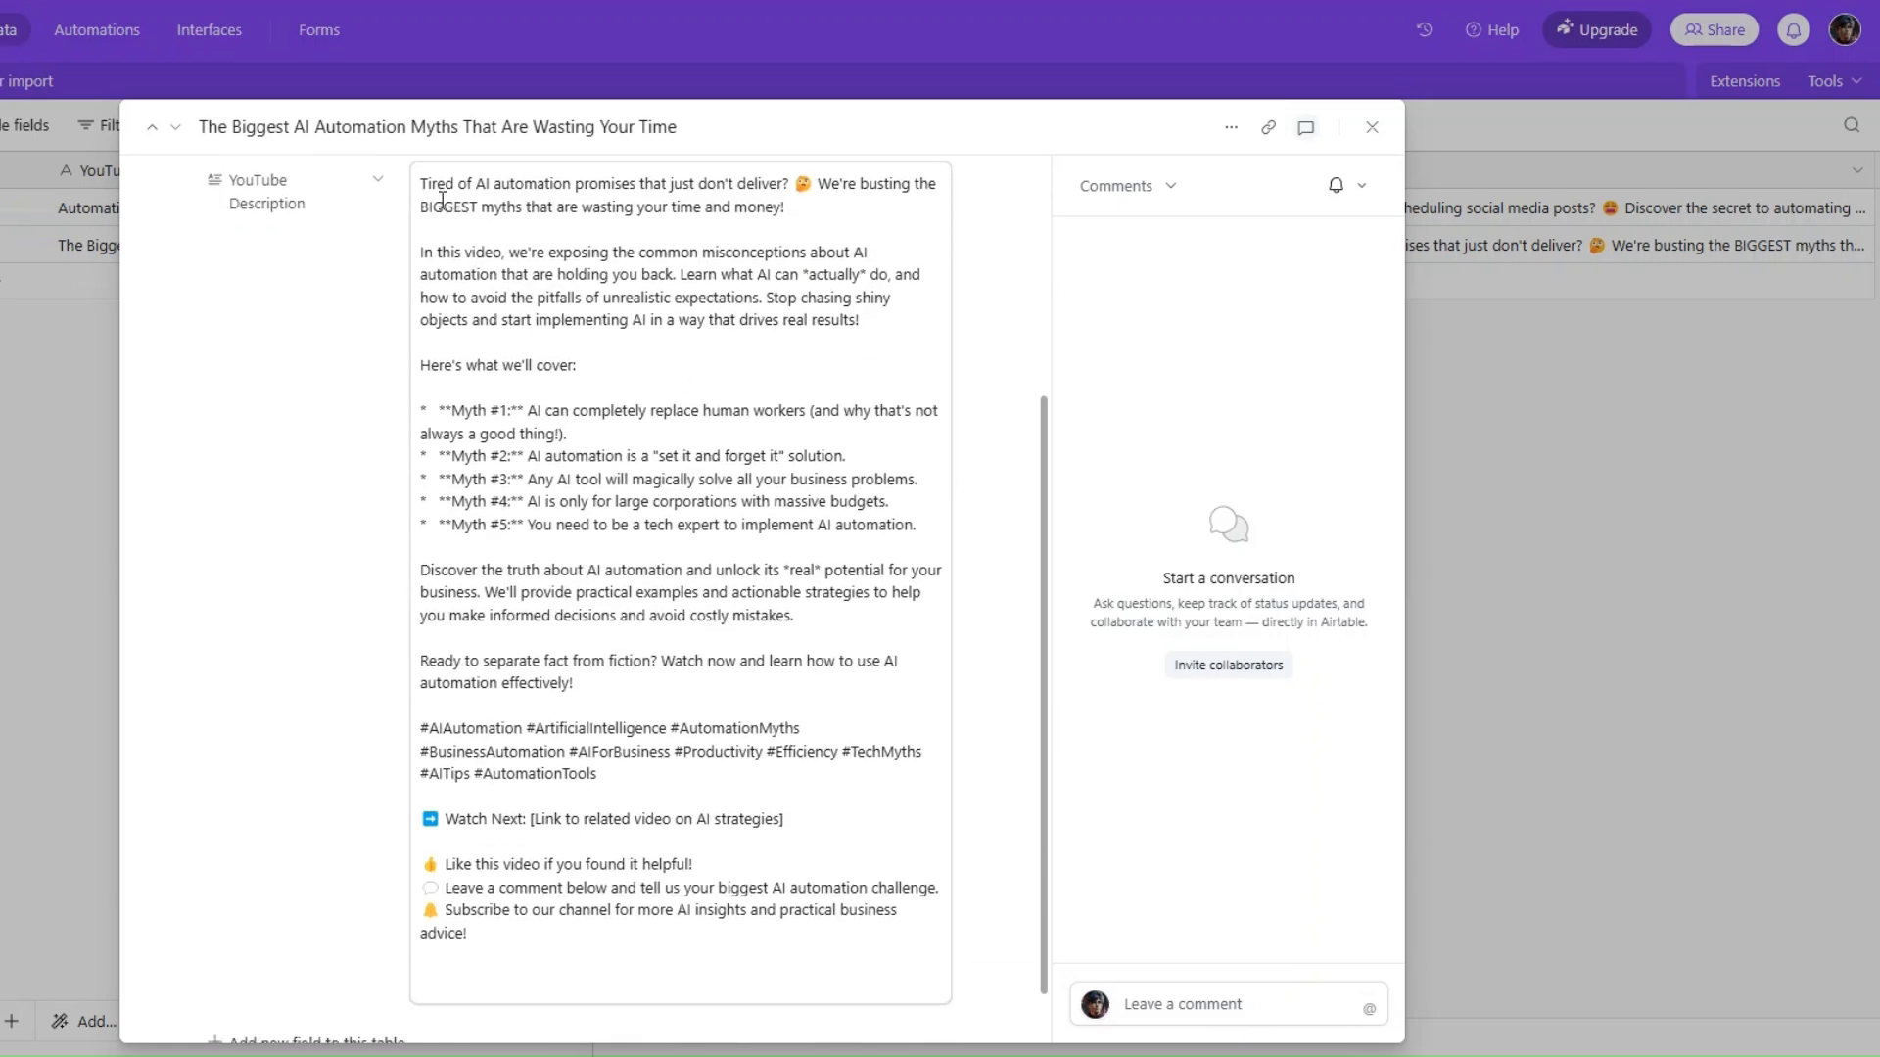
Step: Review the full YouTube Description of the AI automation myths record and close the expanded record
{"action": "left_click_drag", "start_coordinate": [423, 181], "coordinate": [468, 933]}
{"action": "left_click", "coordinate": [772, 839]}
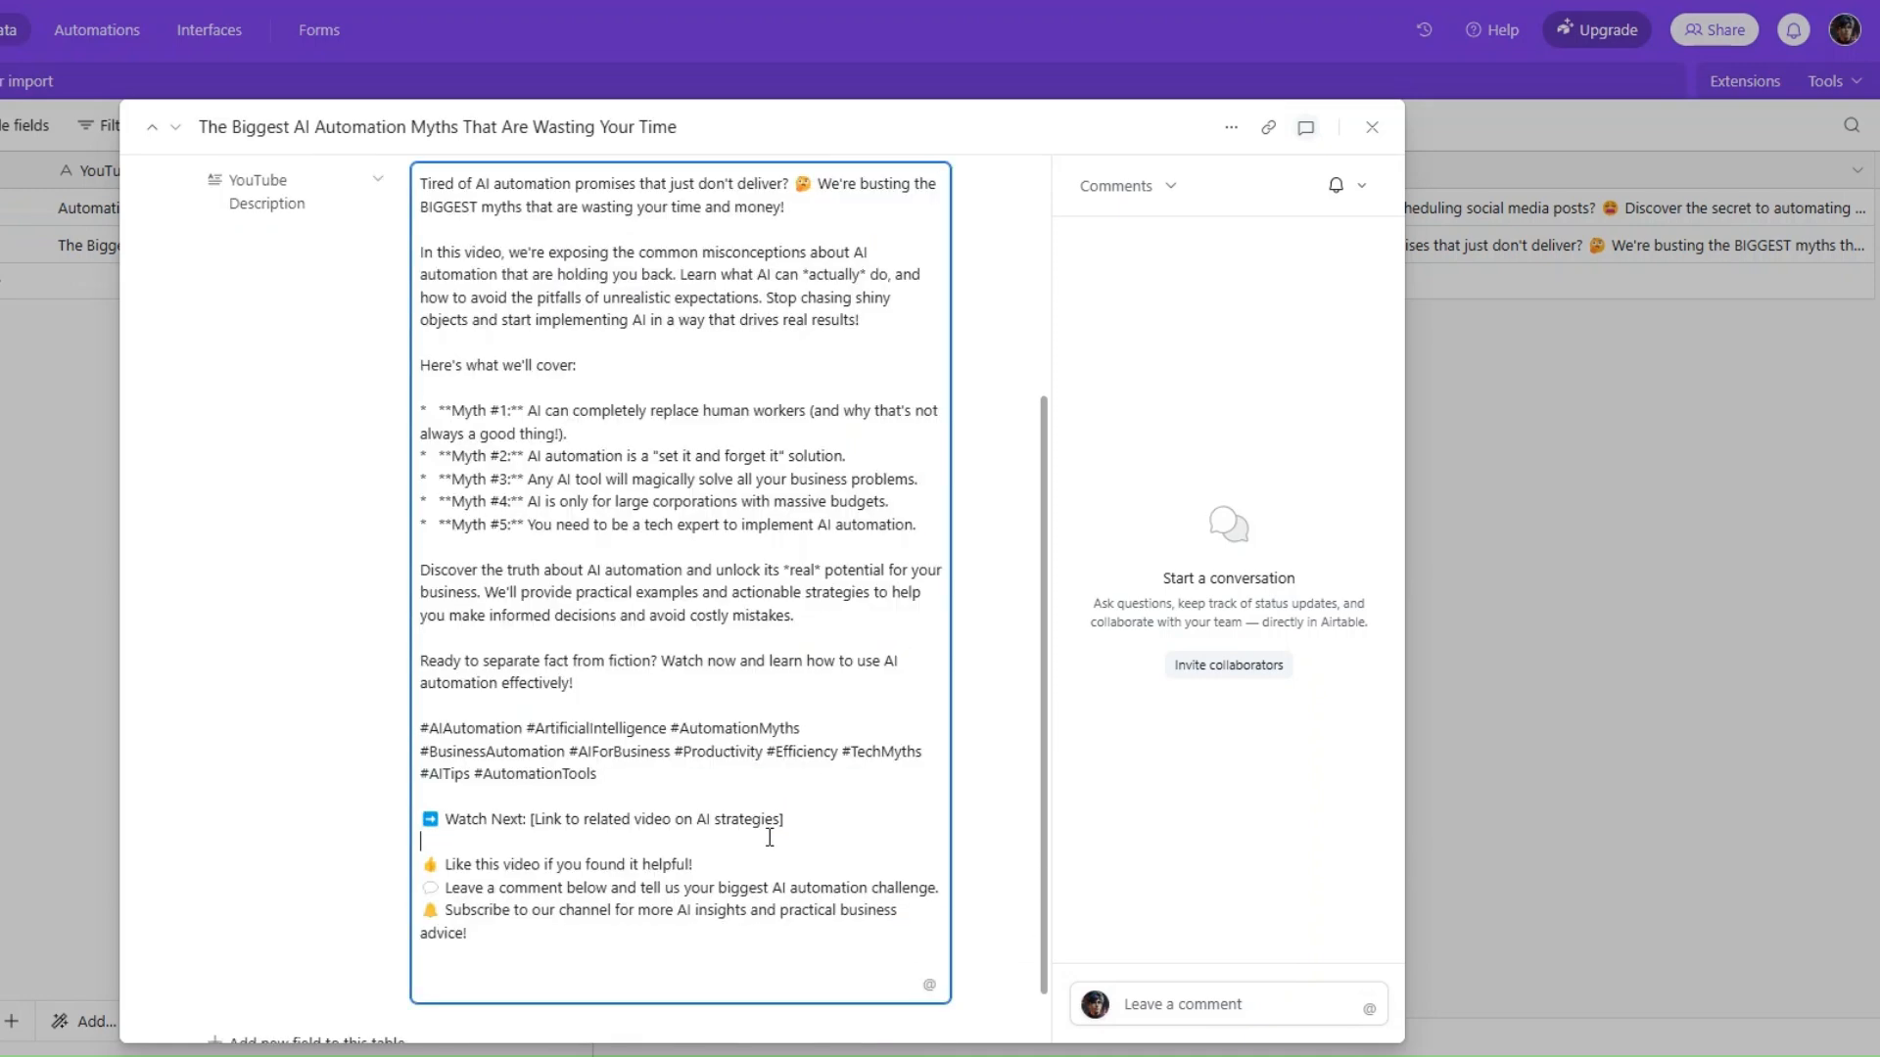
{"action": "scroll", "coordinate": [705, 889], "scroll_direction": "up", "scroll_amount": 4}
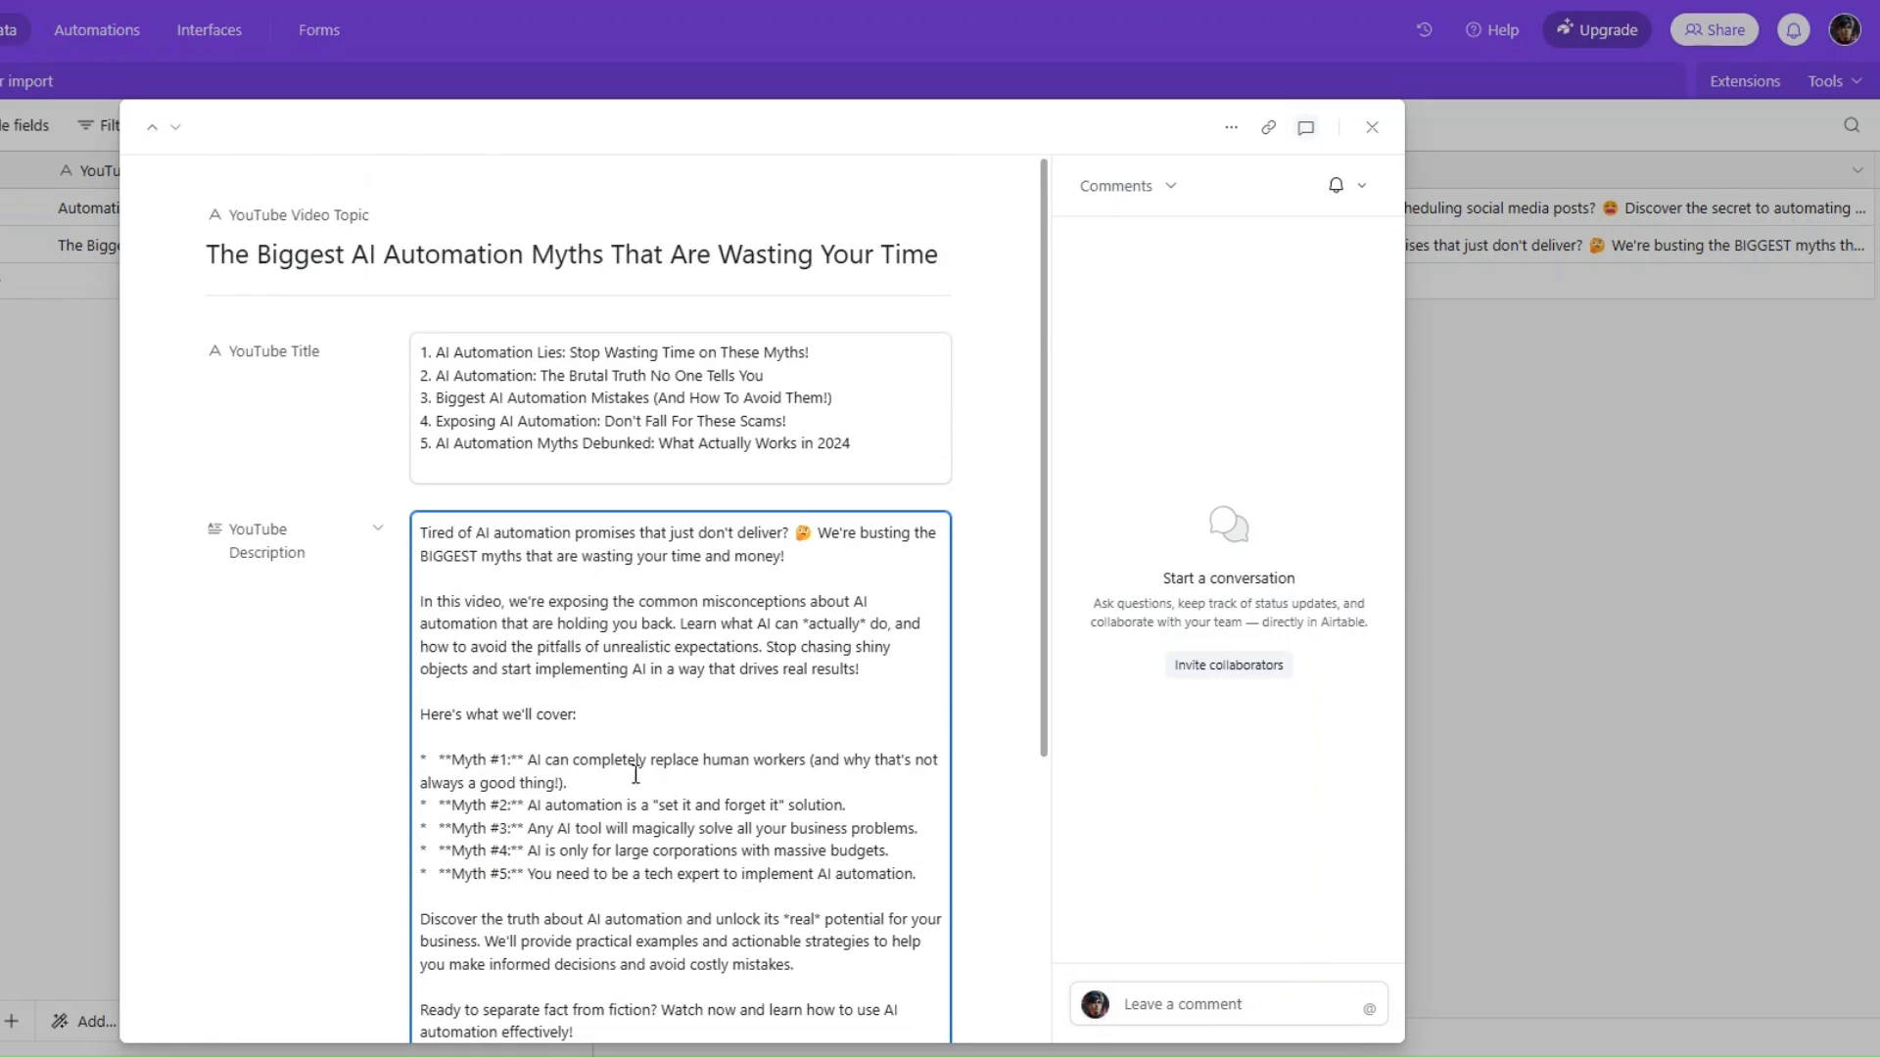
{"action": "left_click", "coordinate": [1372, 128]}
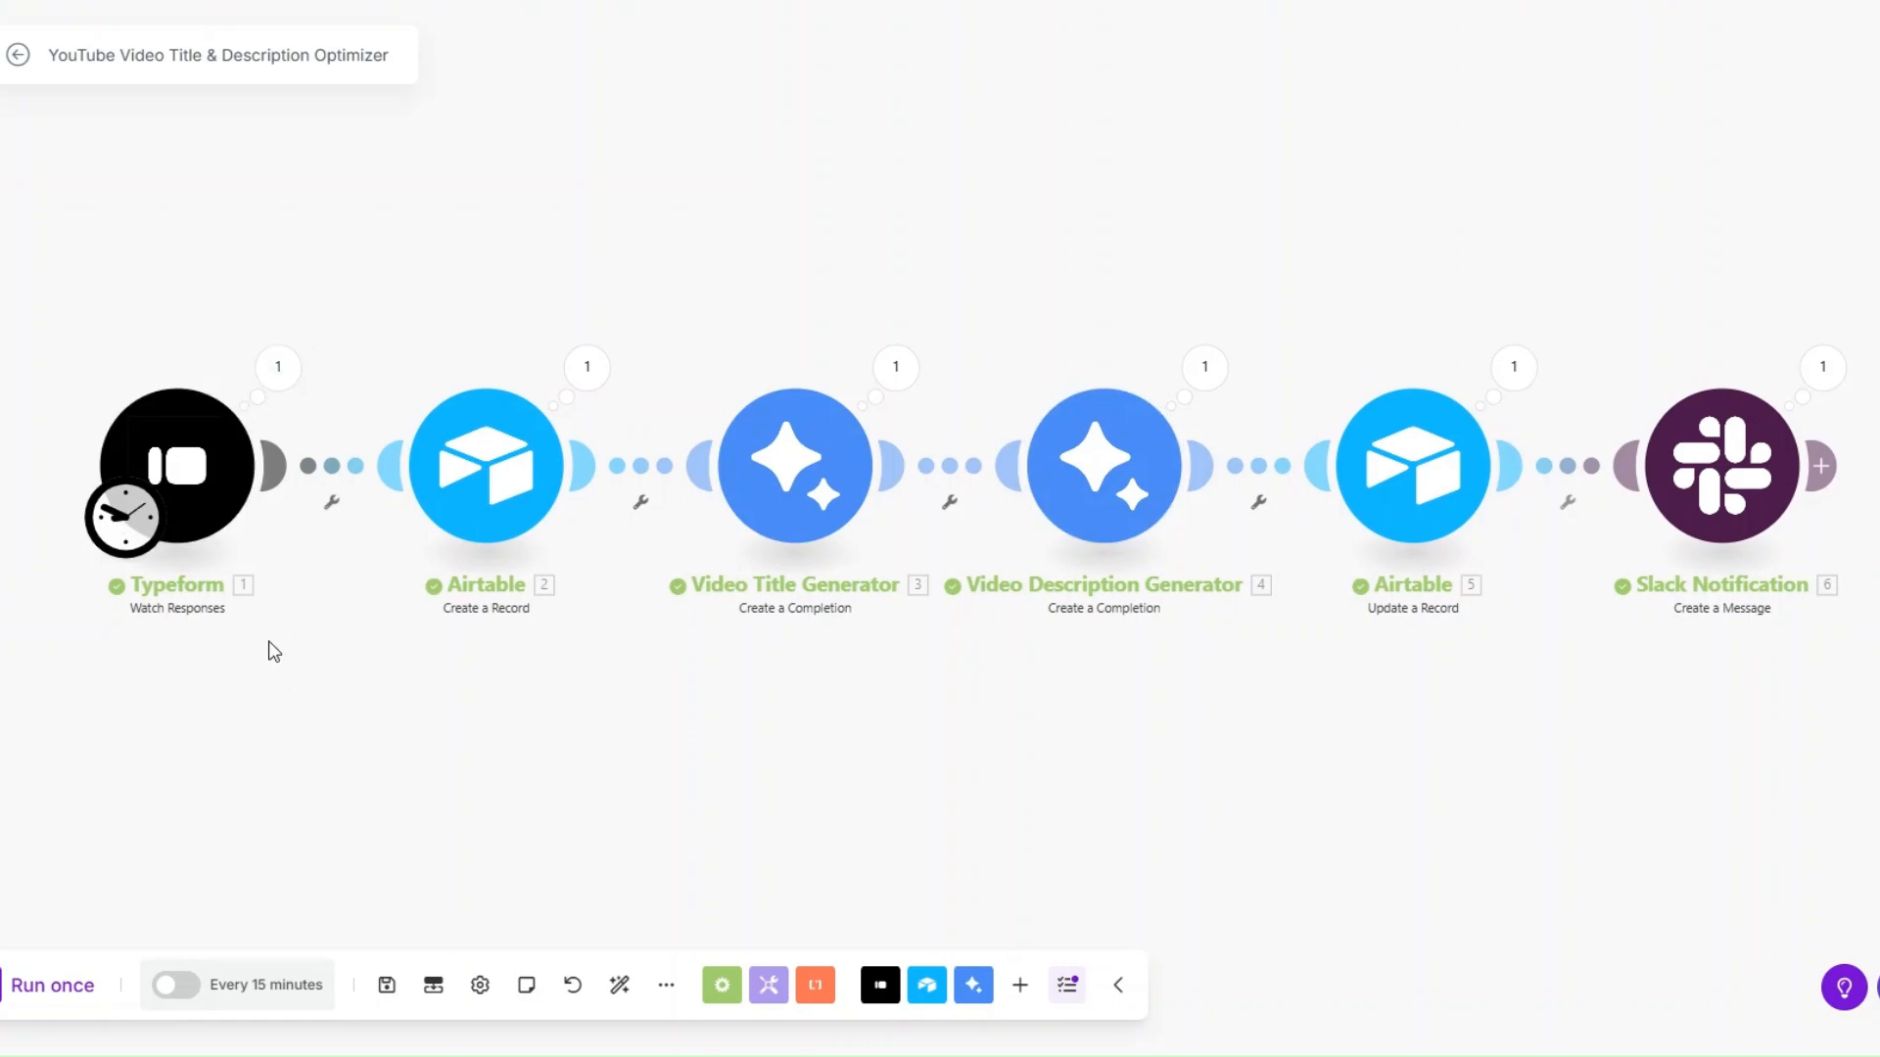
Step: Set the Typeform Watch Responses trigger in the Make scenario to start from now on
{"action": "right_click", "coordinate": [208, 474]}
{"action": "left_click", "coordinate": [262, 558]}
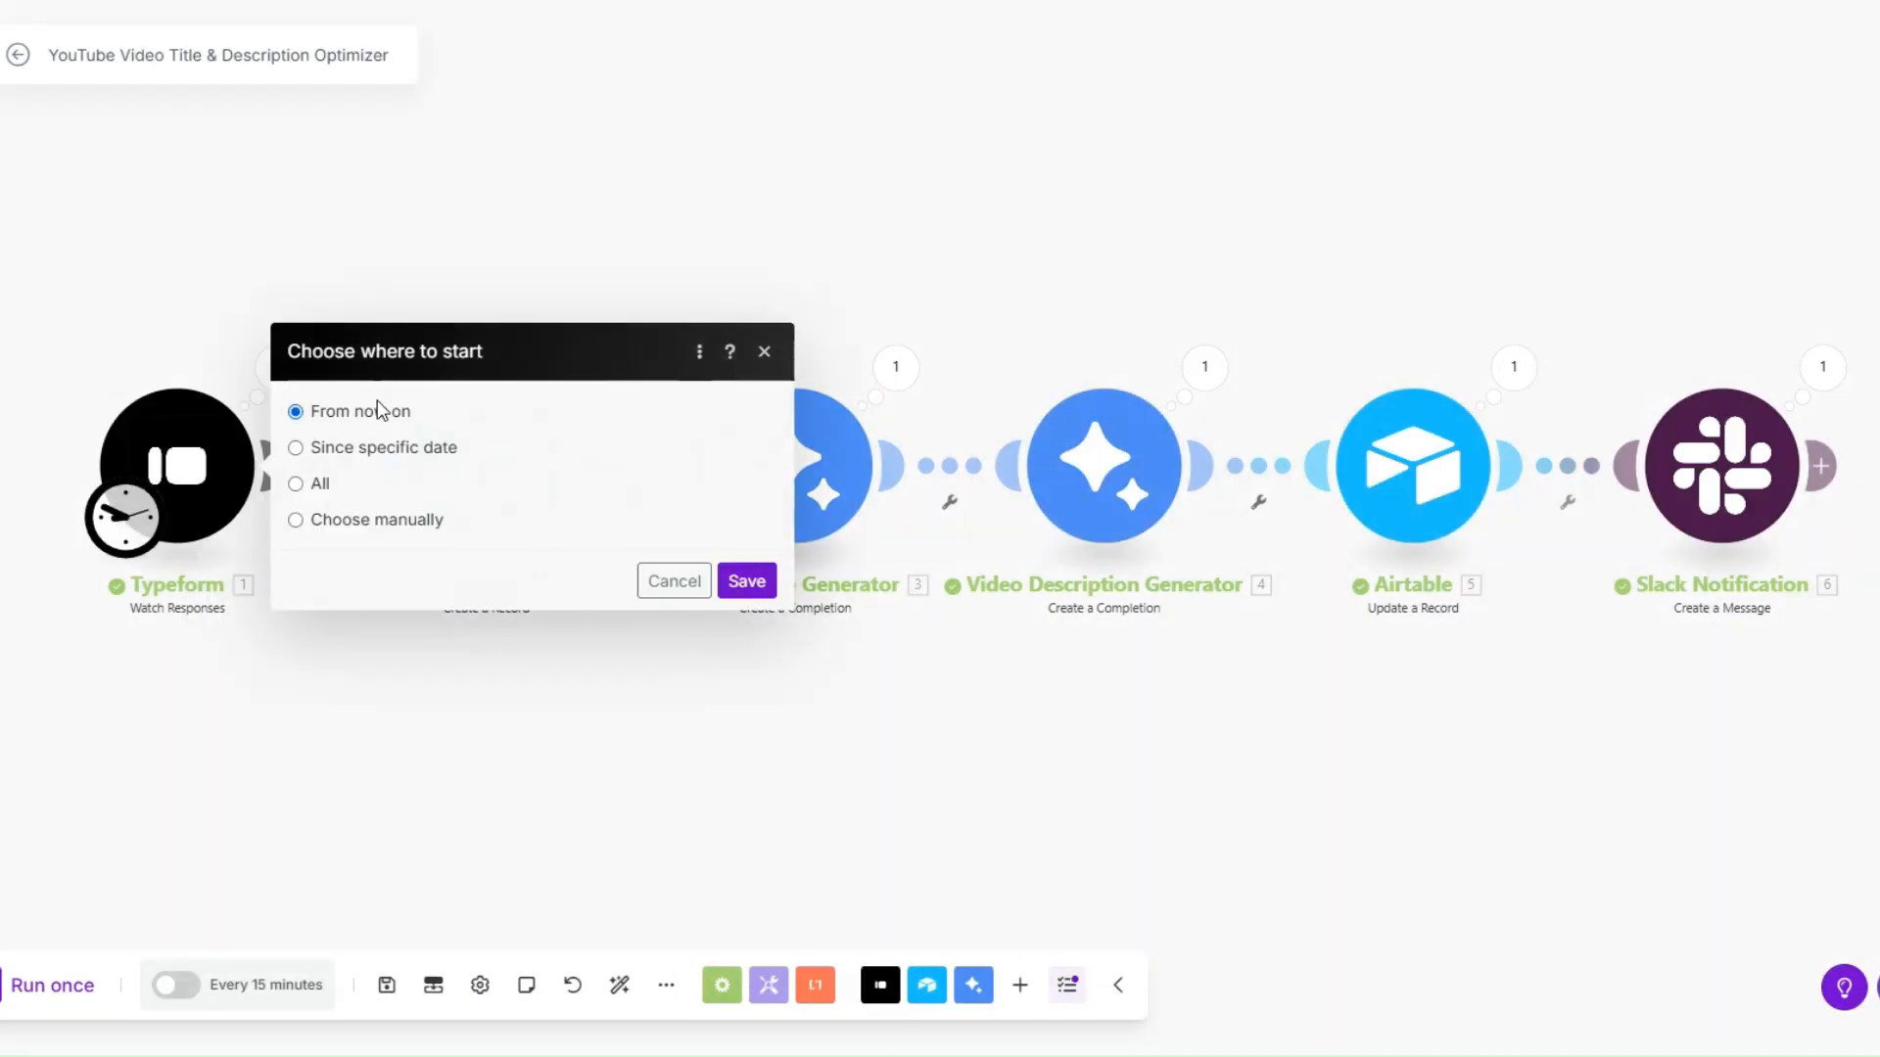
{"action": "left_click", "coordinate": [741, 579]}
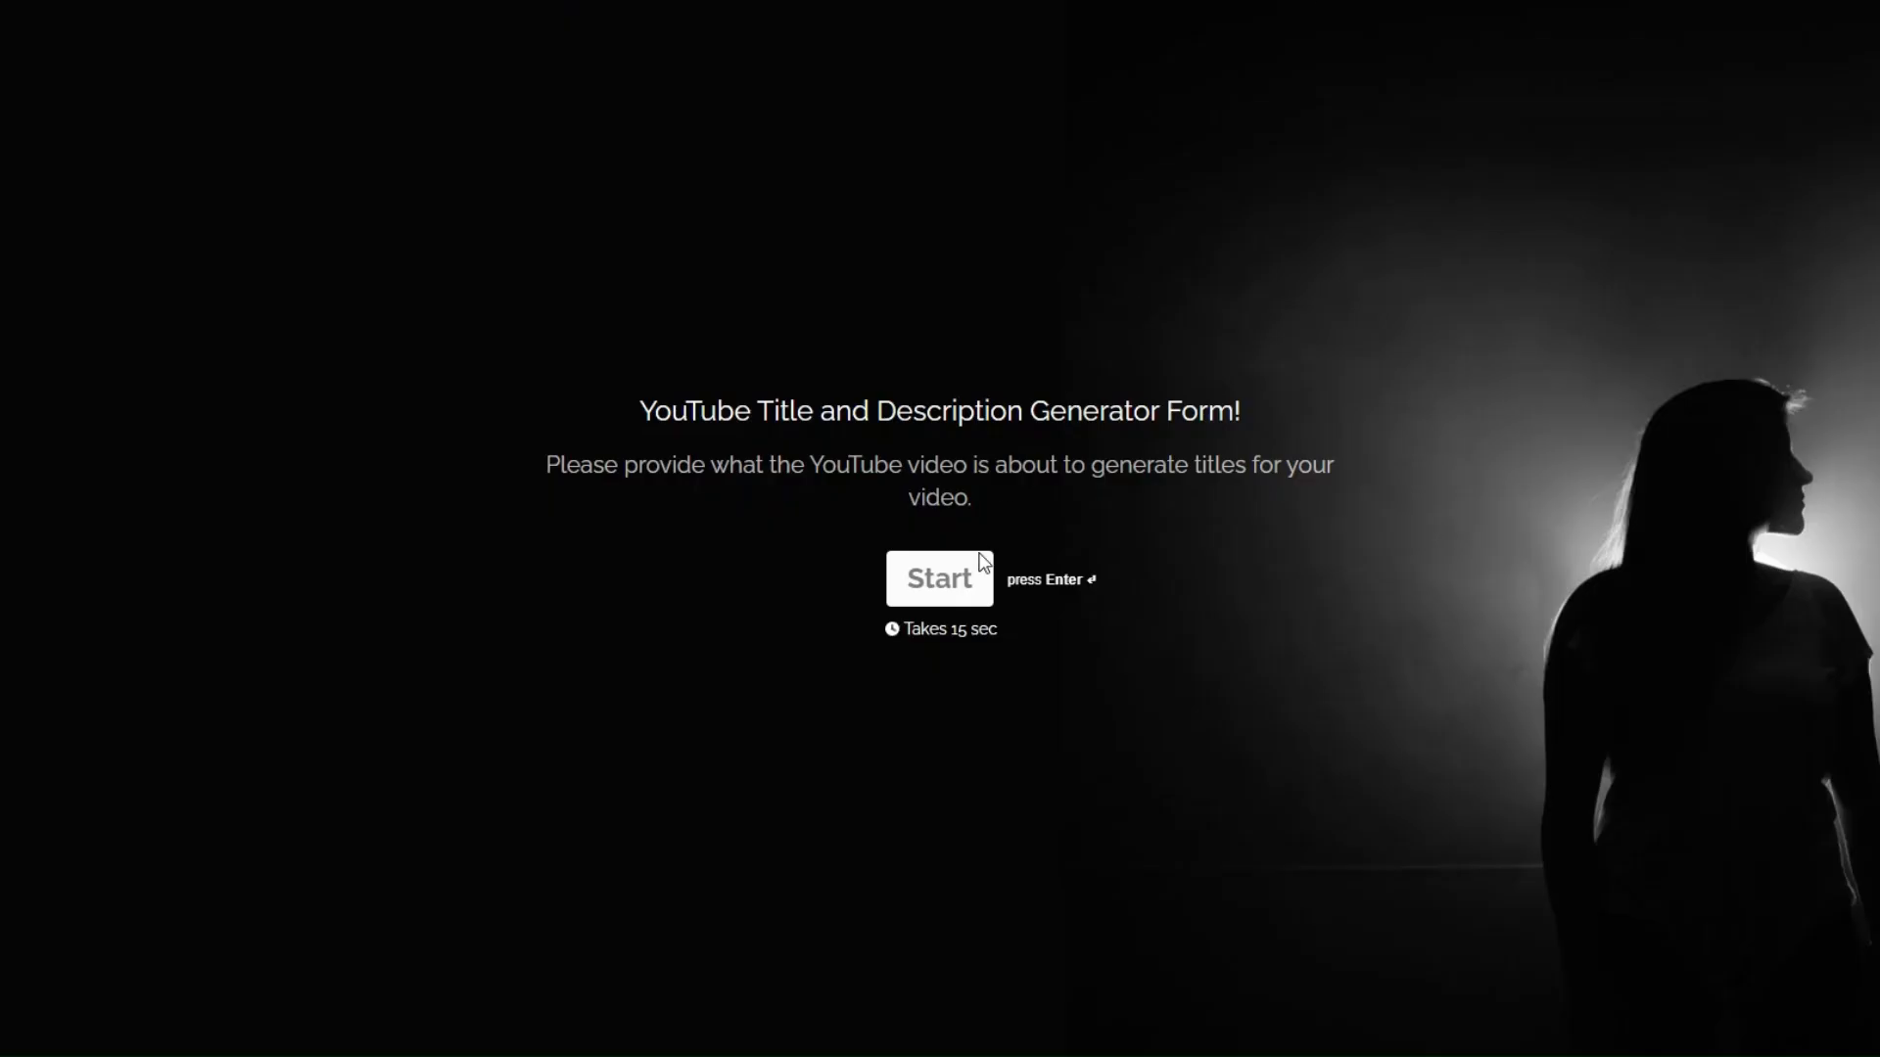
Step: Submit the Typeform with the topic "How to Make Money with Automated Client Follow-Ups" and run the Make scenario once
{"action": "left_click", "coordinate": [940, 573]}
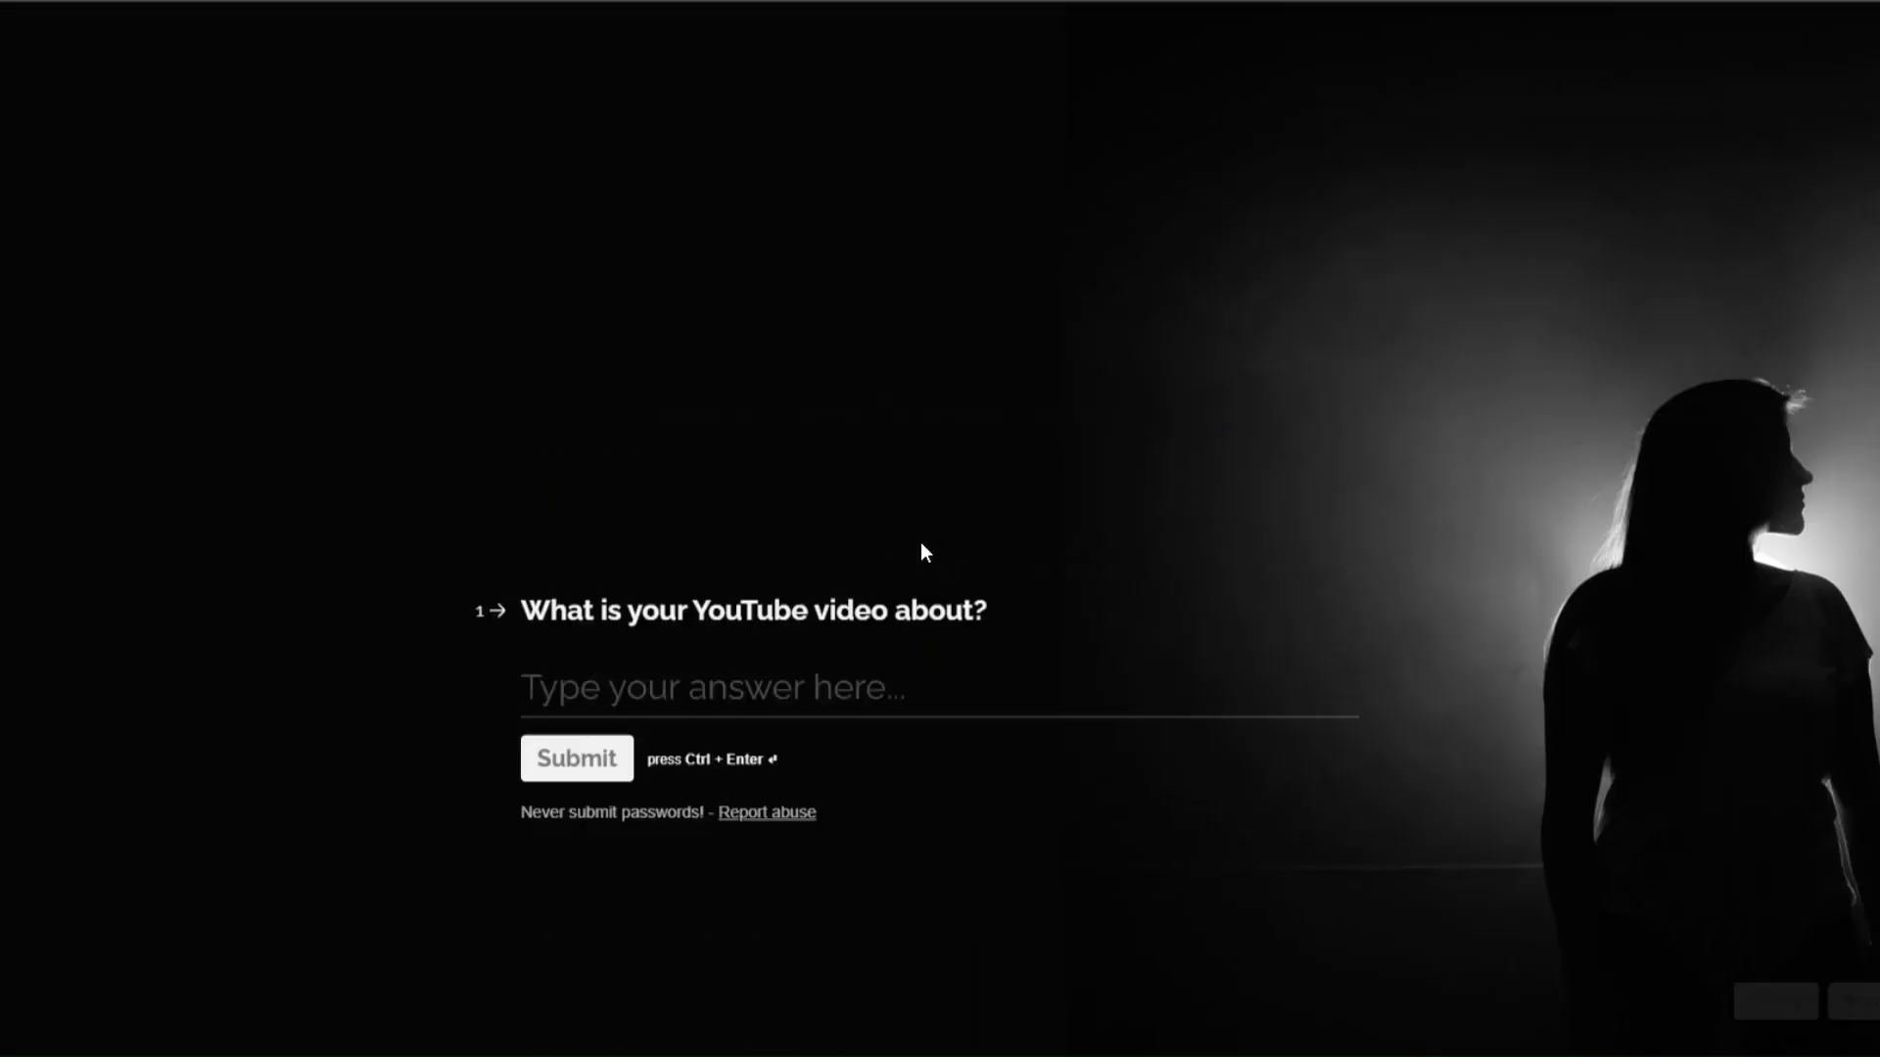
{"action": "type", "text": "How to Make Money with Automated Client Follow-Ups"}
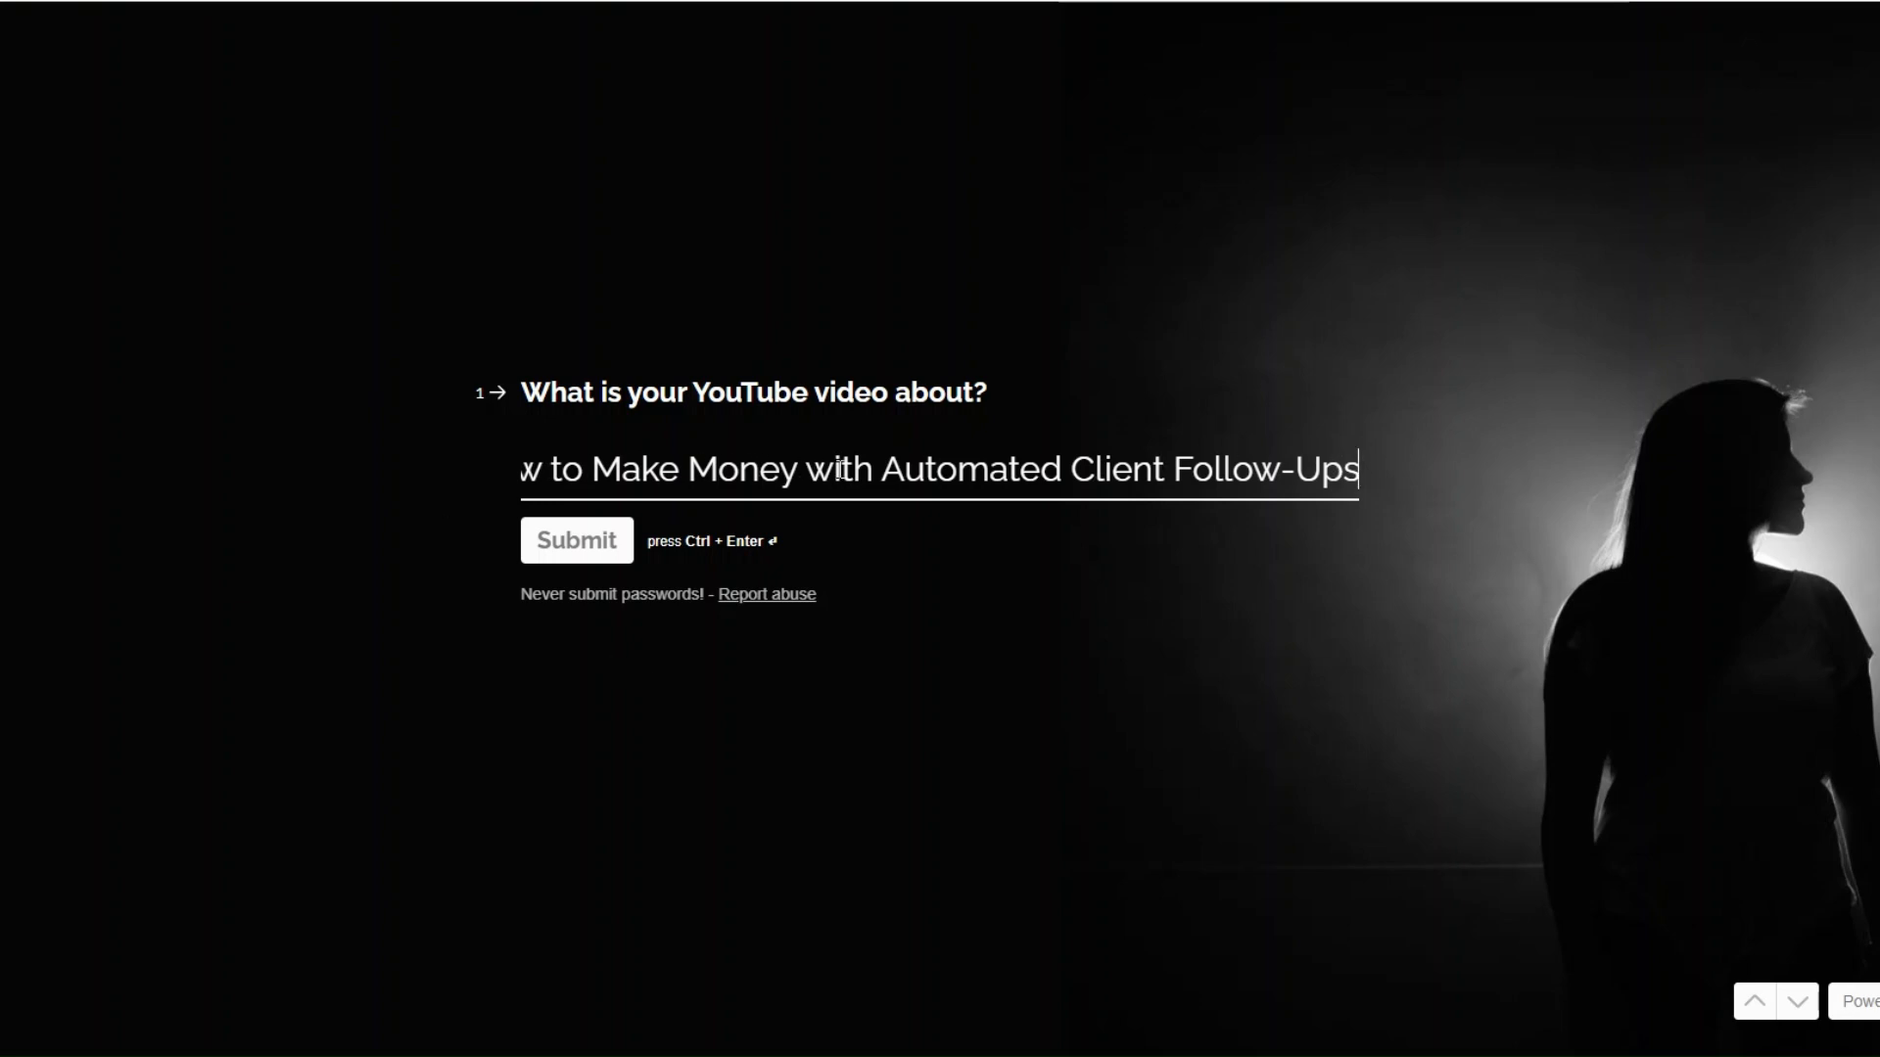
{"action": "left_click", "coordinate": [578, 545]}
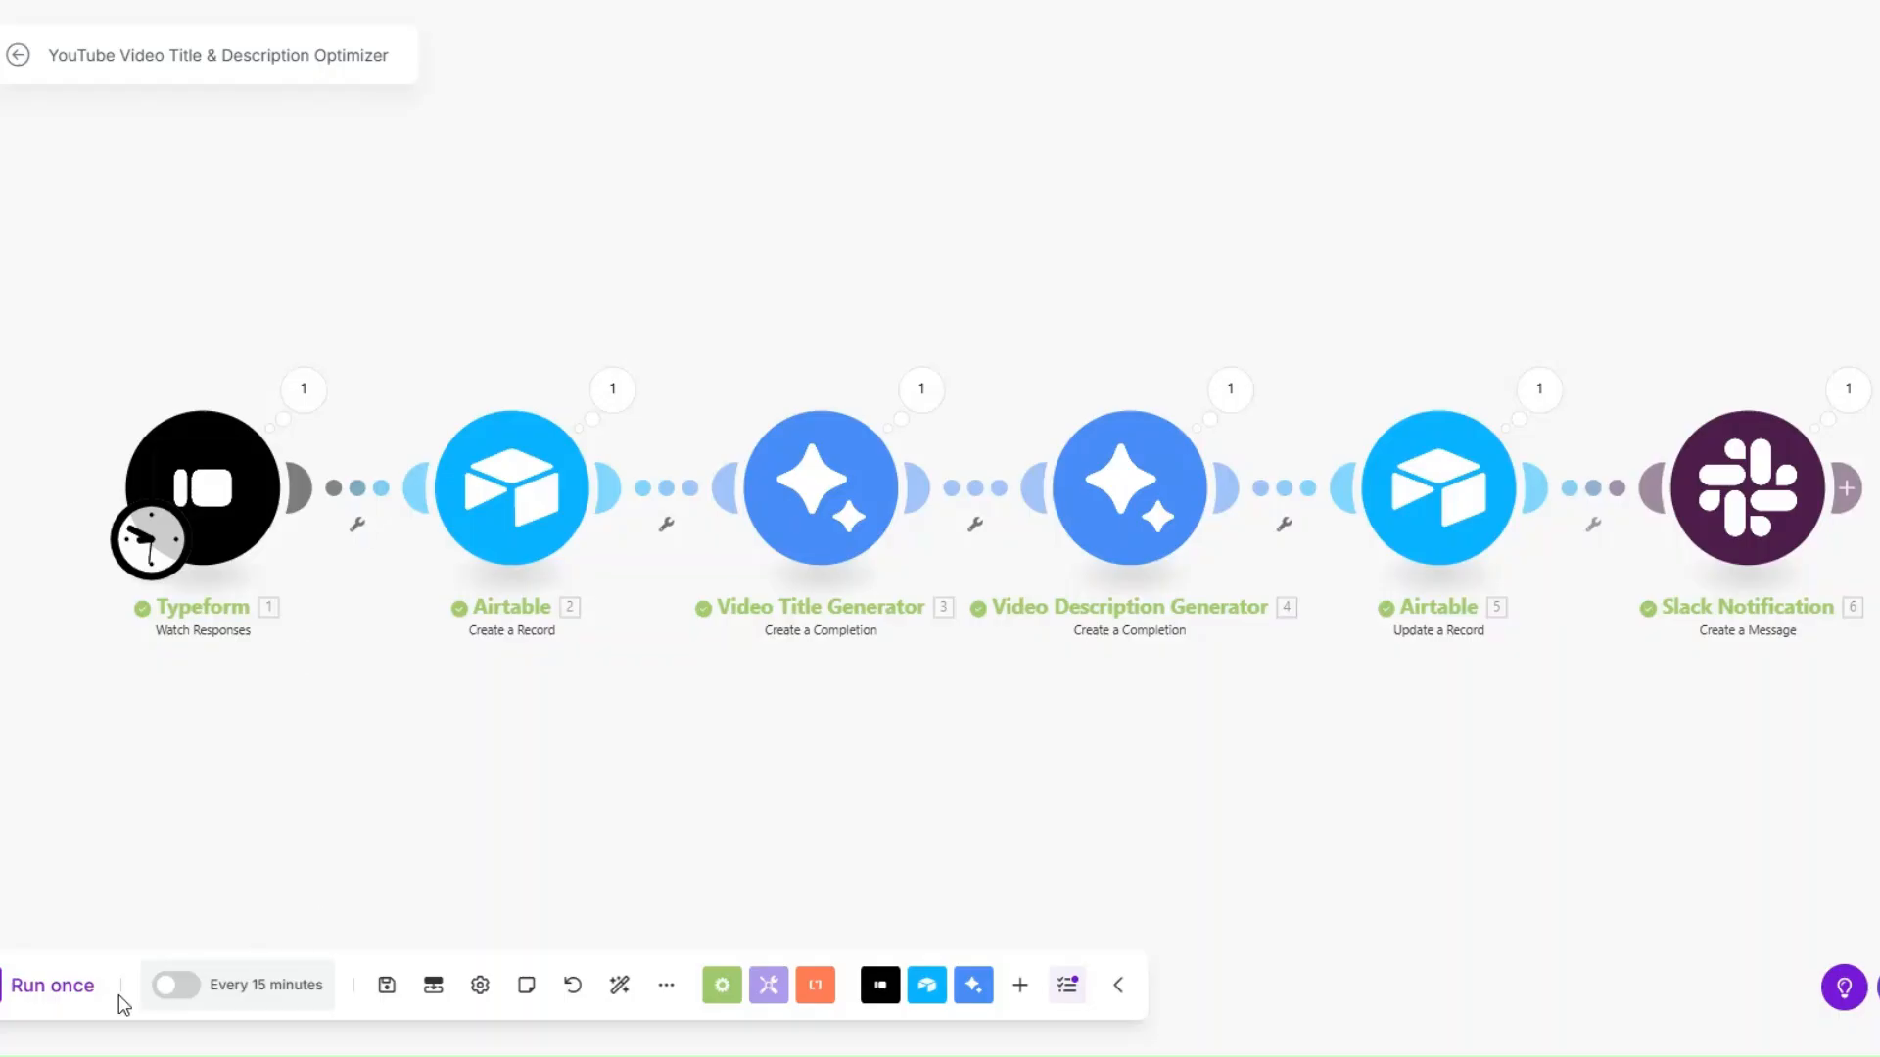
{"action": "left_click", "coordinate": [68, 985]}
{"action": "left_click_drag", "start_coordinate": [433, 725], "coordinate": [439, 711]}
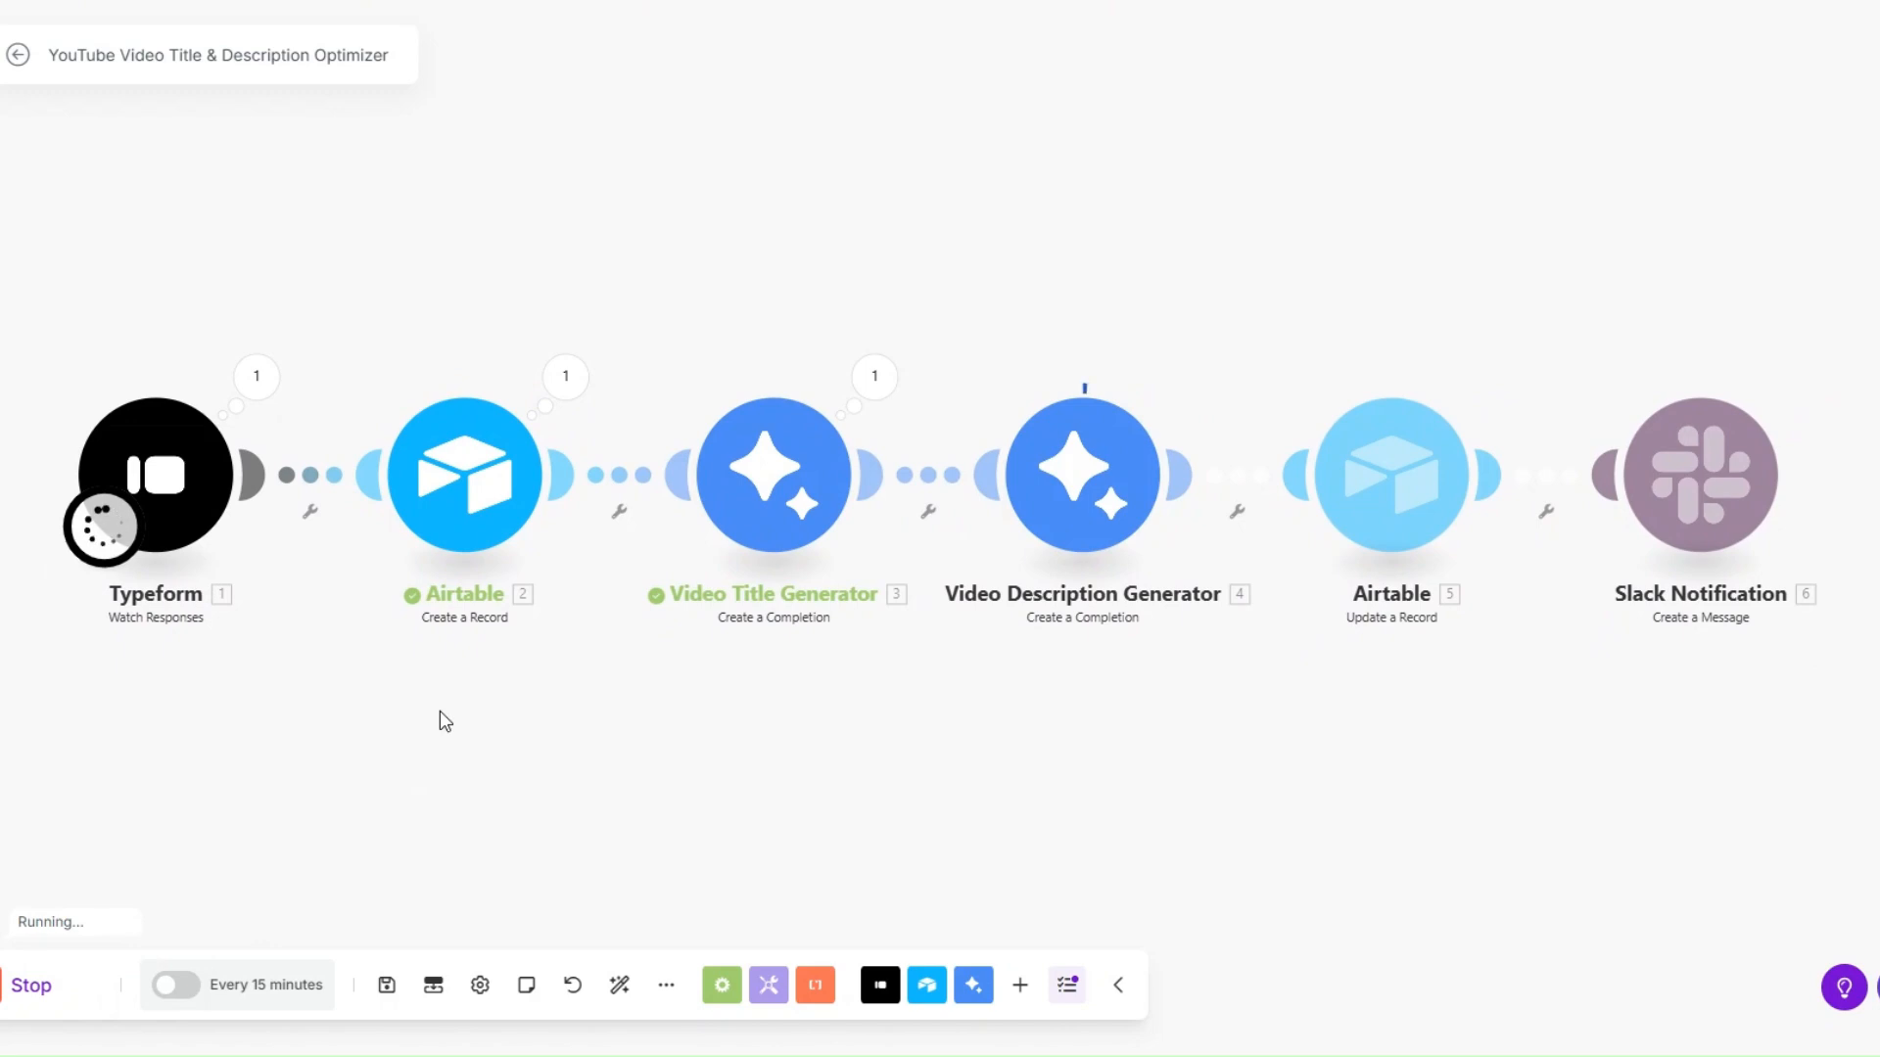
Step: Check the submitted video topic under Mappable Answers in the Typeform module's output
{"action": "left_click", "coordinate": [257, 376]}
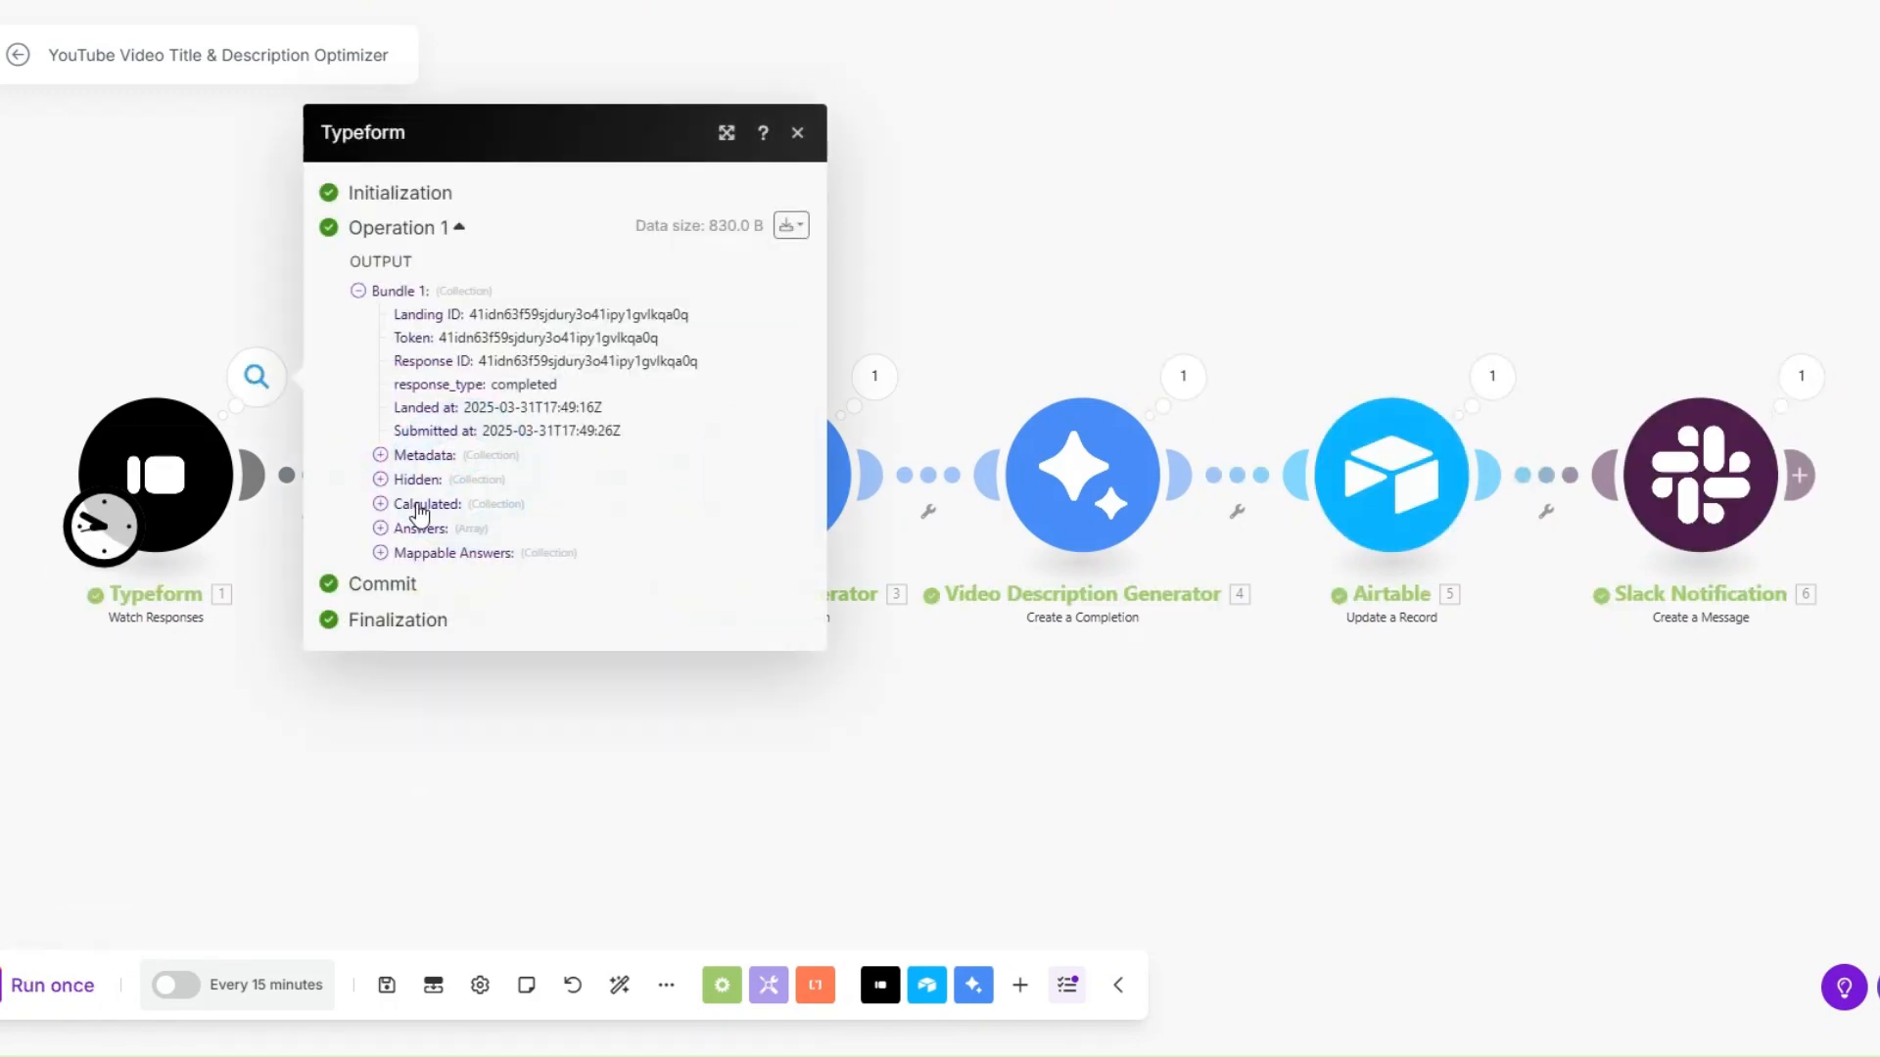
{"action": "left_click", "coordinate": [380, 552]}
{"action": "left_click_drag", "start_coordinate": [661, 541], "coordinate": [760, 628]}
{"action": "left_click", "coordinate": [759, 628]}
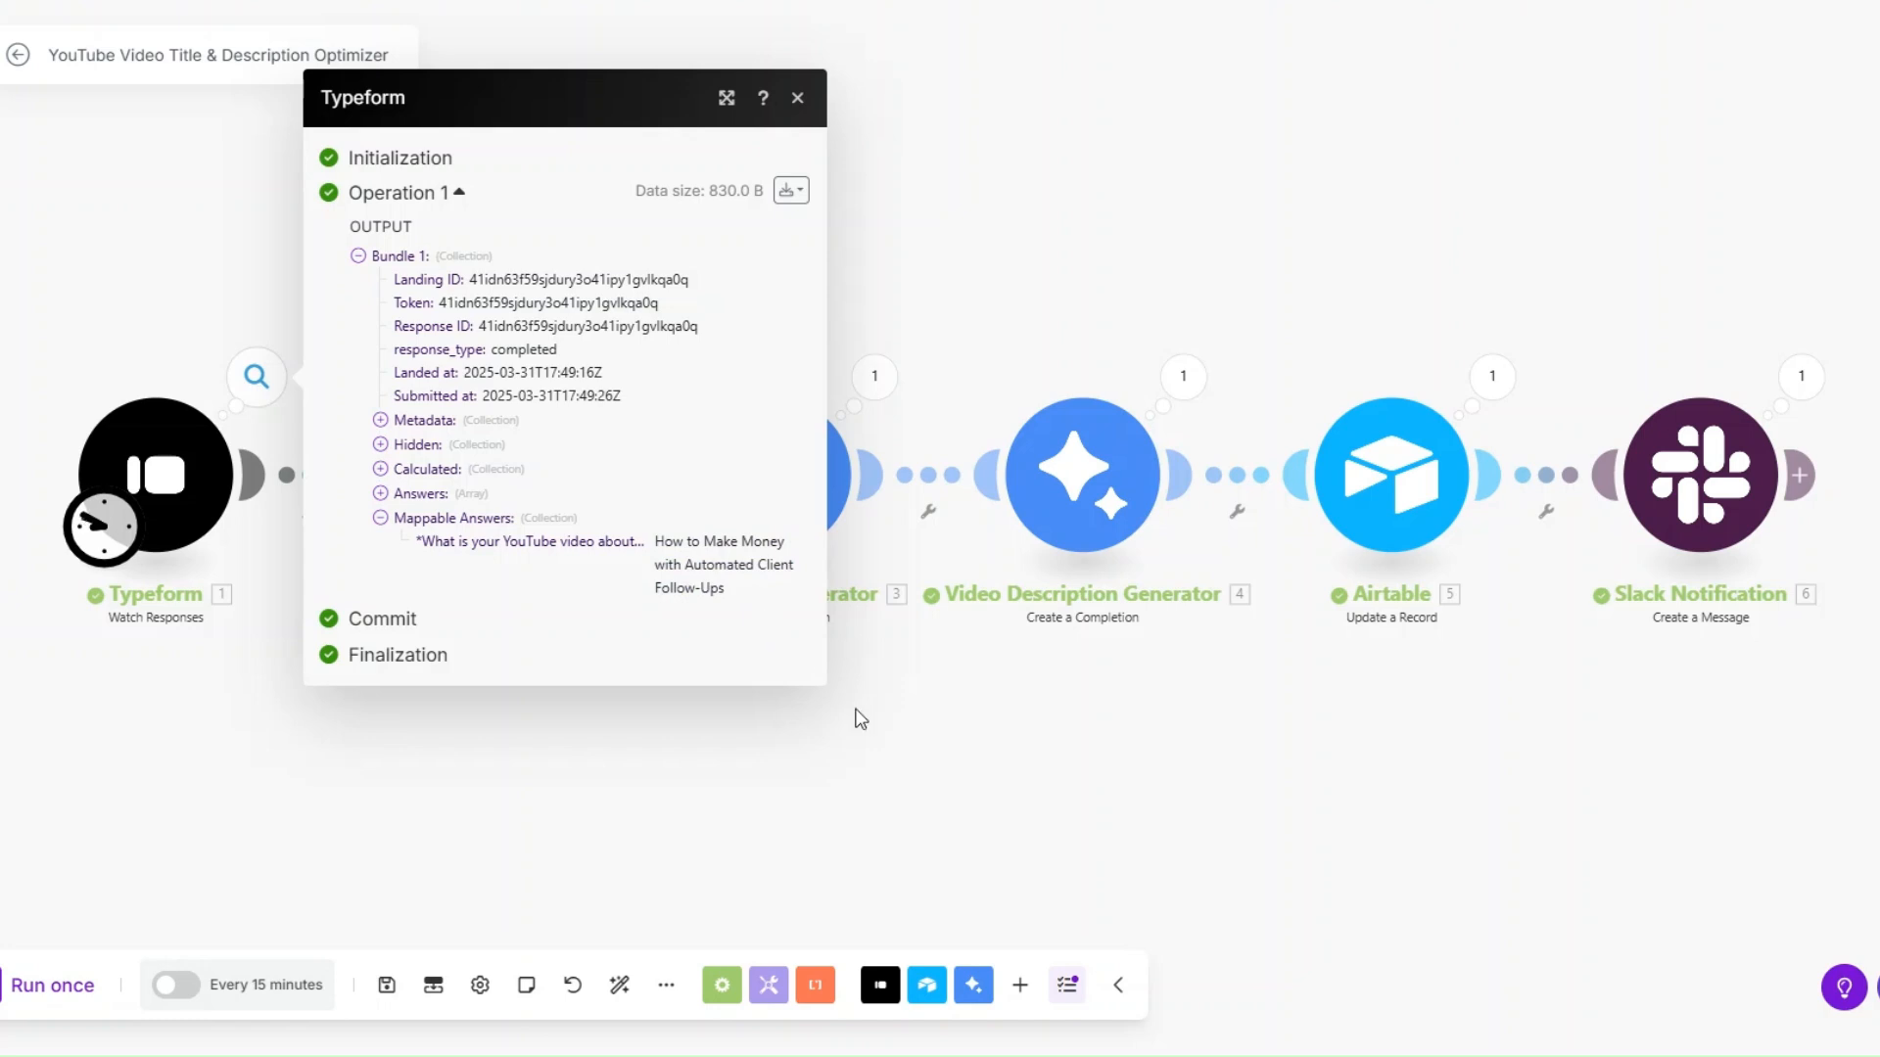
{"action": "left_click", "coordinate": [861, 718]}
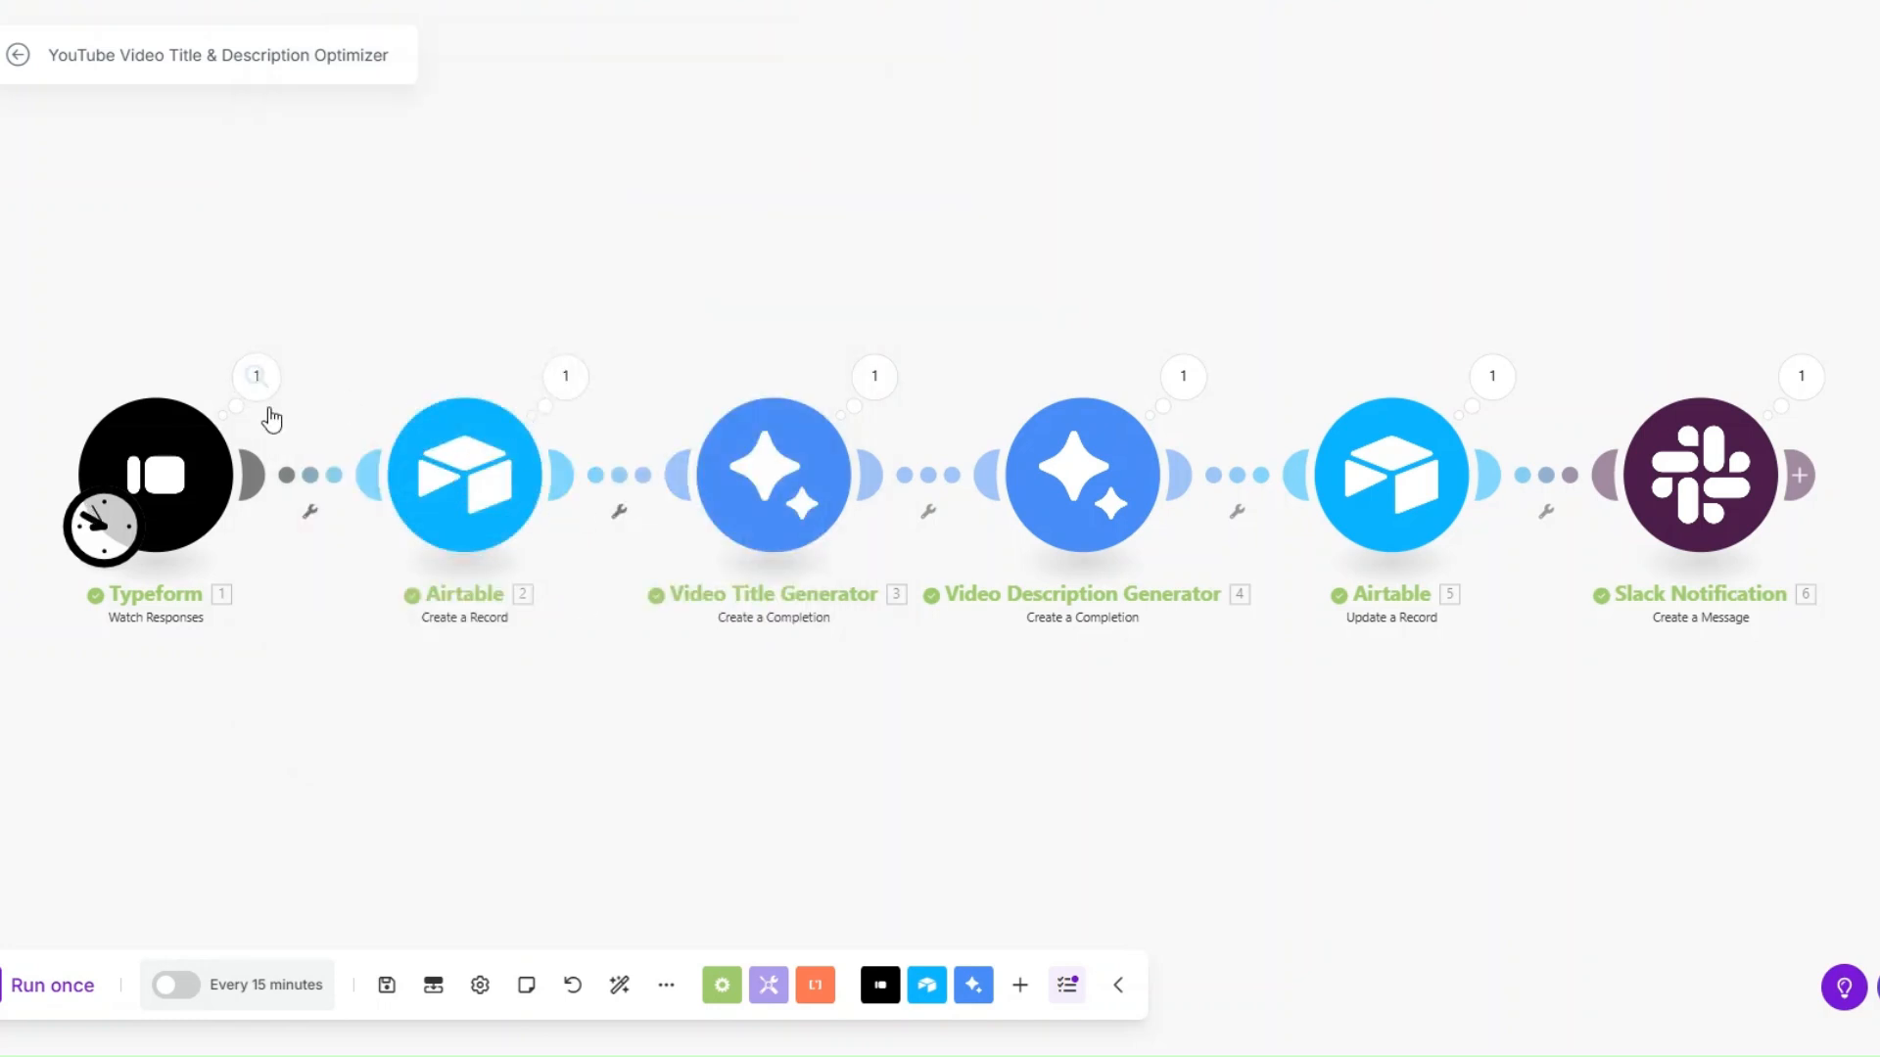
Step: Read the generated titles in the Video Title Generator's output
{"action": "left_click", "coordinate": [874, 376]}
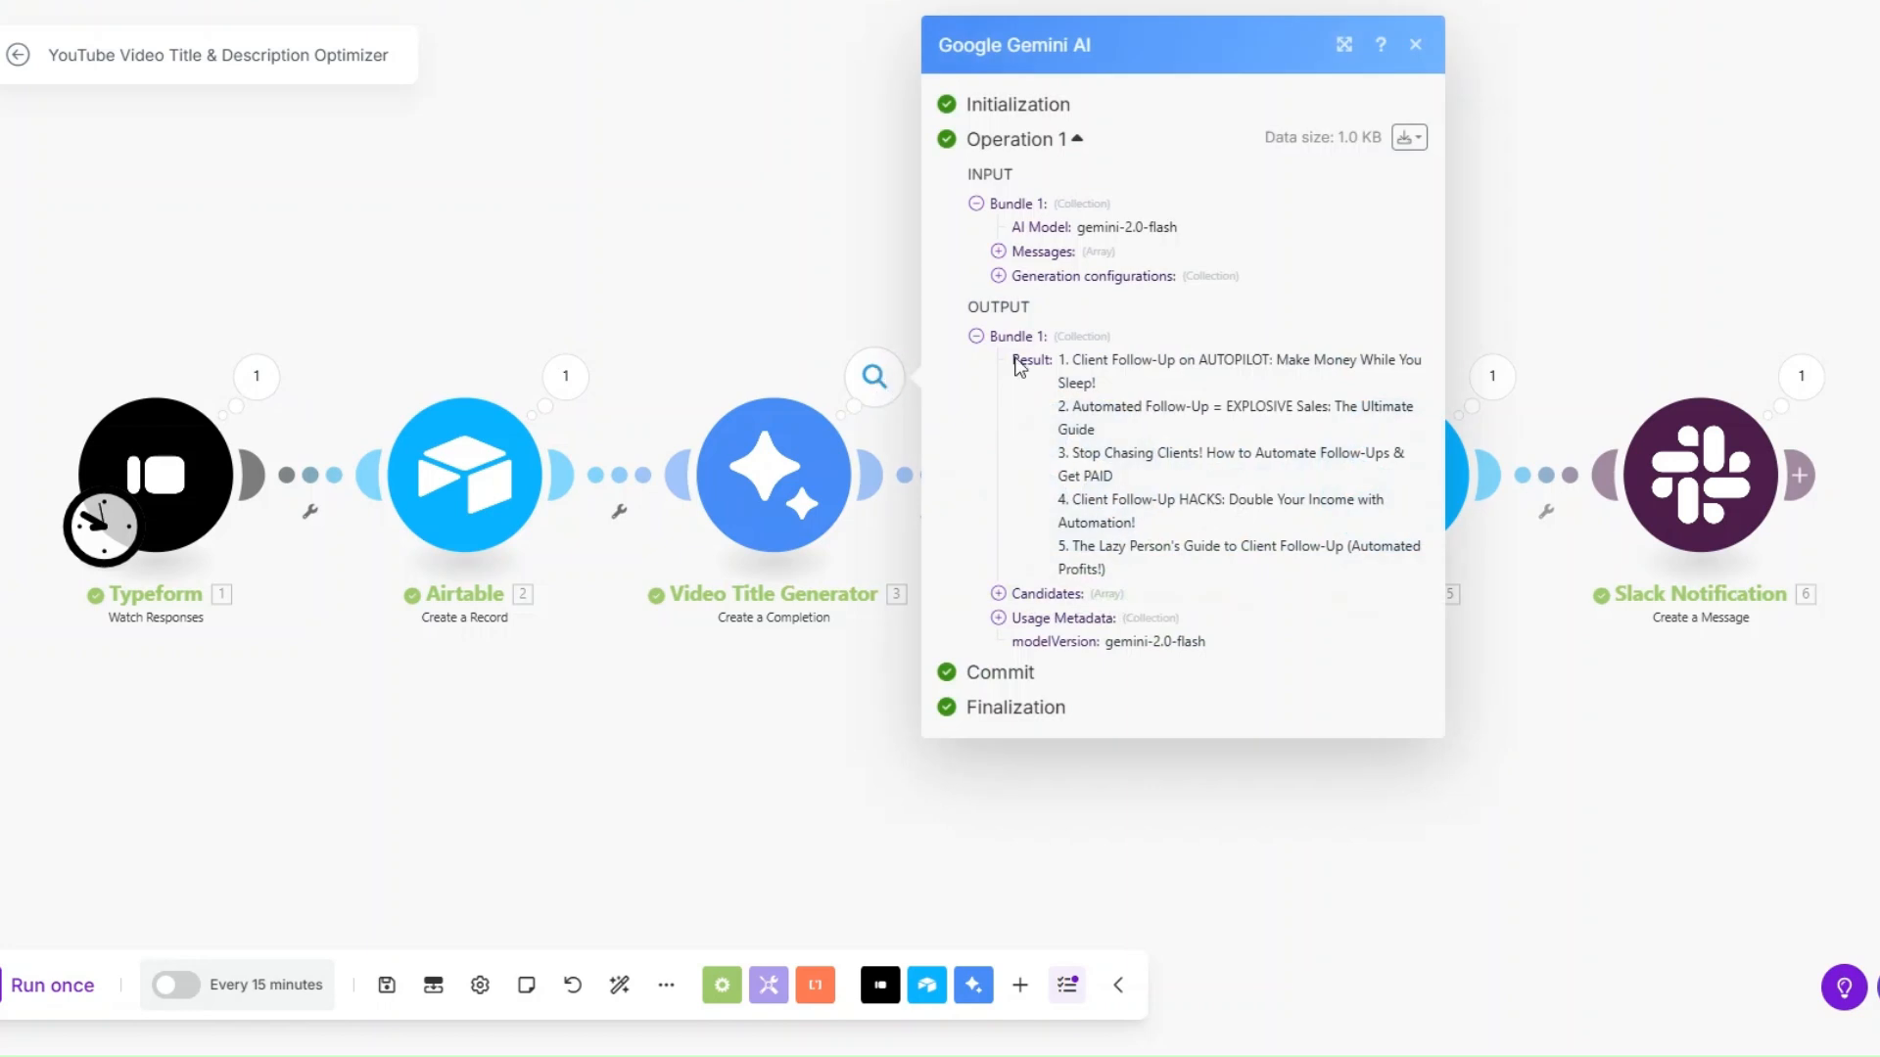
{"action": "left_click_drag", "start_coordinate": [1064, 364], "coordinate": [1168, 582]}
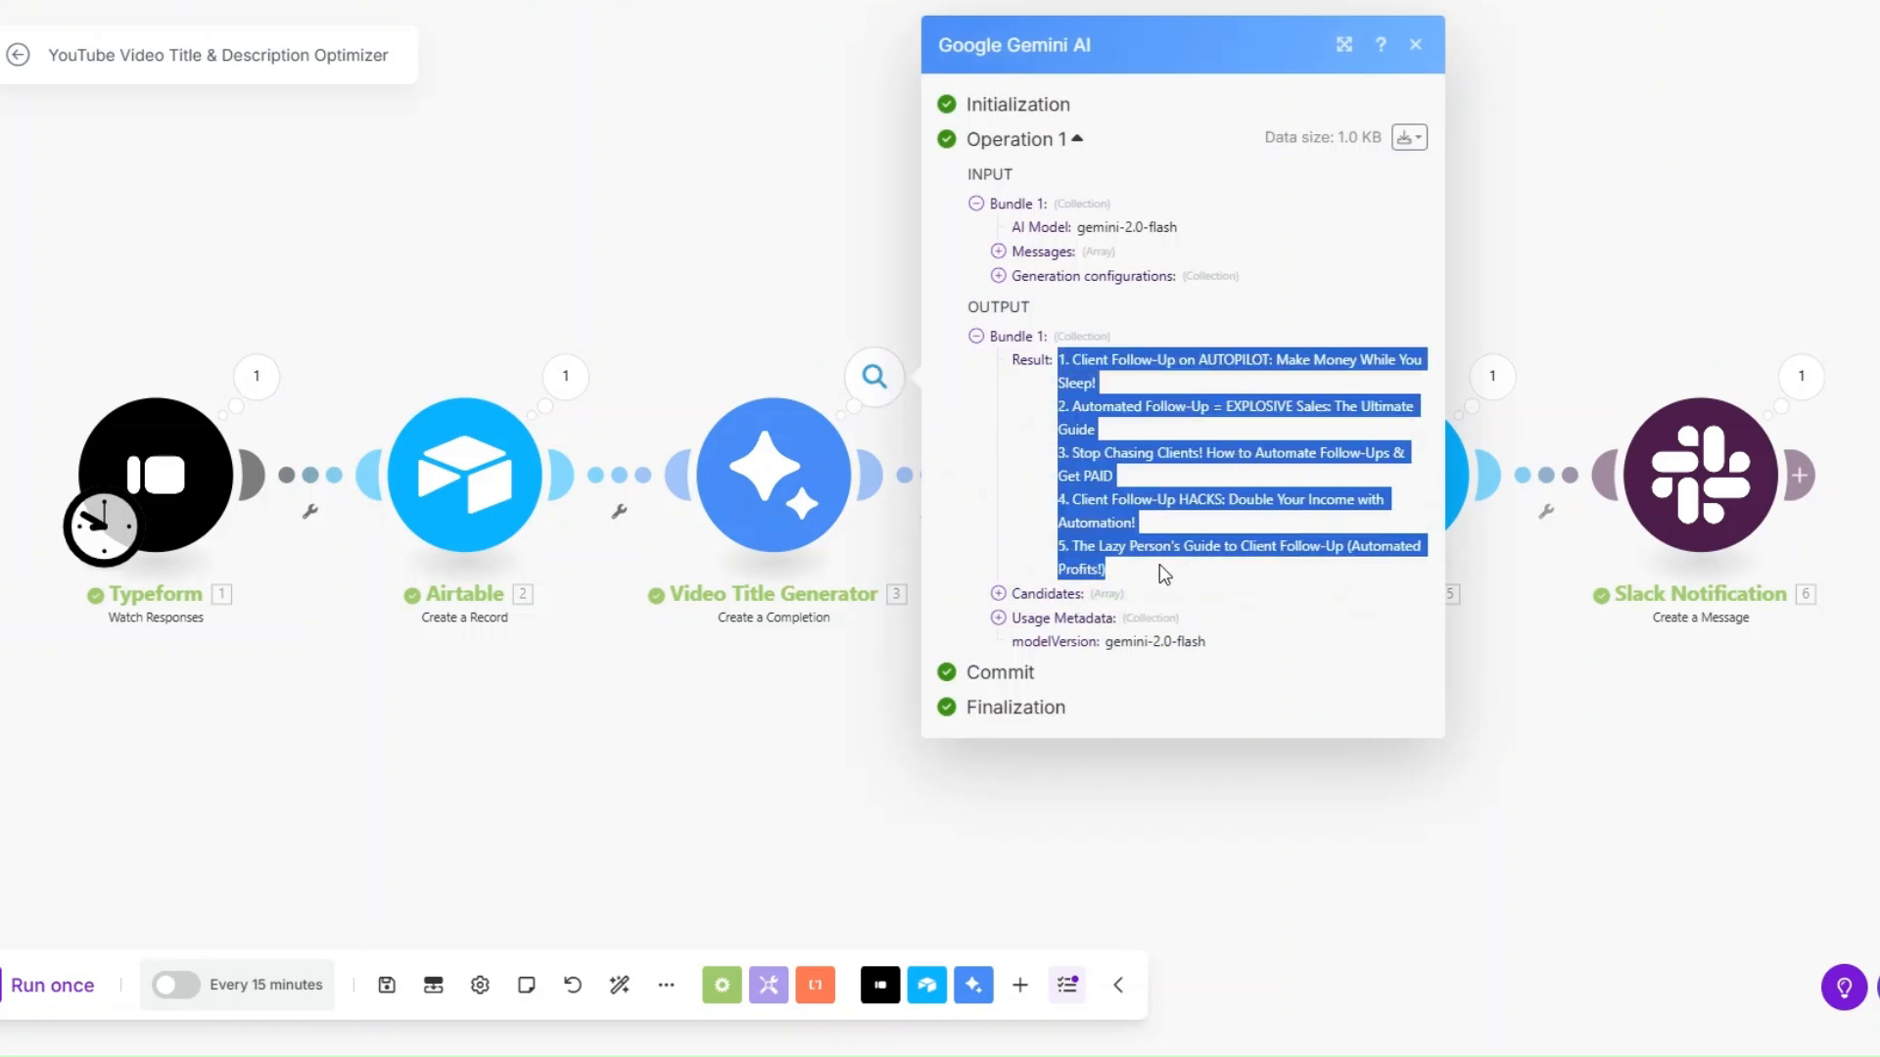
{"action": "left_click", "coordinate": [1084, 421]}
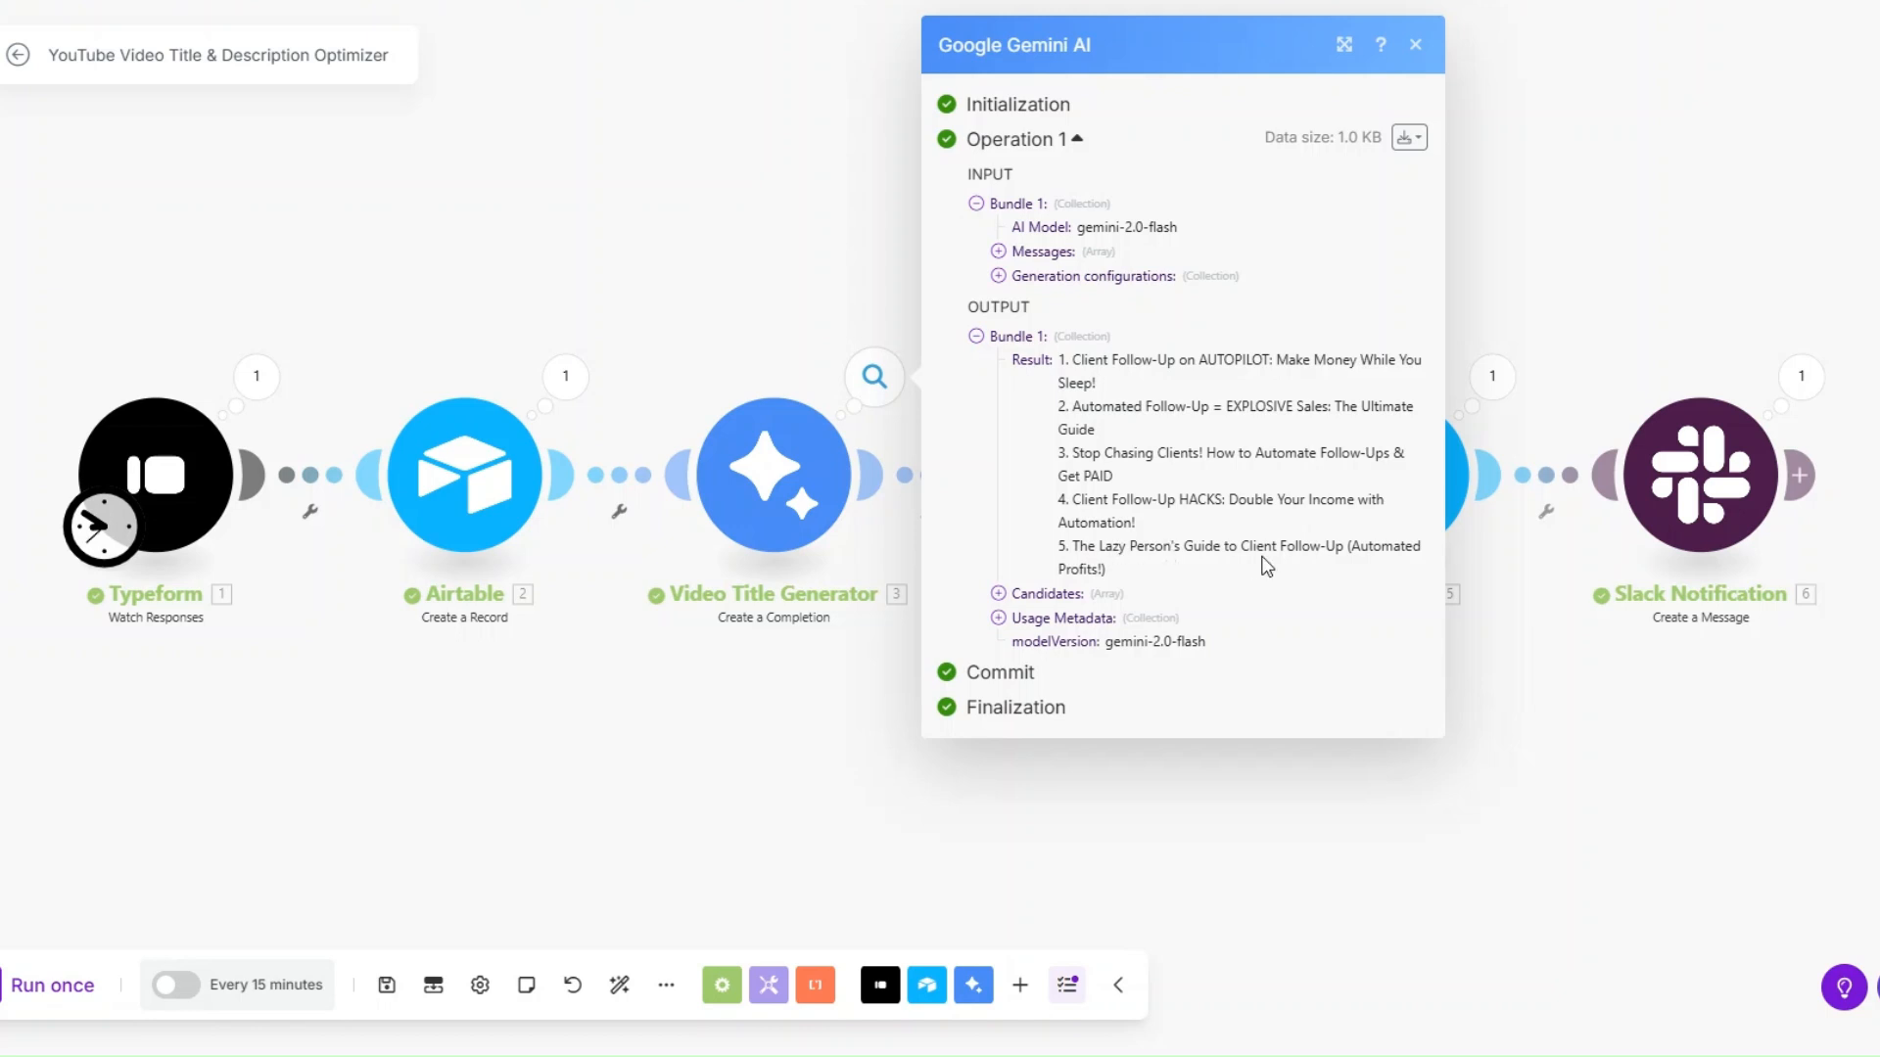
{"action": "left_click", "coordinate": [1111, 742]}
Step: Expand the Result in the Video Description Generator's output and read through the generated description
{"action": "left_click", "coordinate": [1185, 382]}
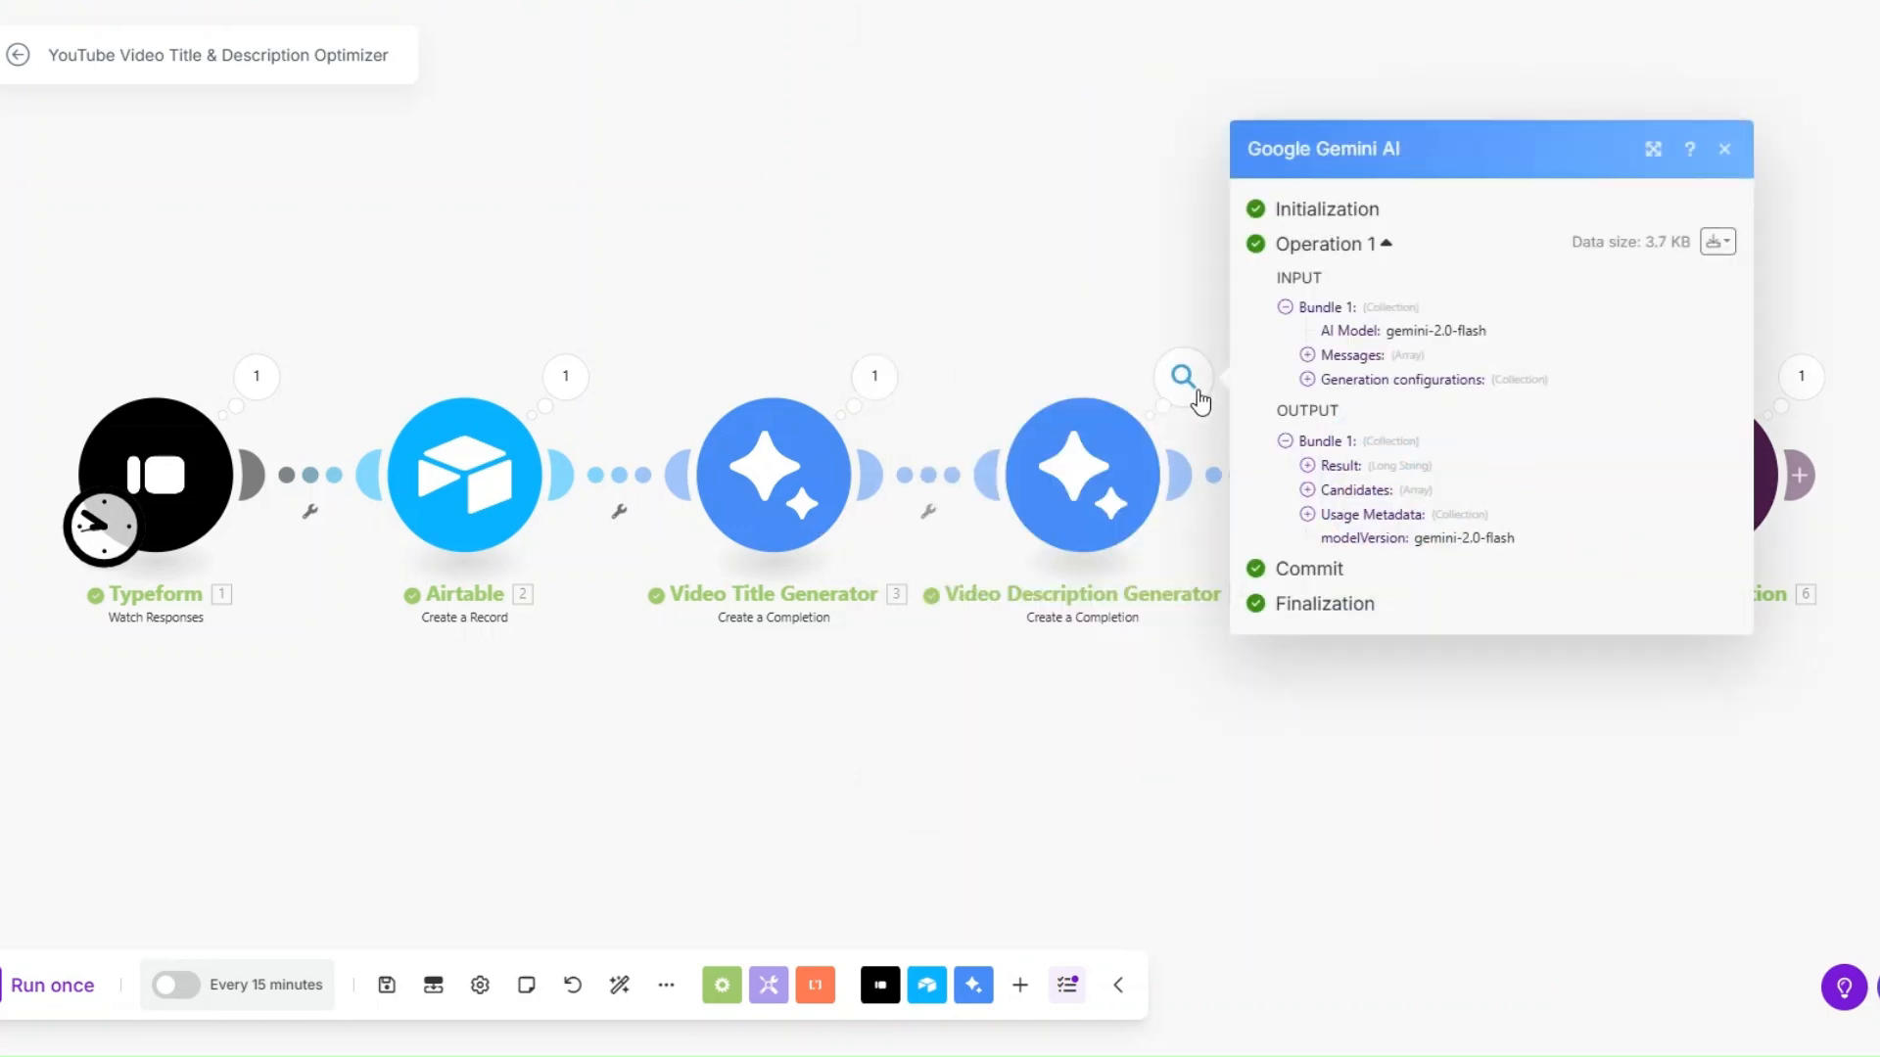
{"action": "left_click", "coordinate": [1312, 471]}
{"action": "left_click_drag", "start_coordinate": [1332, 377], "coordinate": [1607, 893]}
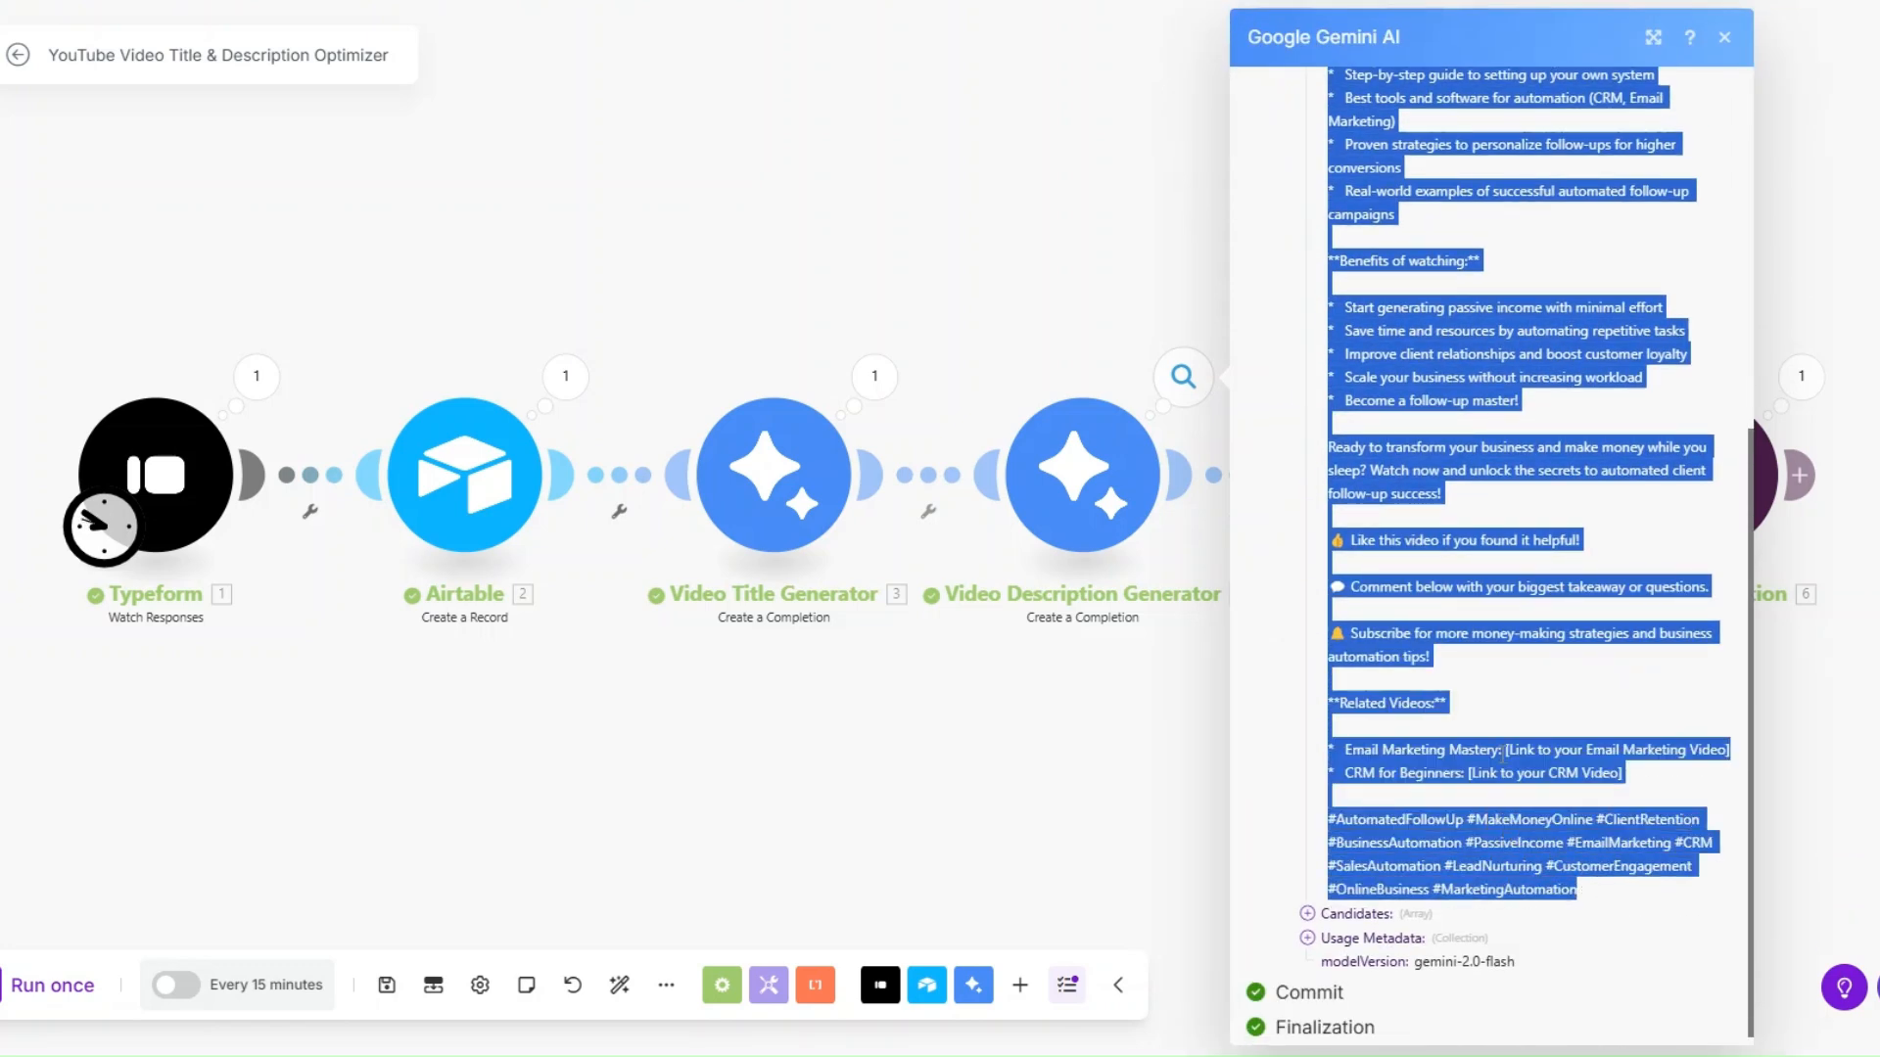
{"action": "left_click", "coordinate": [1515, 777]}
{"action": "scroll", "coordinate": [1500, 754], "scroll_direction": "up", "scroll_amount": 15}
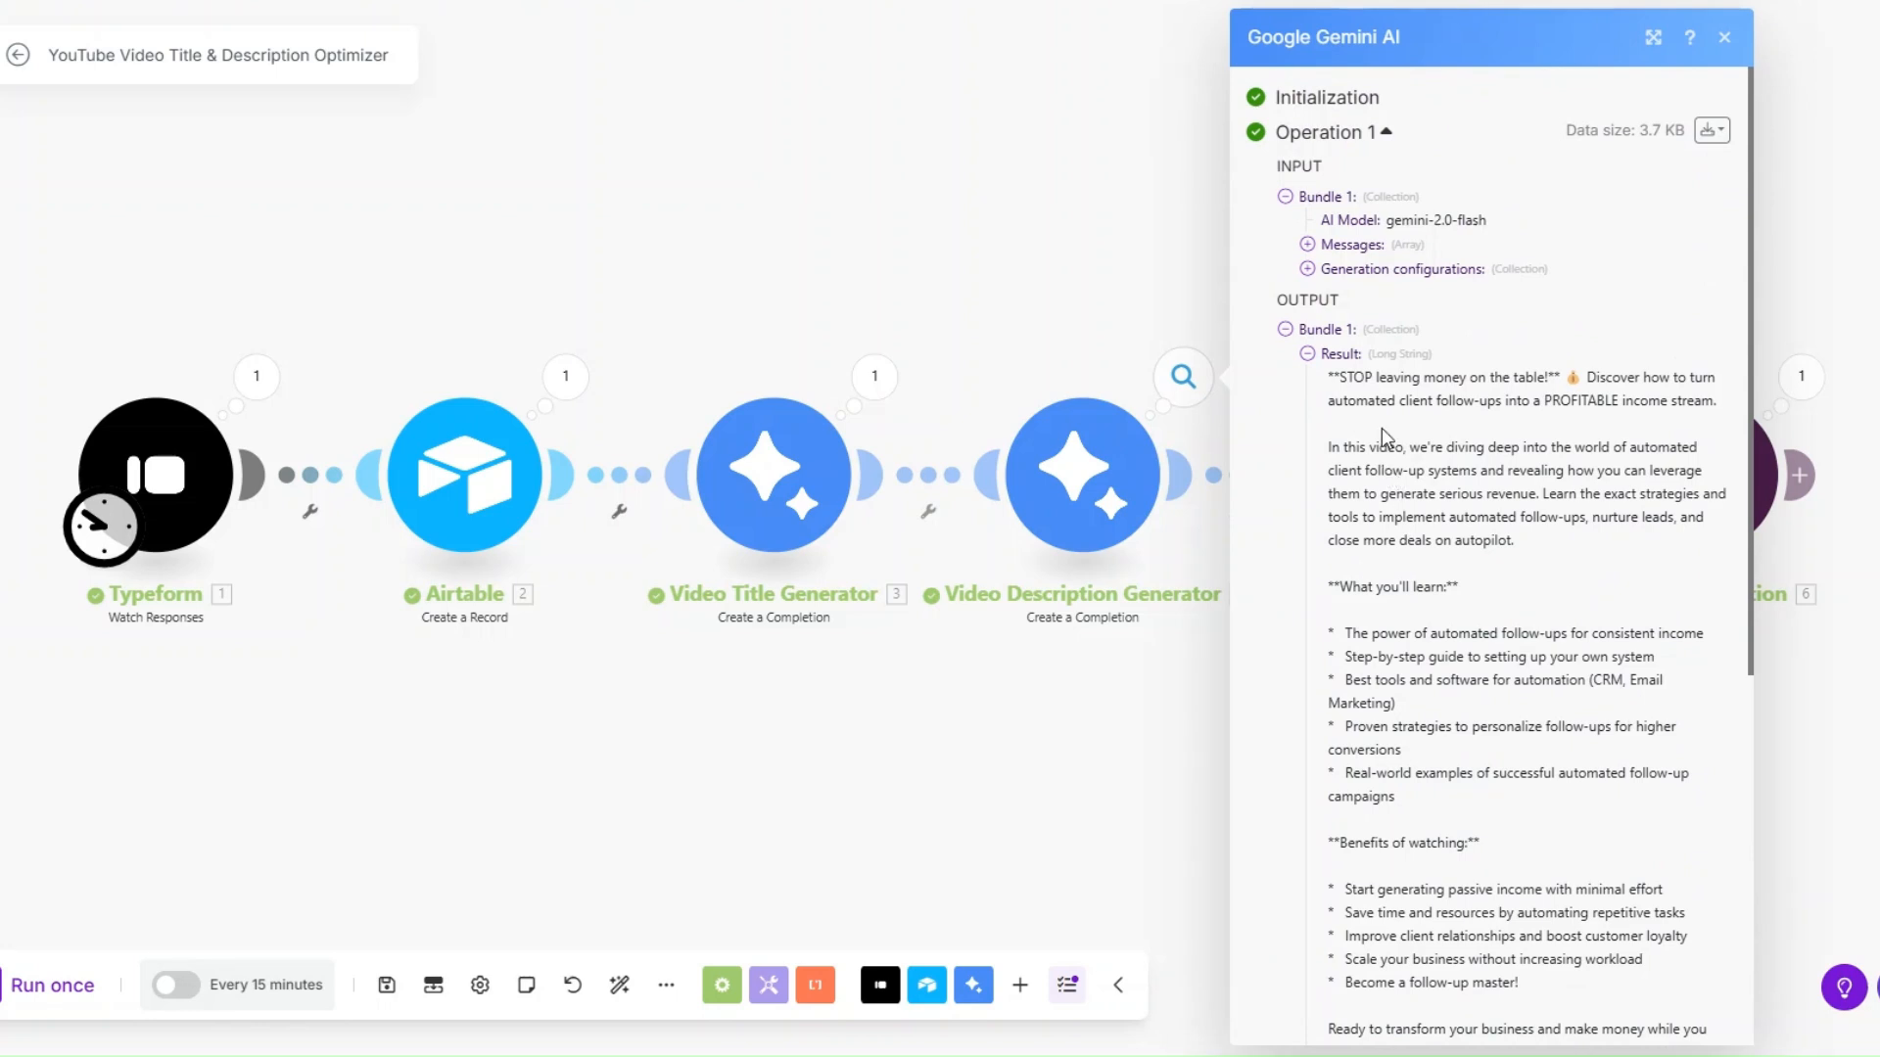
{"action": "scroll", "coordinate": [1344, 408], "scroll_direction": "down", "scroll_amount": 4}
{"action": "left_click_drag", "start_coordinate": [1332, 213], "coordinate": [1519, 480]}
{"action": "left_click", "coordinate": [1516, 475]}
{"action": "scroll", "coordinate": [1512, 466], "scroll_direction": "down", "scroll_amount": 4}
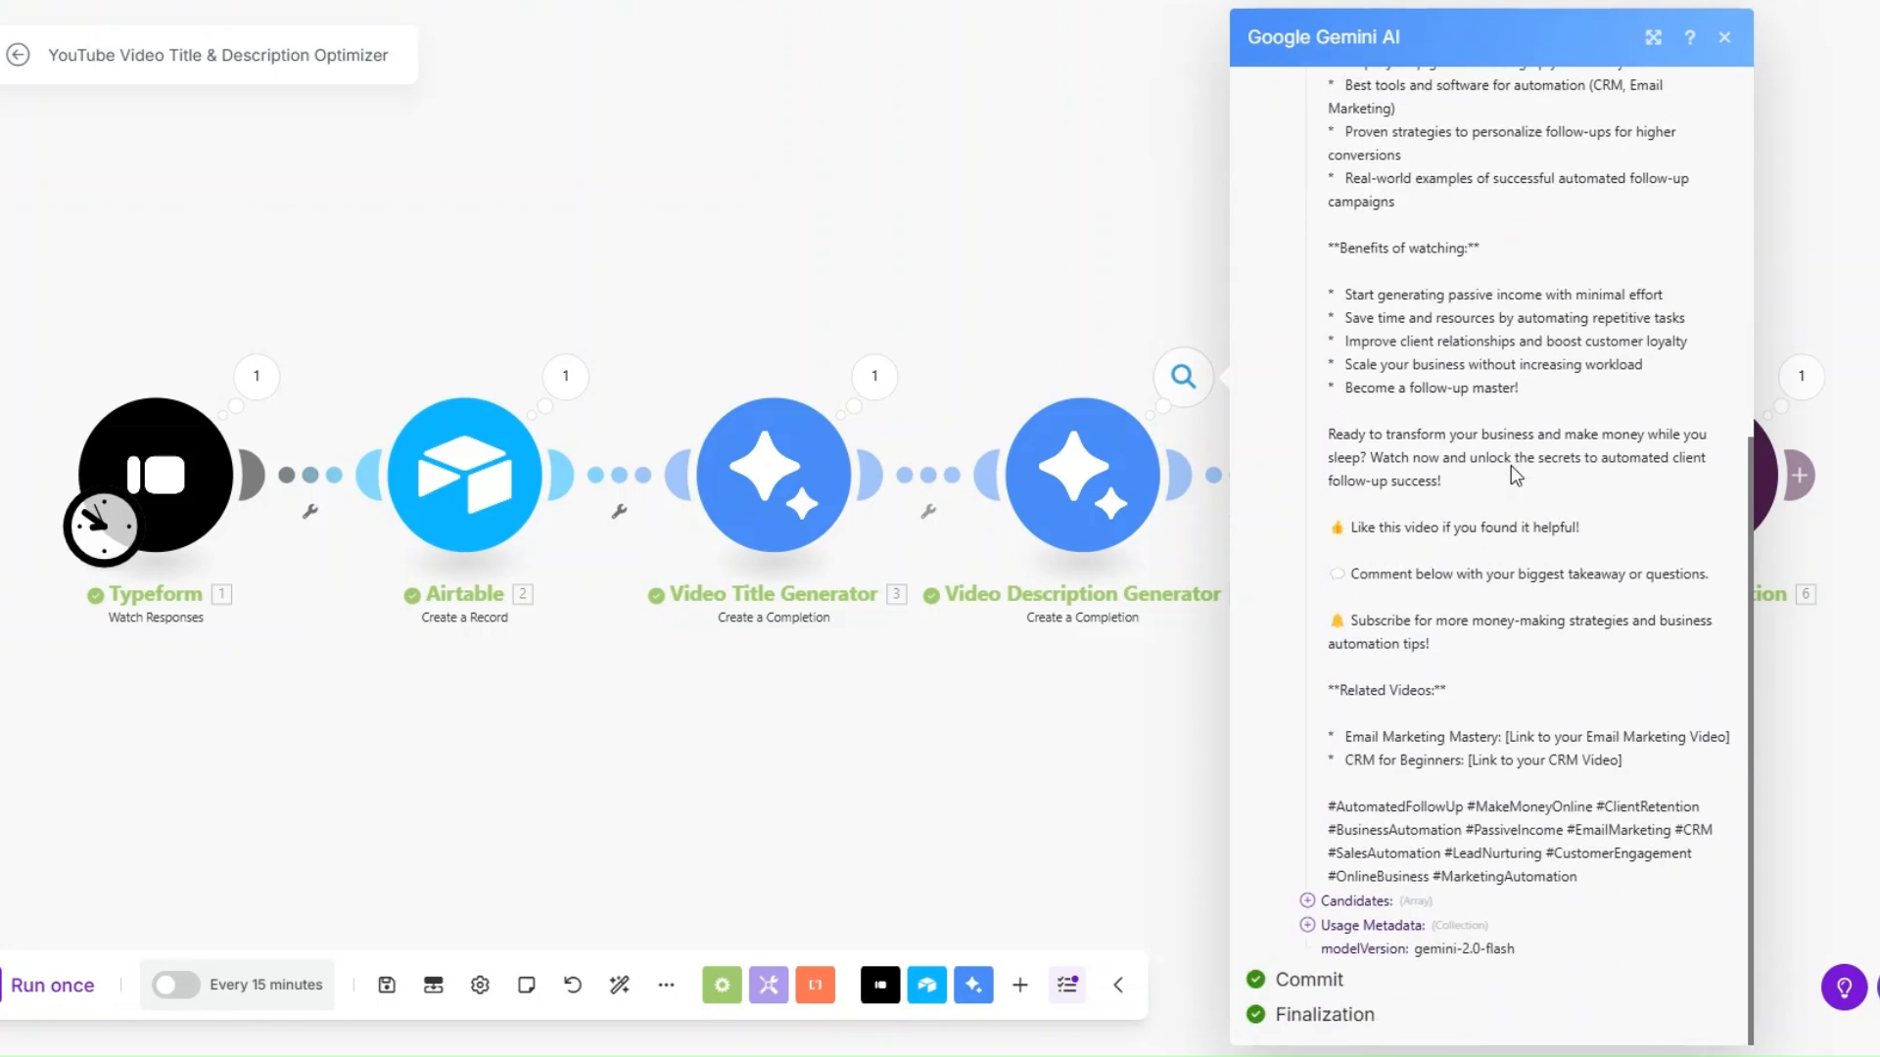
Step: Examine the hashtags and related video links at the end of the generated description, and close the output
{"action": "left_click_drag", "start_coordinate": [1340, 804], "coordinate": [1577, 877]}
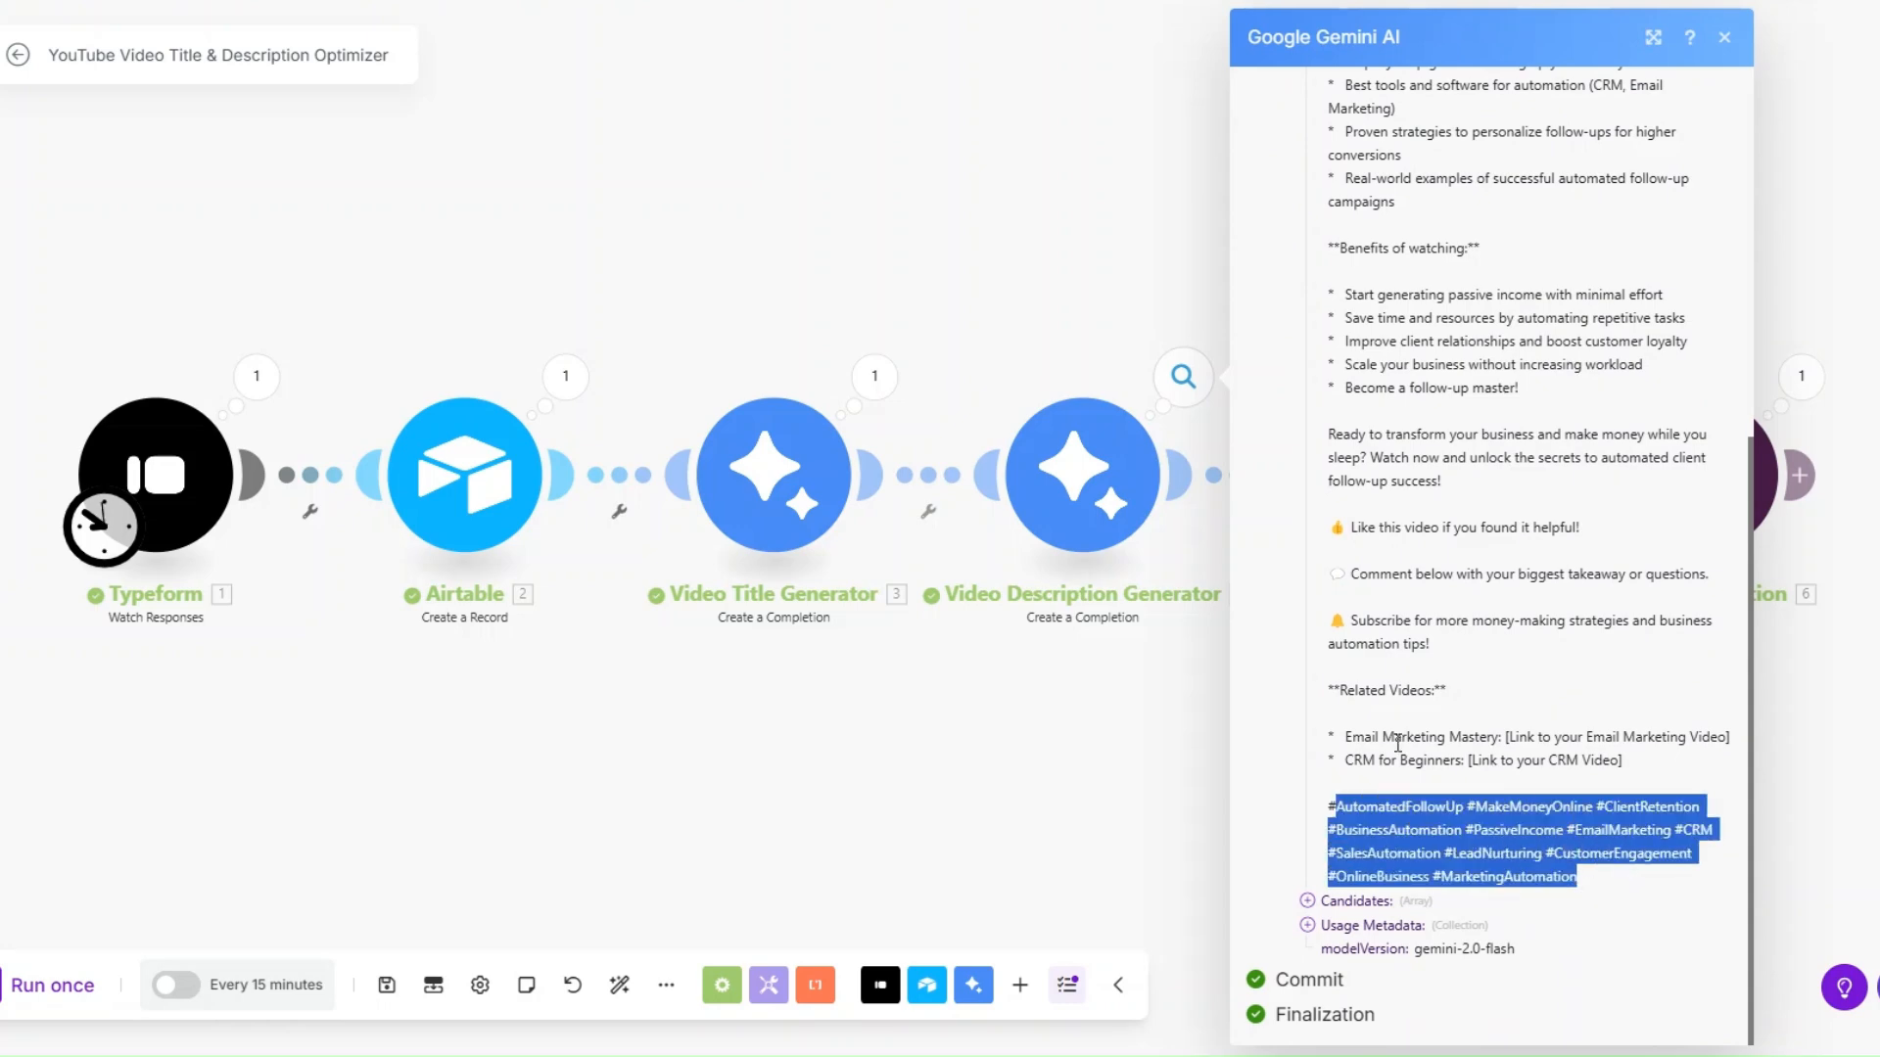
{"action": "left_click_drag", "start_coordinate": [1338, 725], "coordinate": [1635, 779]}
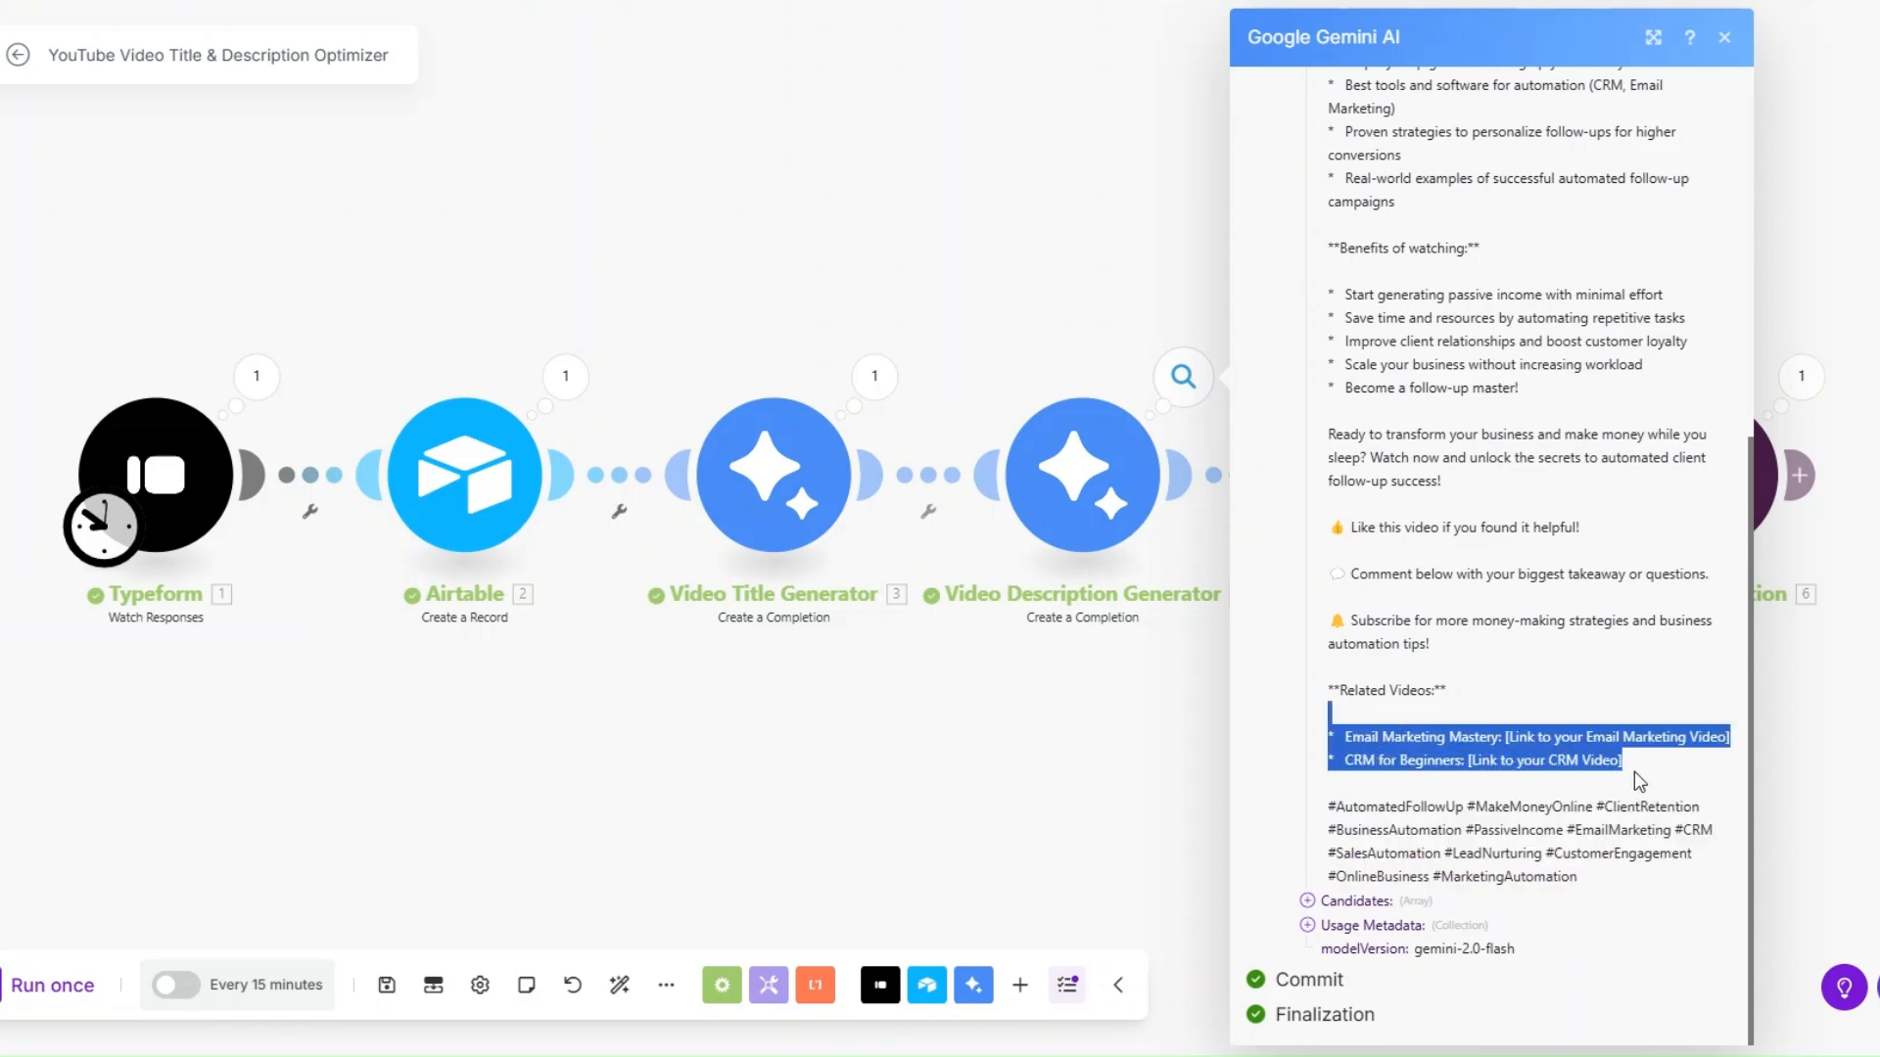
{"action": "left_click", "coordinate": [1488, 665]}
{"action": "scroll", "coordinate": [1469, 661], "scroll_direction": "up", "scroll_amount": 5}
{"action": "left_click", "coordinate": [1070, 873]}
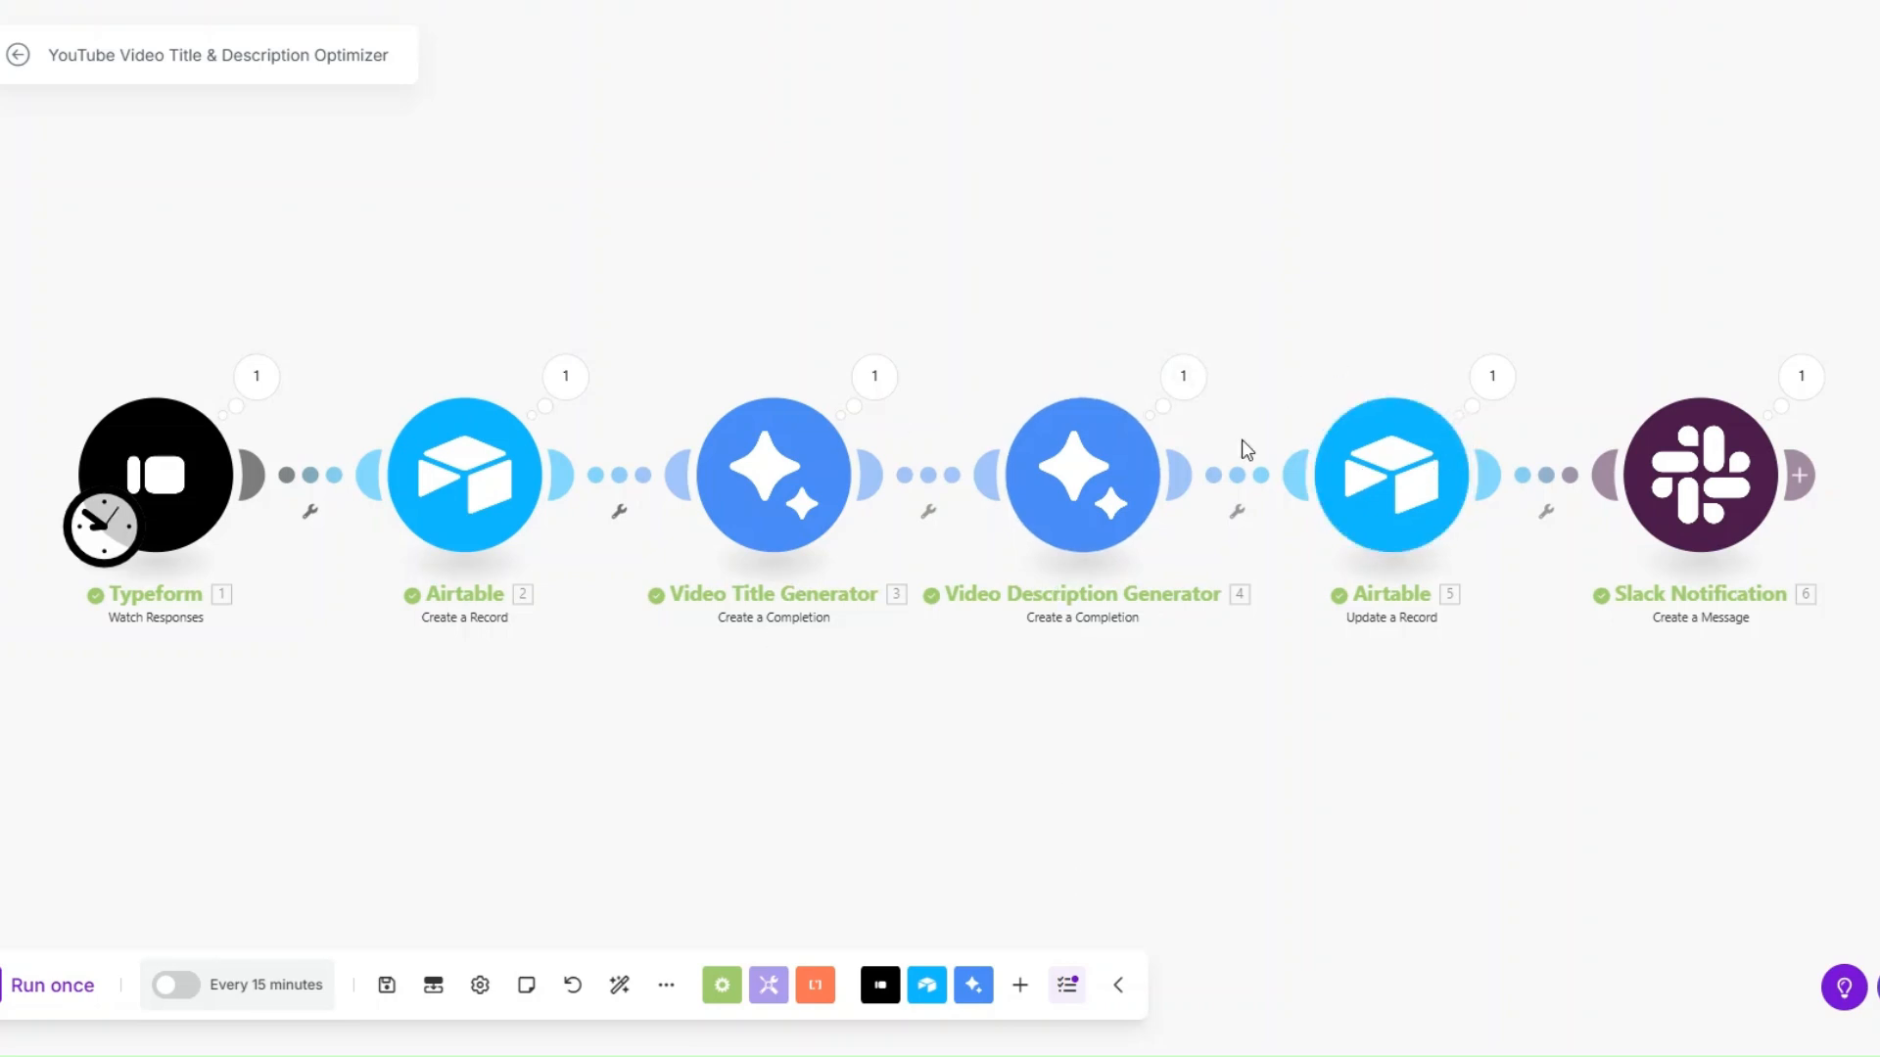
Step: Read the message text sent by the Slack Notification module in its output
{"action": "left_click", "coordinate": [1802, 377]}
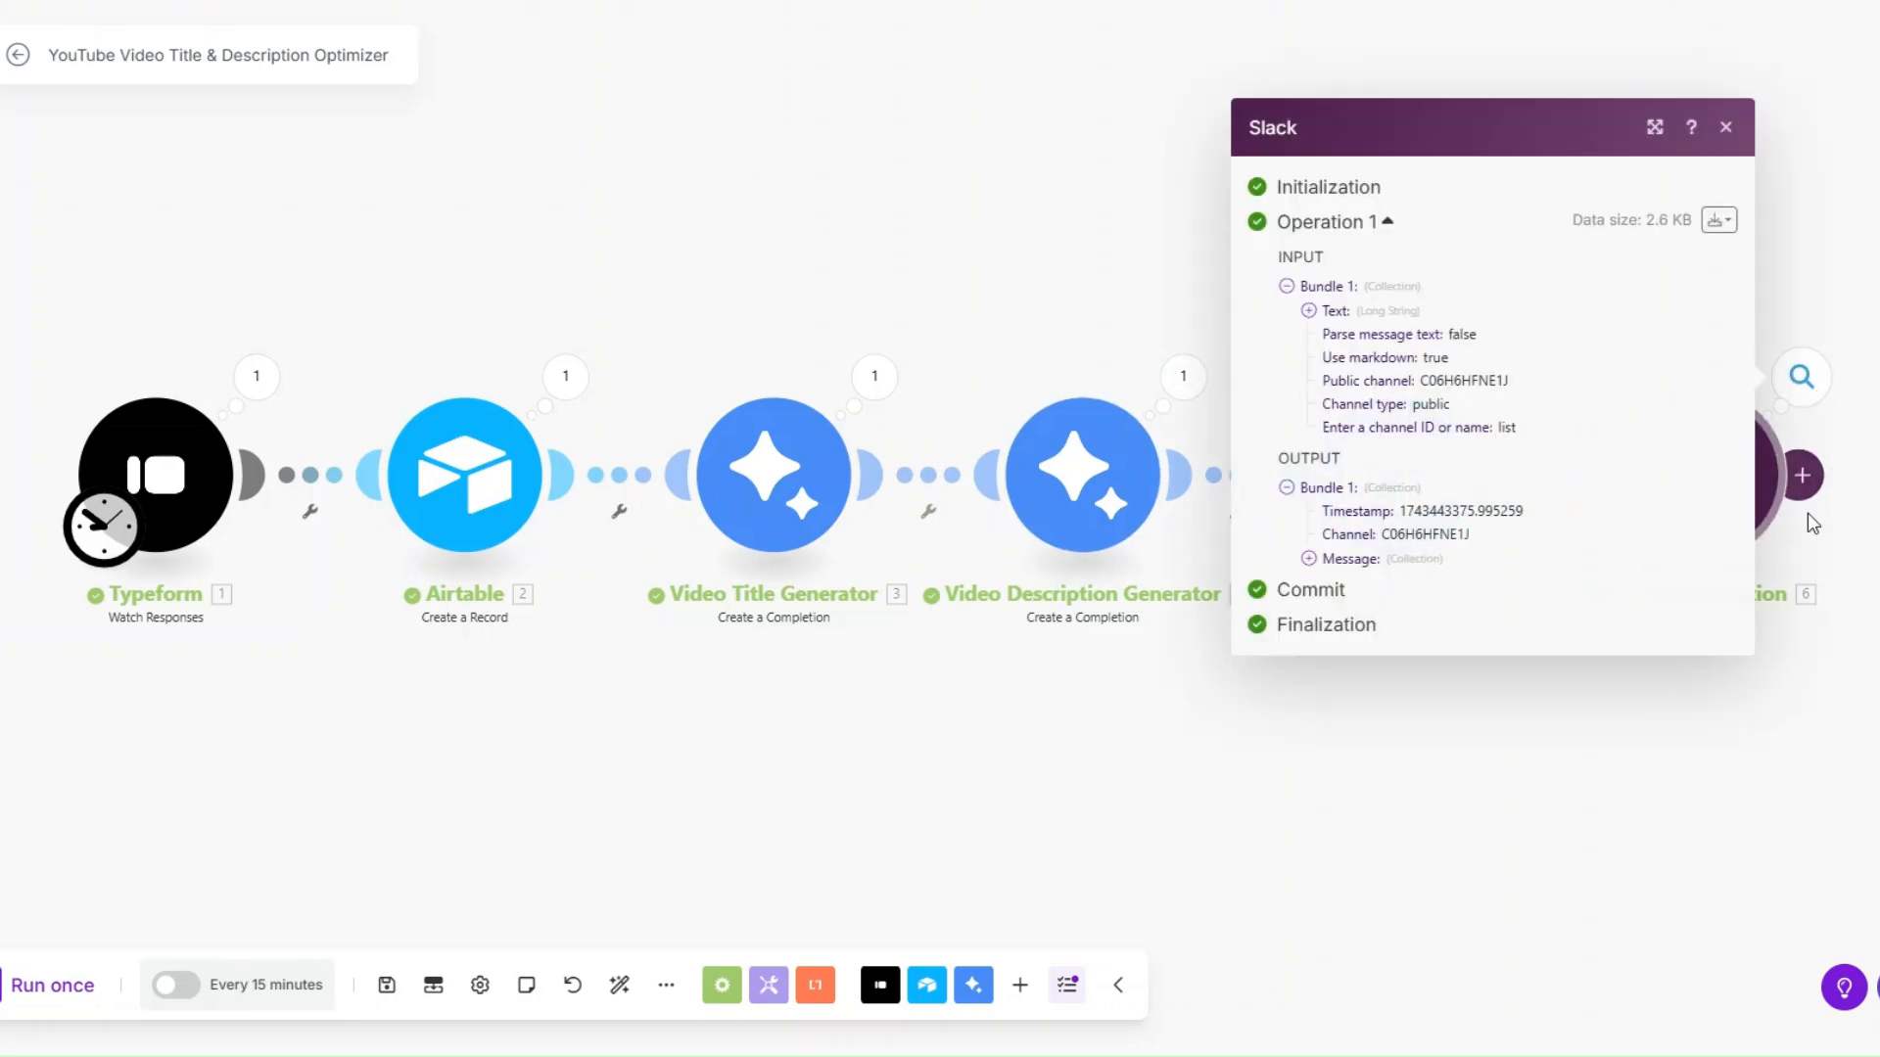
{"action": "left_click", "coordinate": [1319, 560]}
{"action": "left_click", "coordinate": [1329, 608]}
{"action": "scroll", "coordinate": [1352, 524], "scroll_direction": "down", "scroll_amount": 3}
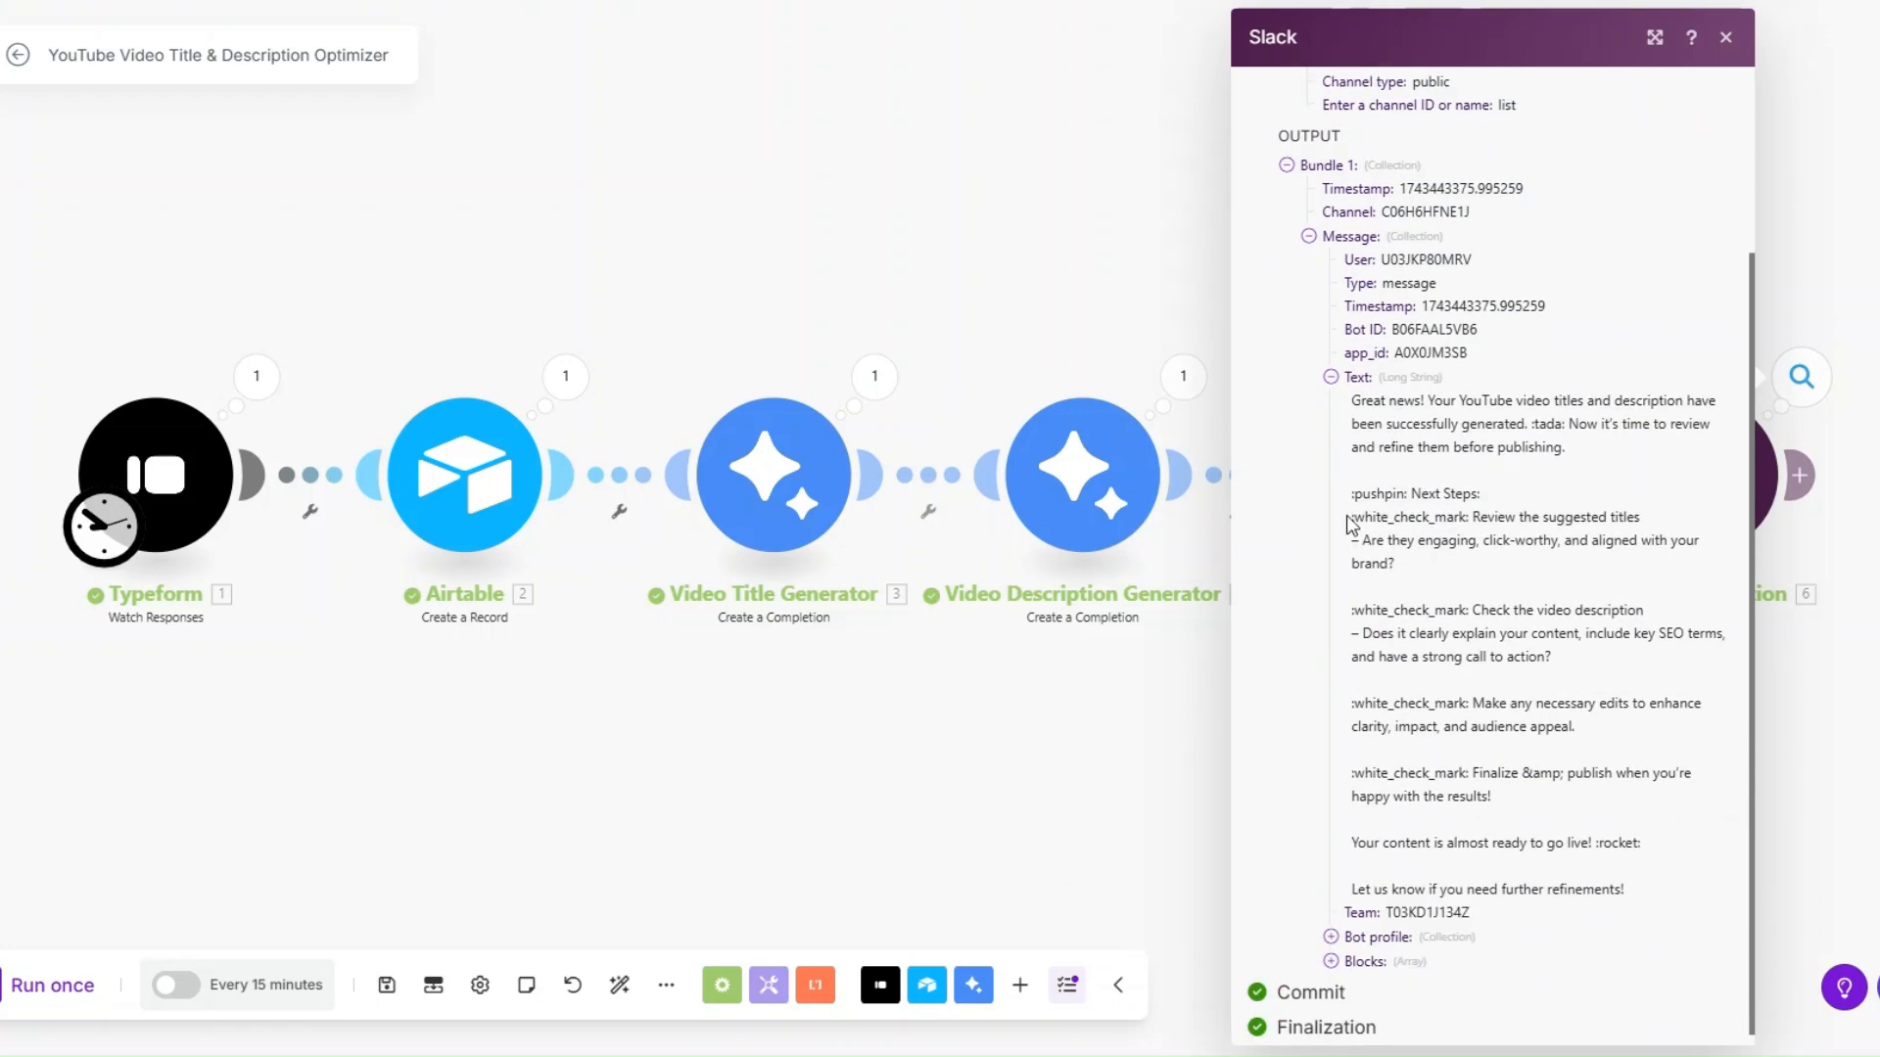
{"action": "left_click_drag", "start_coordinate": [1364, 447], "coordinate": [1372, 886]}
{"action": "left_click", "coordinate": [982, 805]}
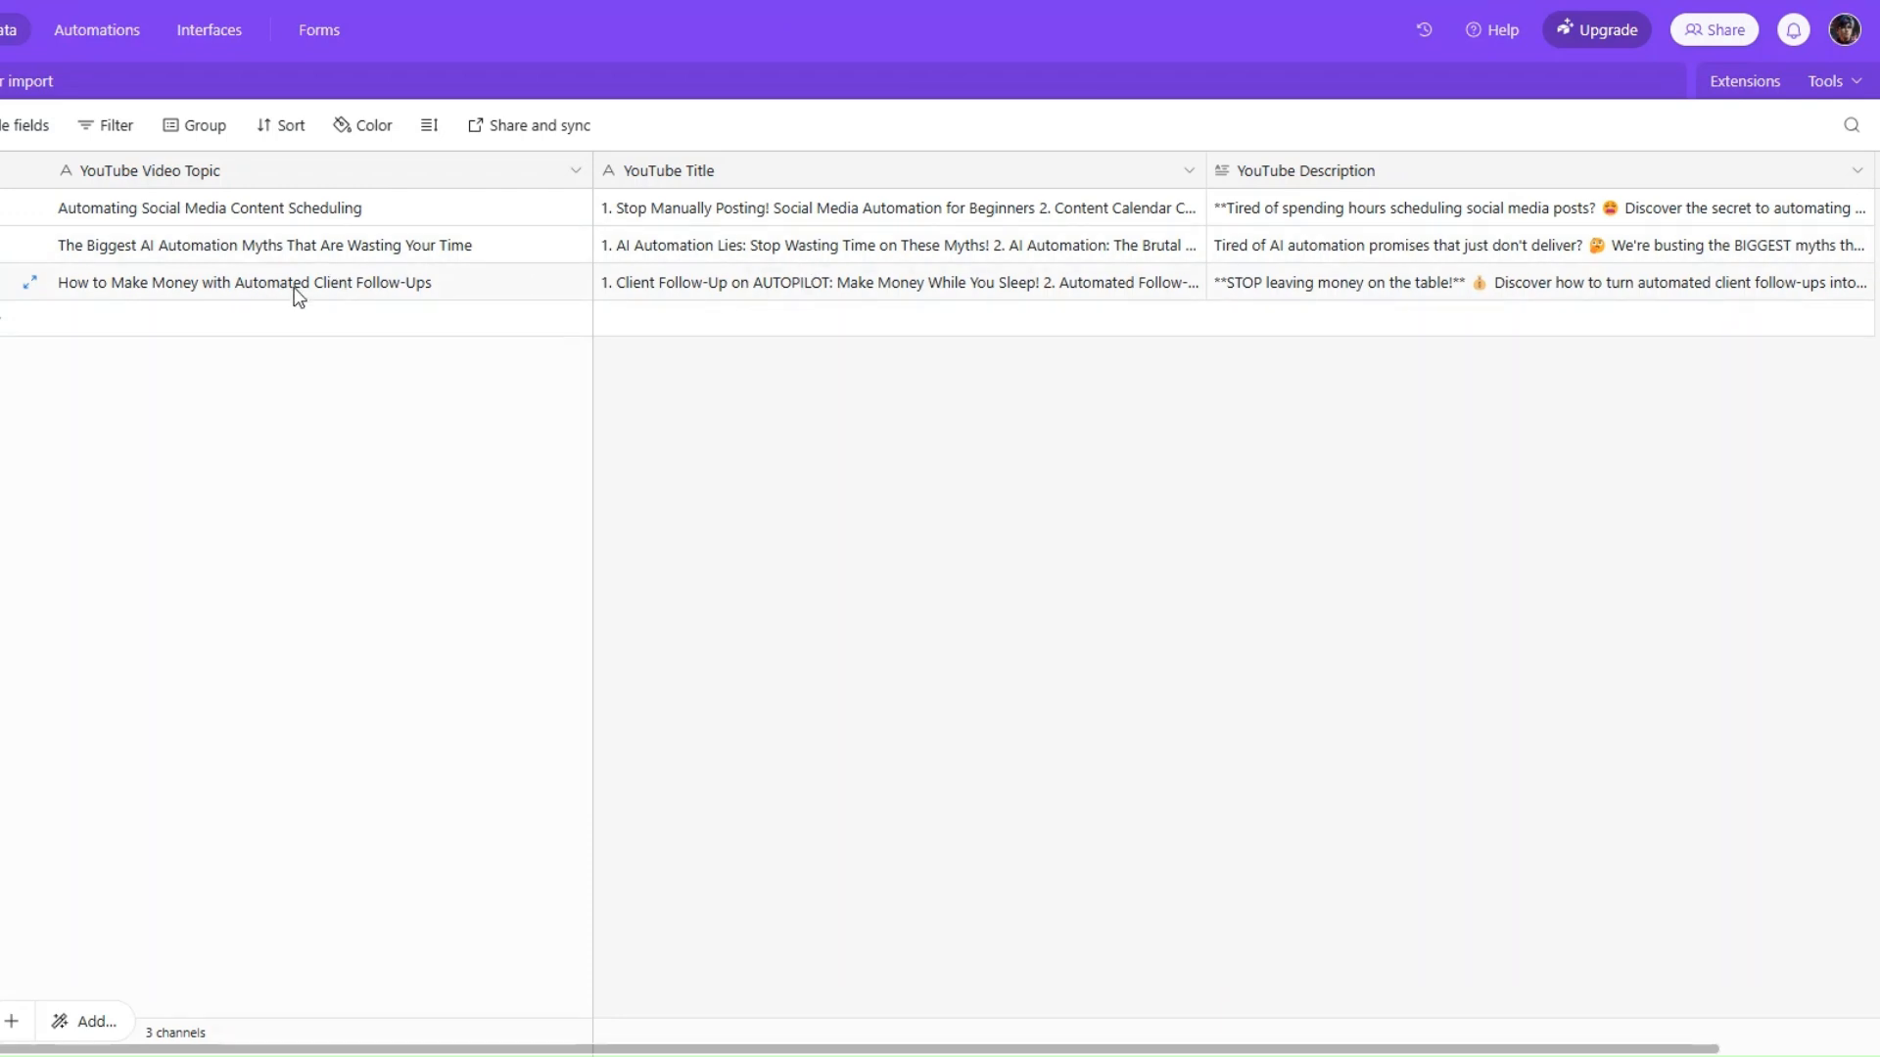
Step: Expand the client follow-ups record in Airtable and review its video topic, YouTube Title and YouTube Description fields
{"action": "left_click", "coordinate": [26, 290]}
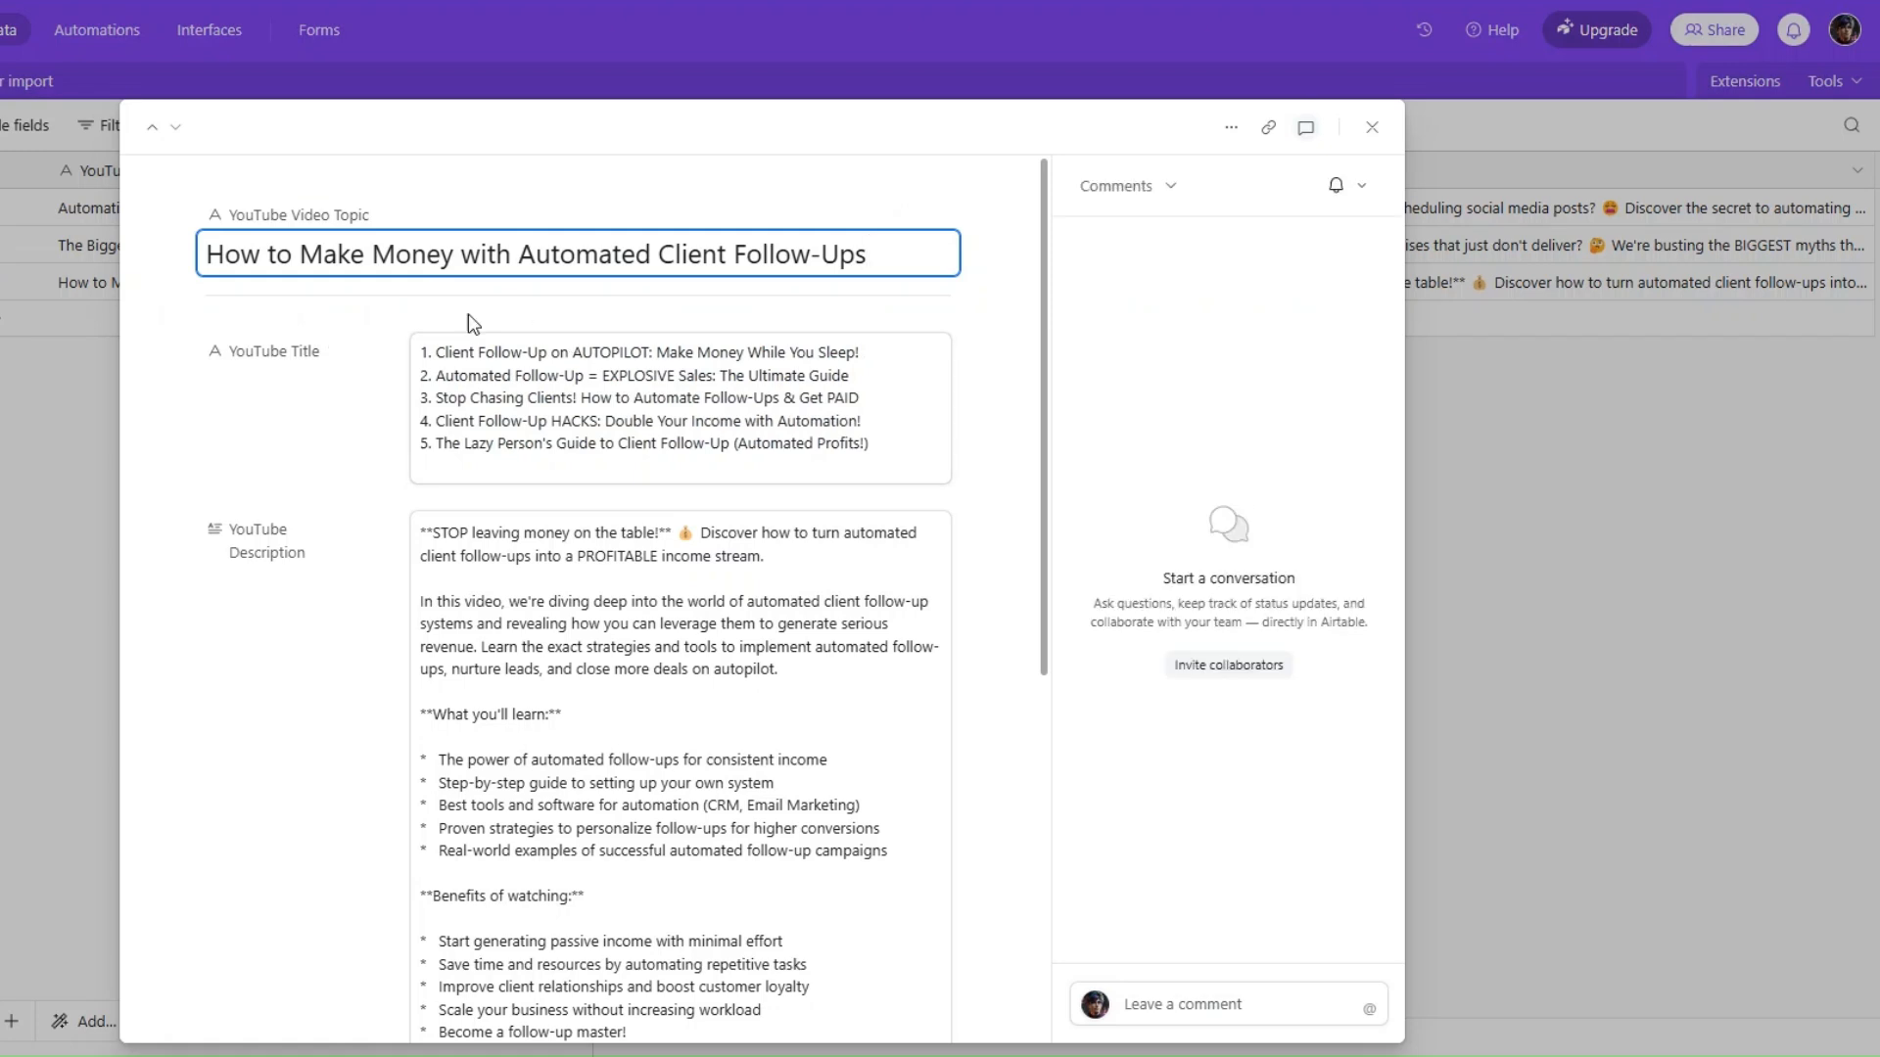
{"action": "left_click_drag", "start_coordinate": [224, 256], "coordinate": [956, 276]}
{"action": "scroll", "coordinate": [986, 293], "scroll_direction": "down", "scroll_amount": 1}
{"action": "left_click", "coordinate": [487, 252]}
{"action": "left_click_drag", "start_coordinate": [427, 236], "coordinate": [889, 349]}
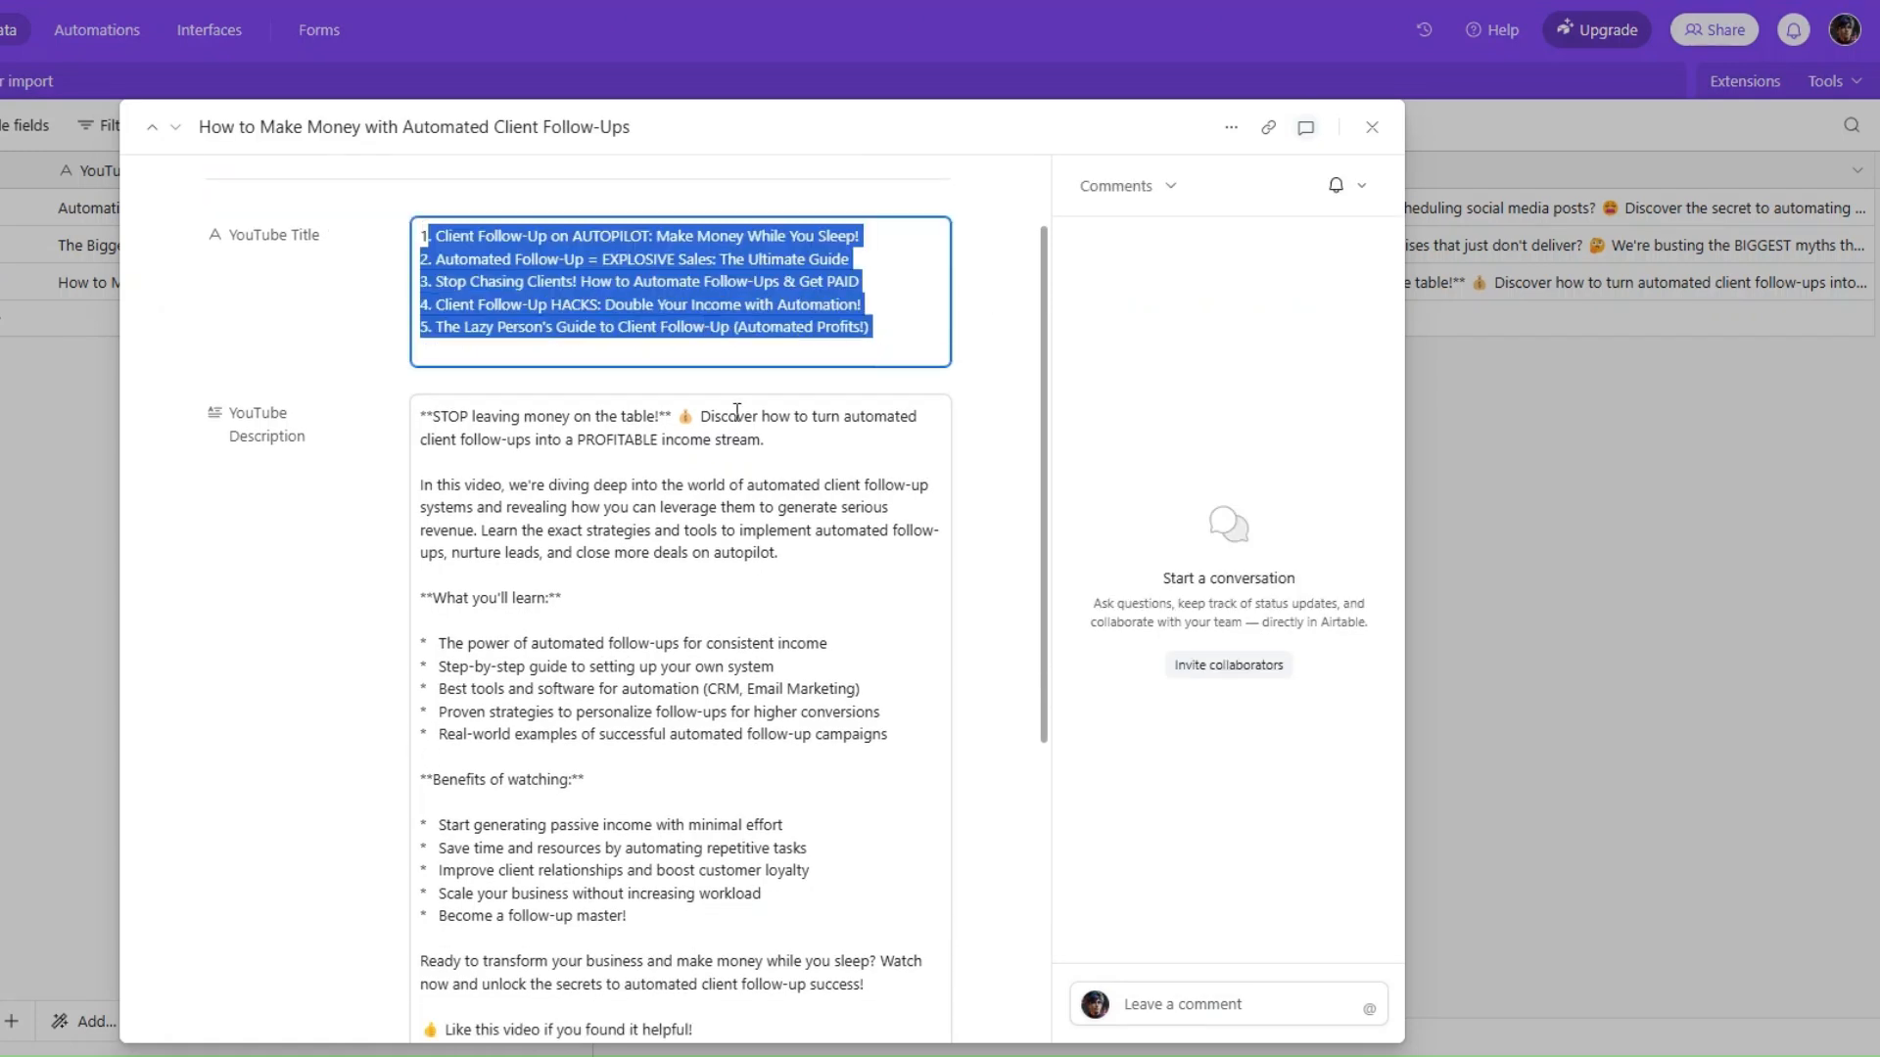
{"action": "scroll", "coordinate": [426, 336], "scroll_direction": "down", "scroll_amount": 1}
{"action": "left_click_drag", "start_coordinate": [426, 297], "coordinate": [987, 870]}
{"action": "left_click", "coordinate": [357, 639]}
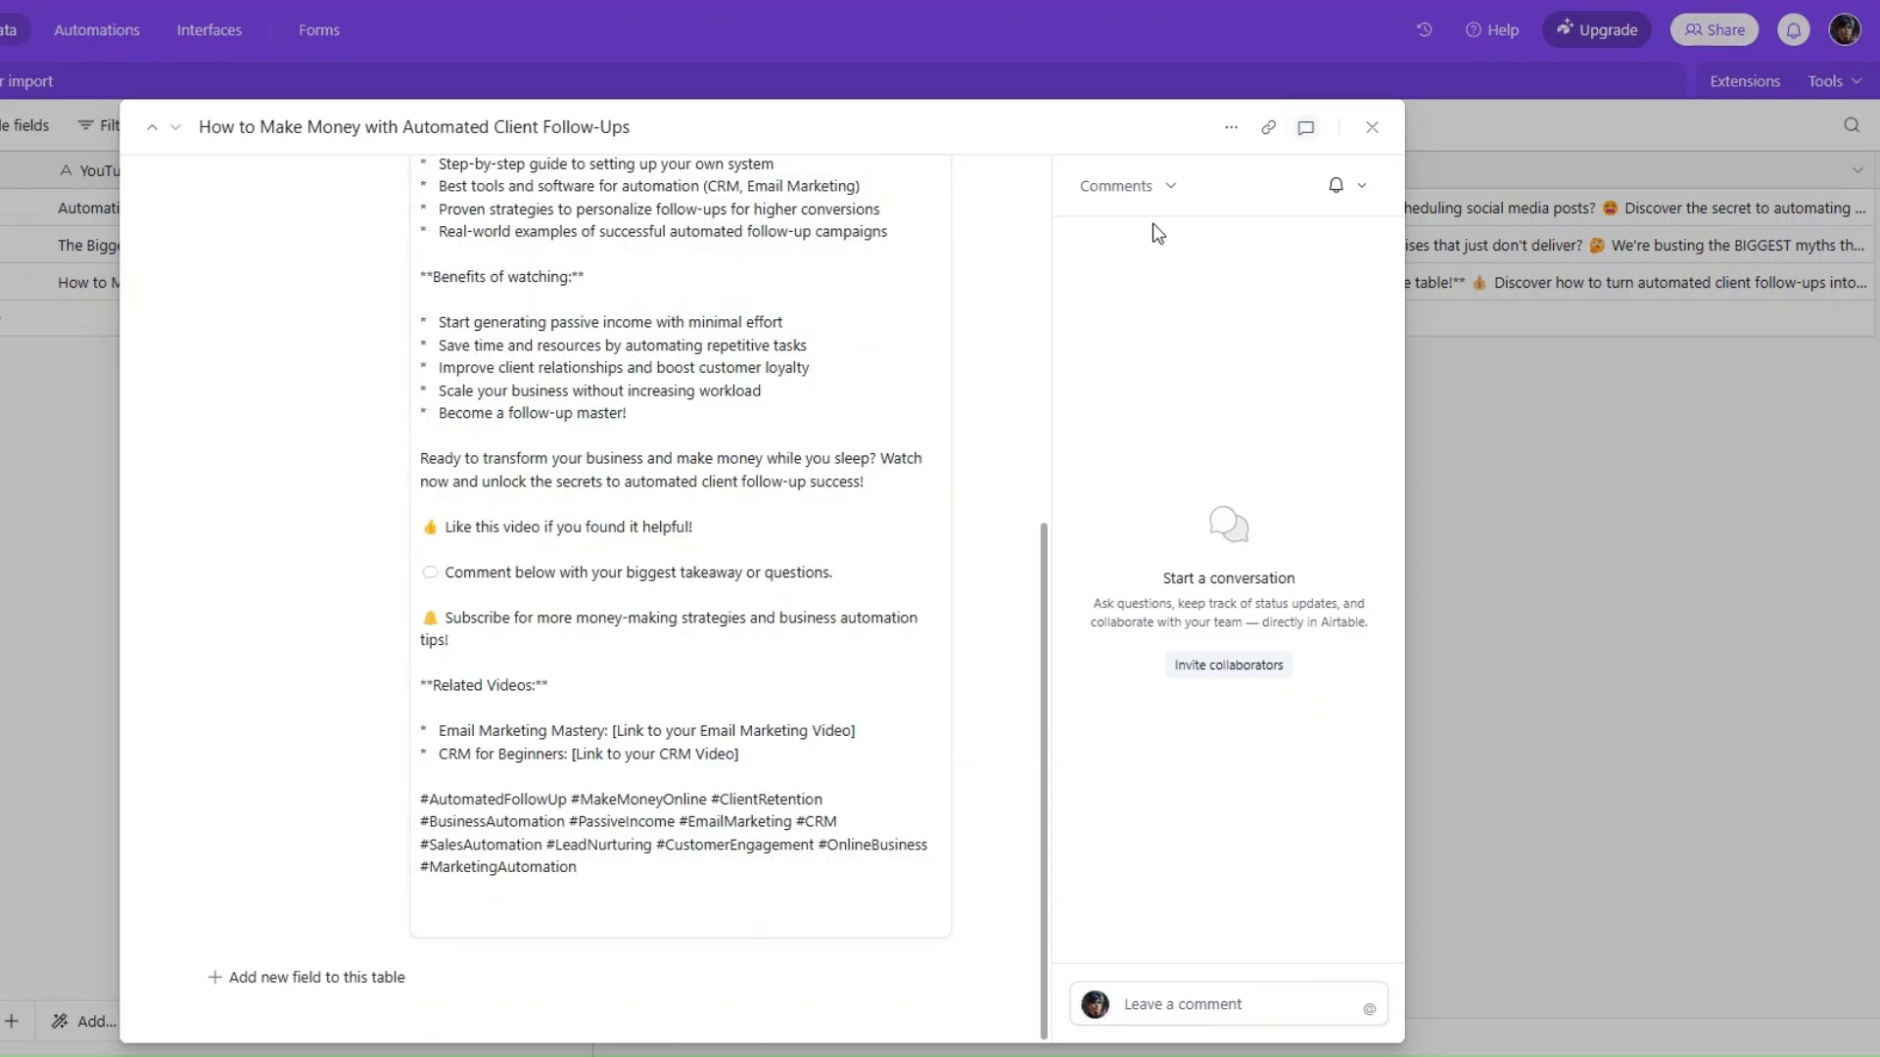